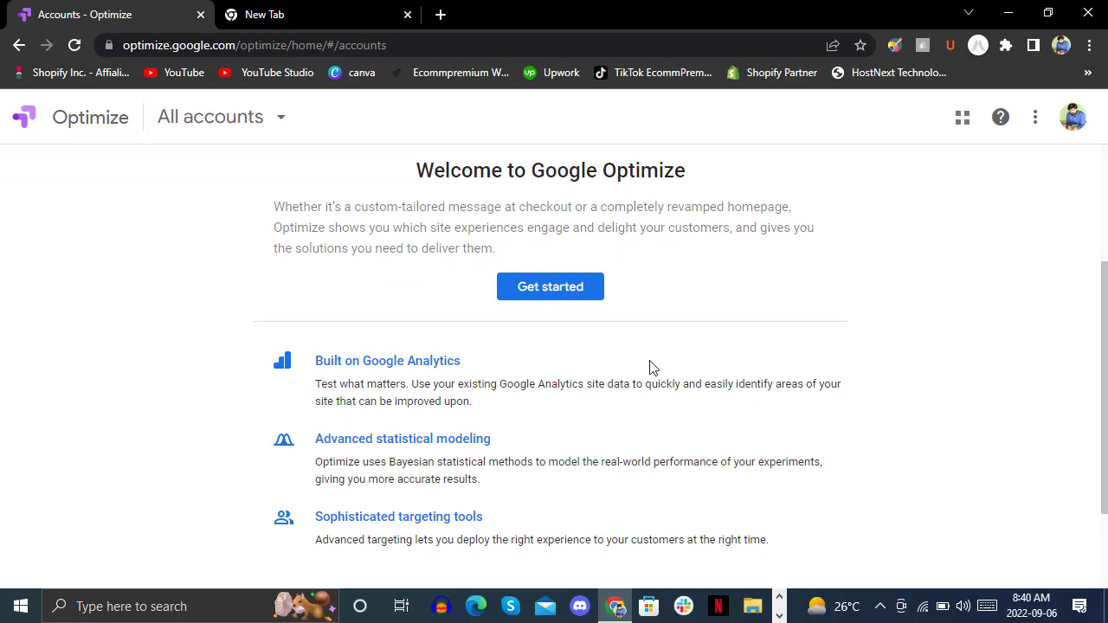
Start the Optimize setup, opt in to tips and recommendations, product announcements and market research, and continue to the account settings
click(572, 299)
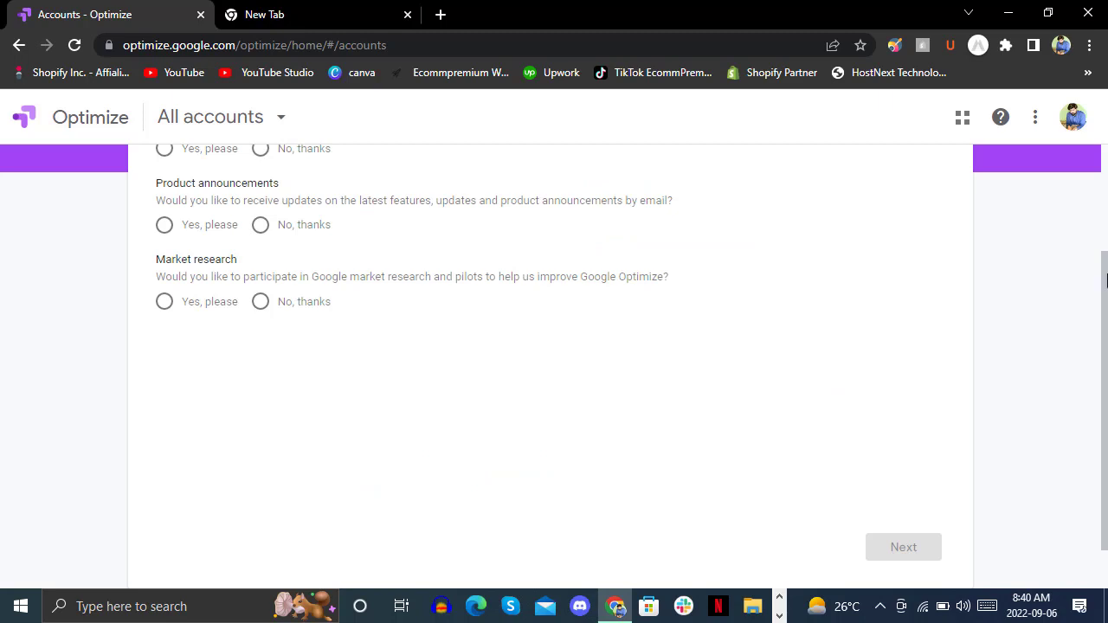
drag(1105, 278, 1105, 180)
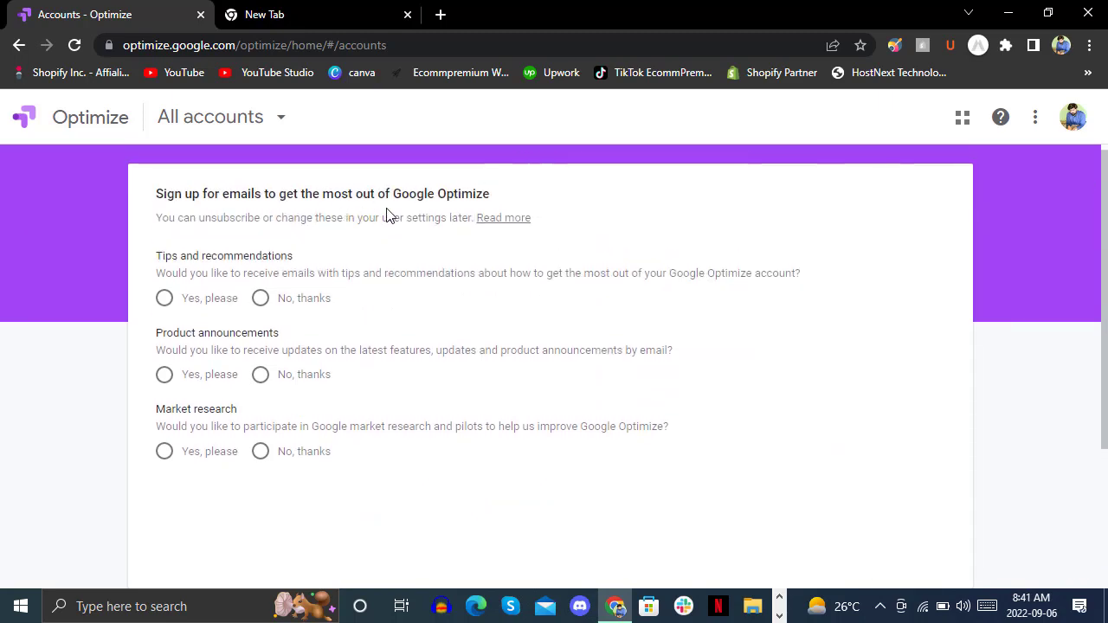
click(163, 303)
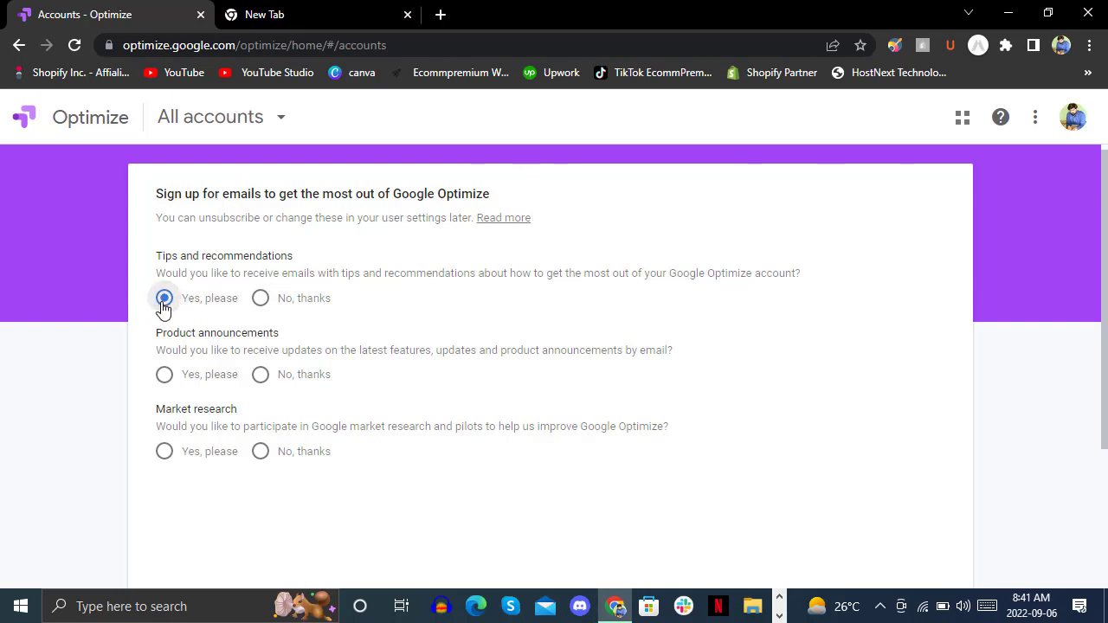
click(167, 380)
click(165, 454)
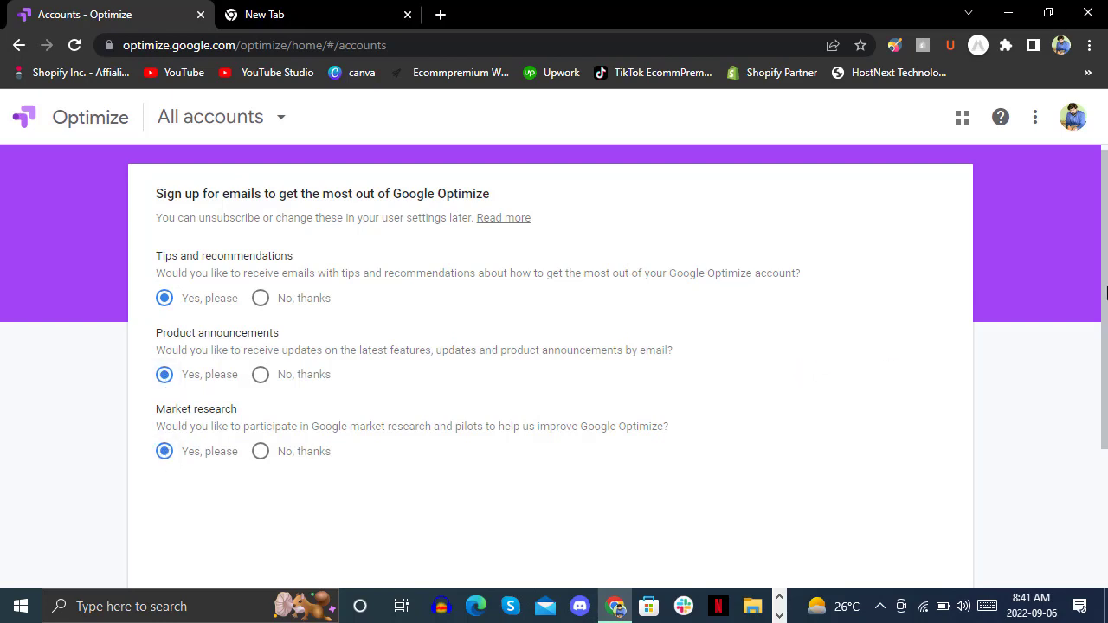
scroll(1103, 420, down, 3)
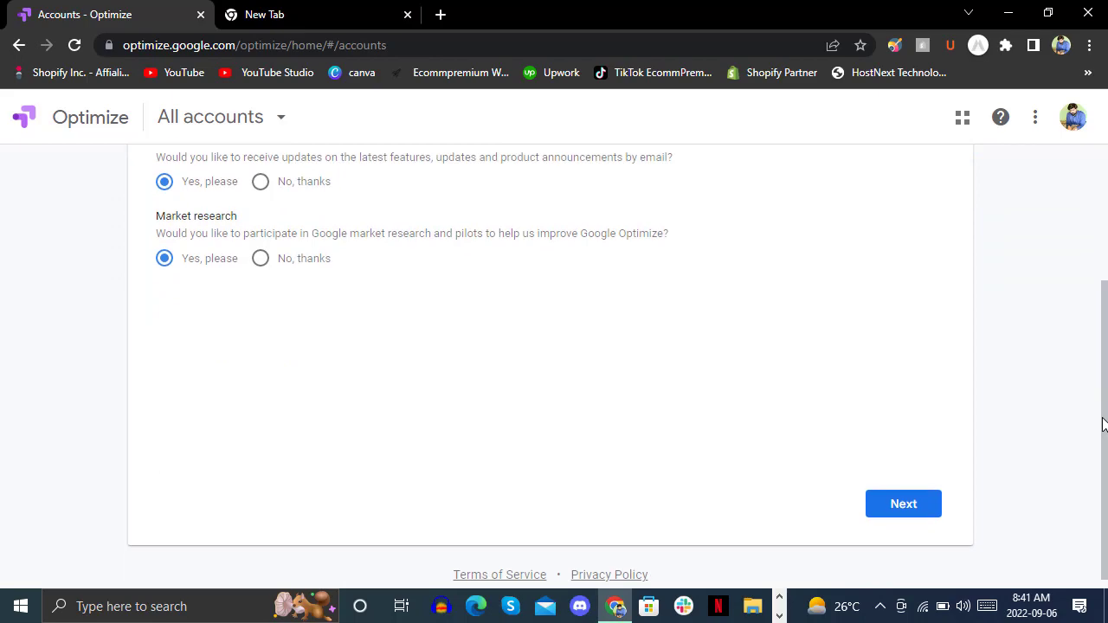
click(904, 503)
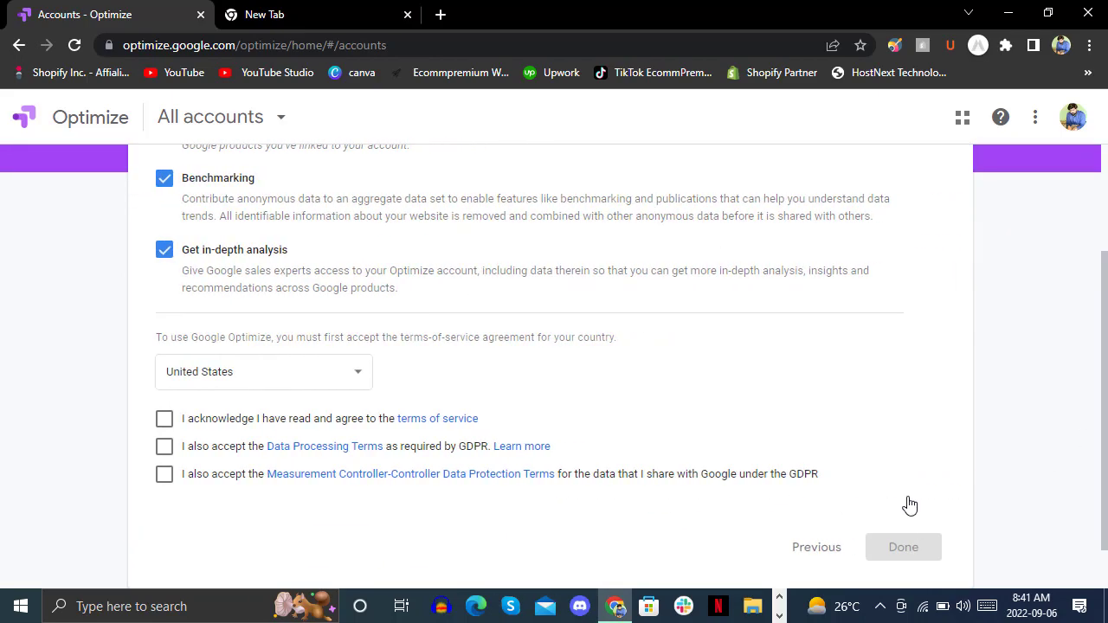
Enable the Improve Google products data sharing option and set the terms-of-service country to Pakistan
scroll(1092, 203, up, 3)
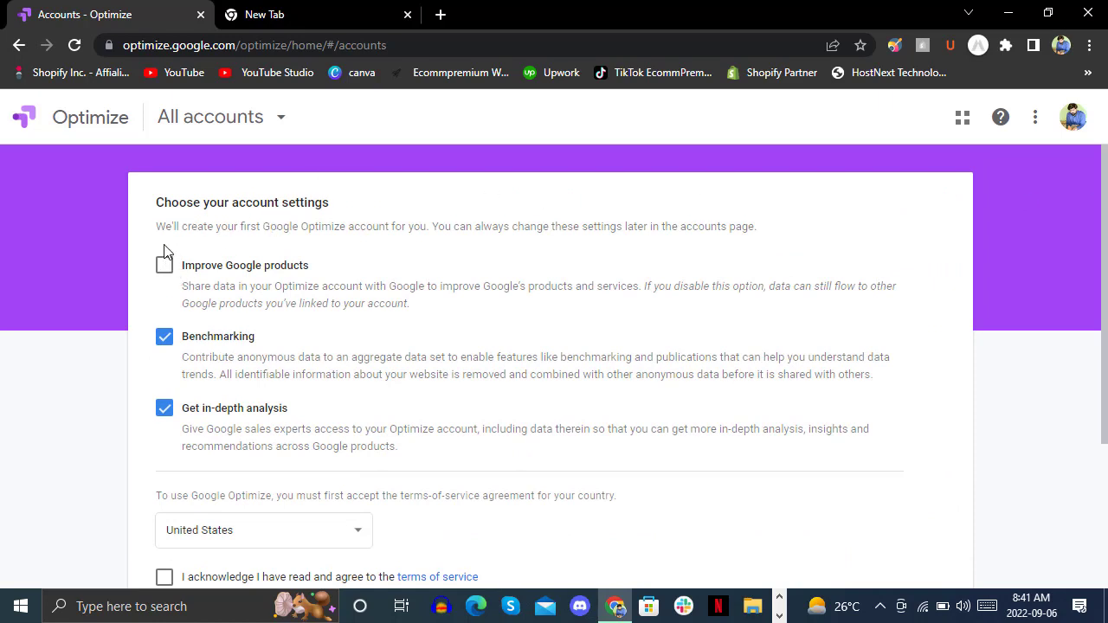
click(163, 267)
scroll(1106, 250, down, 1)
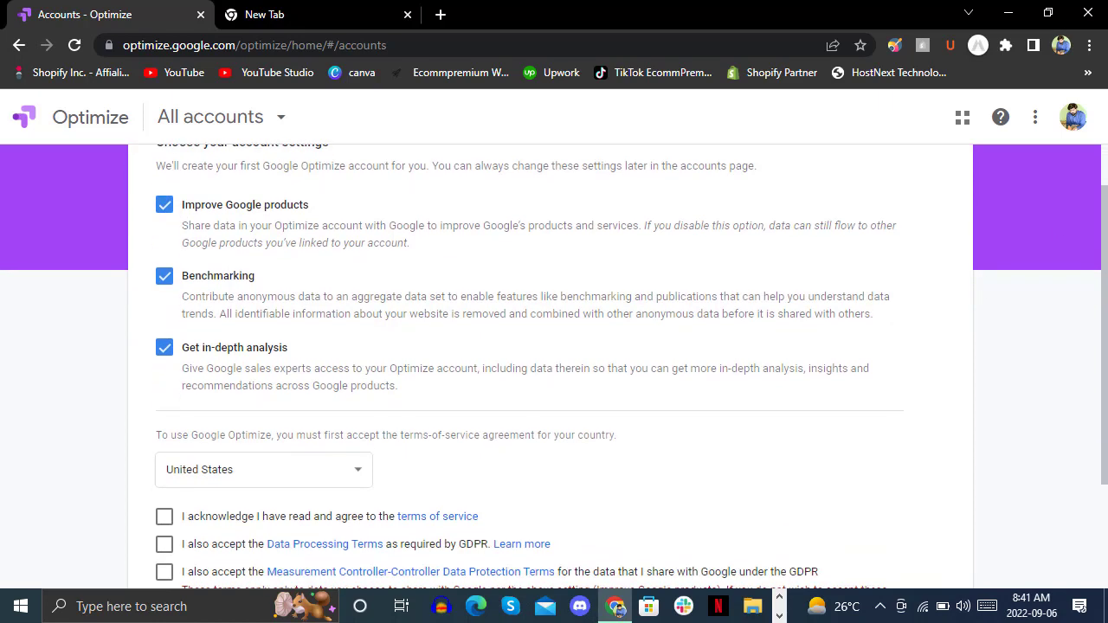
scroll(165, 468, down, 2)
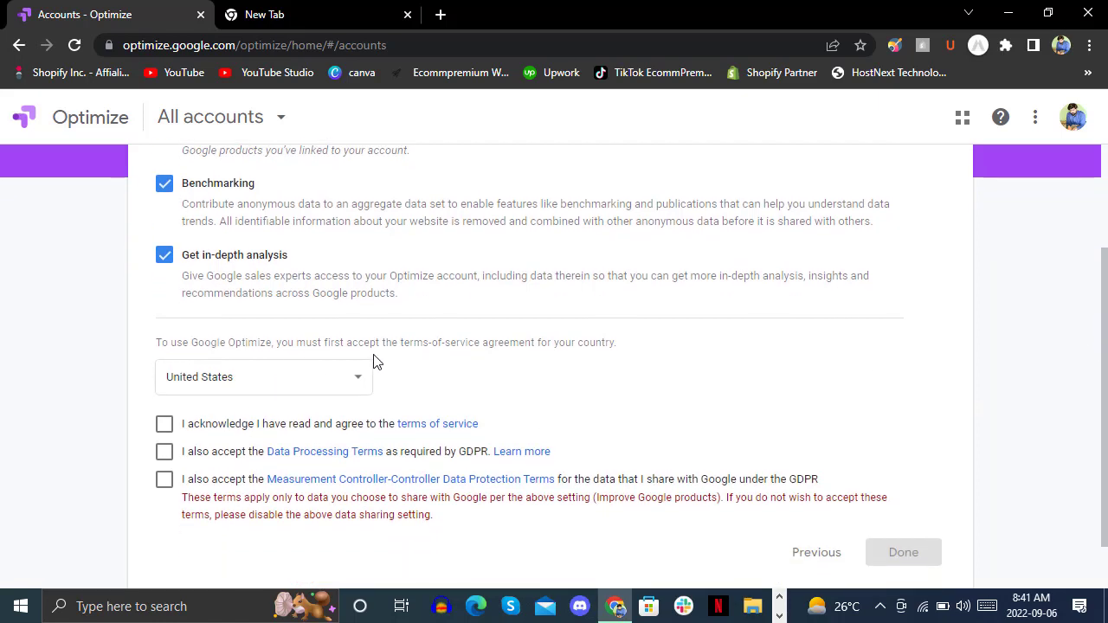
click(324, 389)
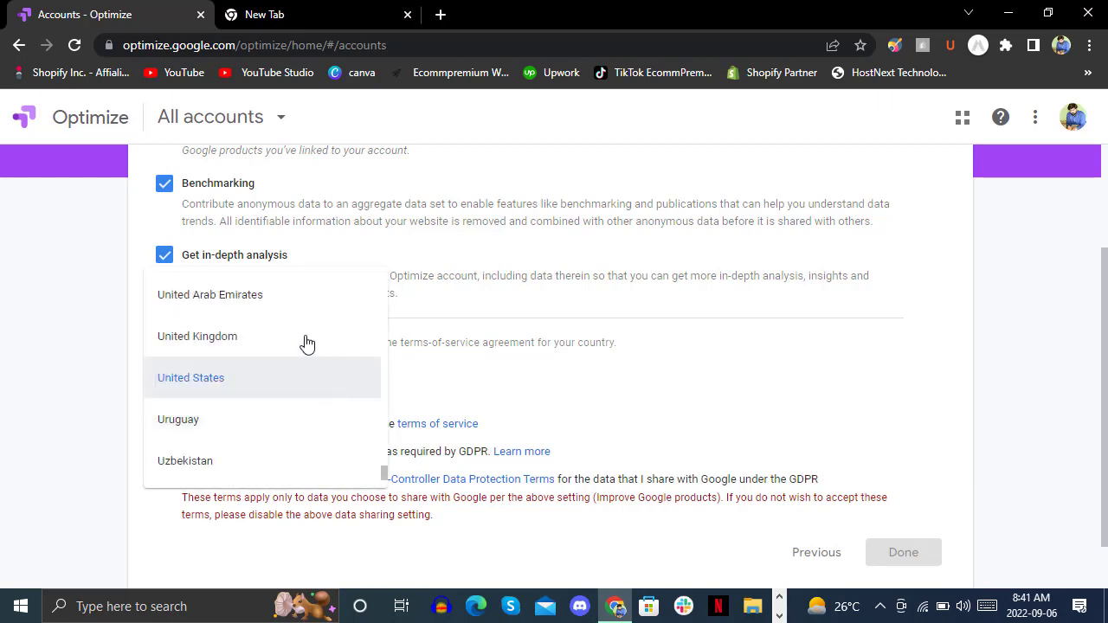
key(p)
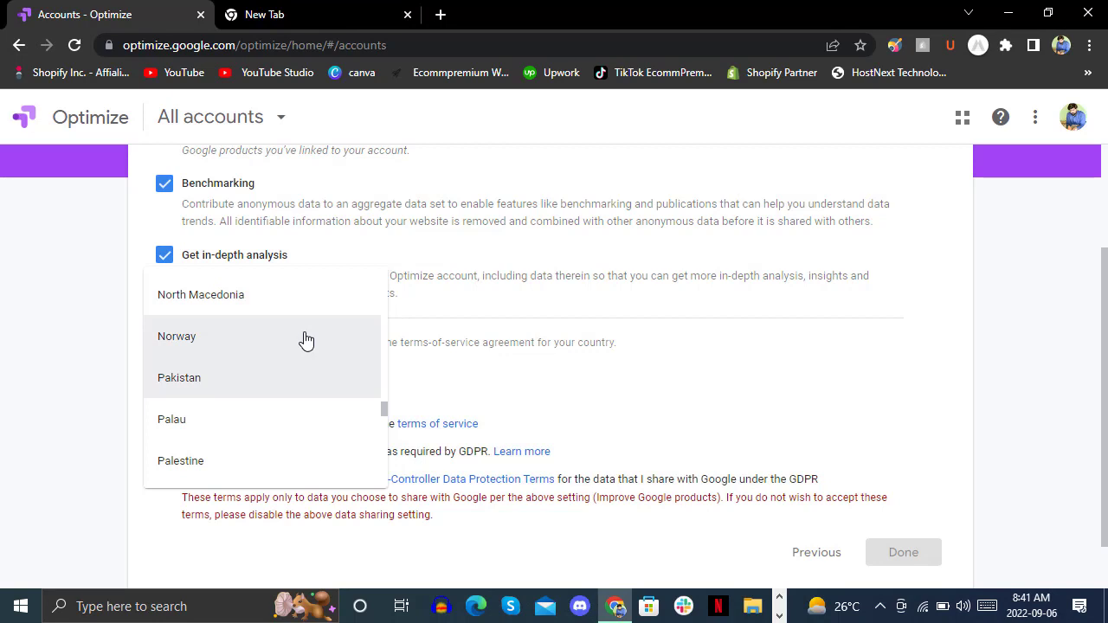
click(216, 387)
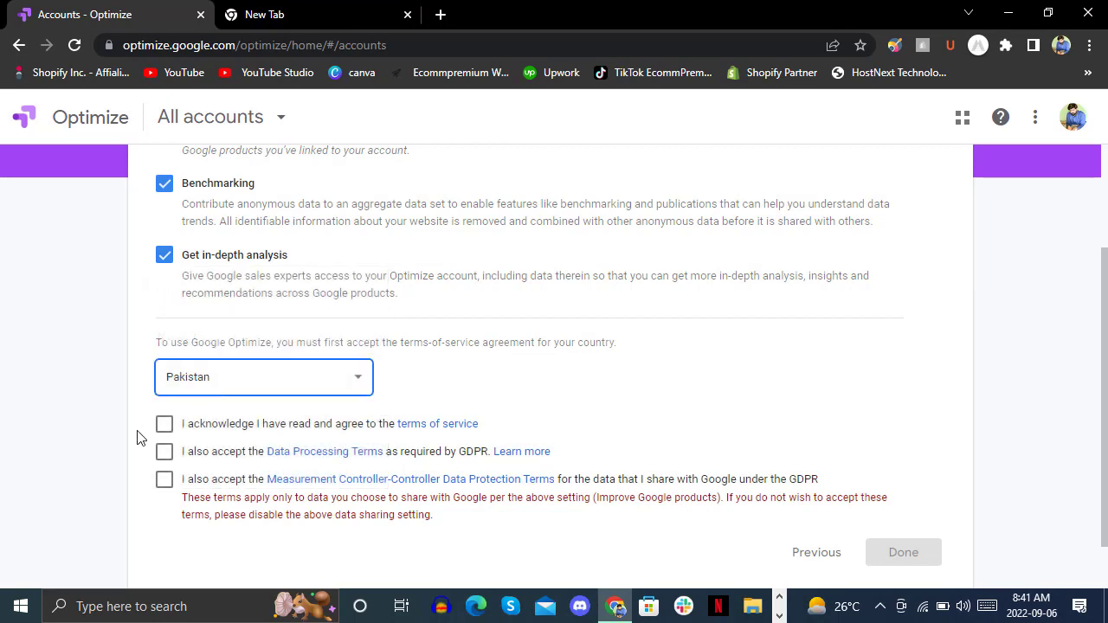
Accept the terms of service, the Data Processing Terms and the Measurement Controller-Controller Data Protection Terms, and finish the account setup
click(164, 424)
click(166, 452)
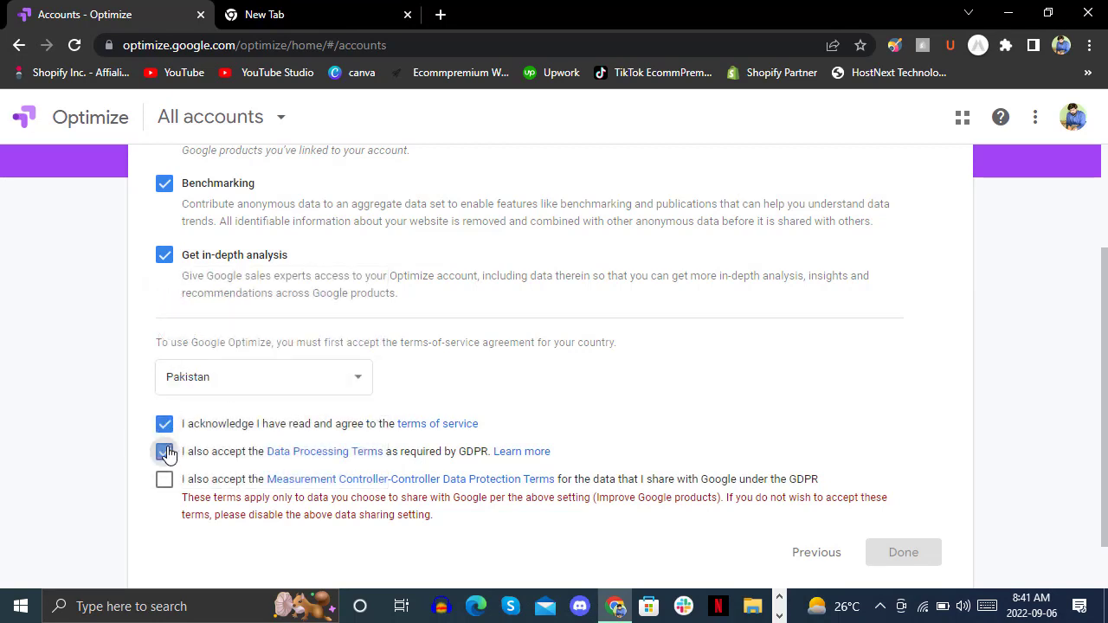
click(164, 480)
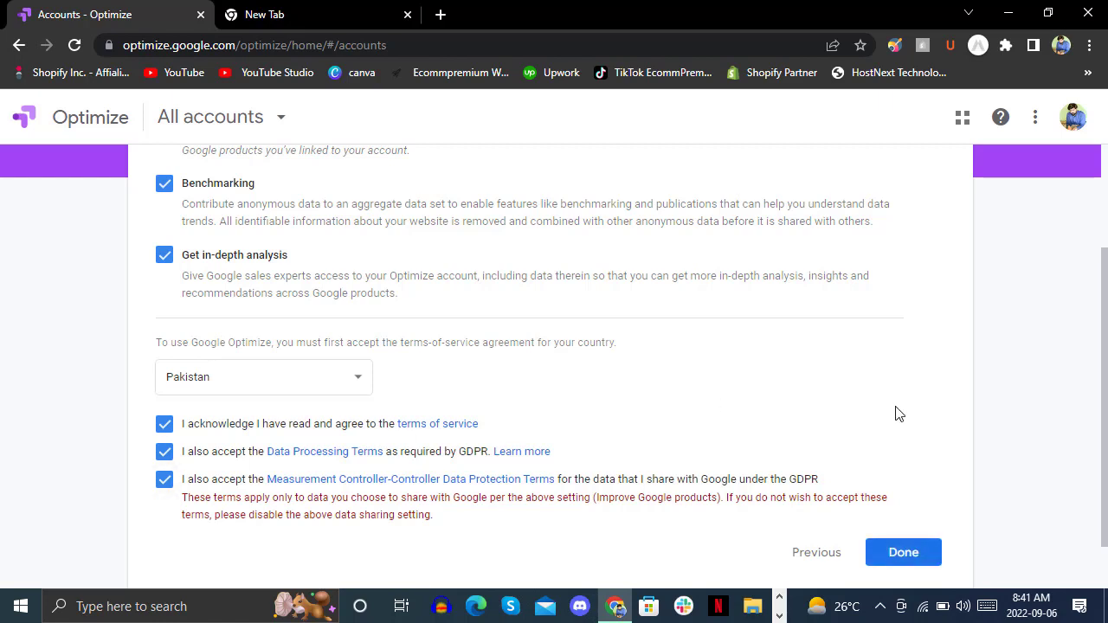
click(904, 552)
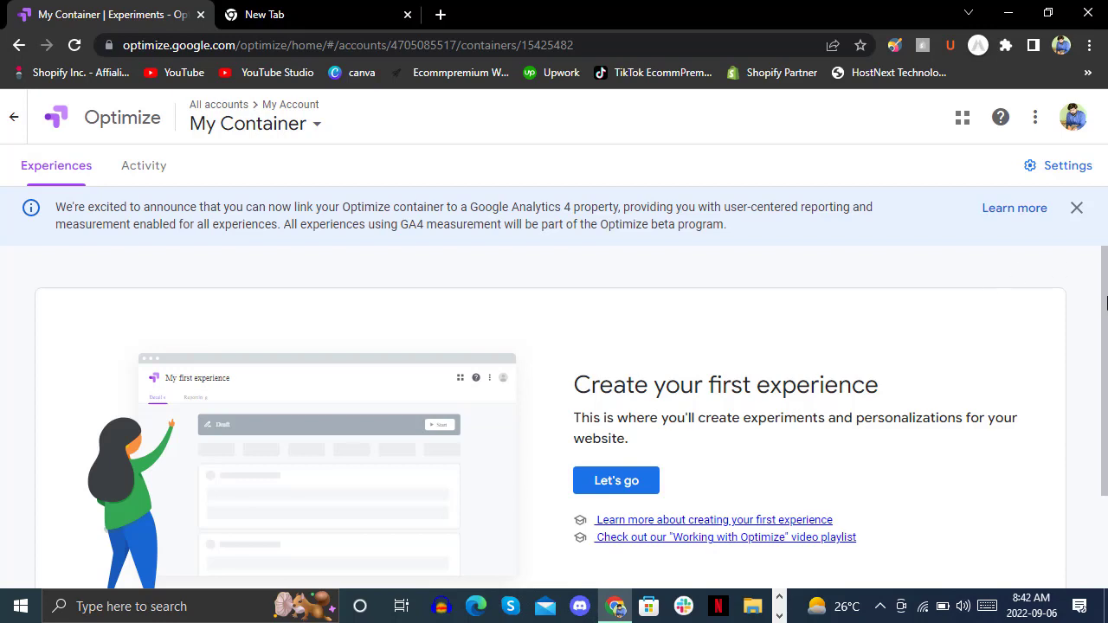
Start creating the first experience in My Container and name it "homape optimization"
drag(1105, 301, 1106, 424)
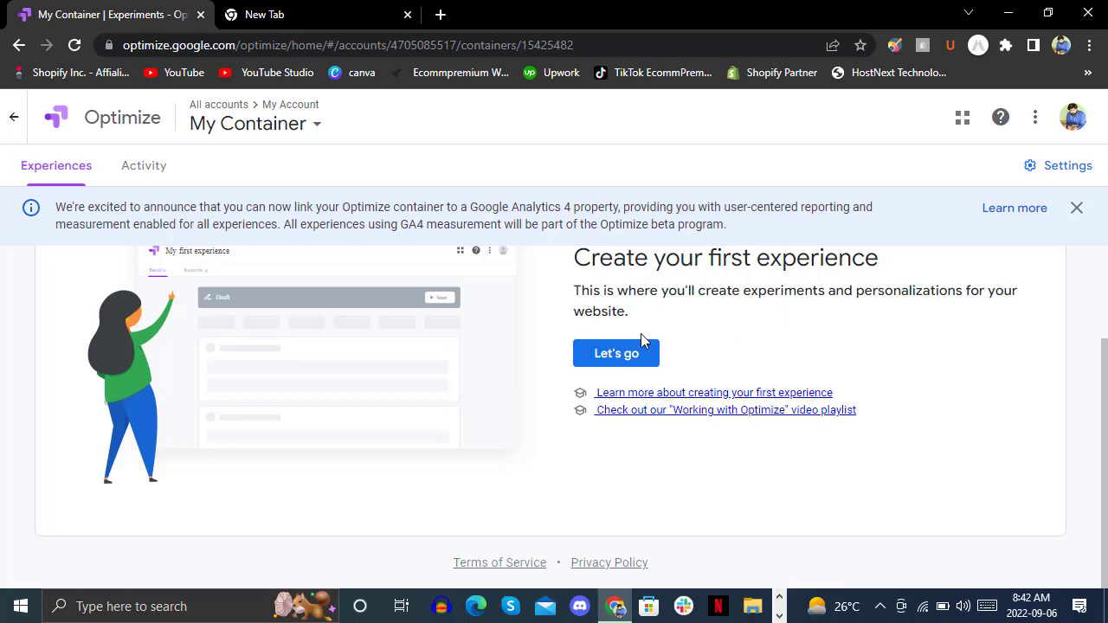
click(614, 353)
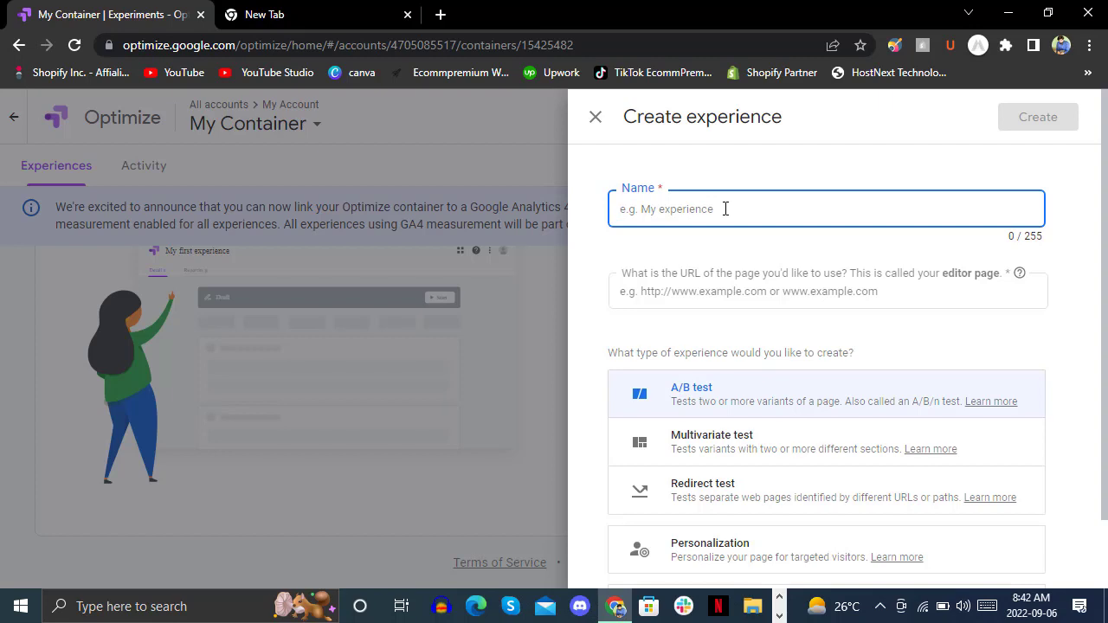
text(homape)
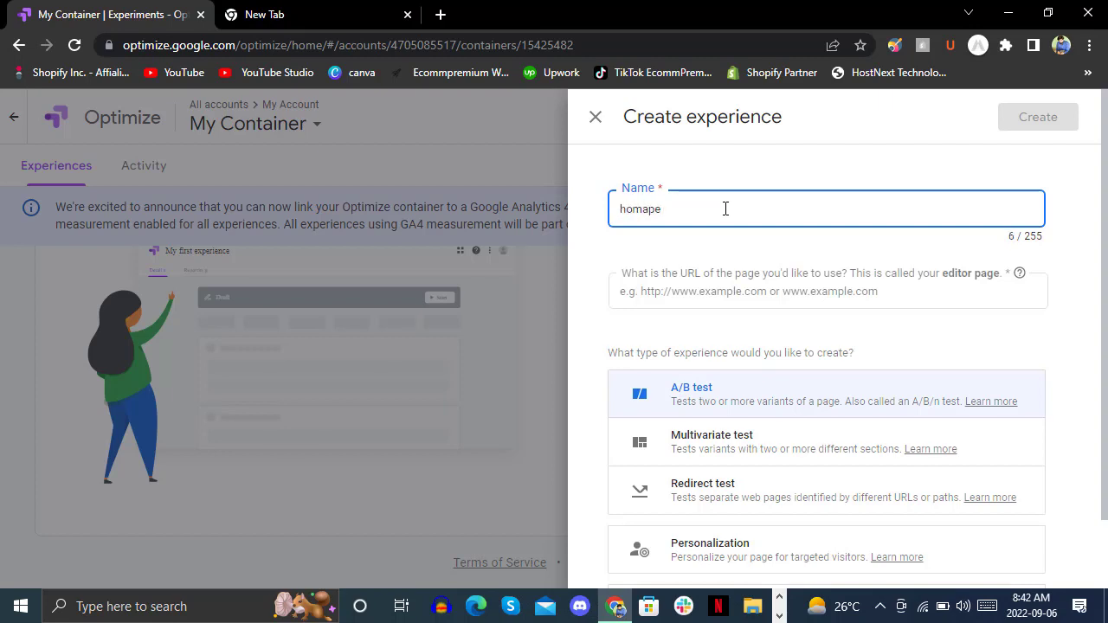
text( optimization)
scroll(1106, 201, down, 2)
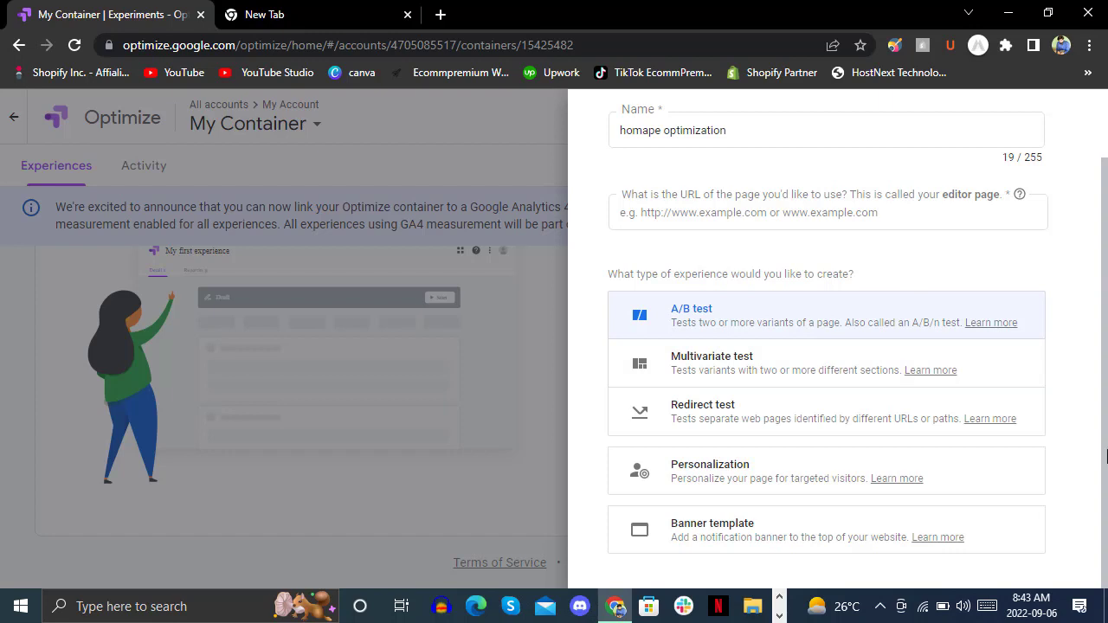
scroll(1105, 389, up, 2)
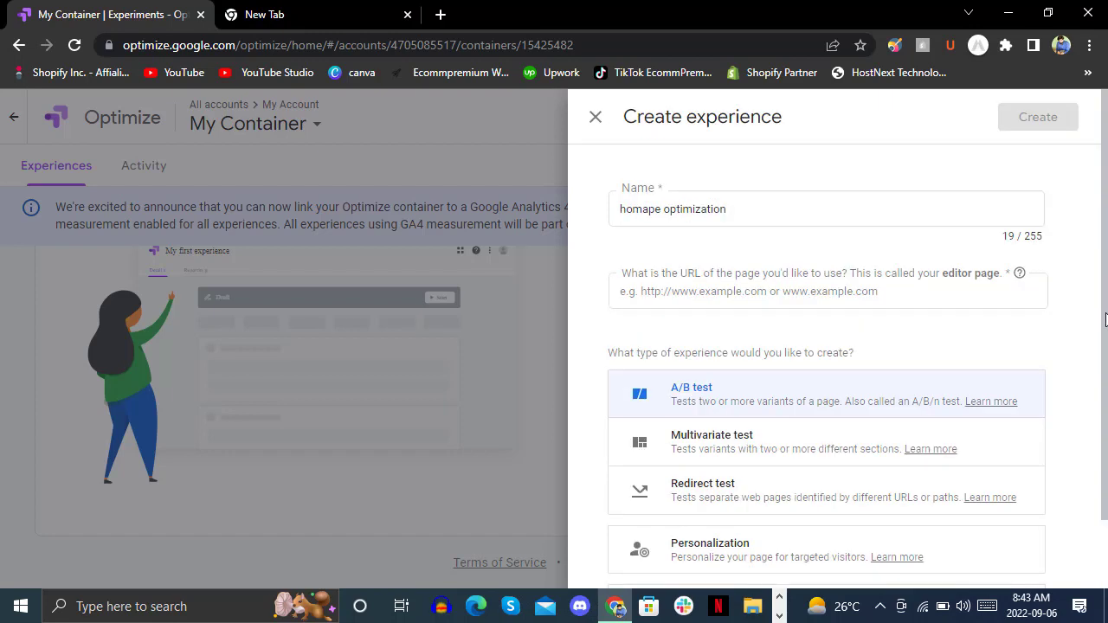
click(783, 297)
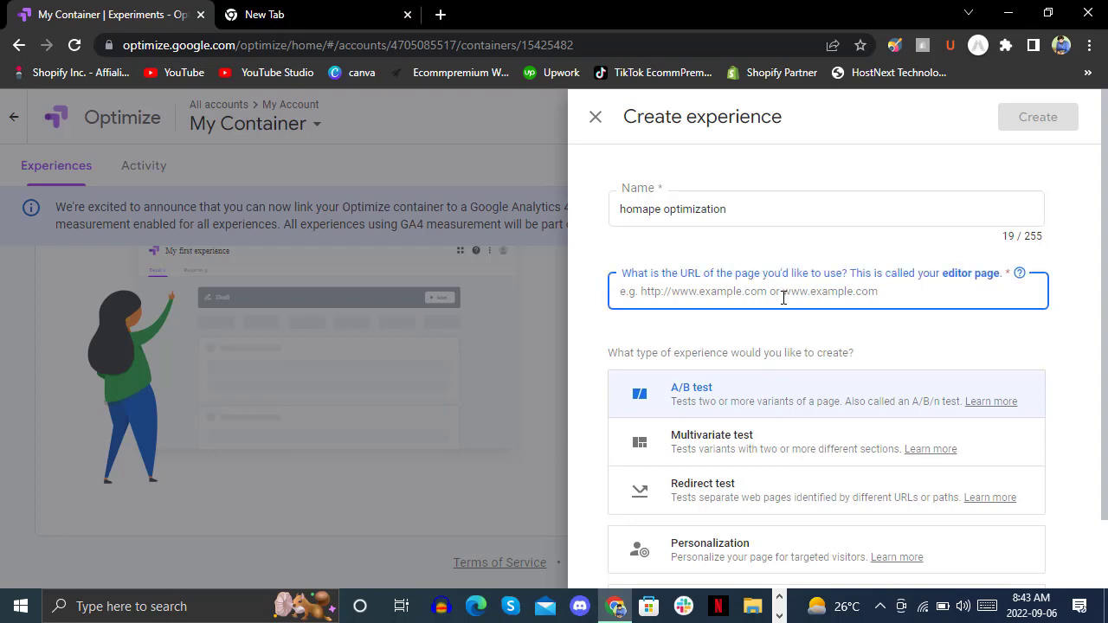
text(https)
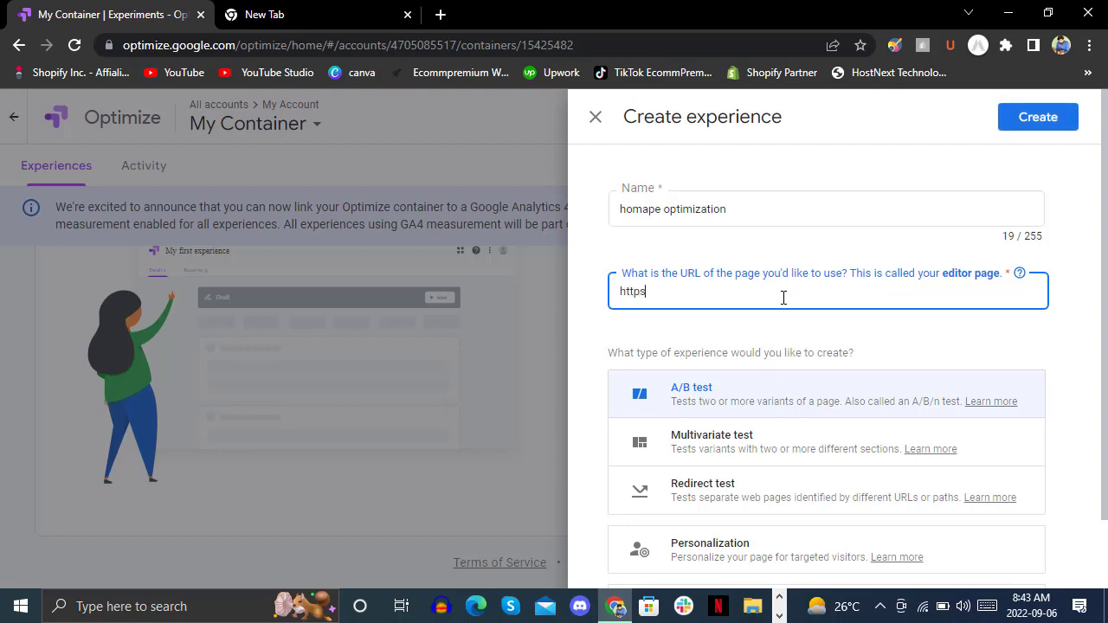
text(://www.ecommpremium.com)
click(1034, 125)
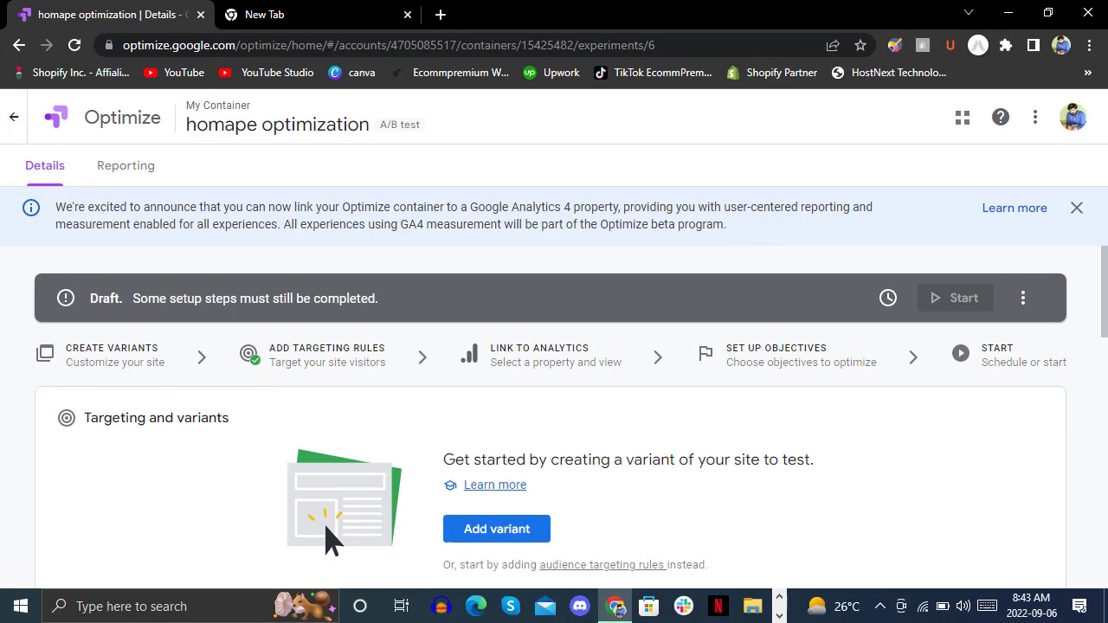
Add a variant named "banner" to the experience, replacing the default variant name
scroll(1105, 353, down, 2)
scroll(1105, 353, up, 2)
scroll(1105, 307, down, 1)
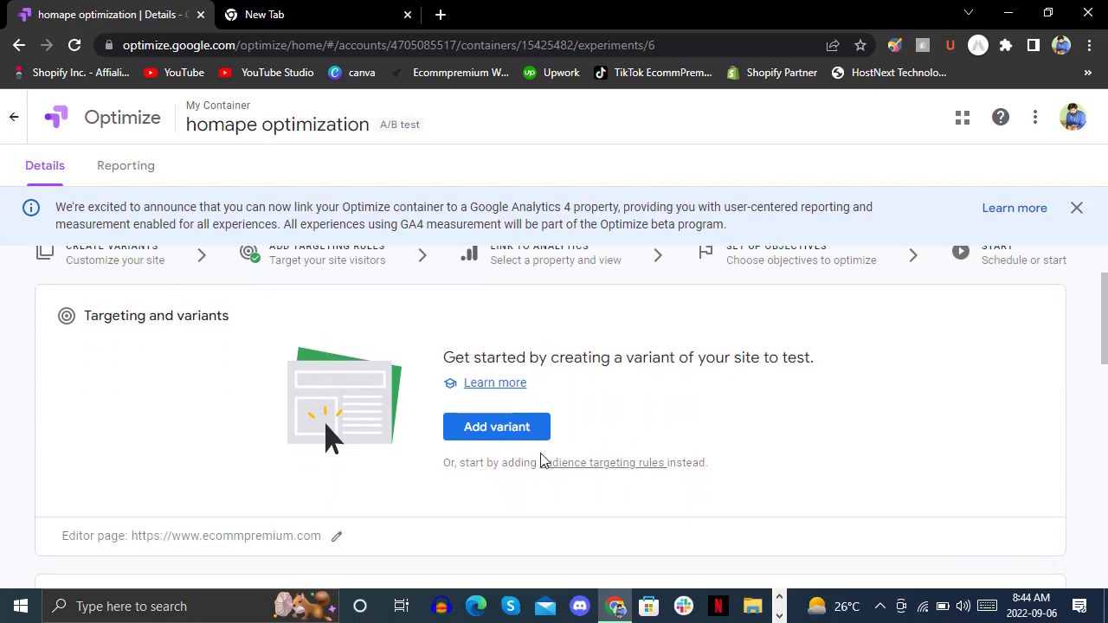
click(485, 427)
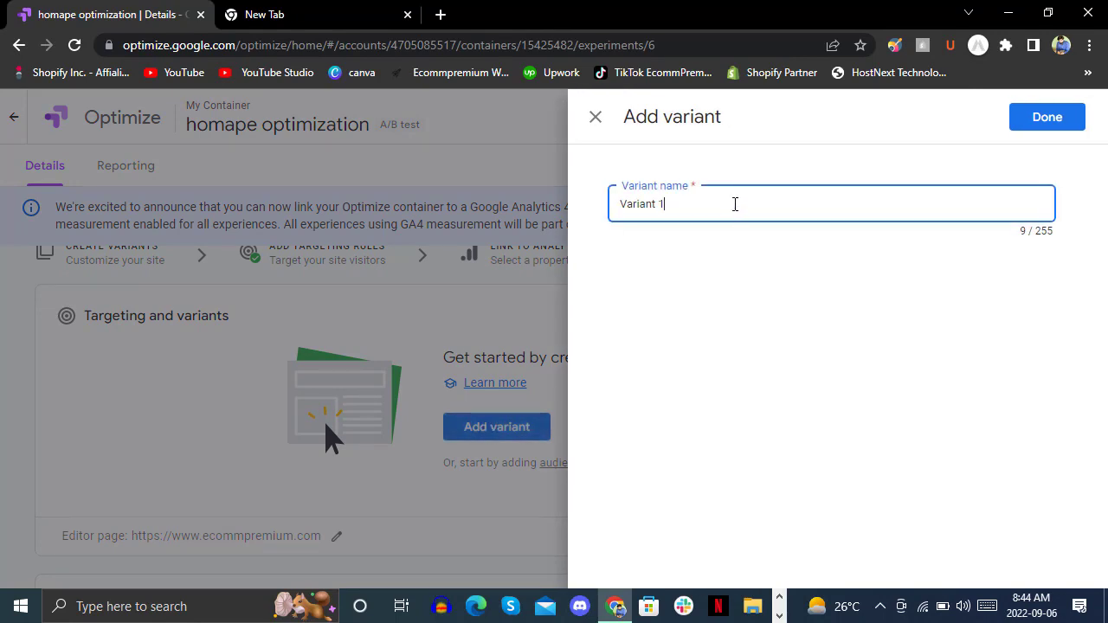
key(BackSpace)
key(BackSpace)
key(BackSpace)
key(BackSpace)
key(BackSpace)
key(BackSpace)
key(BackSpace)
key(BackSpace)
key(BackSpace)
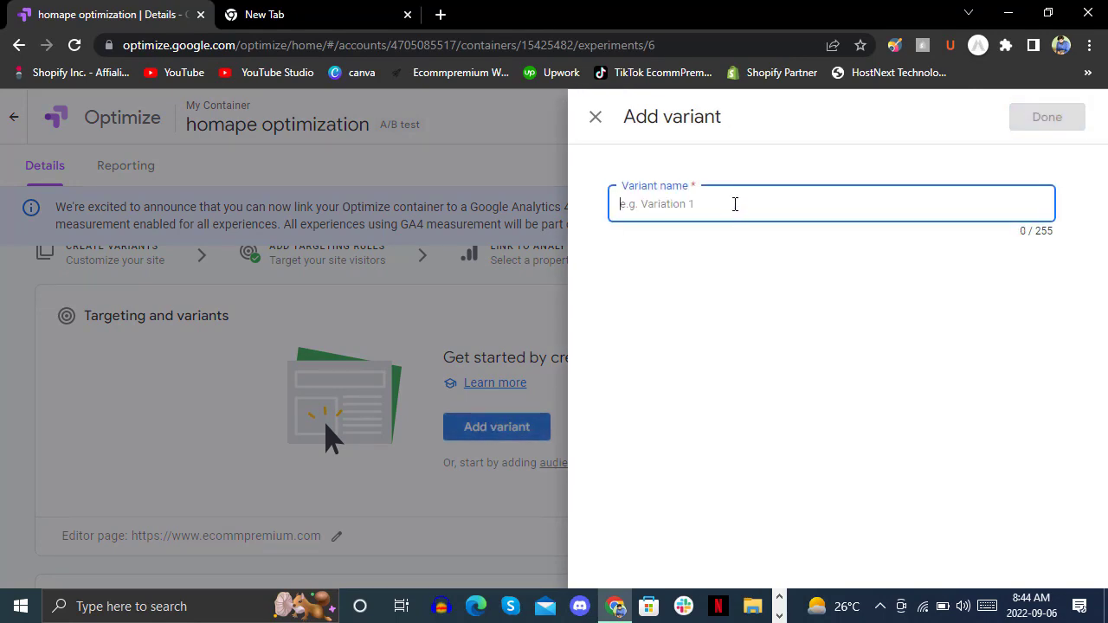
text(banner)
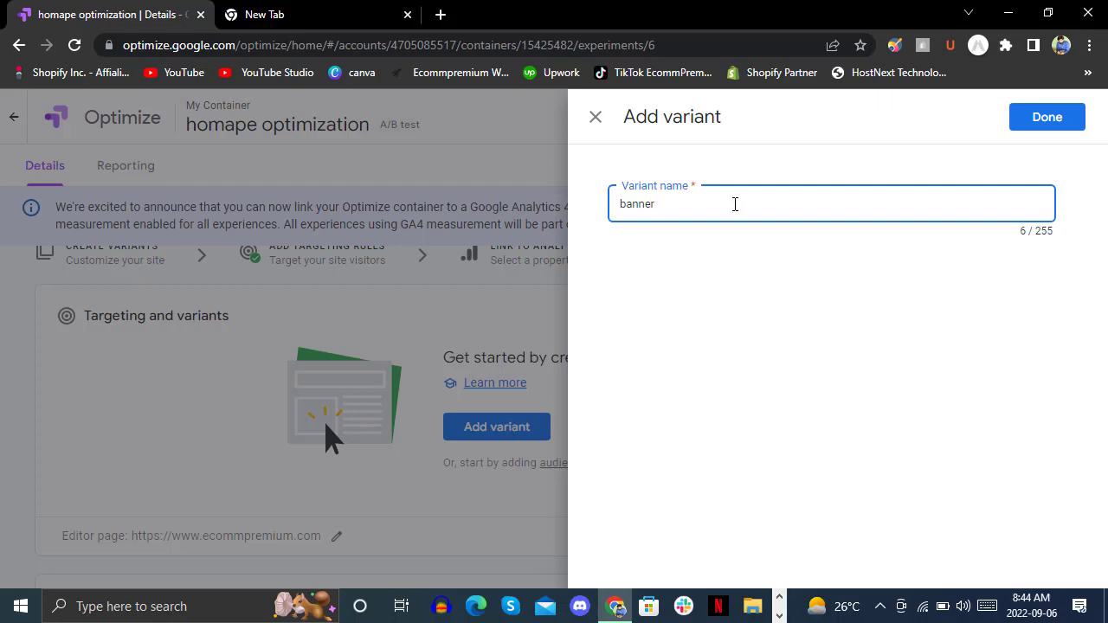
click(1054, 127)
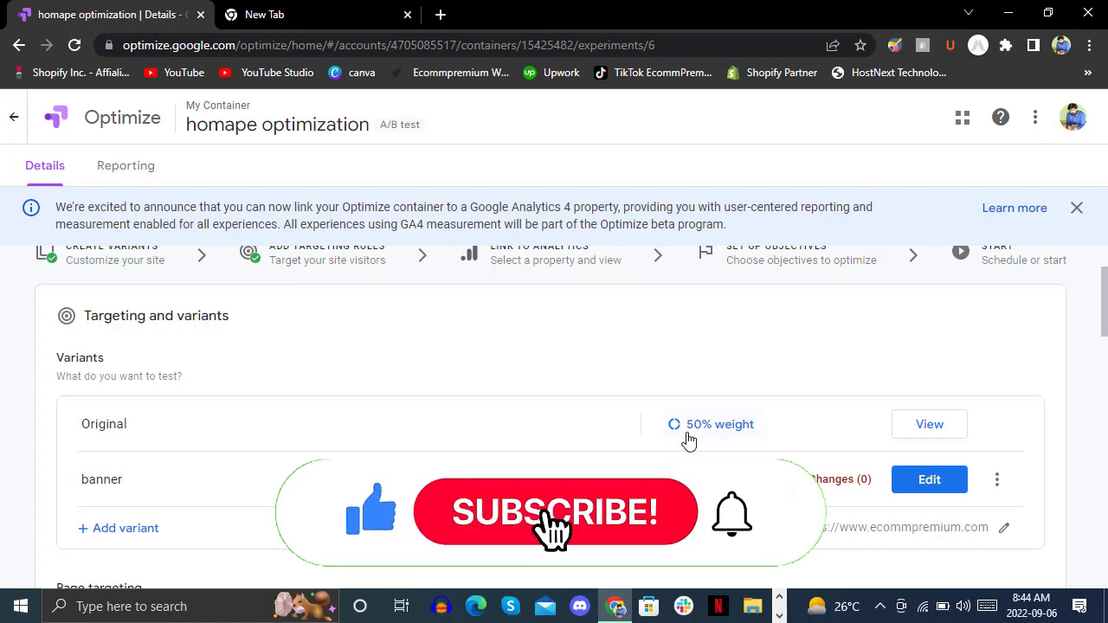
View the Original variant and open the store page of the Optimize Chrome extension it requires
click(915, 433)
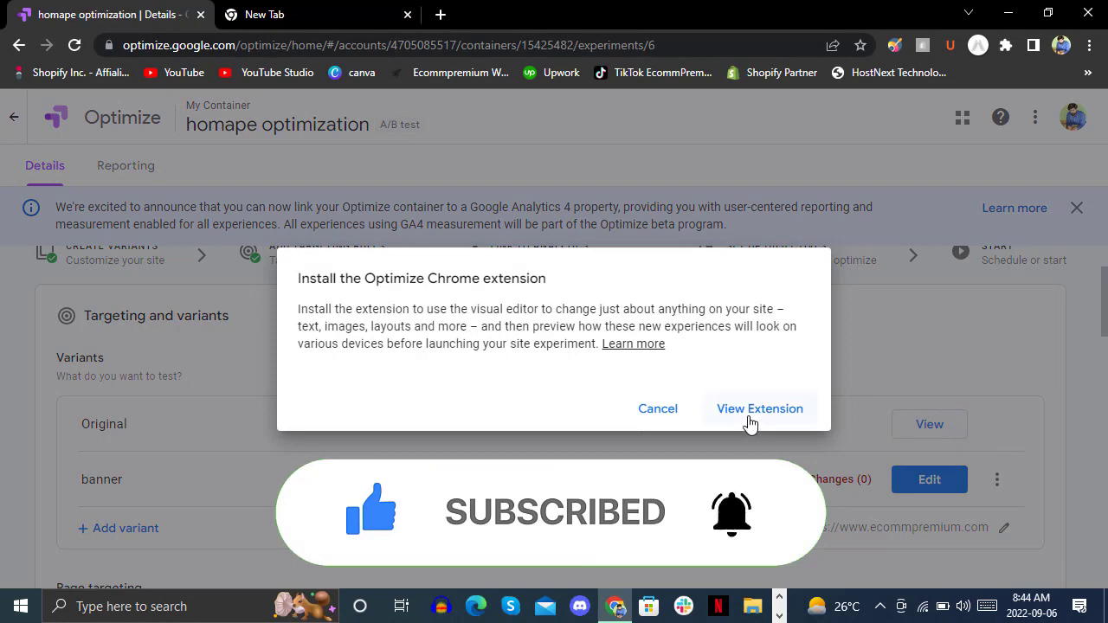
click(749, 421)
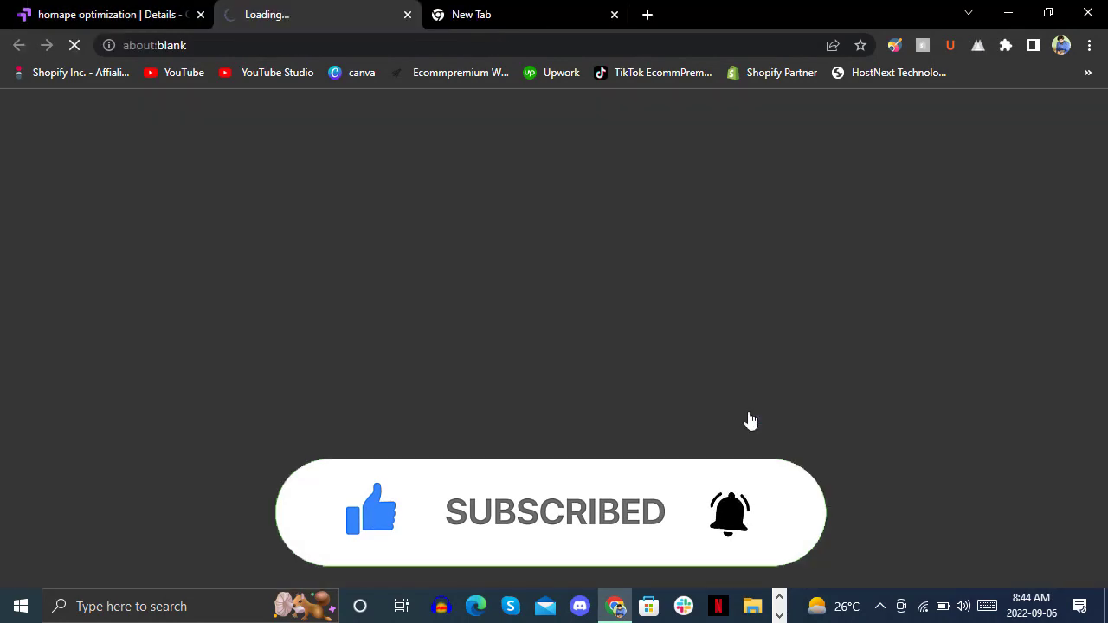
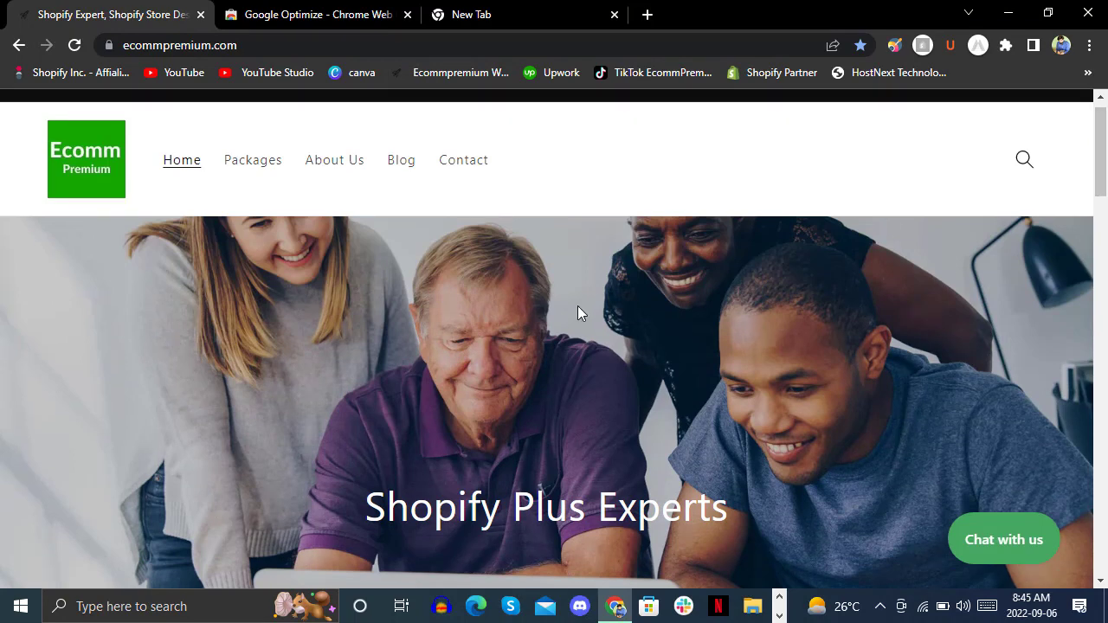
click(148, 48)
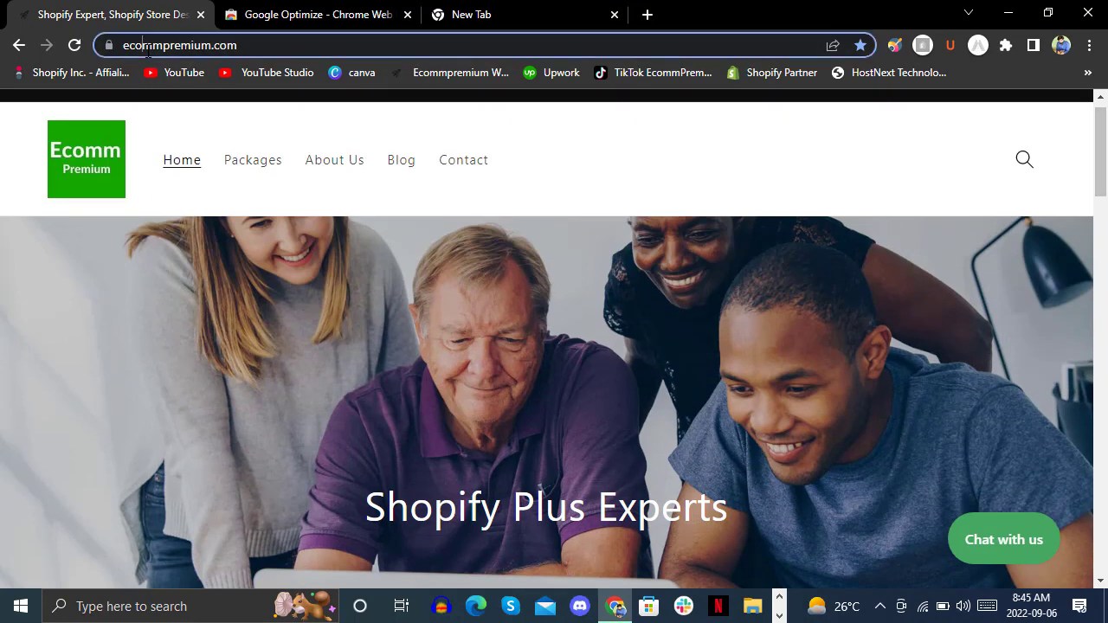
click(146, 50)
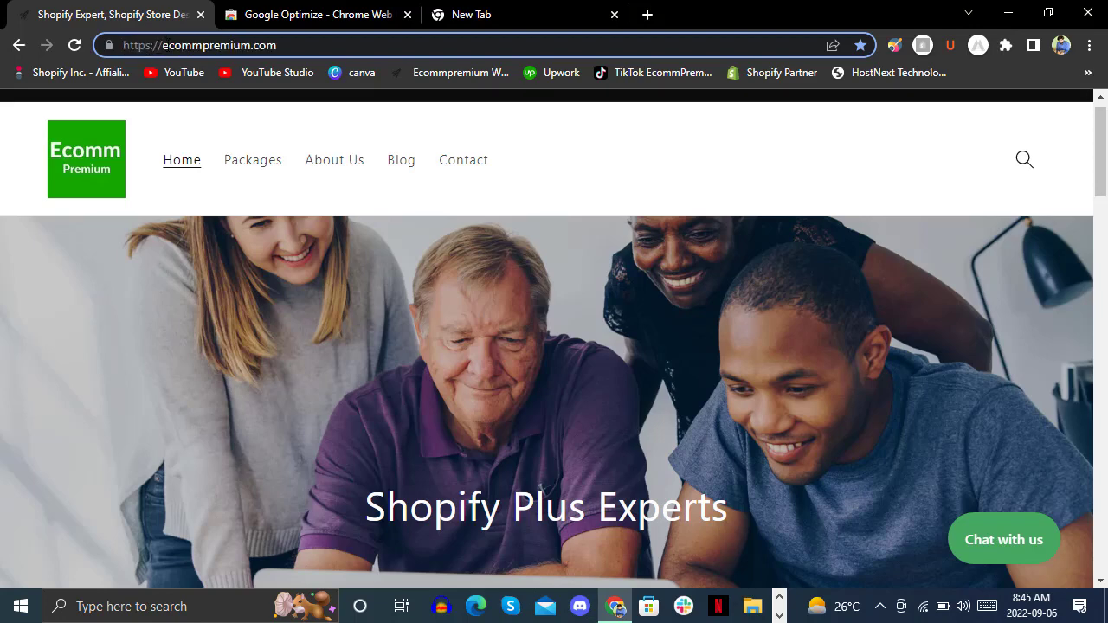
text(www.)
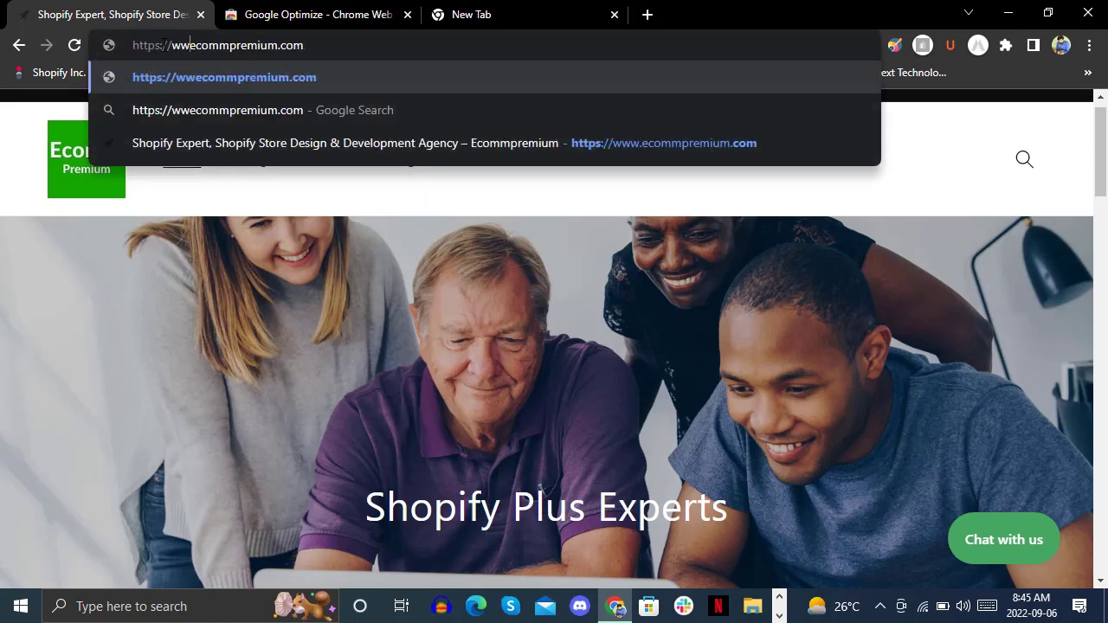
key(Return)
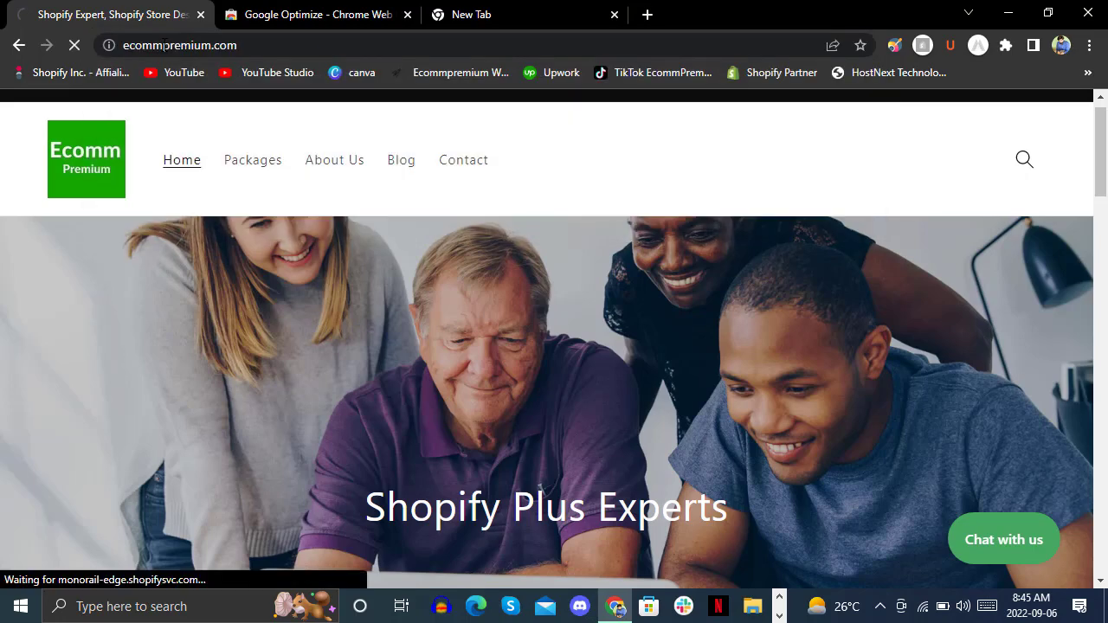
click(21, 47)
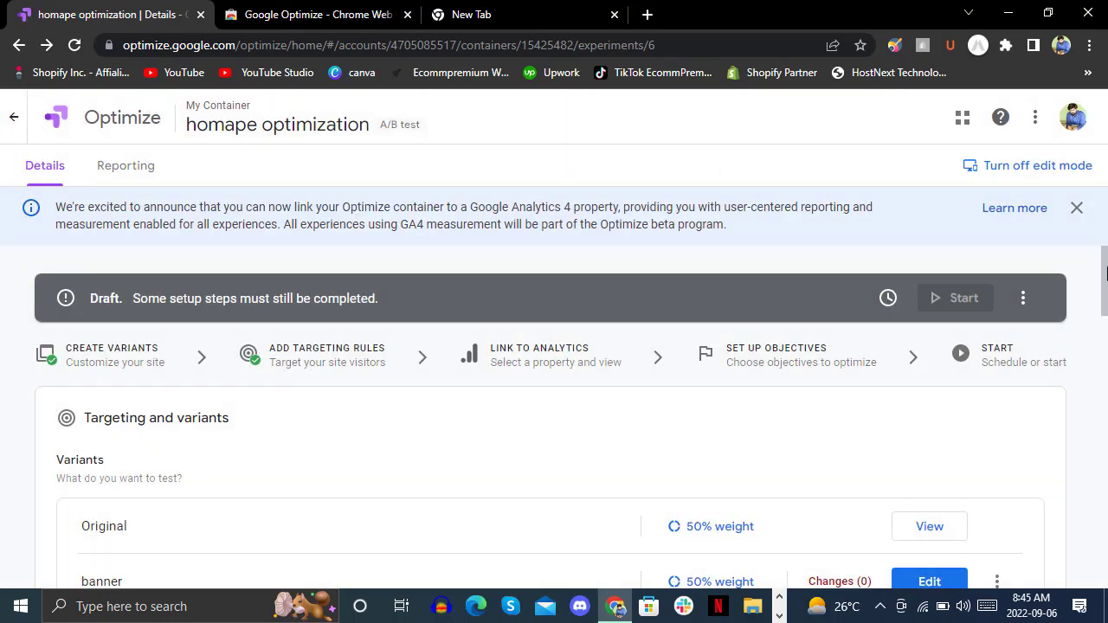
mouse_move(1106, 273)
mouse_down()
mouse_move(1106, 338)
mouse_move(1106, 313)
mouse_up()
click(1003, 437)
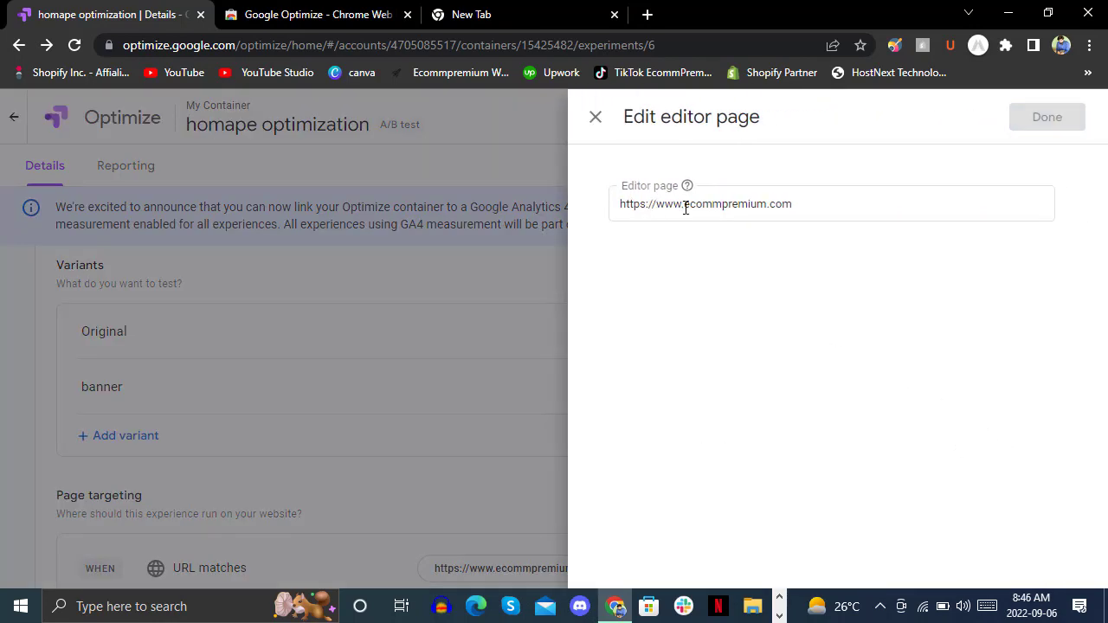
click(684, 206)
key(BackSpace)
key(BackSpace)
key(BackSpace)
key(BackSpace)
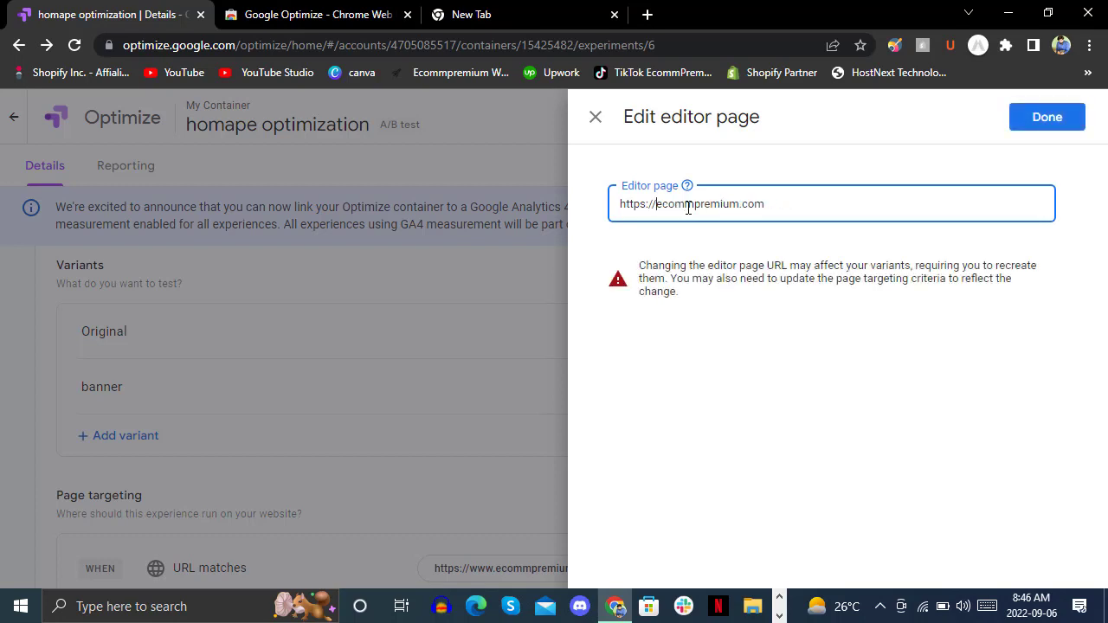
click(838, 379)
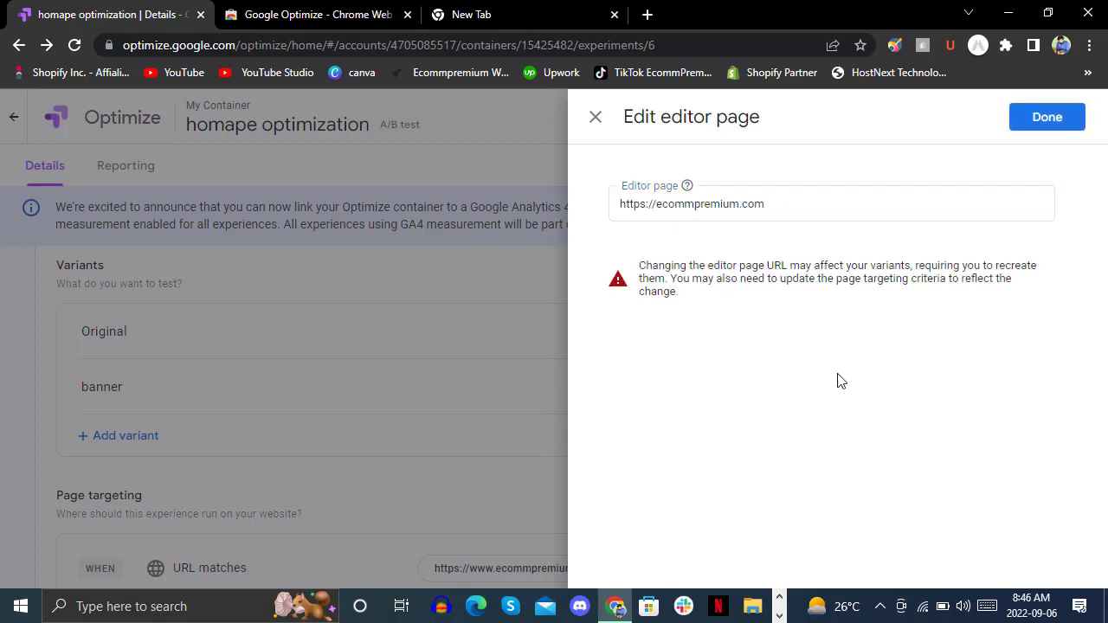
click(1046, 121)
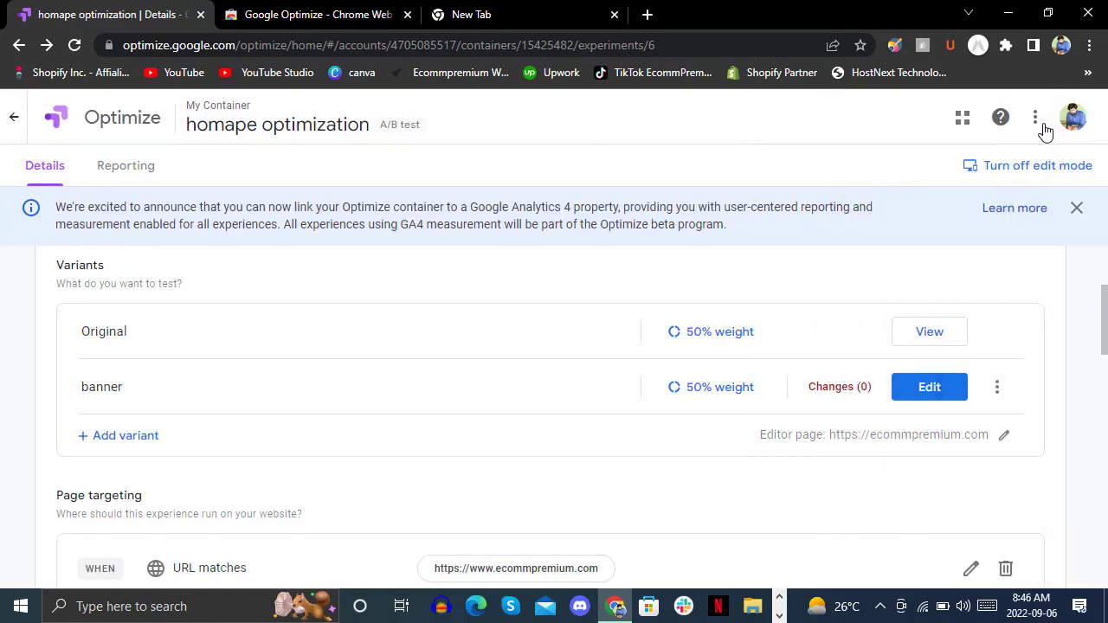
View the Original variant in the visual editor, inspect the announcement bar paragraph above the site header, and return to the experience details
click(937, 338)
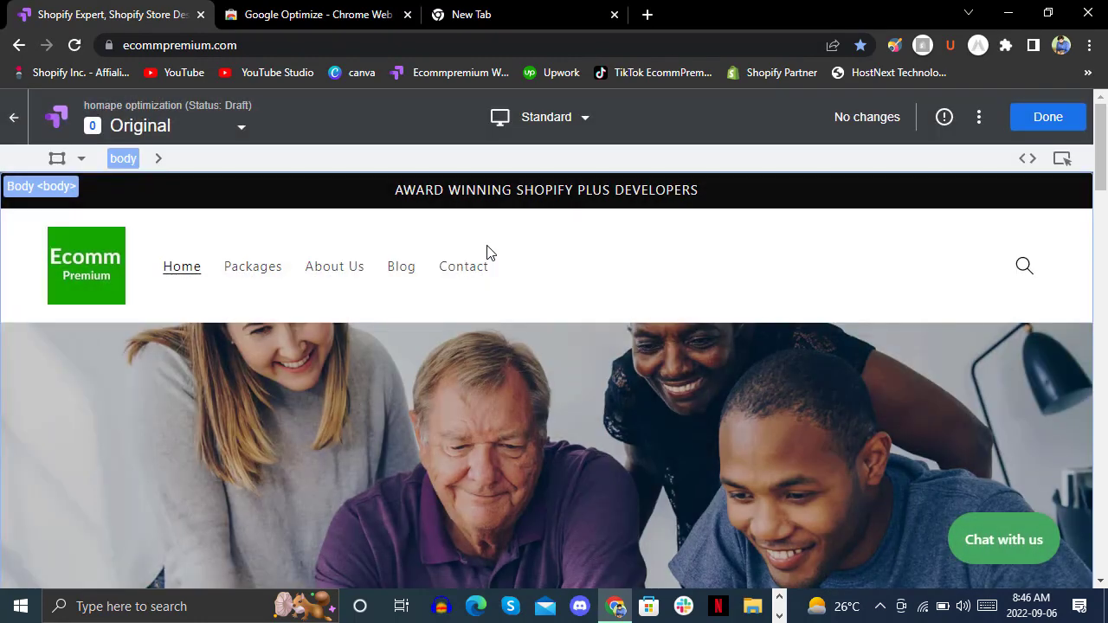
click(508, 204)
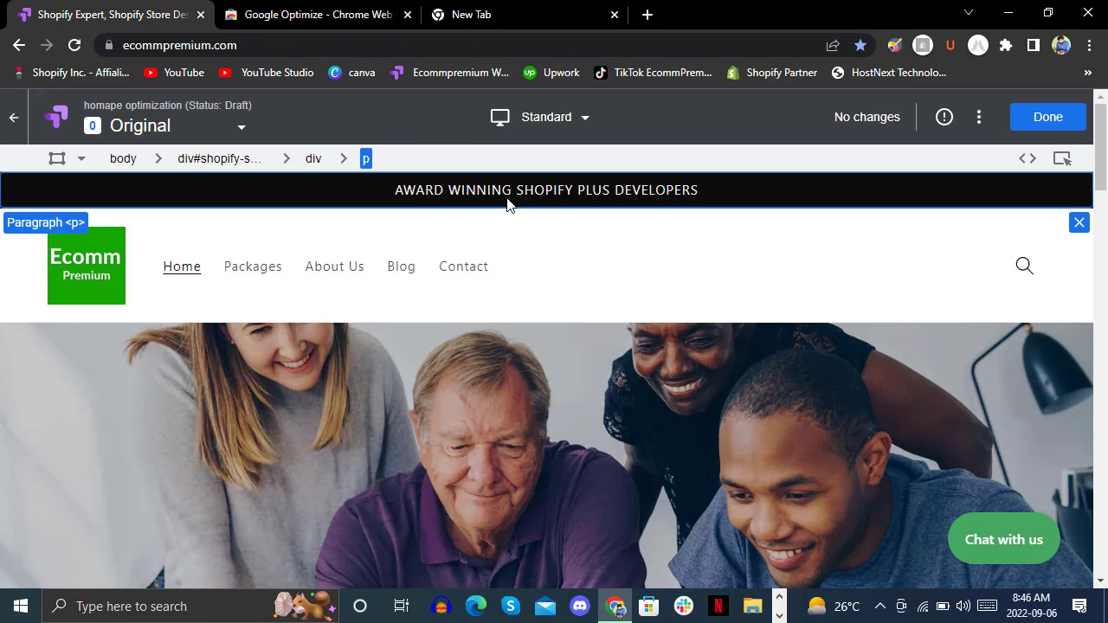
click(1047, 122)
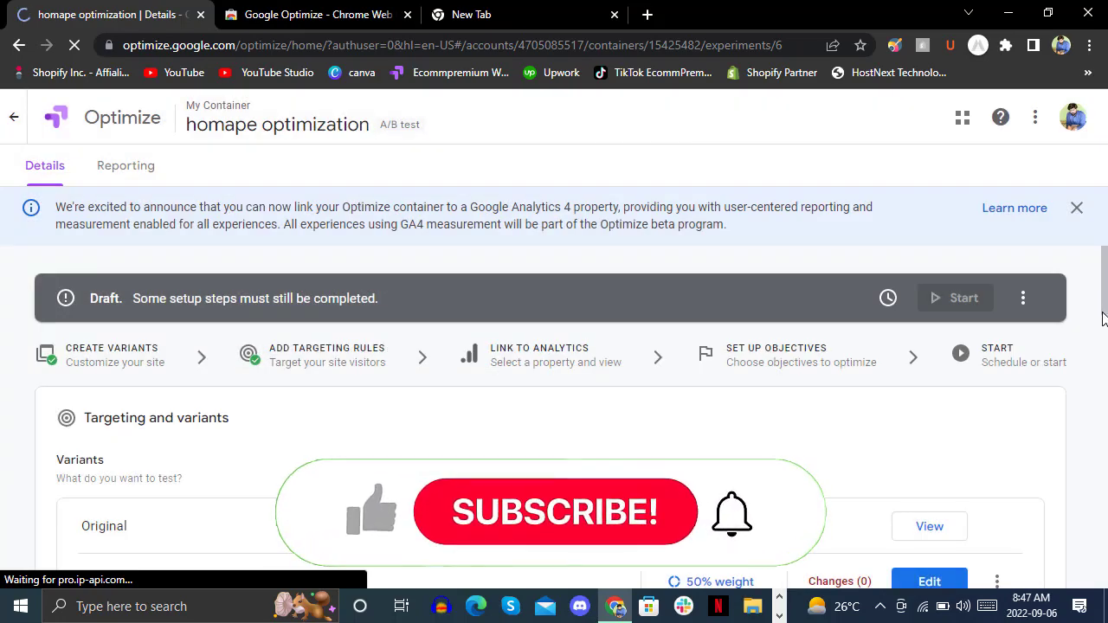
Edit the banner variant, replacing the announcement bar text above the site header with "Best Shopify Ecommerce Agency"
scroll(1103, 309, down, 2)
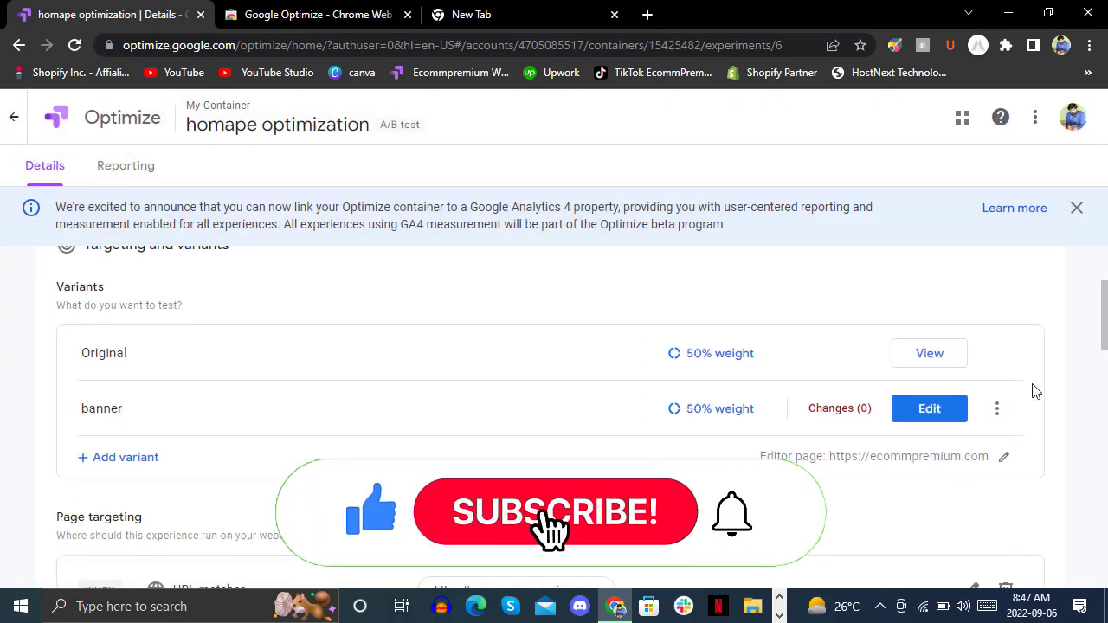
click(939, 413)
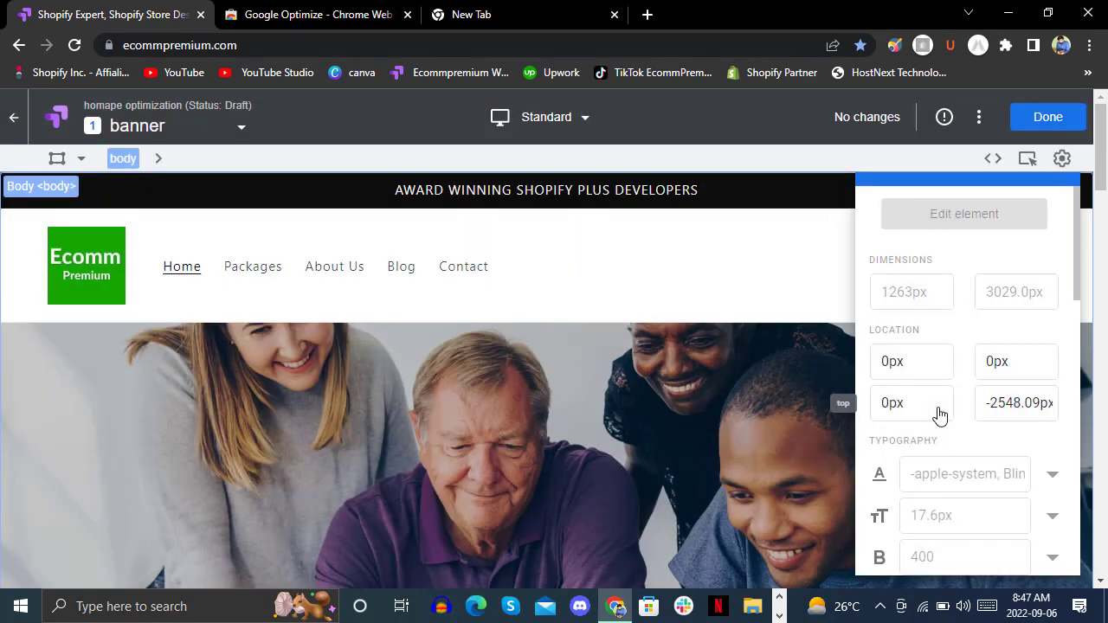
click(701, 268)
click(576, 198)
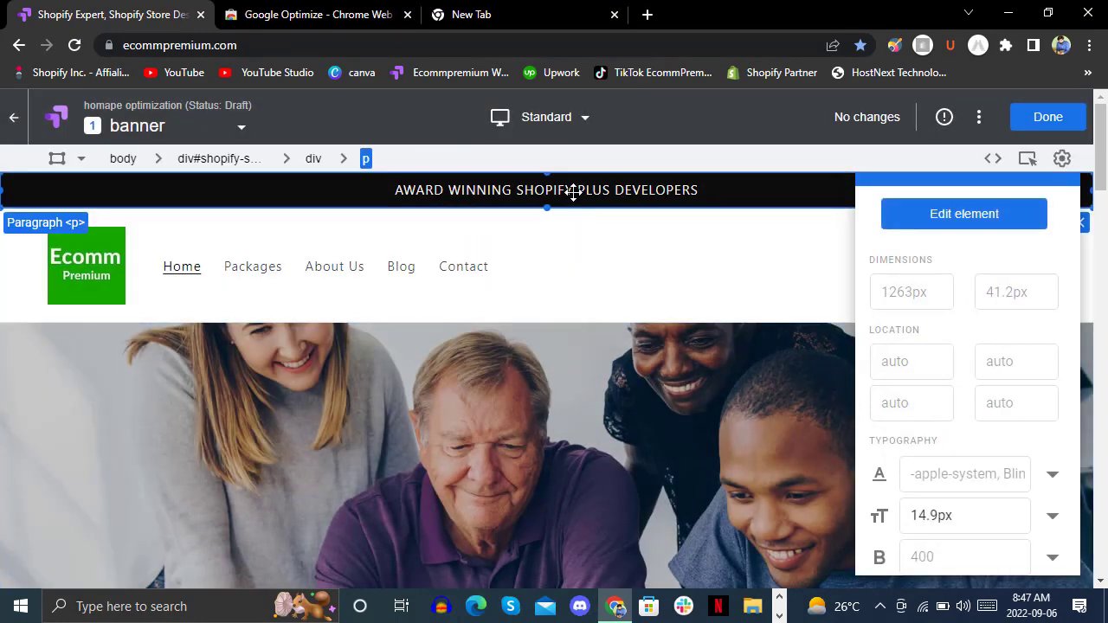
click(974, 215)
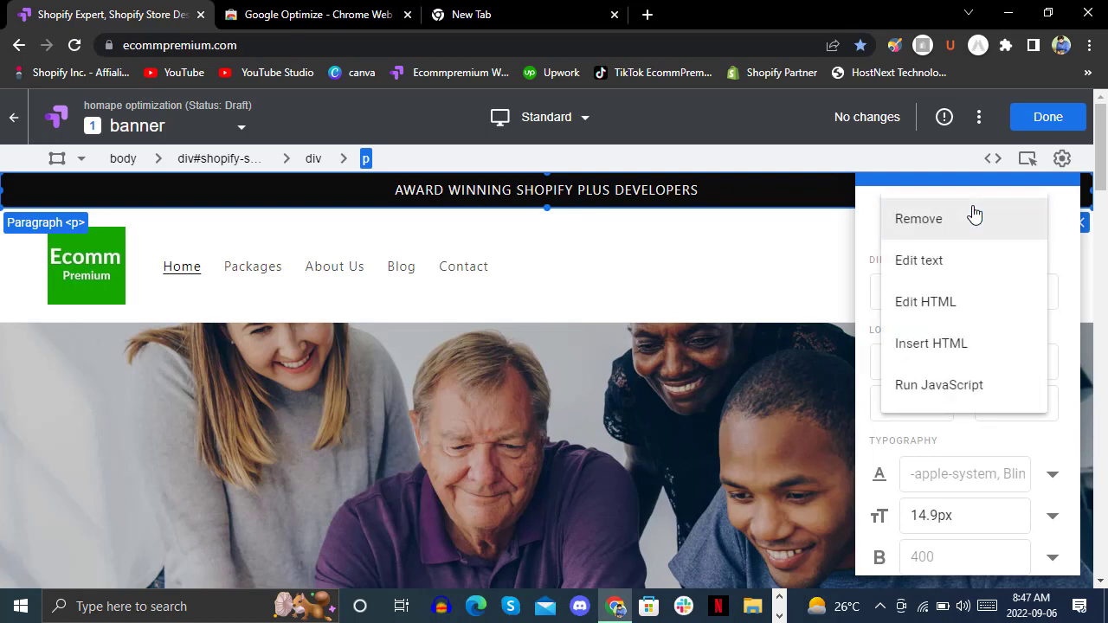
click(954, 275)
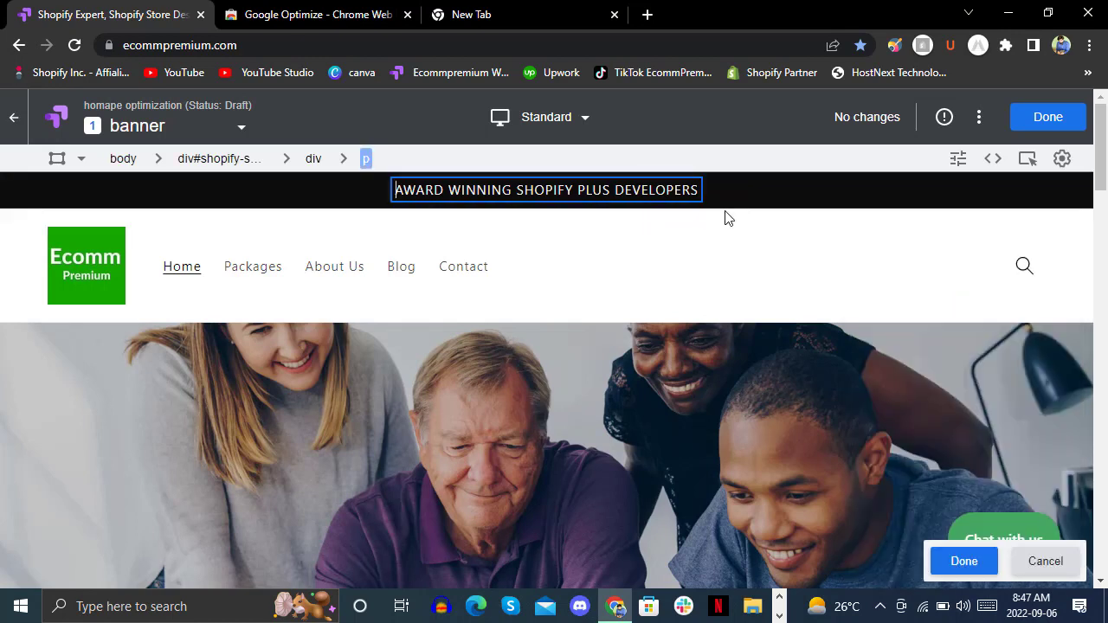
key(ctrl+a)
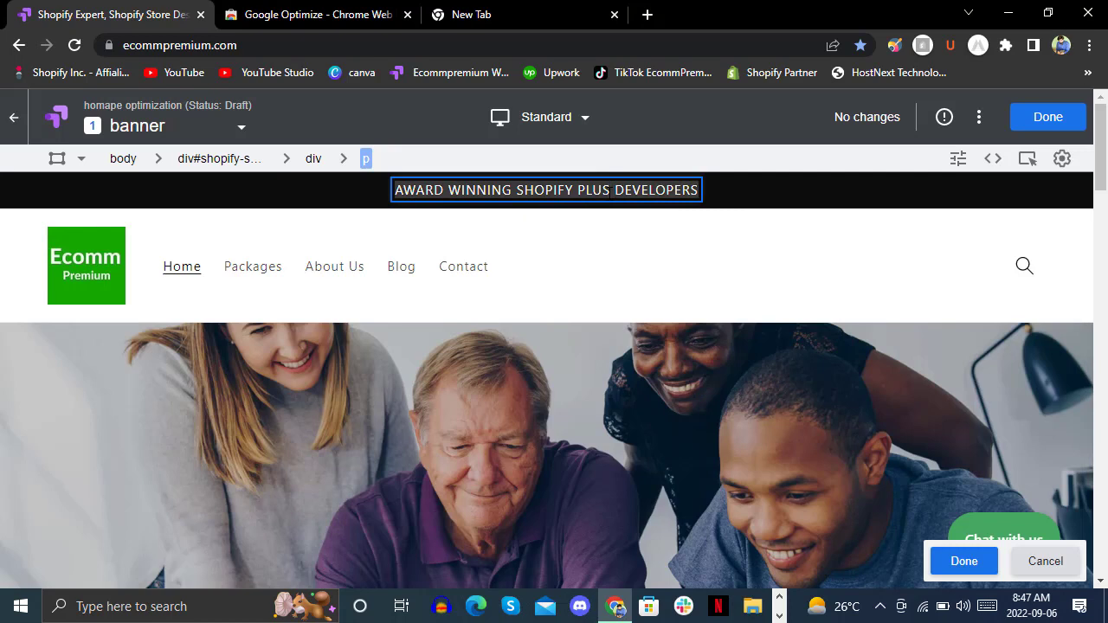
key(BackSpace)
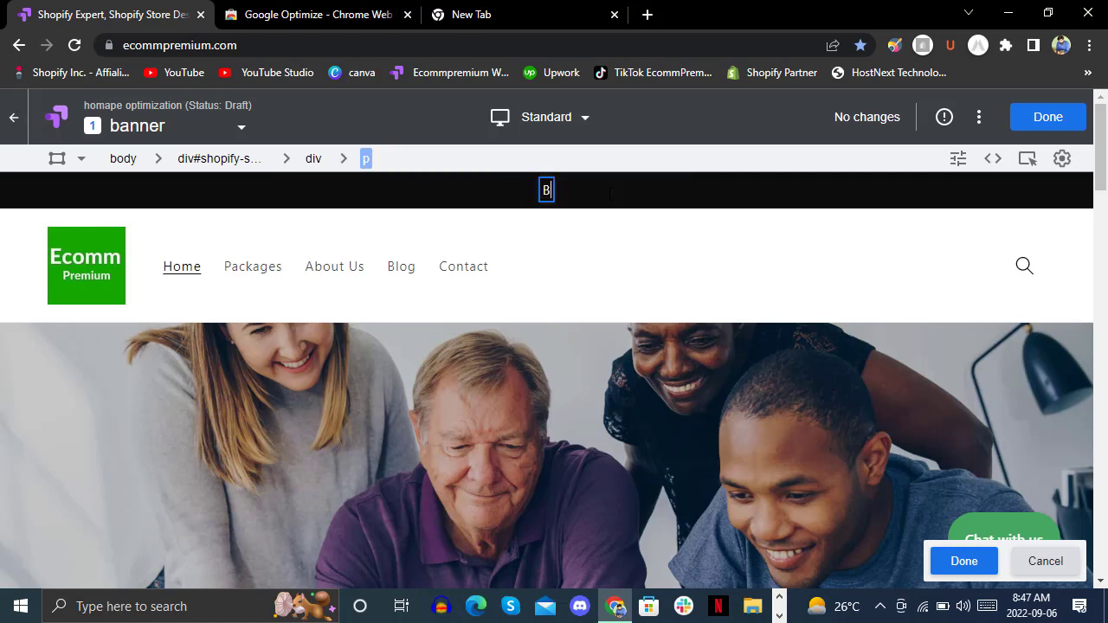
text(Best E)
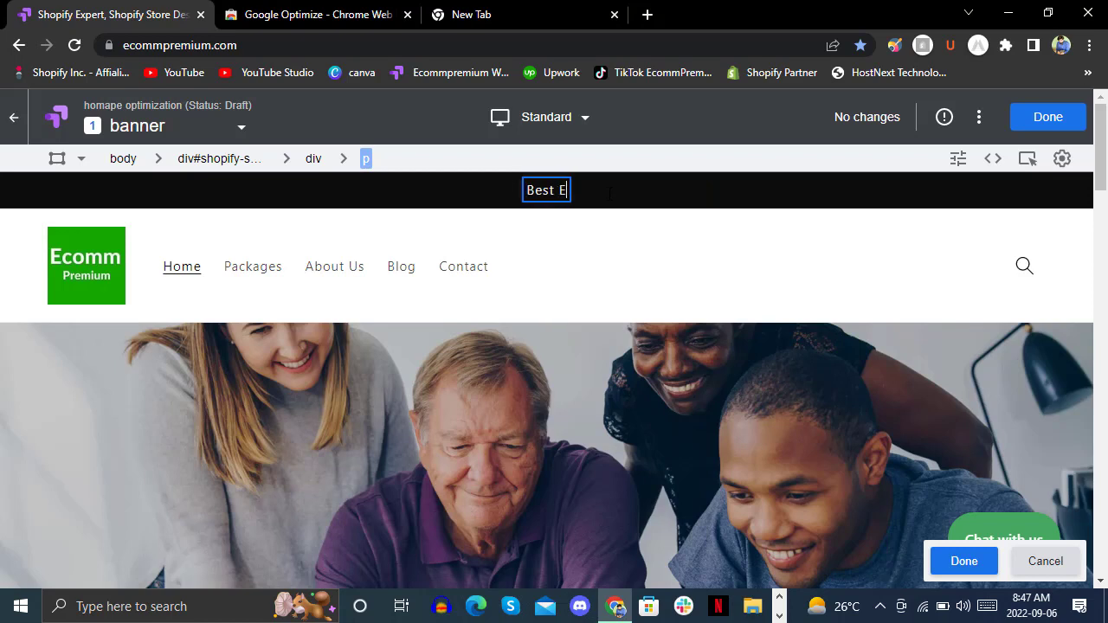
key(BackSpace)
text(Shopify )
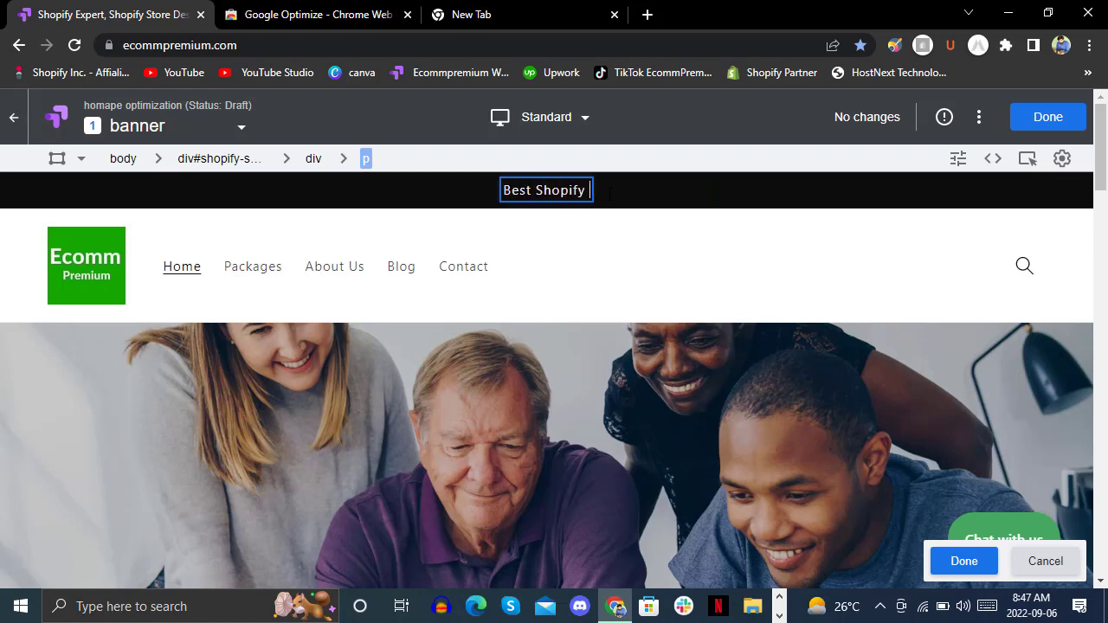
text(Ecommerc)
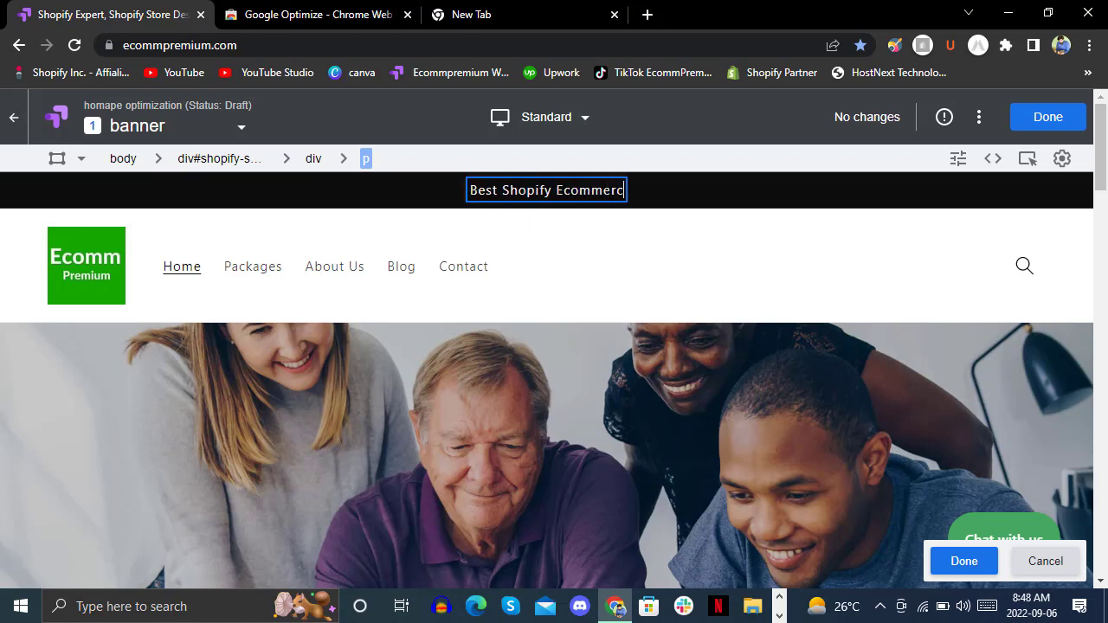
text(e Ag)
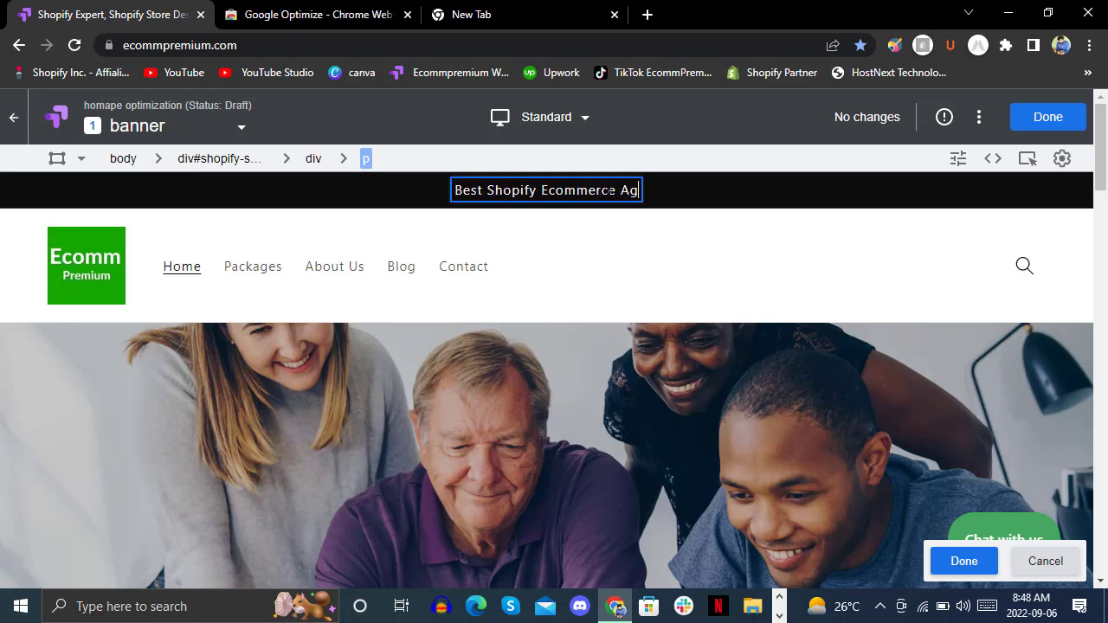
text(ency)
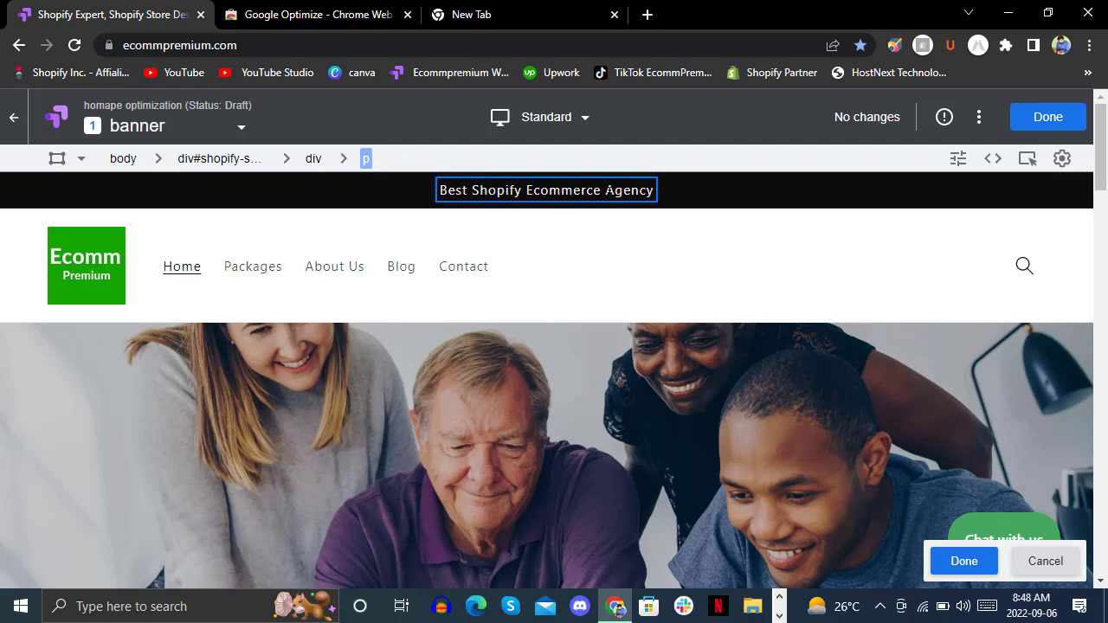
click(964, 561)
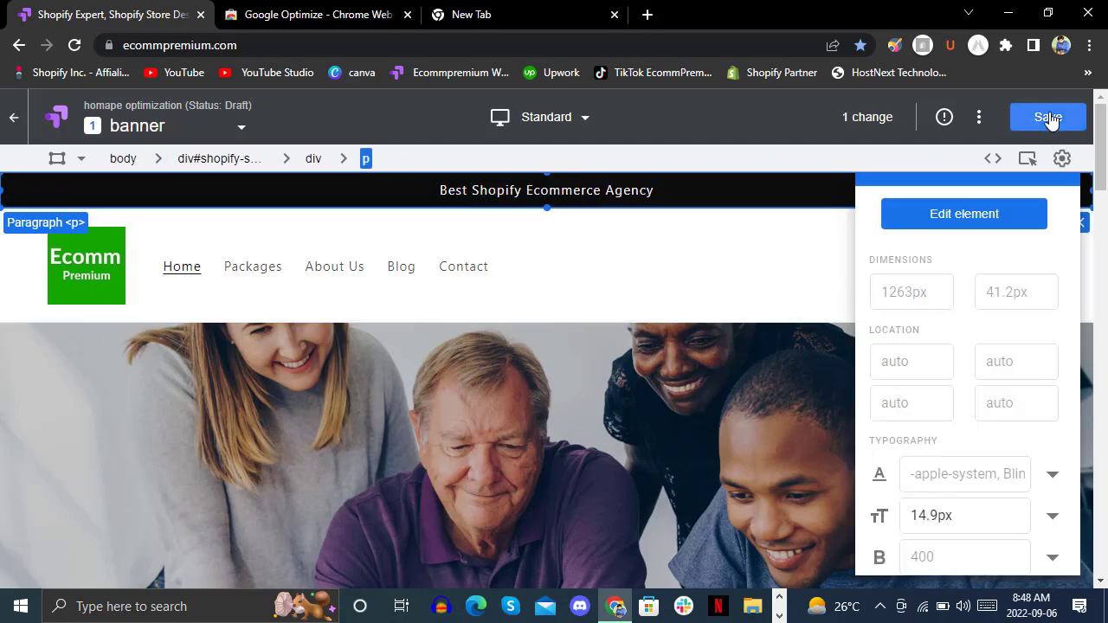
Save the banner variant, update the URLs to match the actual page address, and finish editing the variant
click(1048, 117)
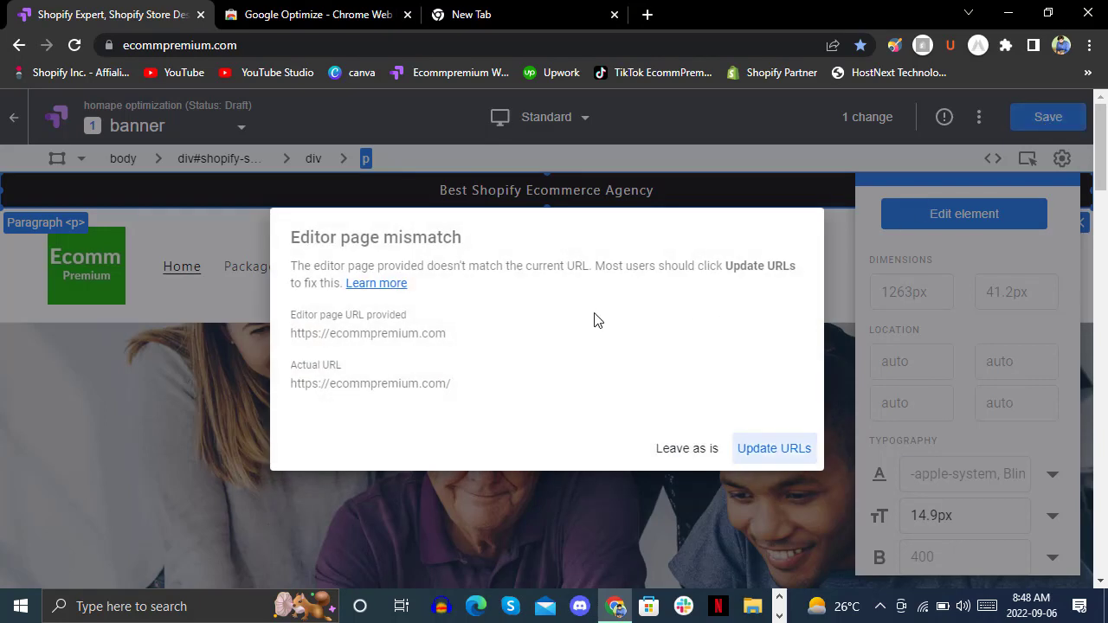
click(768, 451)
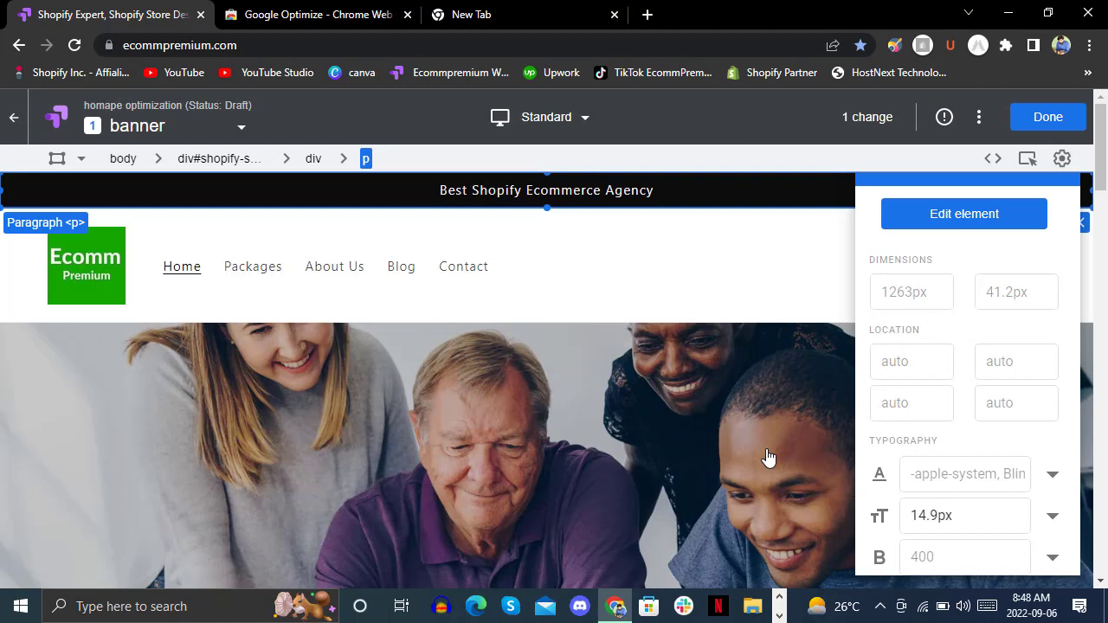
click(1047, 118)
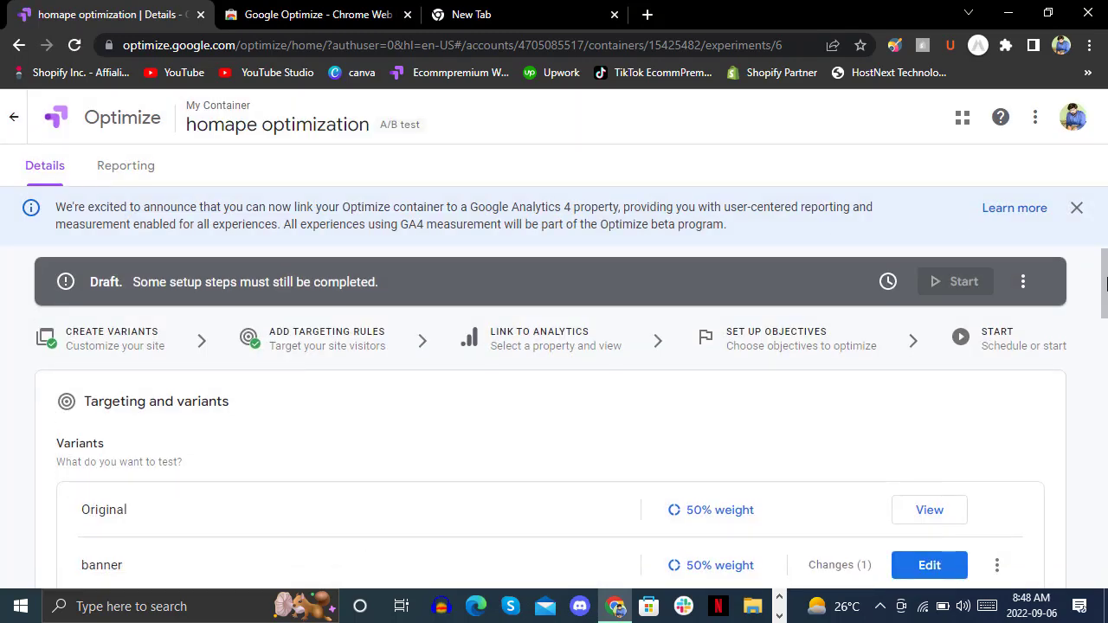
Examine the rule types available for customizing the experience's audience targeting, and close them without adding a rule
drag(1105, 275, 1106, 290)
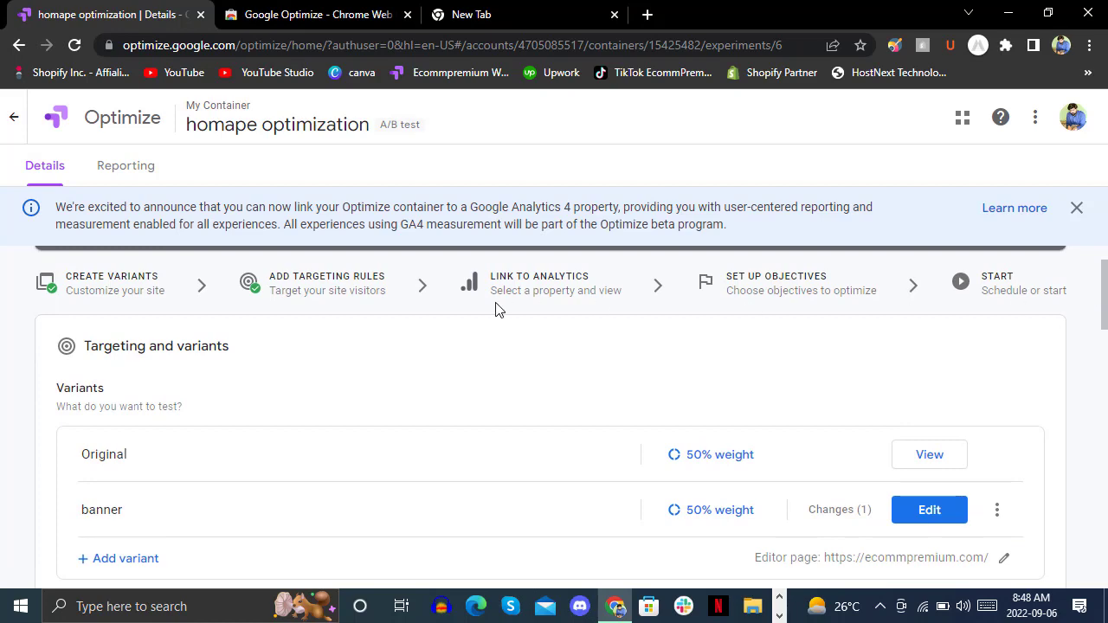
click(351, 286)
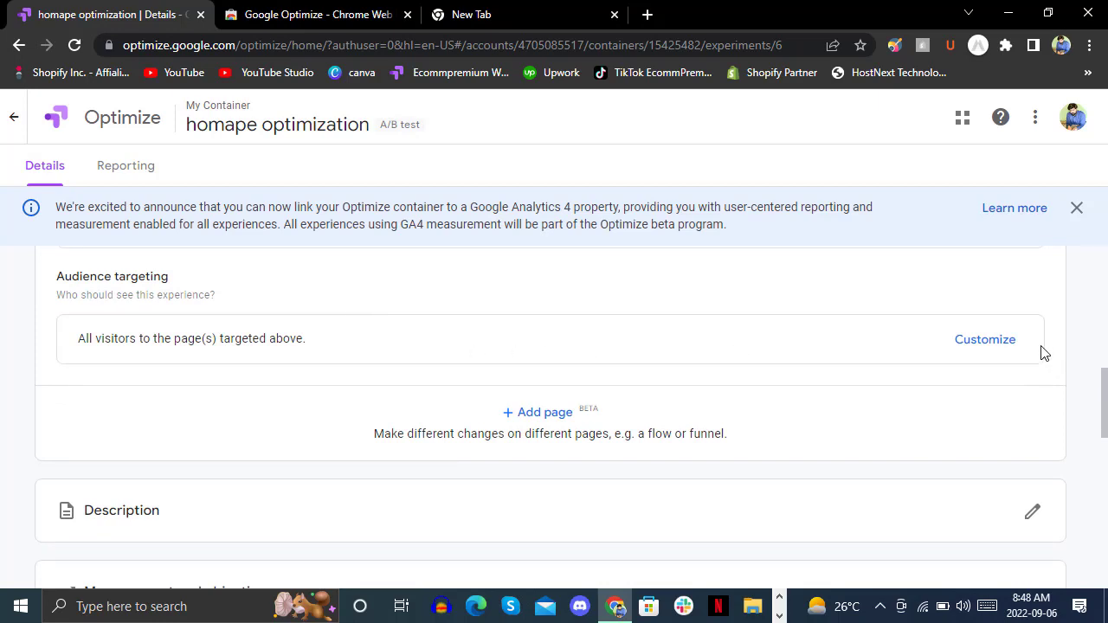
click(985, 346)
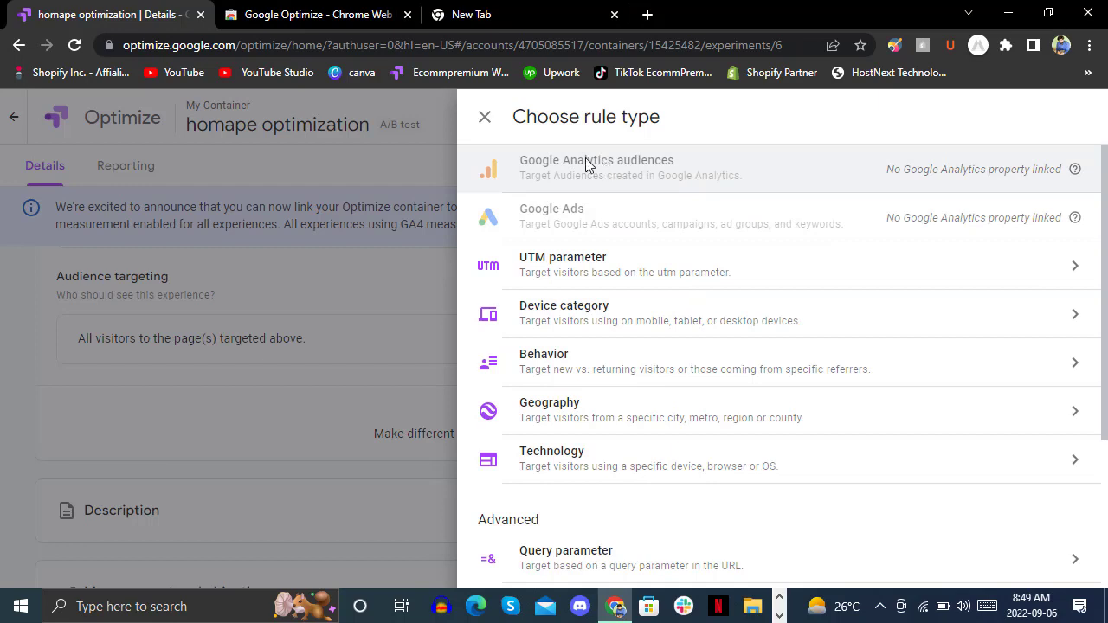
click(485, 117)
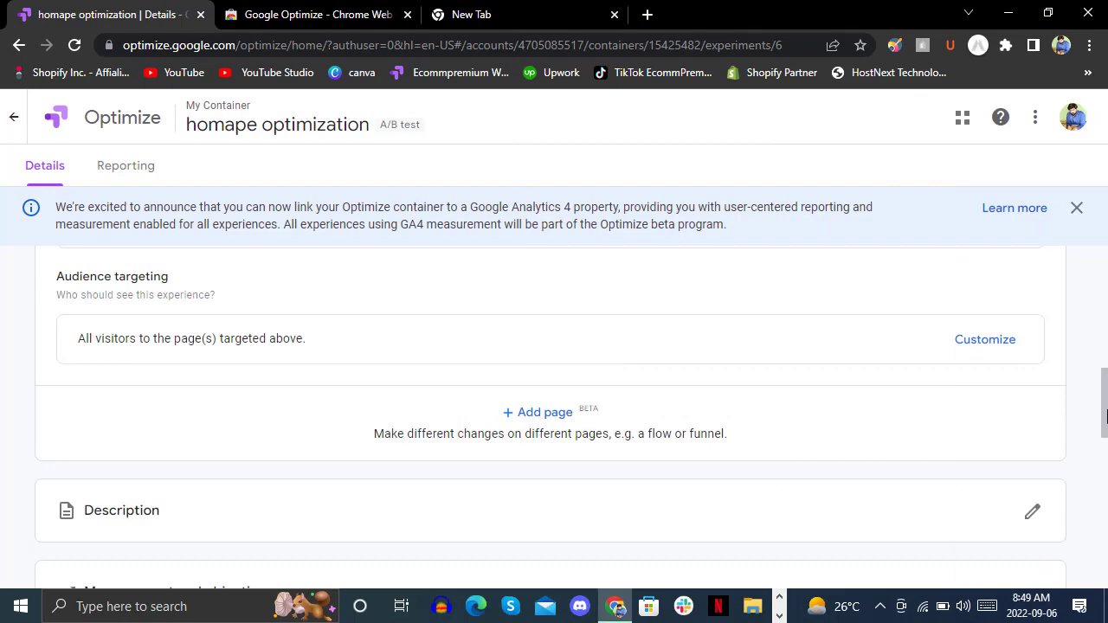
Link the experience to the ecommpremium GA4 property in Google Analytics, using its ecomm premium web stream
drag(1105, 415, 1103, 299)
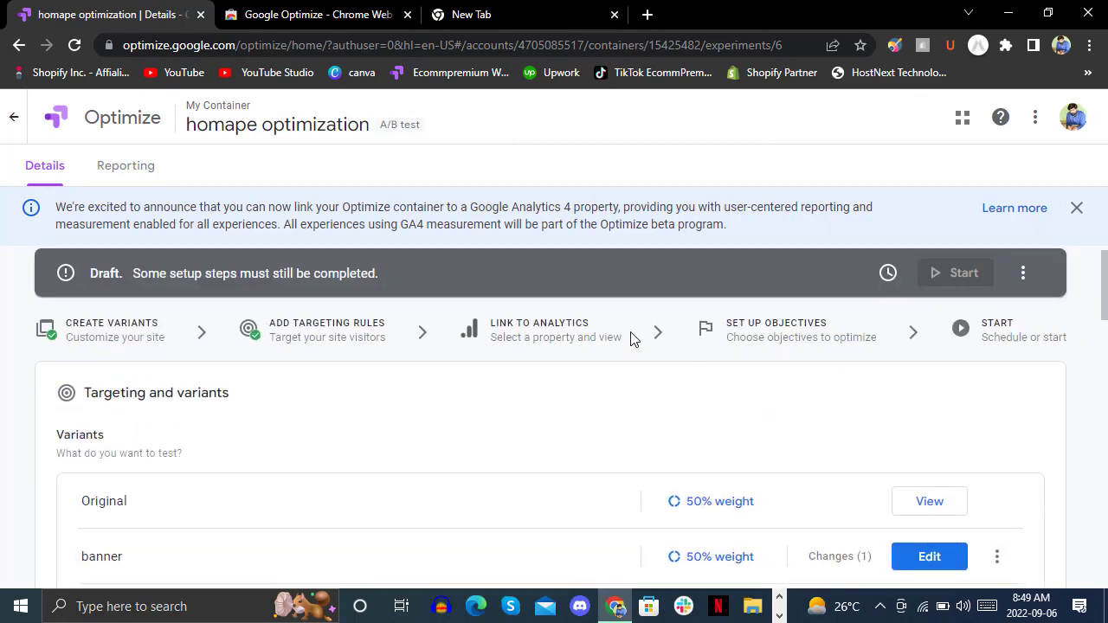
click(600, 328)
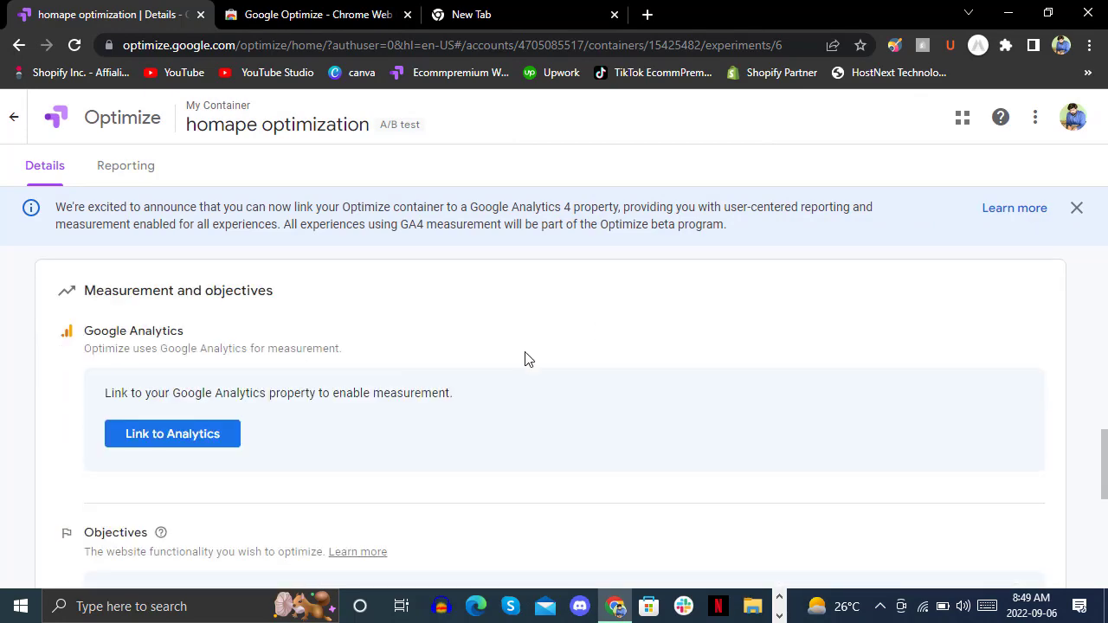
click(173, 437)
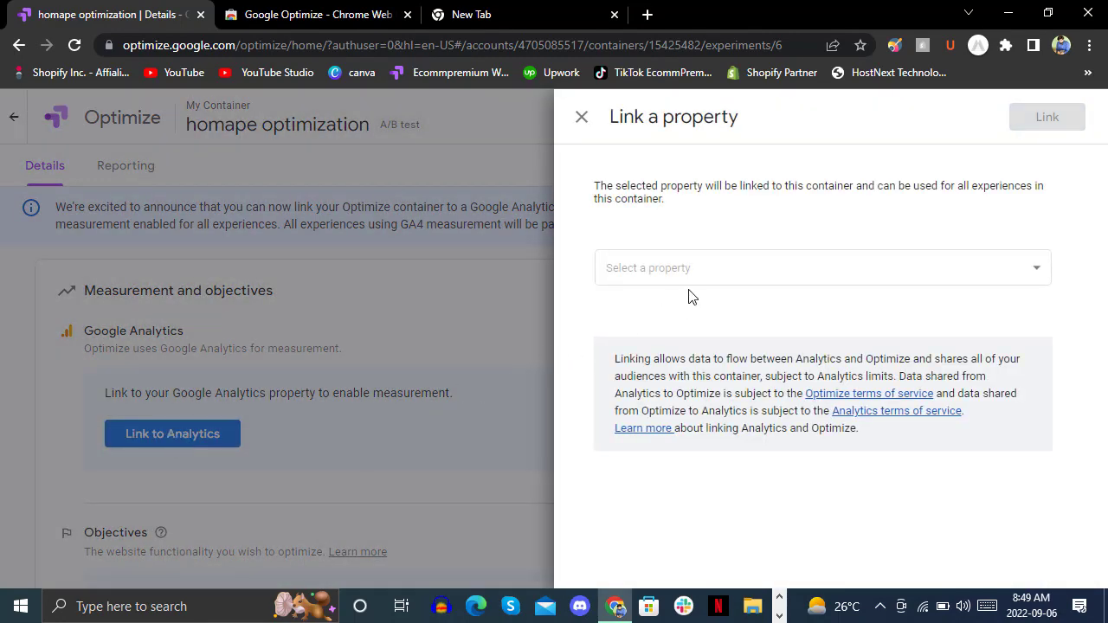
click(690, 276)
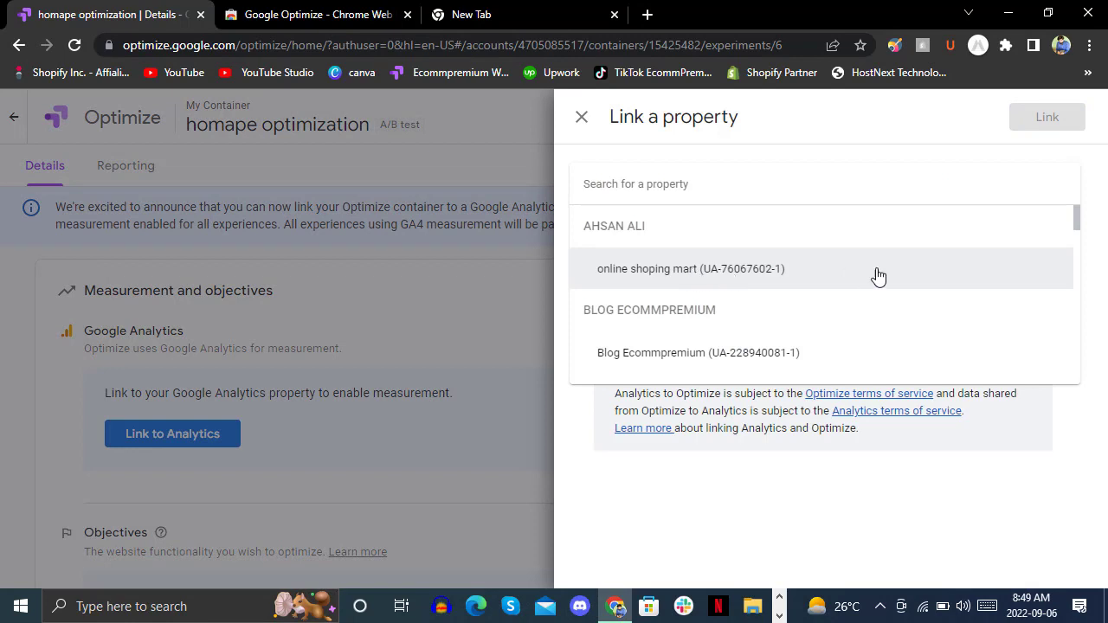
drag(1078, 228, 1083, 260)
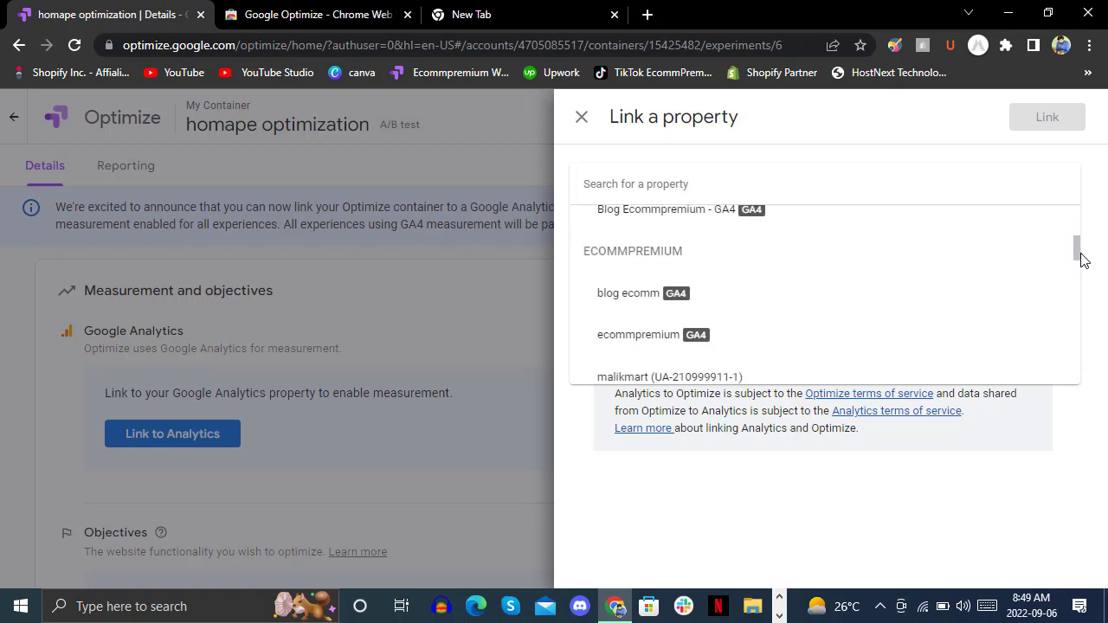
click(638, 344)
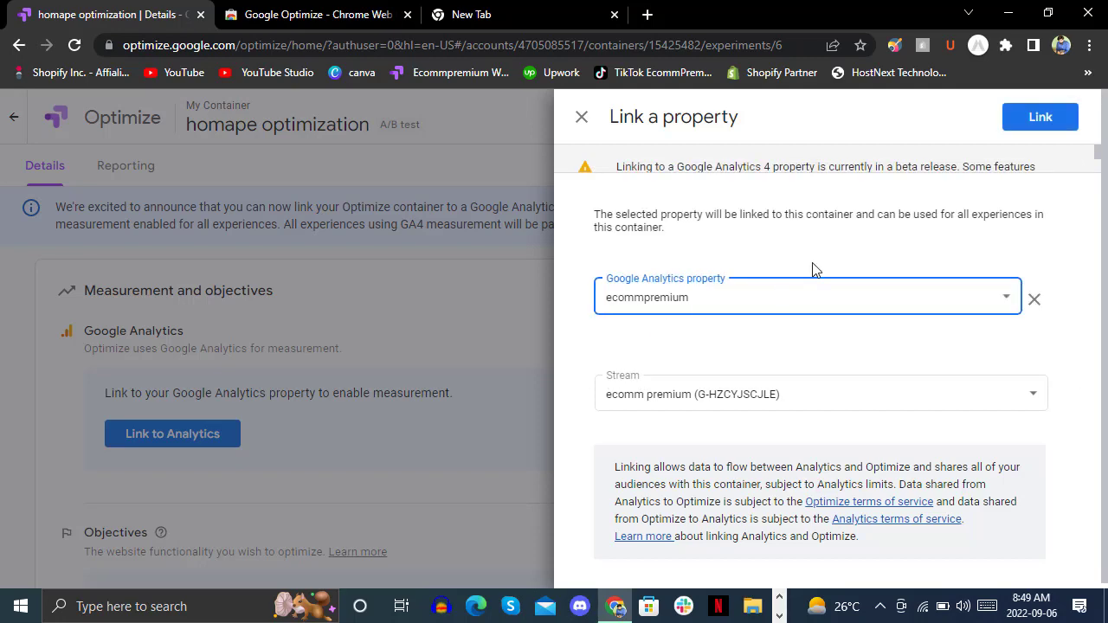
click(1035, 130)
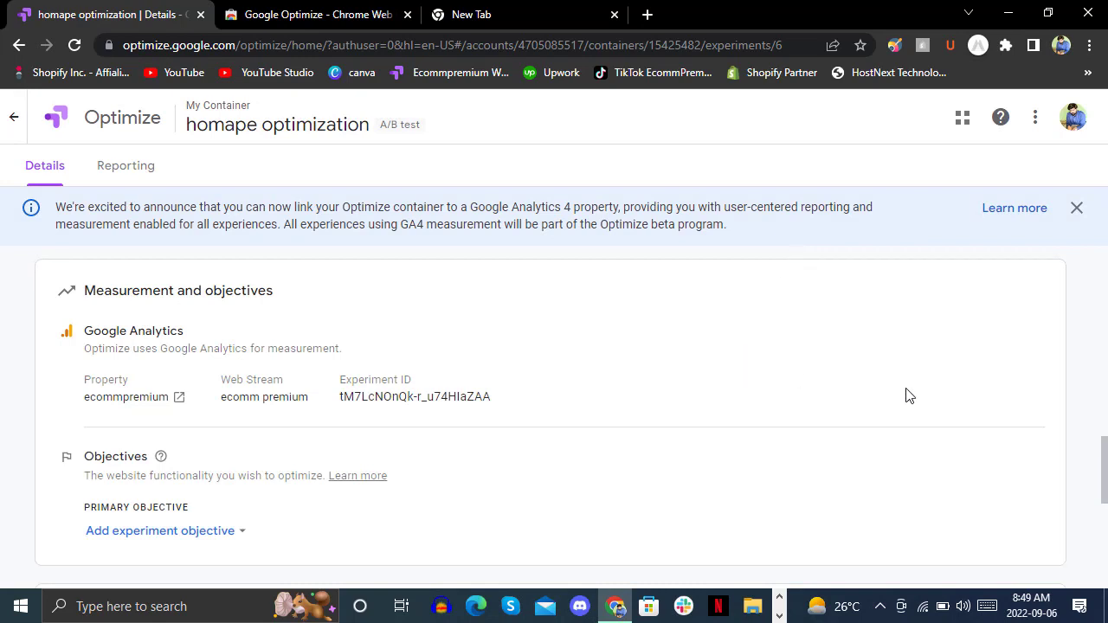
Add Purchase revenue from the predefined list as the primary objective, and remove it from the experiment
drag(1105, 456, 1105, 470)
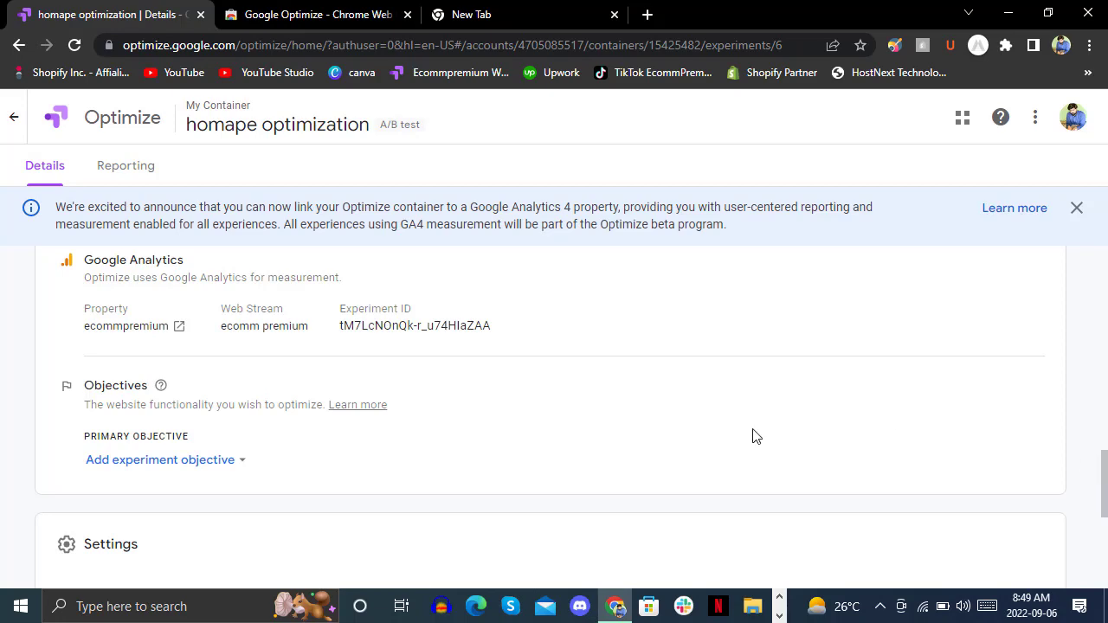
click(210, 469)
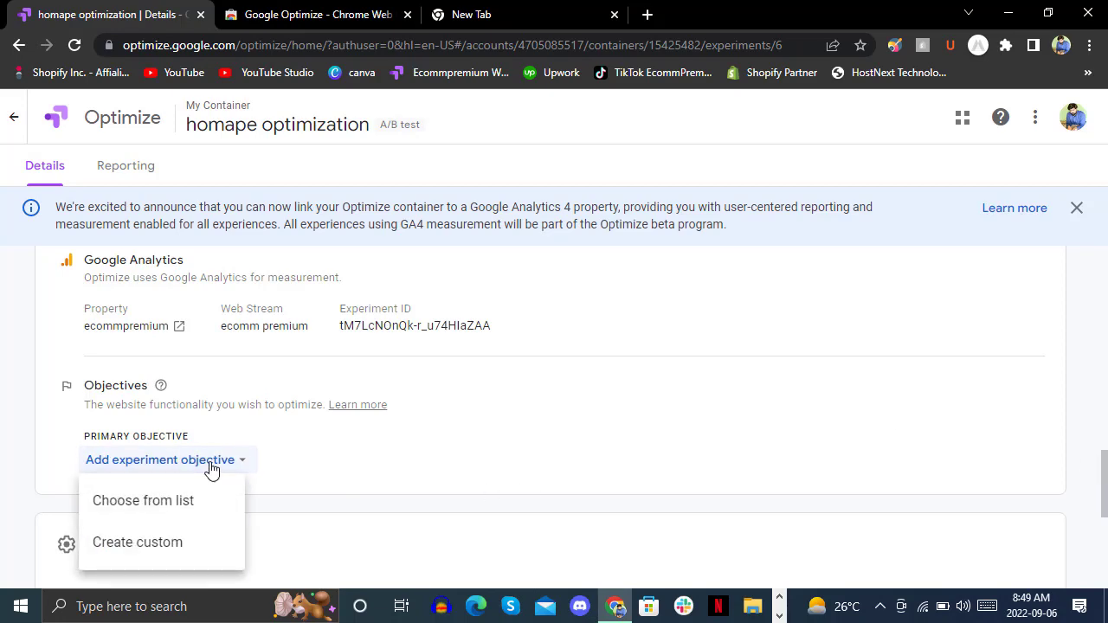
click(189, 506)
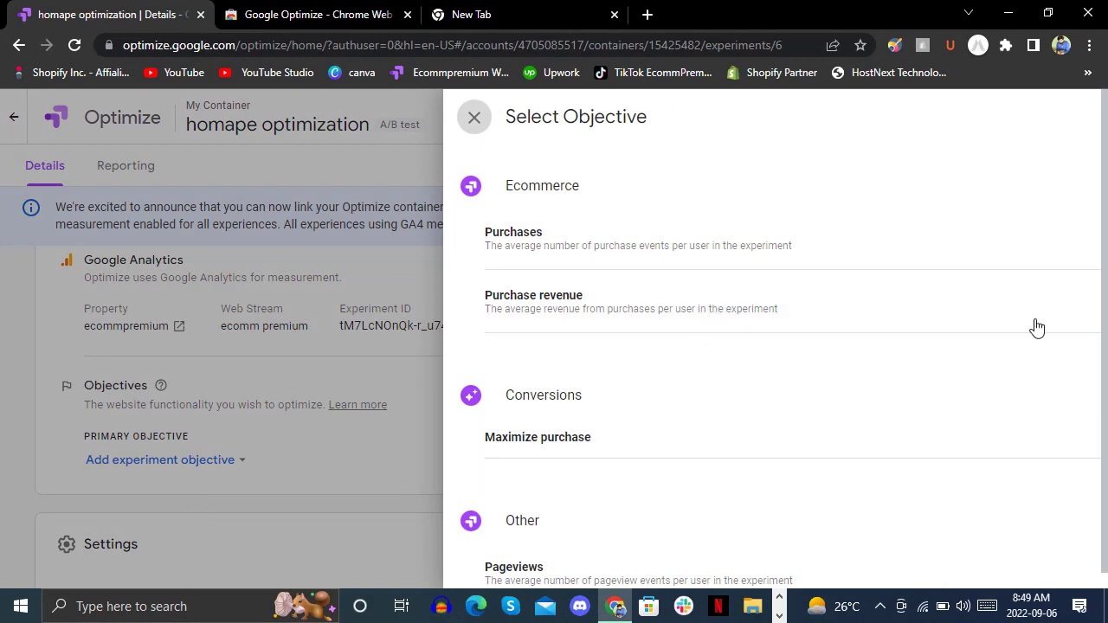
mouse_move(1106, 204)
mouse_down()
mouse_move(1107, 260)
mouse_move(1100, 213)
mouse_up()
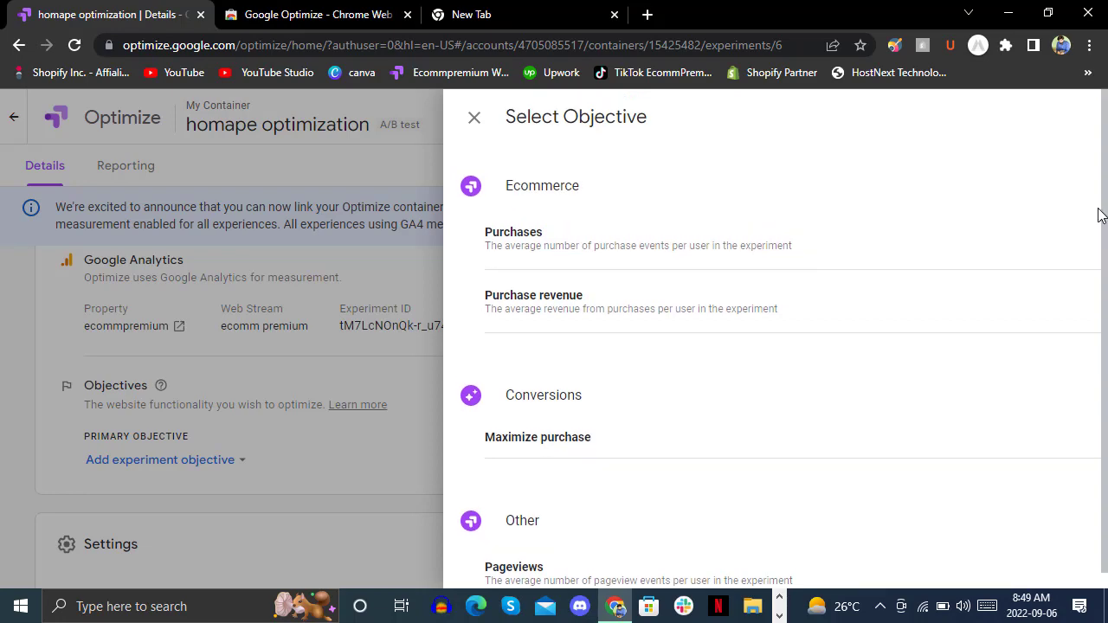
click(587, 299)
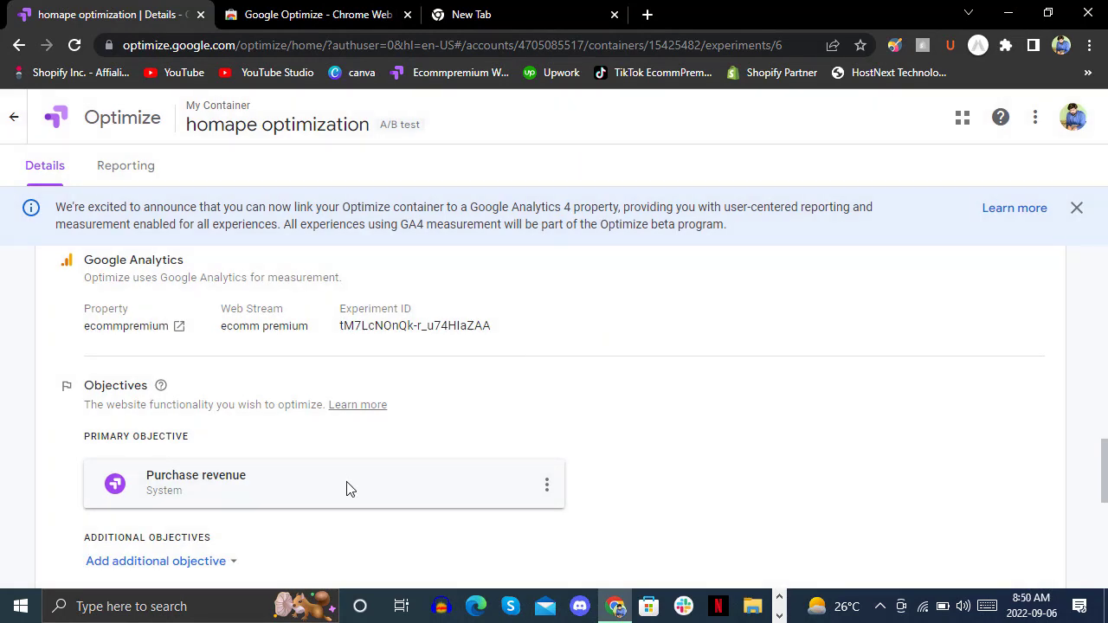
click(547, 486)
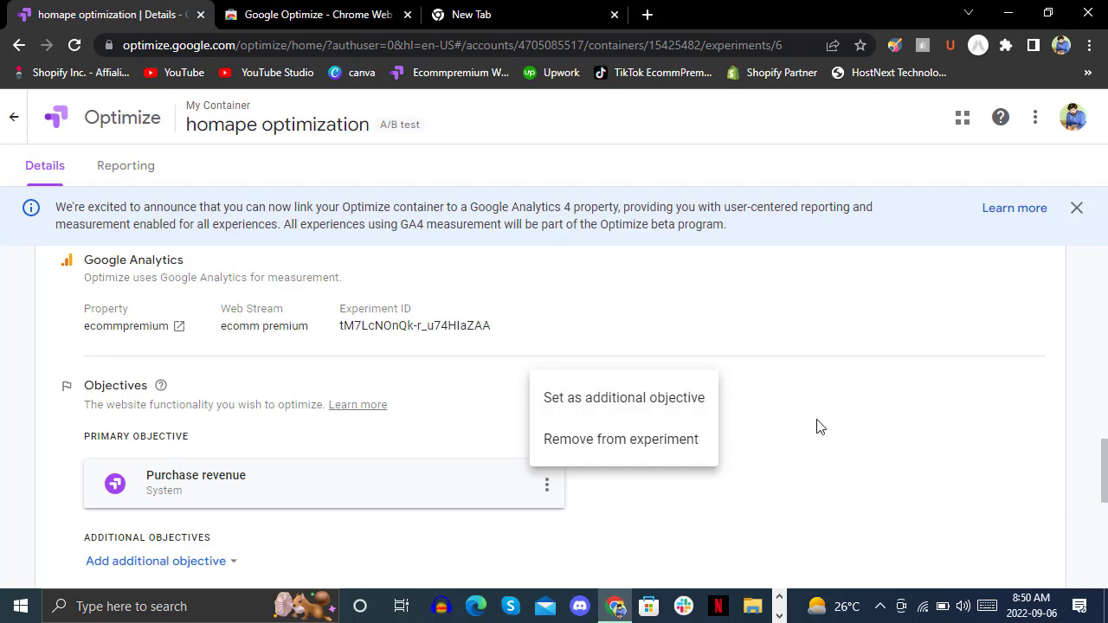
click(643, 451)
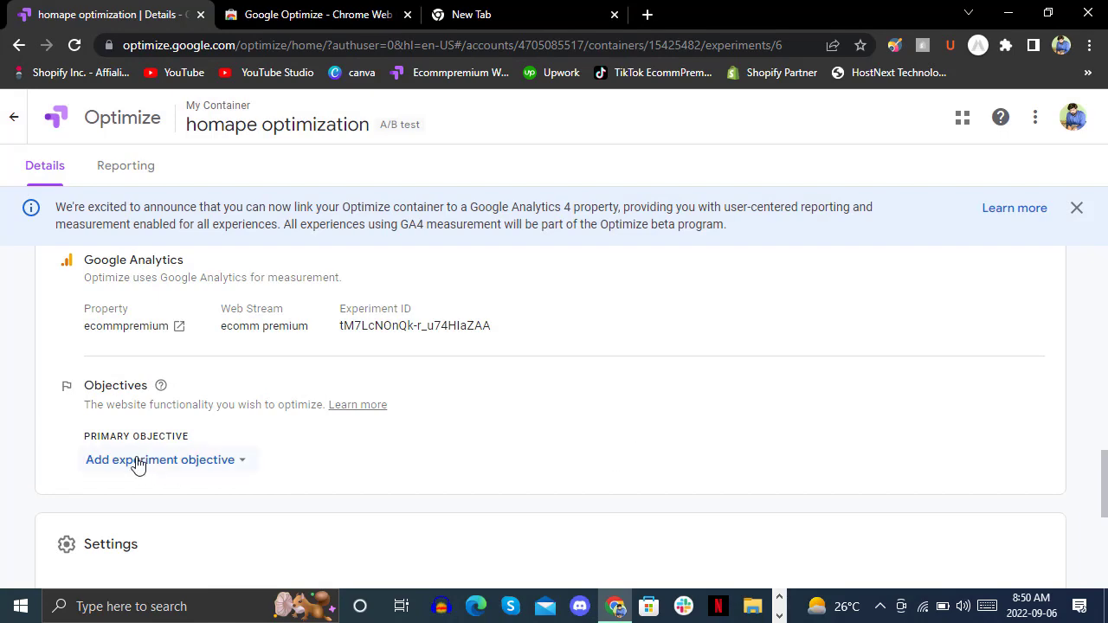
Create and save a custom primary objective for the experiment with the event name "clicks"
click(179, 461)
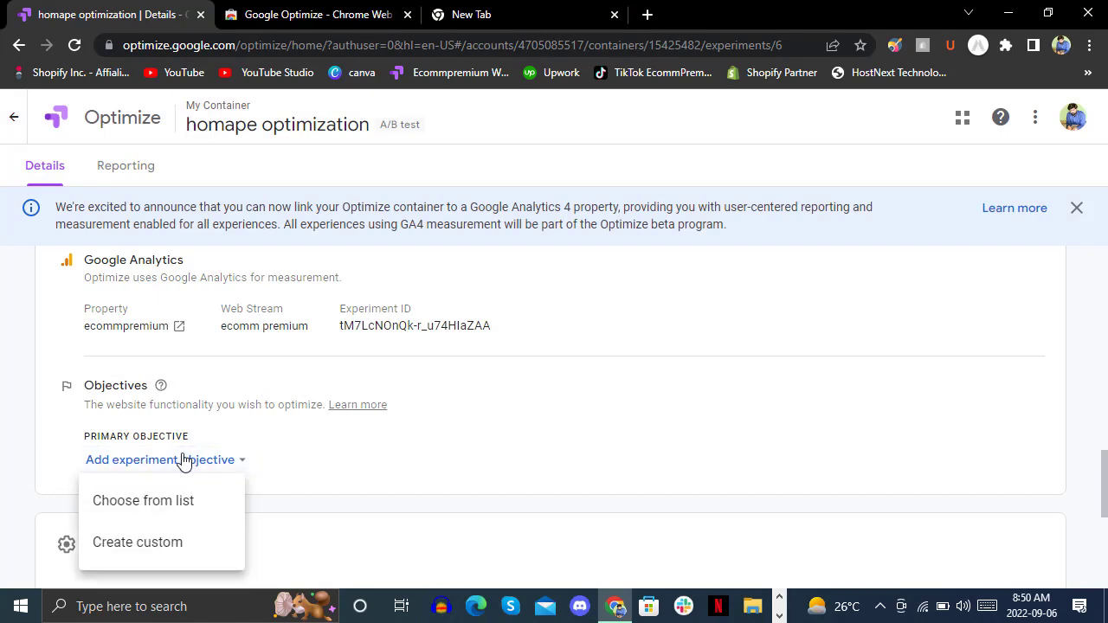
click(162, 555)
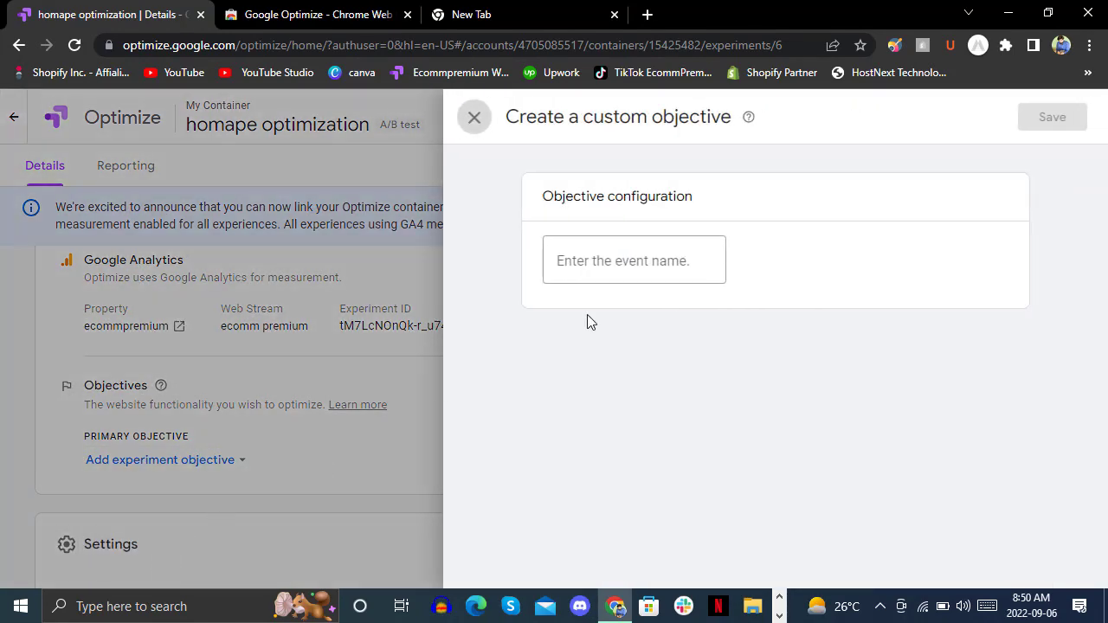
click(619, 272)
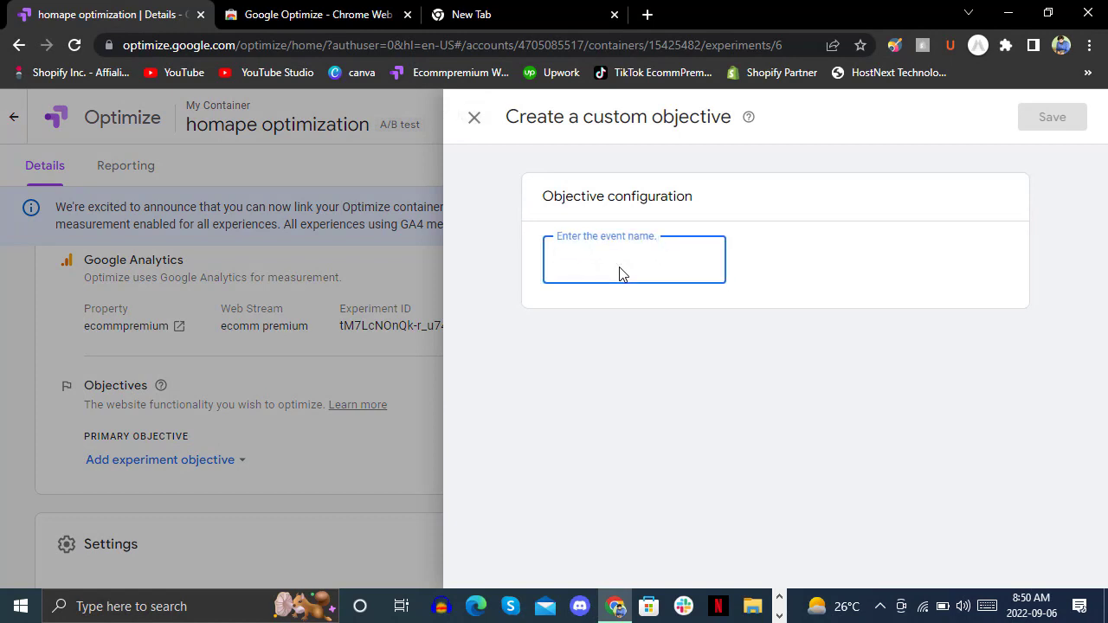
text(clicks)
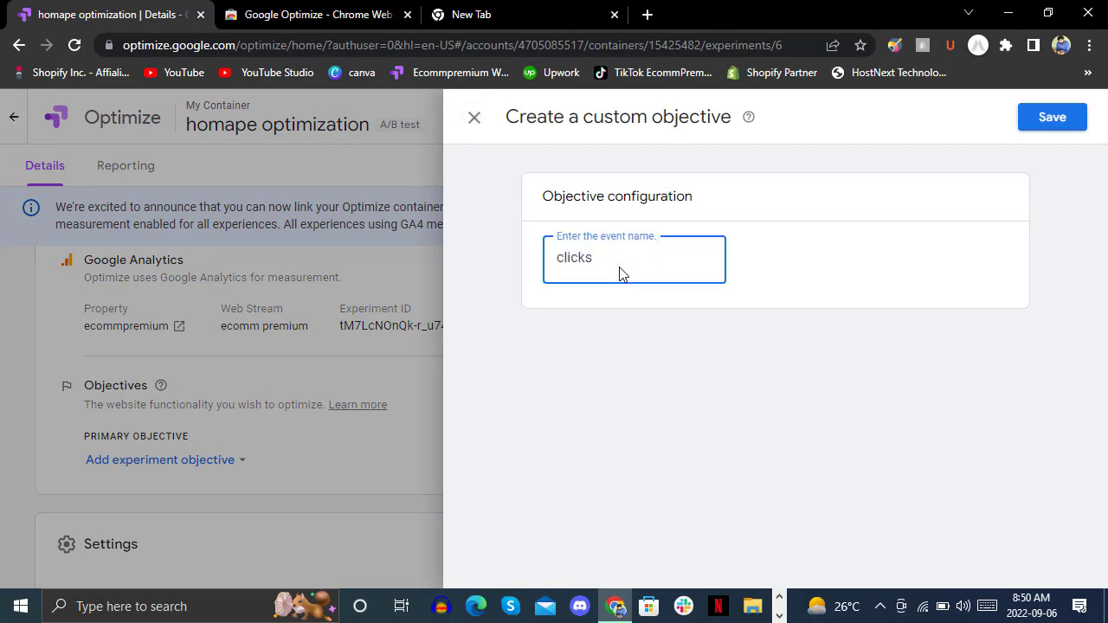
click(1071, 115)
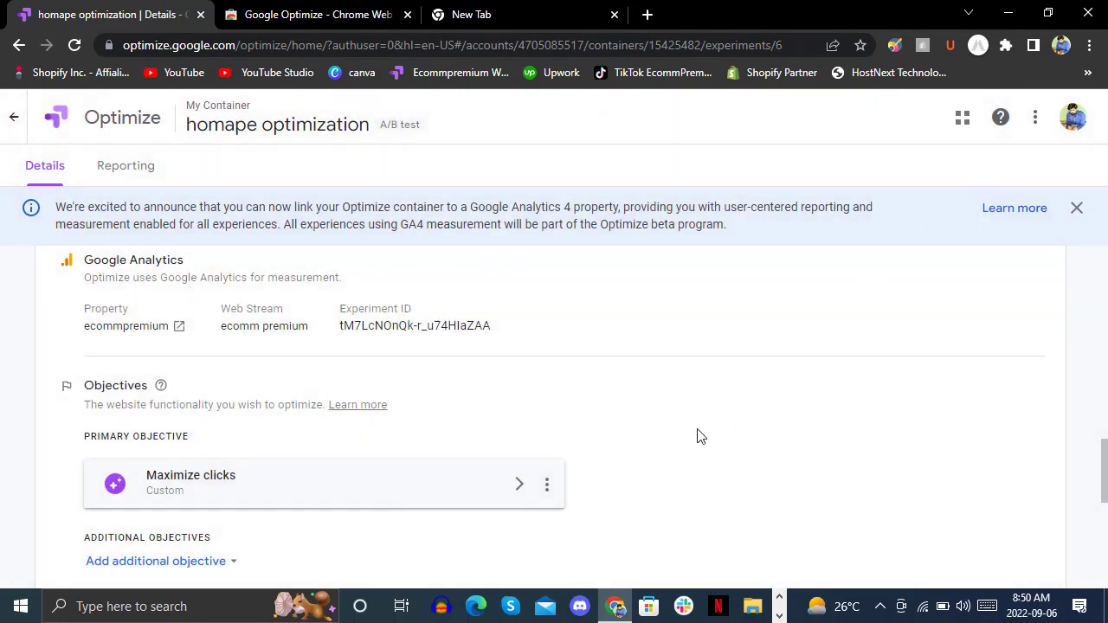
Examine the configuration and available actions of the custom clicks objective, and close them without making changes
click(494, 487)
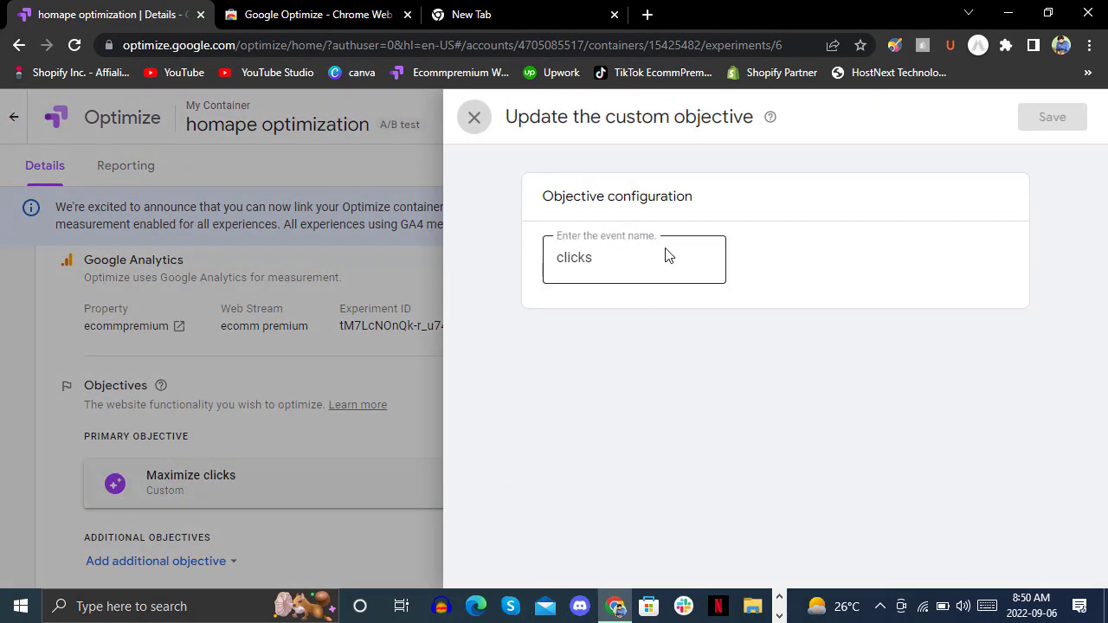
click(473, 118)
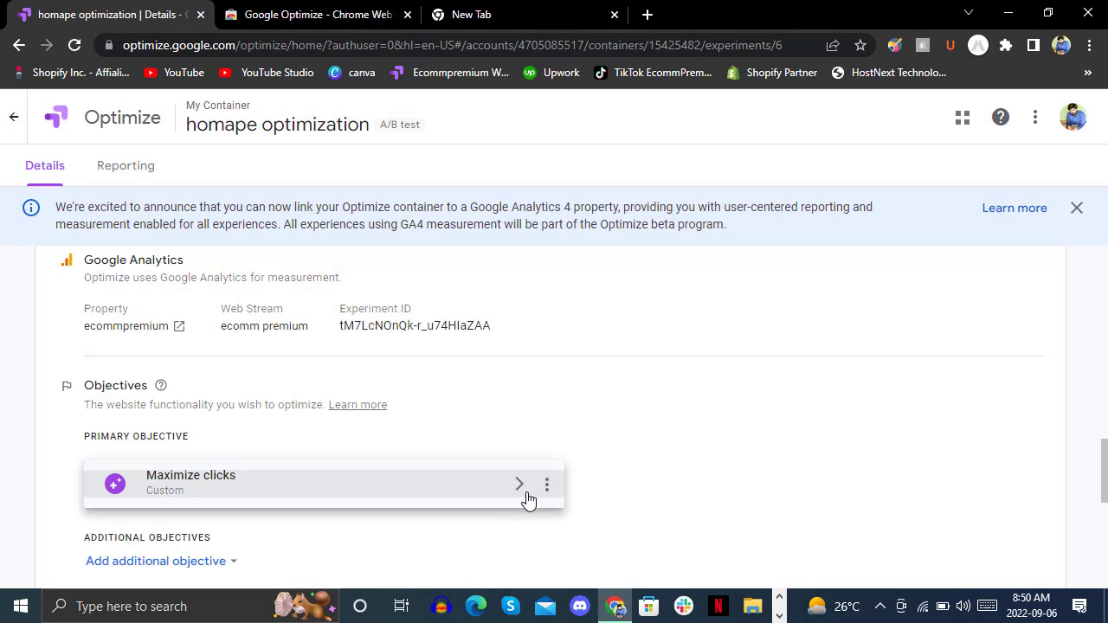
click(520, 492)
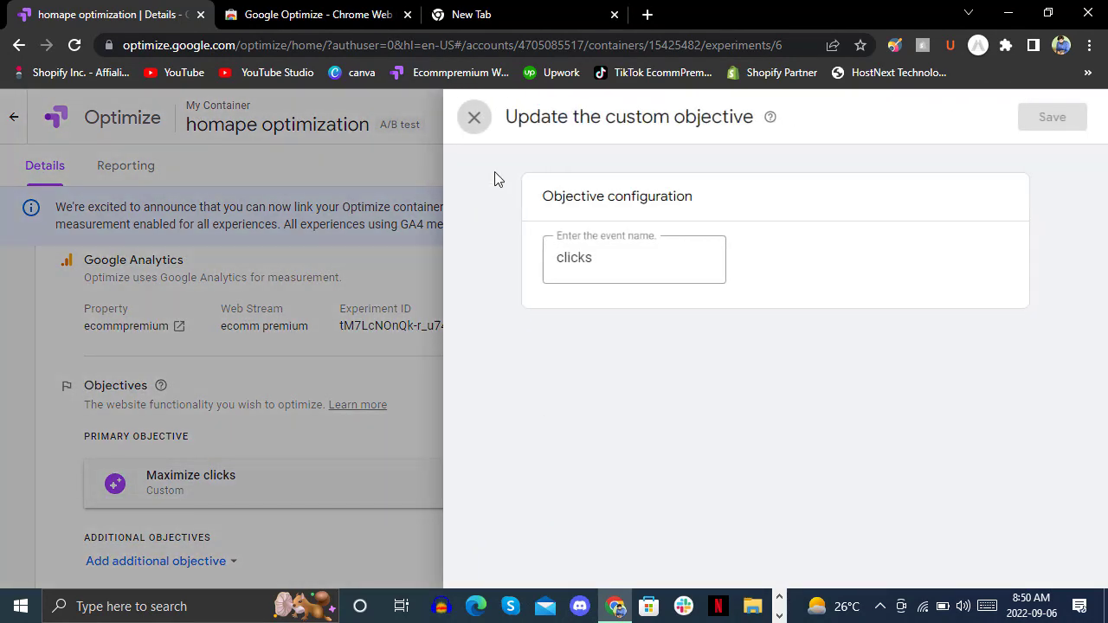
click(475, 125)
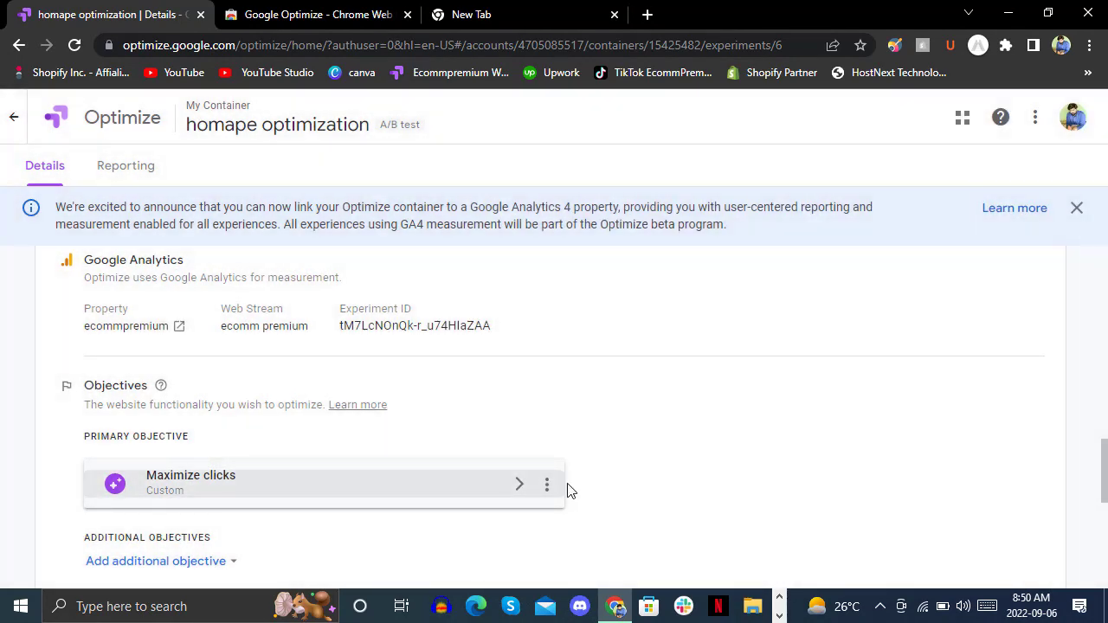
click(549, 486)
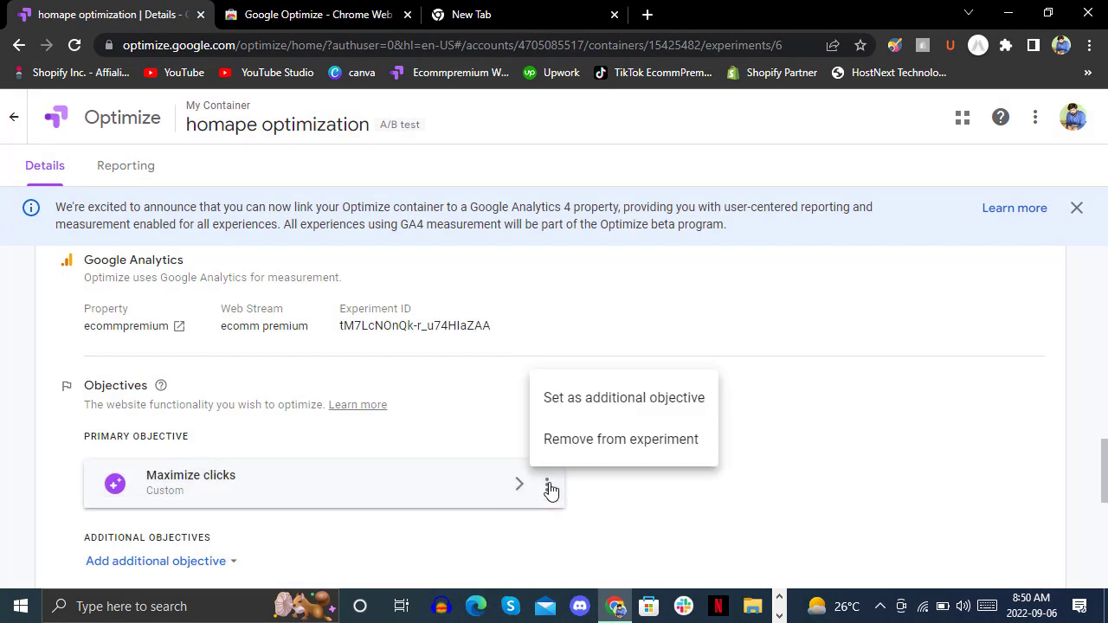
click(769, 442)
Add the Maximize purchase conversion from the predefined list as an additional objective
drag(1105, 466, 1105, 513)
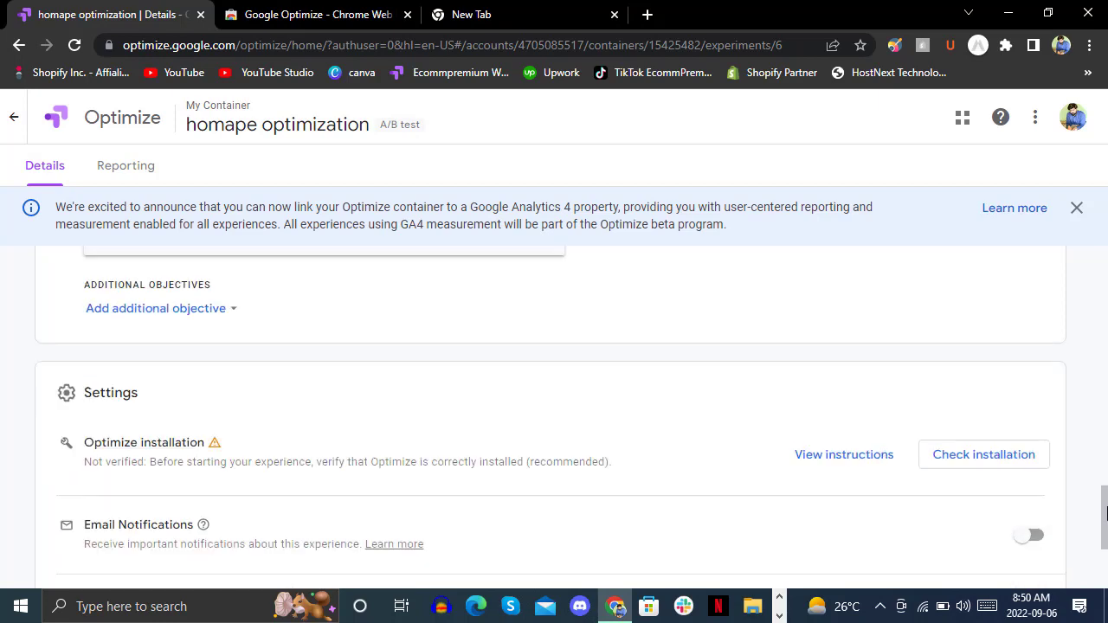
click(186, 309)
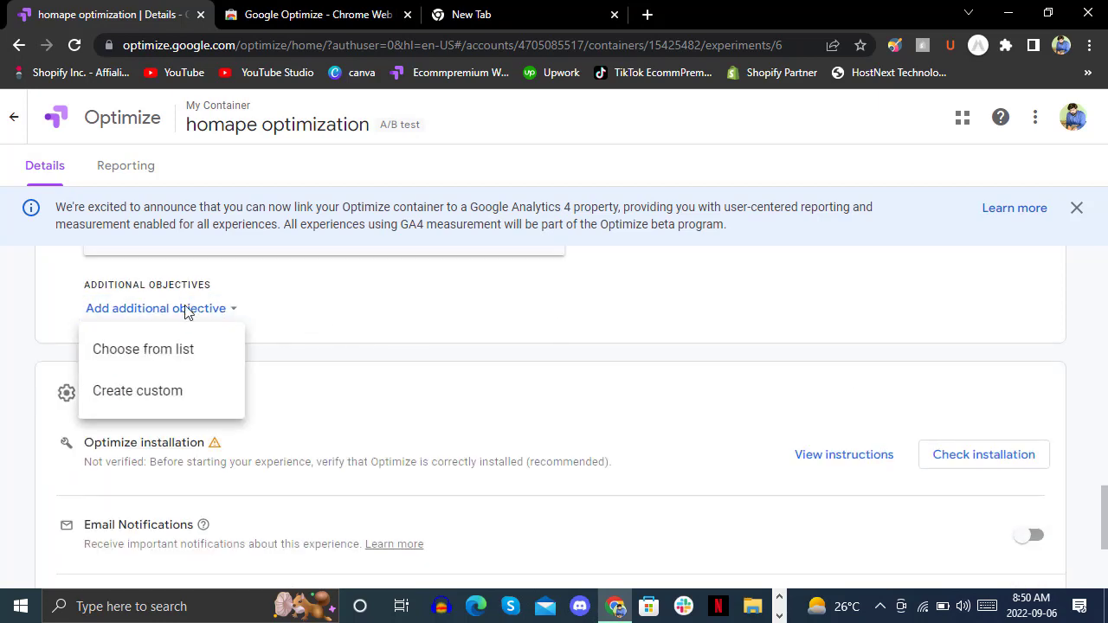
click(161, 352)
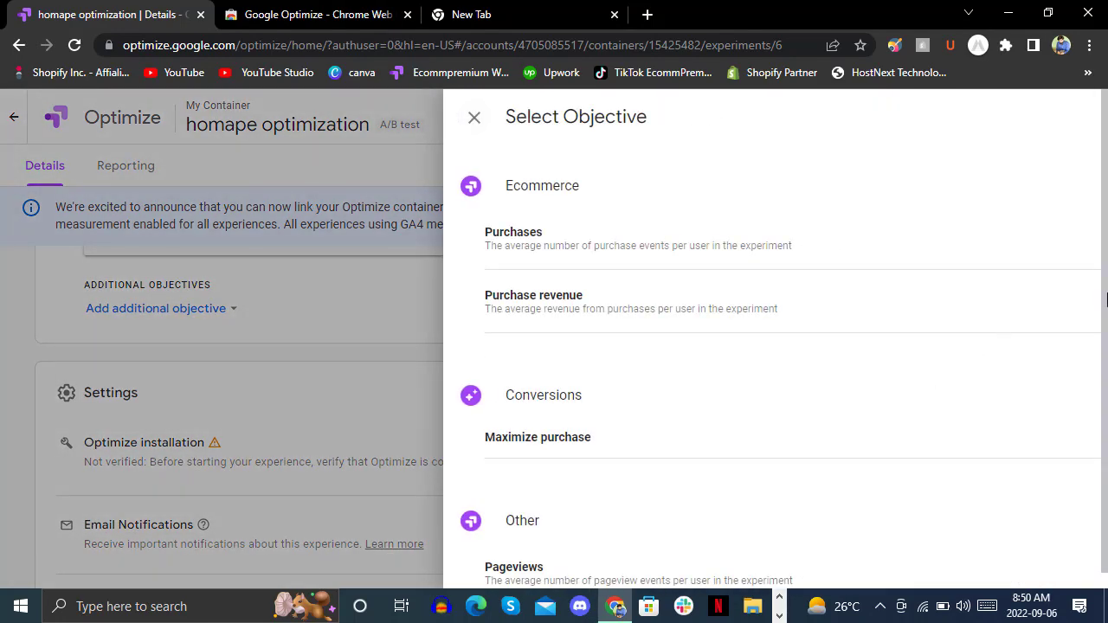
scroll(1098, 299, down, 1)
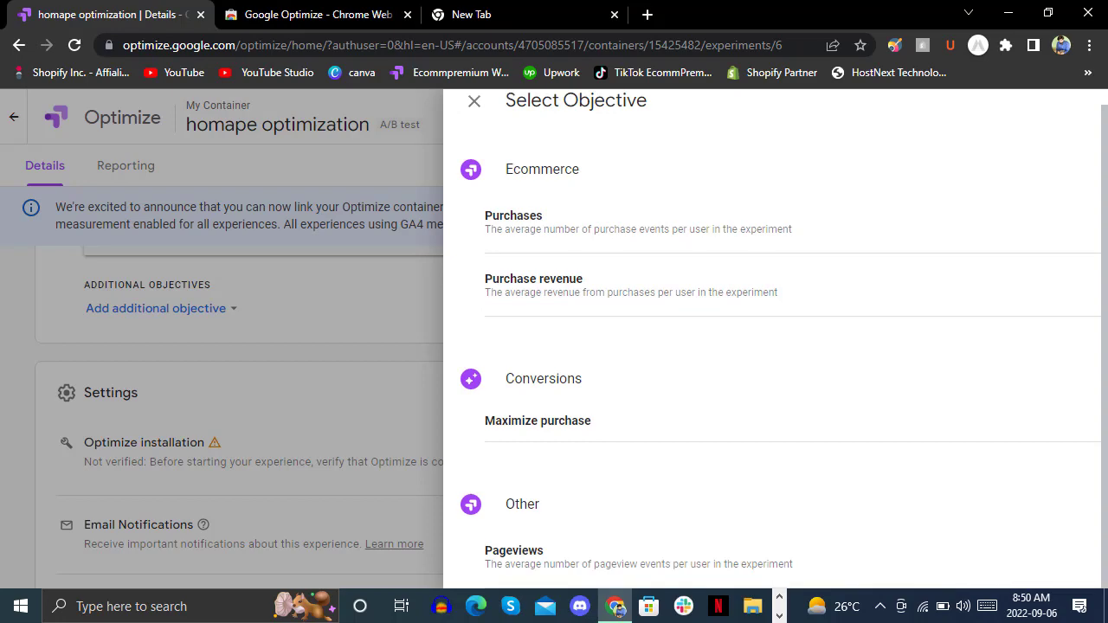
click(601, 427)
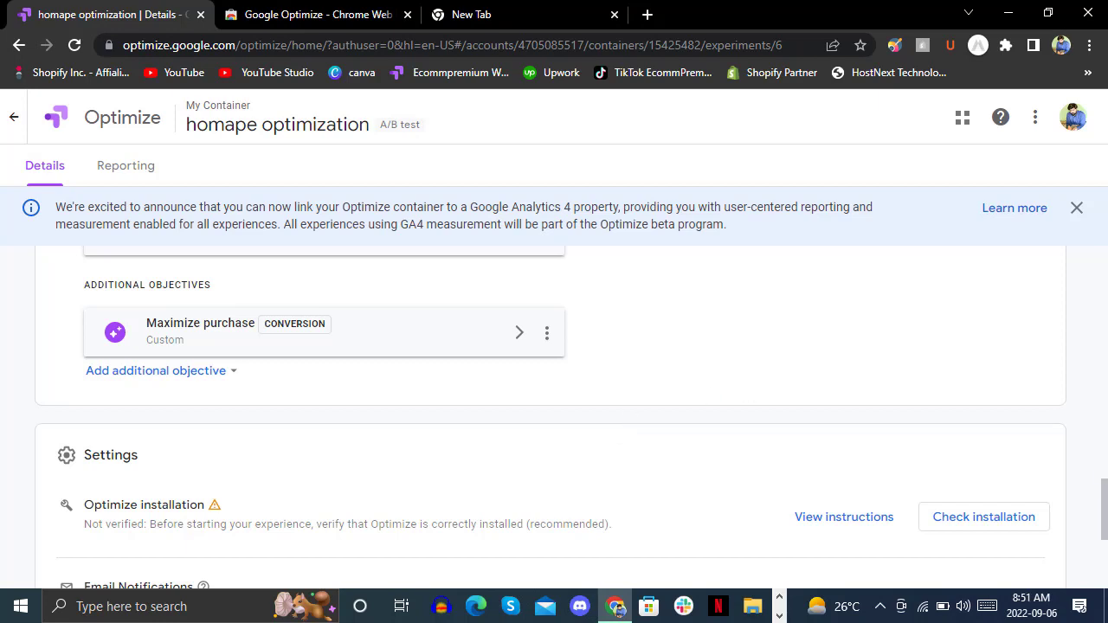
Check the Optimize installation on the ecommpremium.com page and review the listed errors and suggestions
scroll(1105, 558, down, 3)
scroll(1105, 558, up, 2)
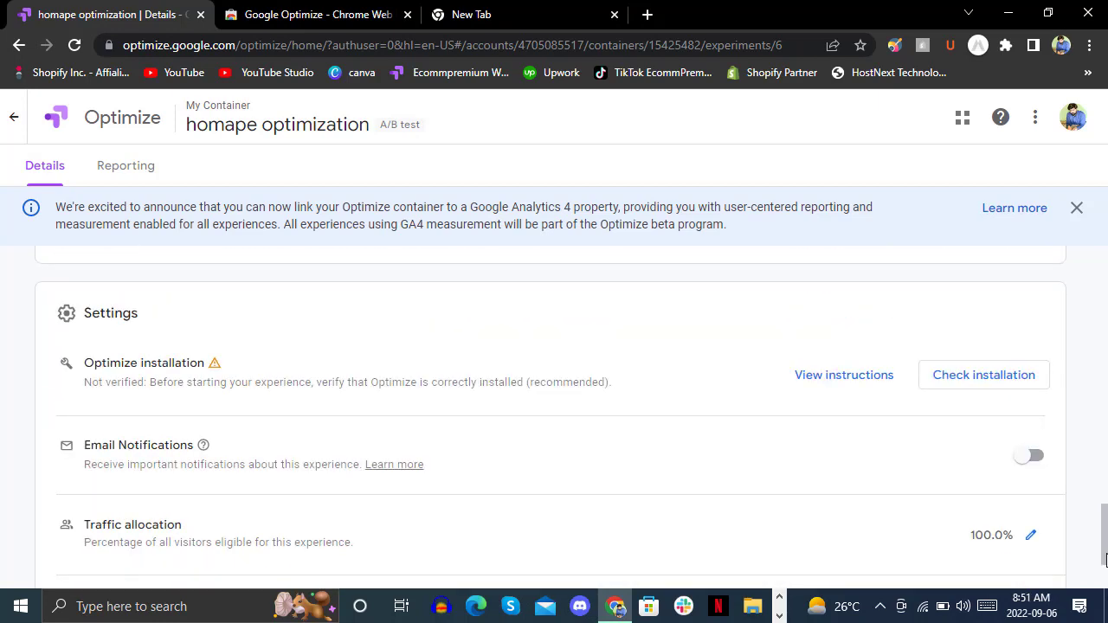
click(968, 381)
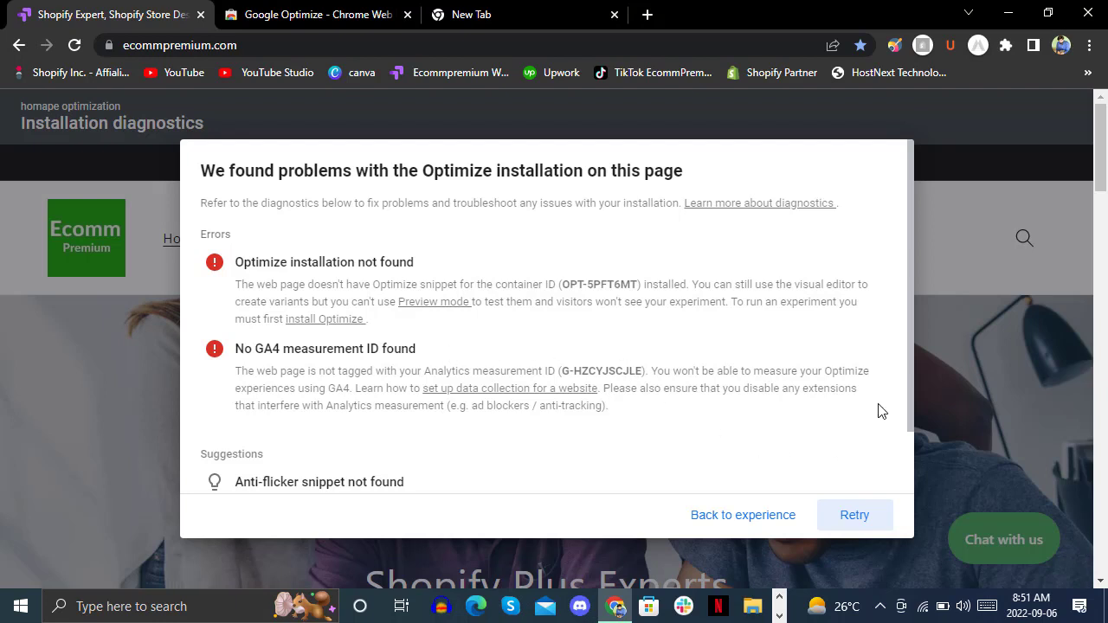
drag(909, 338, 911, 386)
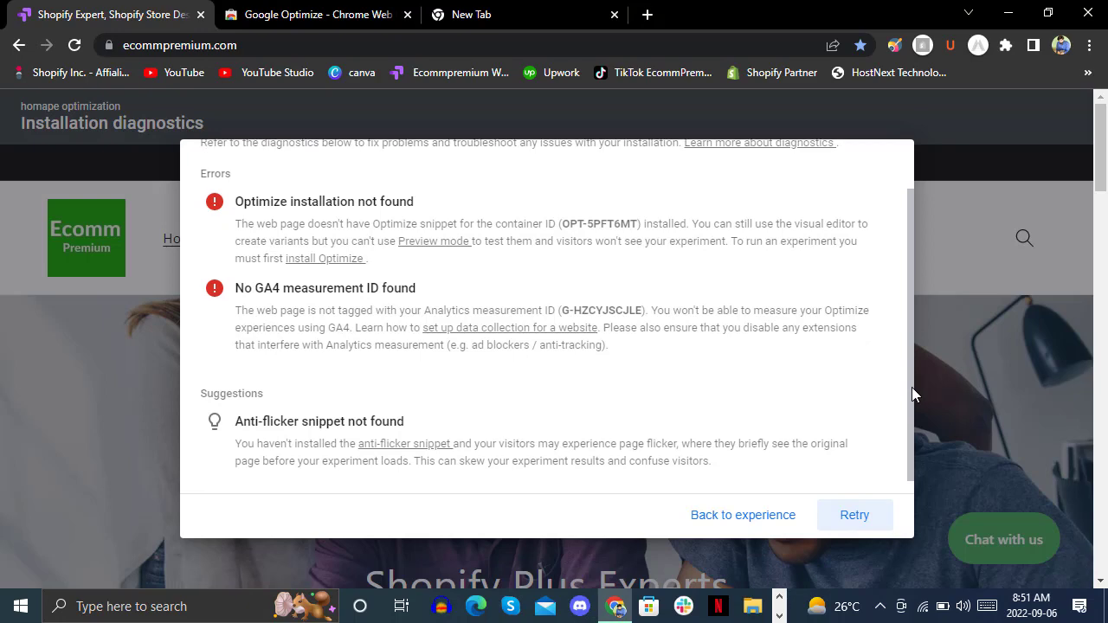
Open the Optimize installation help article from the diagnostics and read how to pick the best snippet, including synchronous versus asynchronous
click(344, 259)
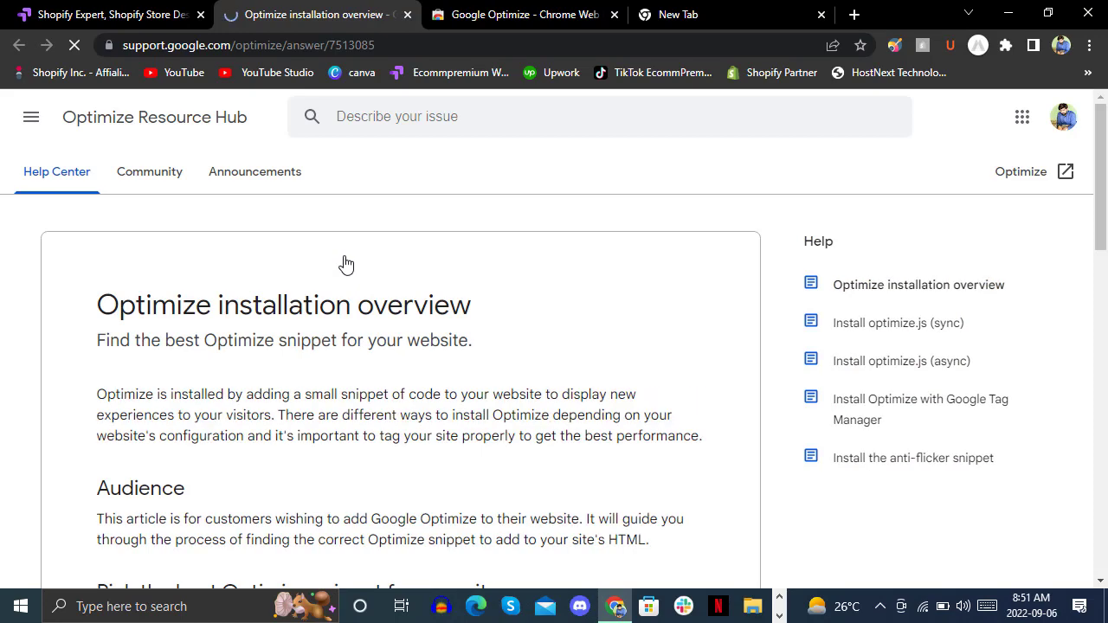
scroll(1105, 180, down, 5)
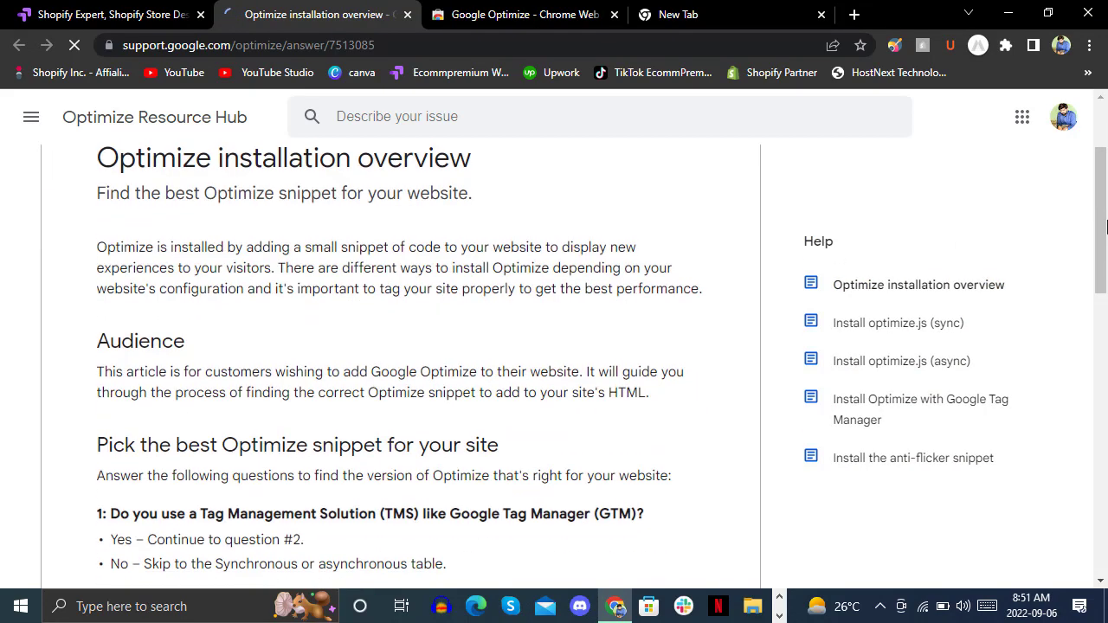
scroll(1105, 180, down, 2)
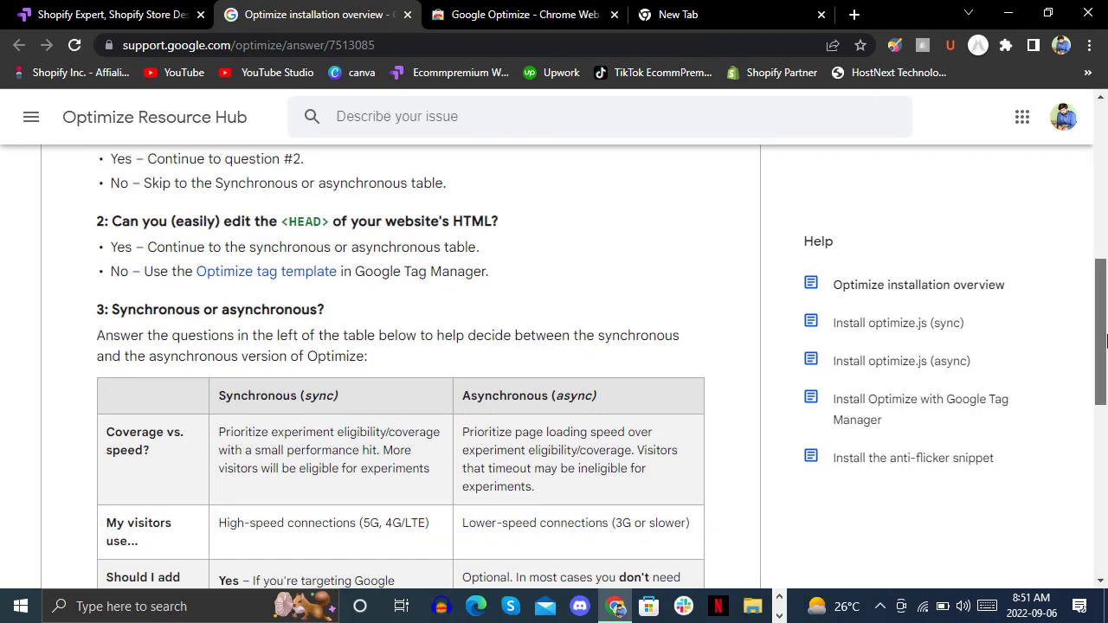
scroll(1105, 386, down, 2)
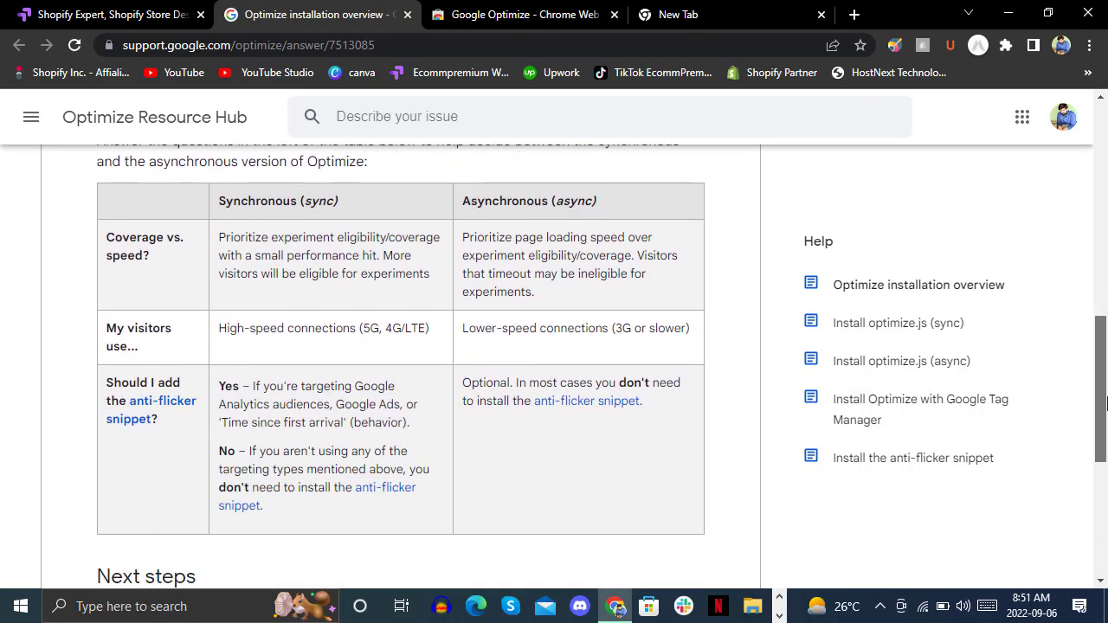
scroll(1105, 386, down, 5)
scroll(1103, 383, up, 5)
scroll(1104, 384, up, 1)
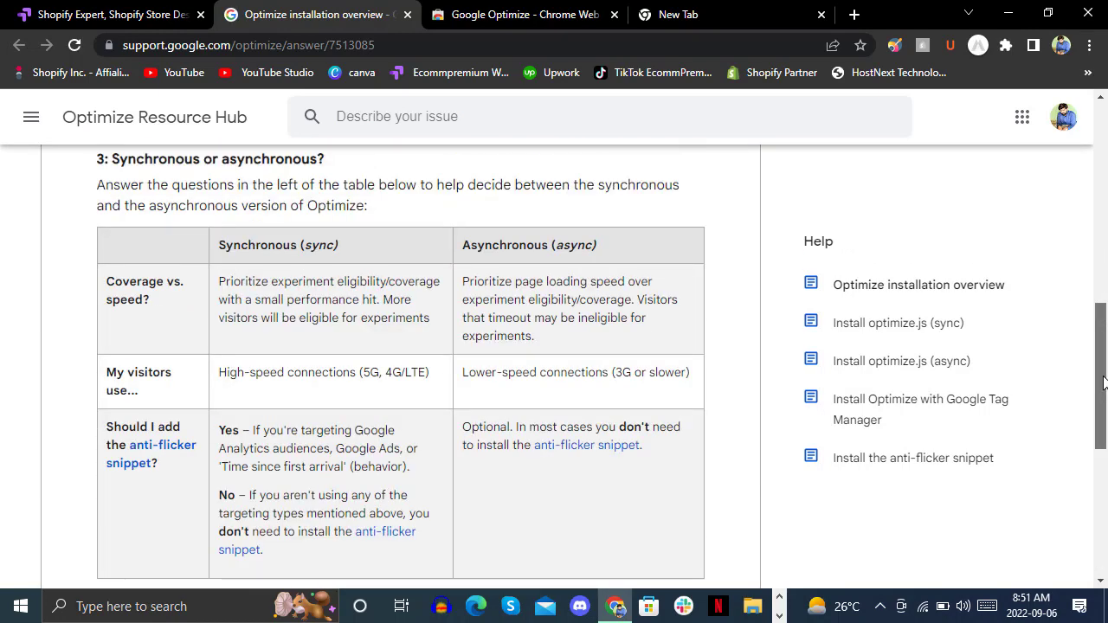
scroll(1102, 372, up, 1)
scroll(1101, 363, up, 3)
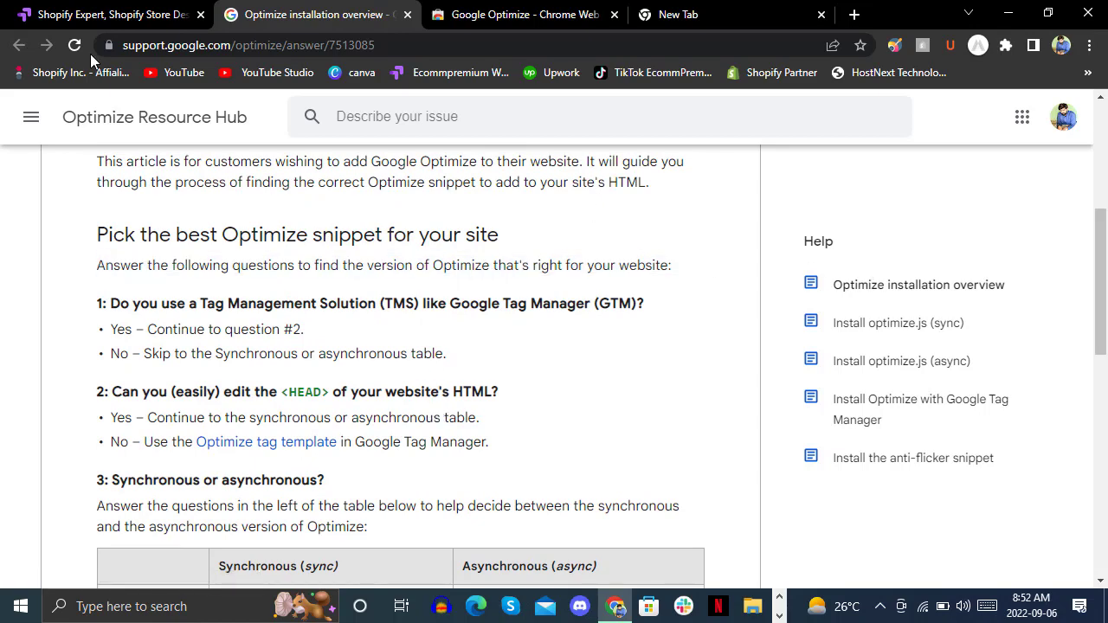
Return from the installation diagnostics to the experience details, and close the Optimize installation help article
click(17, 10)
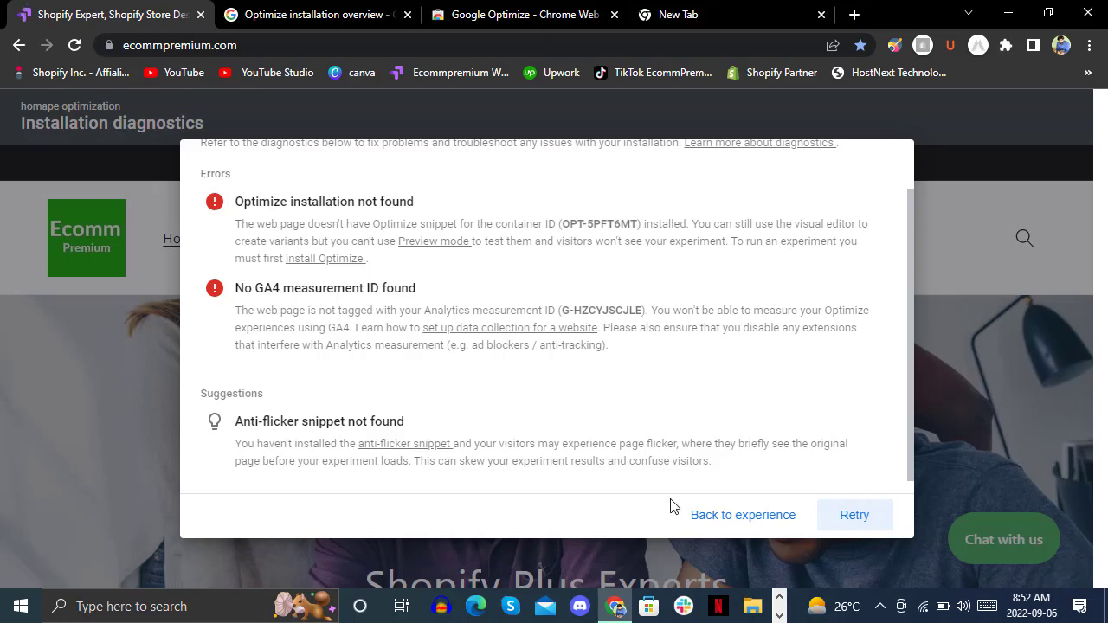
click(745, 514)
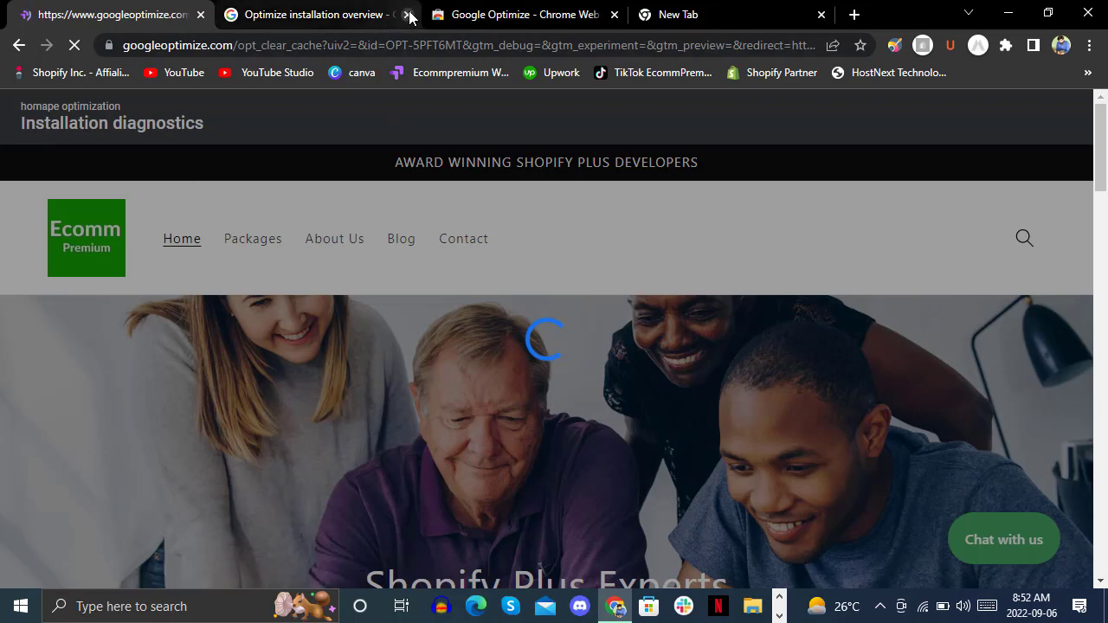
click(407, 15)
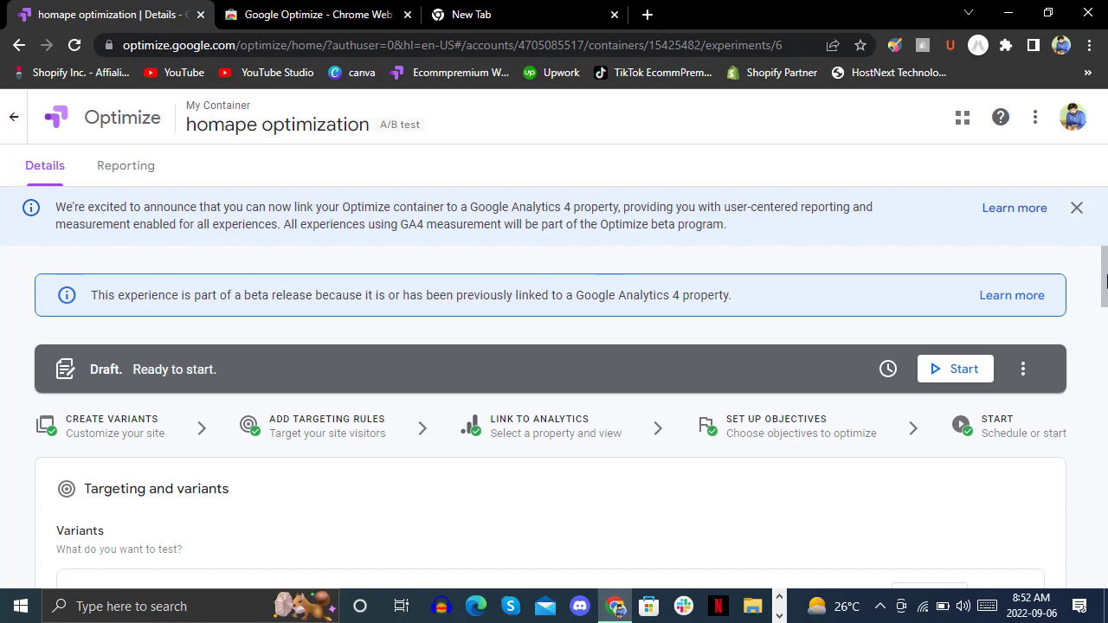
scroll(475, 311, down, 2)
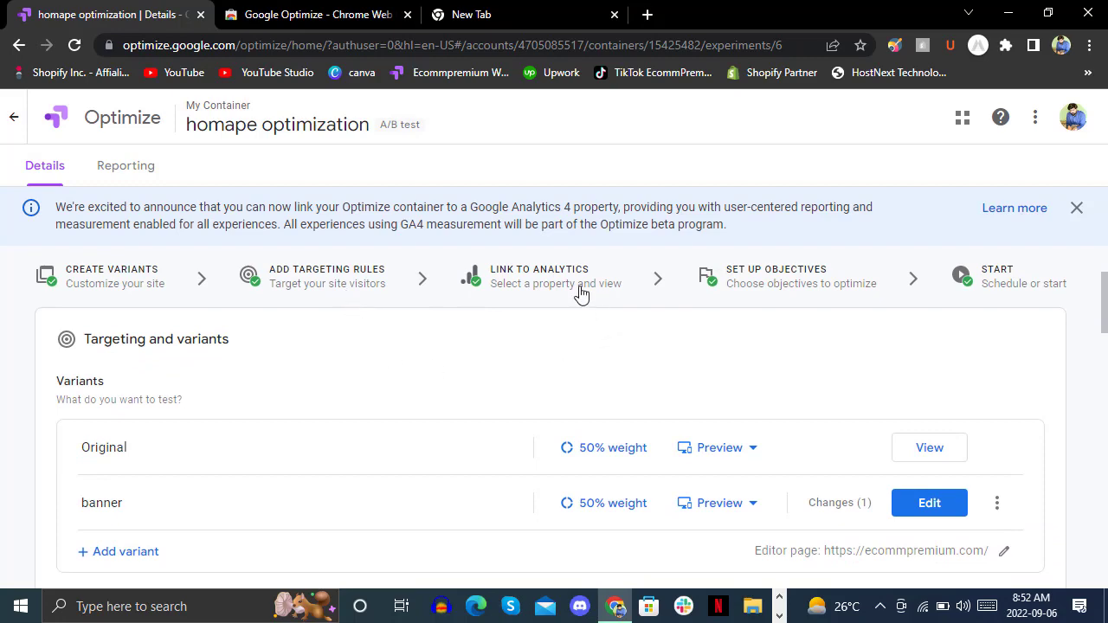
Open the linked ecommpremium Google Analytics property from the experience's measurement and objectives section
scroll(582, 295, down, 1)
scroll(581, 295, down, 5)
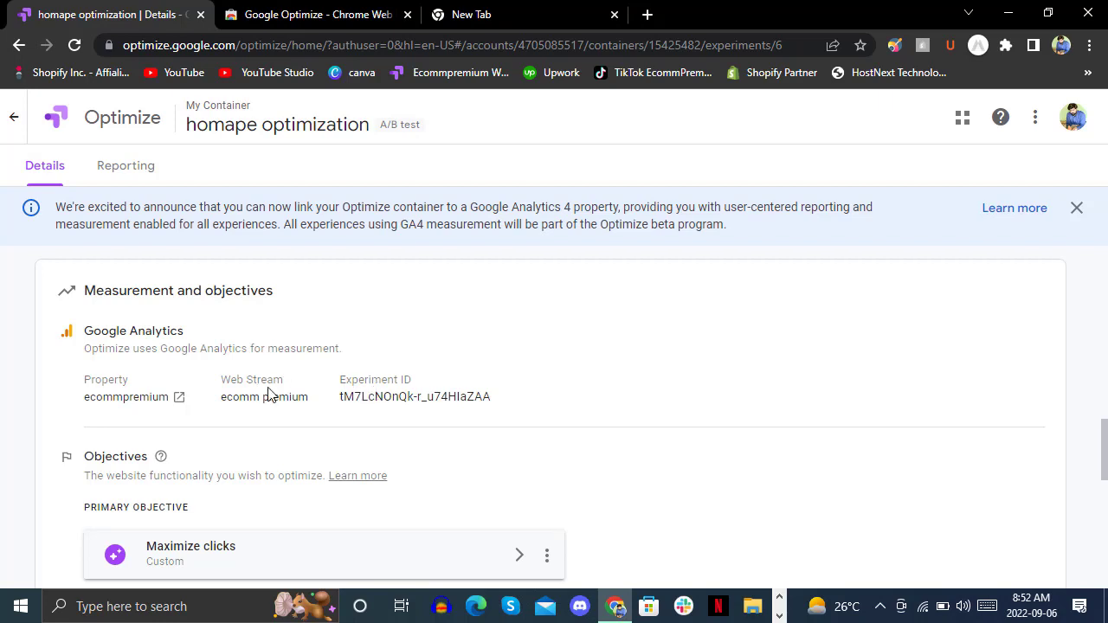
click(179, 397)
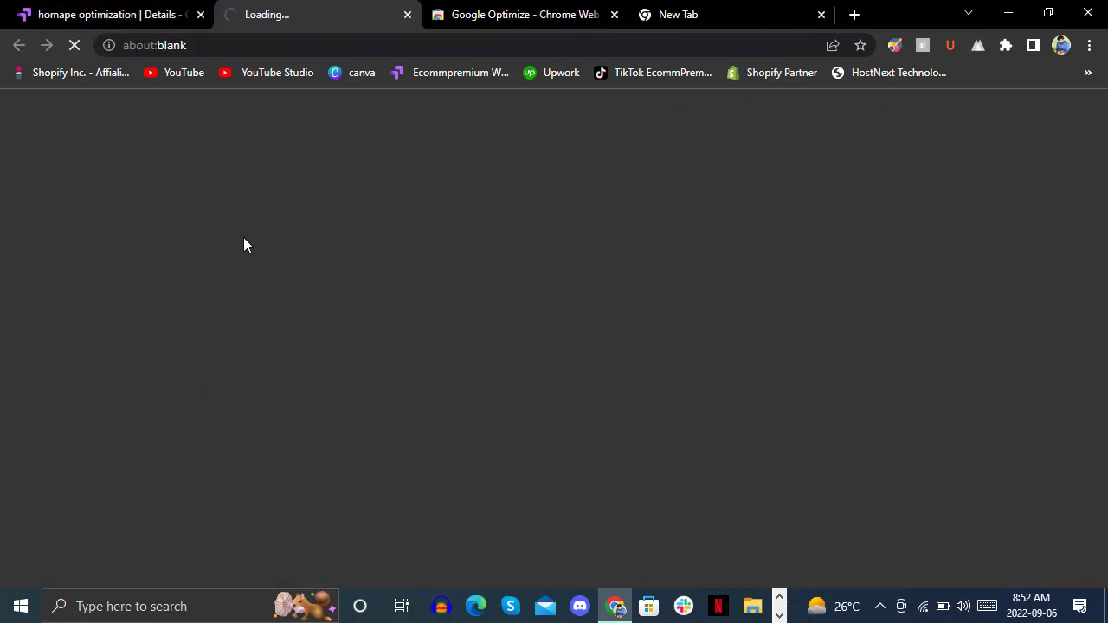
click(74, 10)
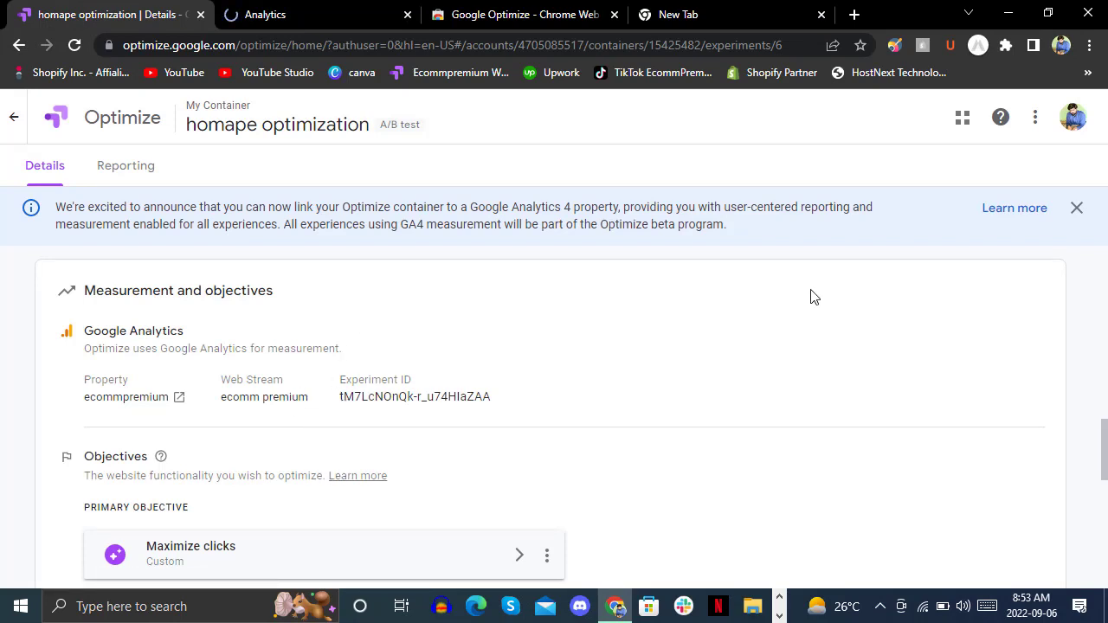
click(326, 9)
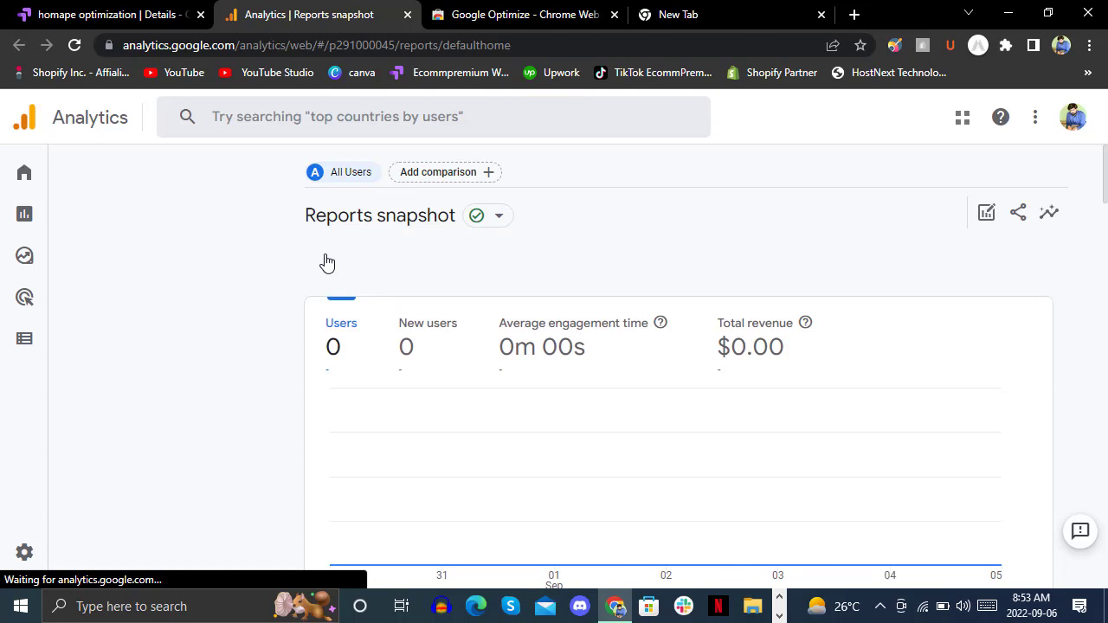
Open the Analytics home overview of the ecommpremium property and look through its cards and insights
mouse_move(29, 179)
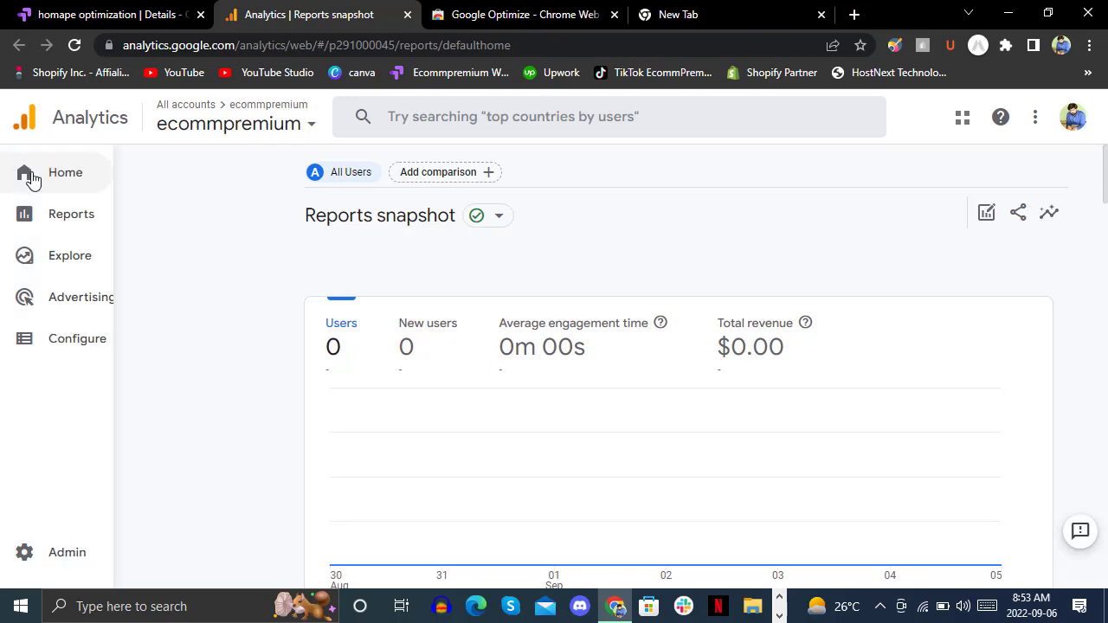
click(88, 178)
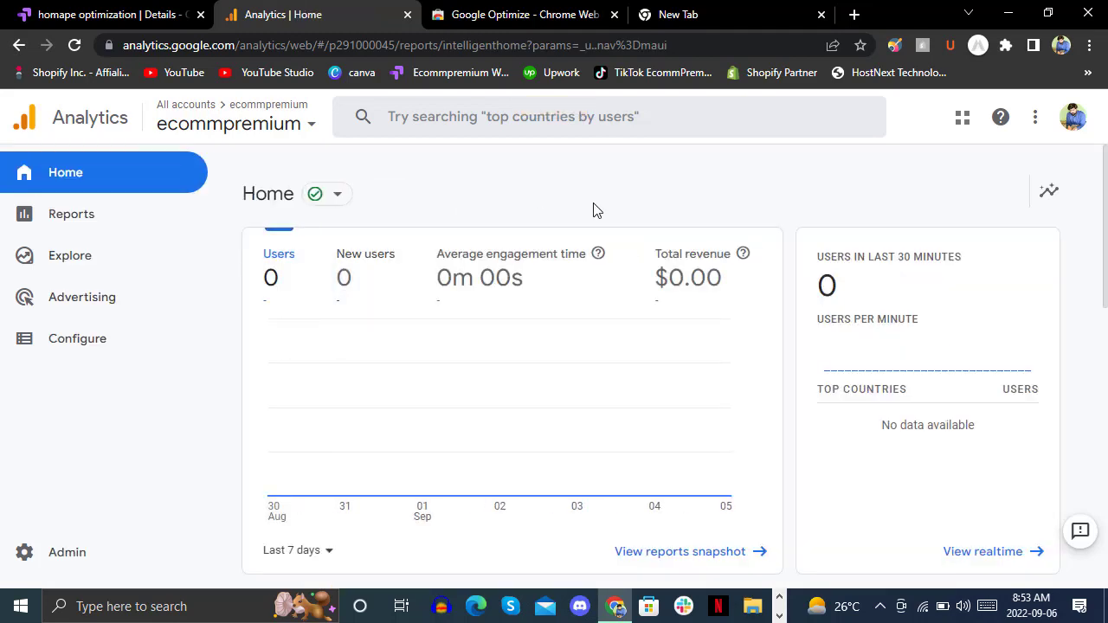
scroll(1088, 292, down, 3)
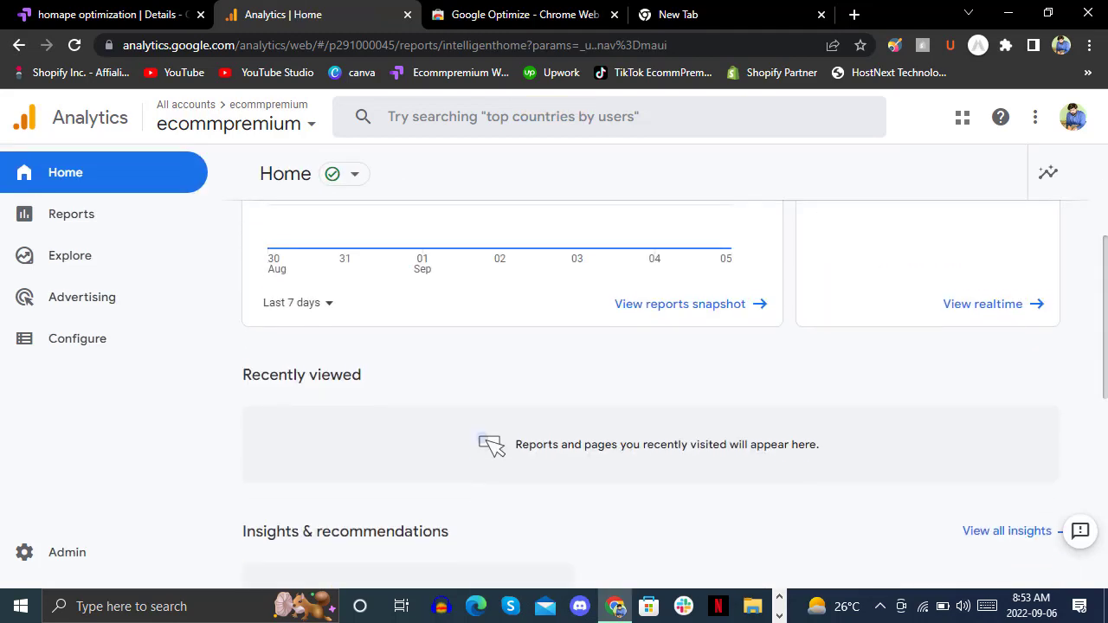
scroll(1104, 260, down, 3)
scroll(1105, 187, up, 6)
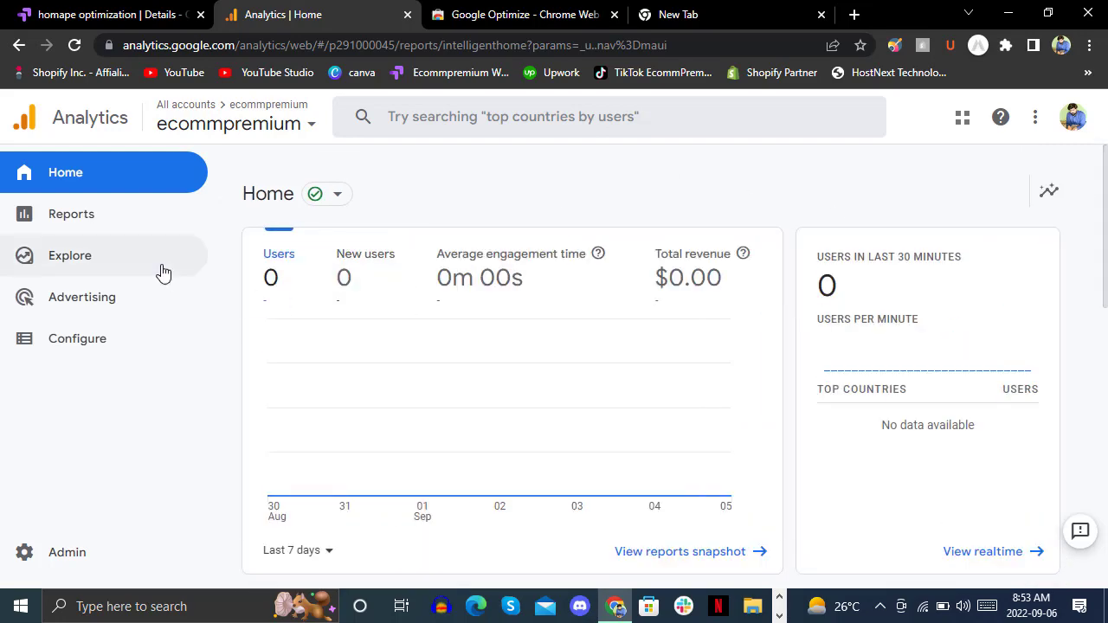
Load the Shopify admin at ecommpremium.com/admin in place of the Chrome Web Store page
click(485, 12)
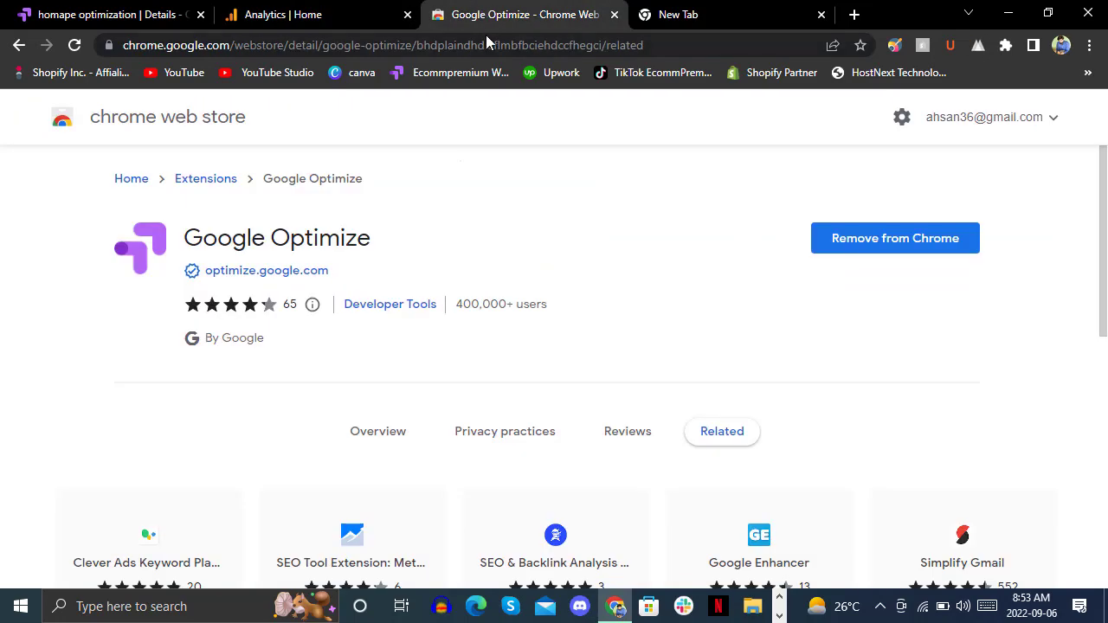
click(487, 42)
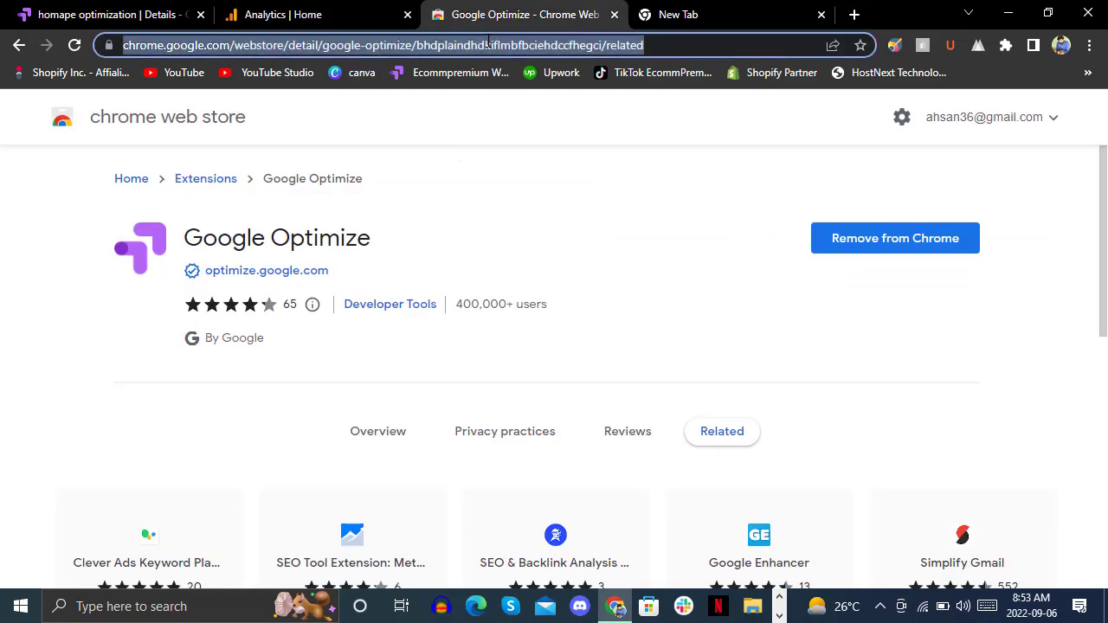
text(ec)
key(Down)
key(Down)
key(Down)
key(Down)
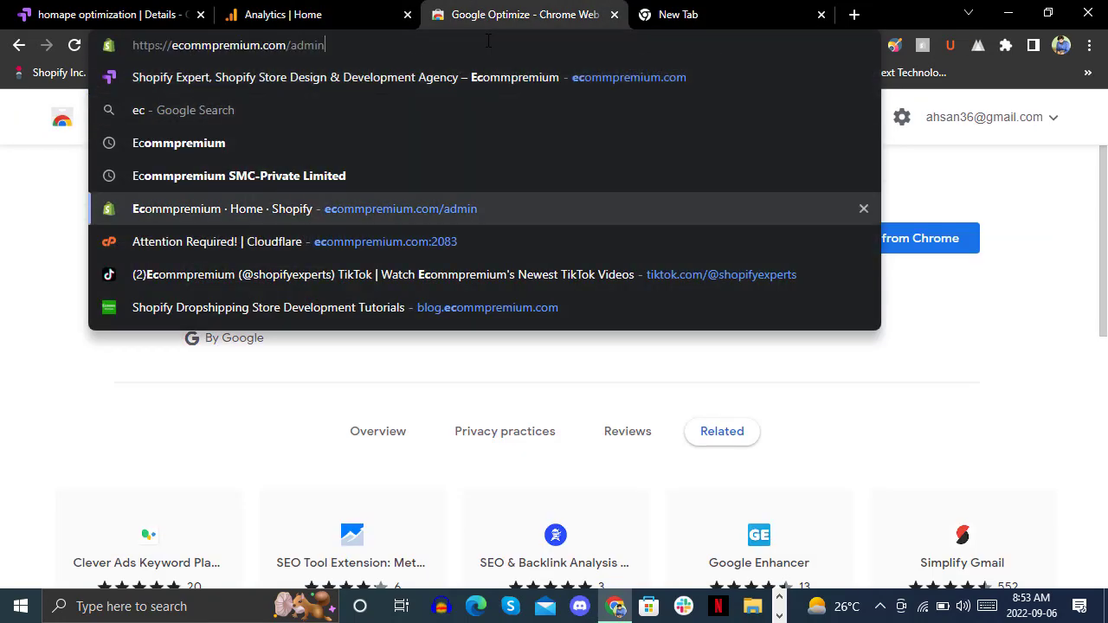
key(Return)
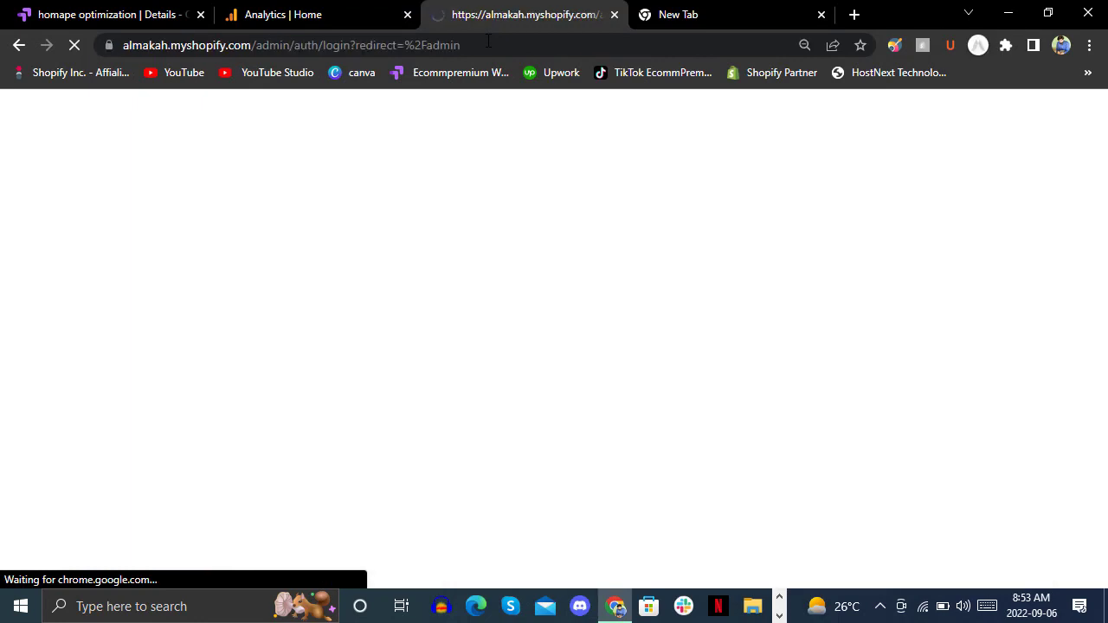
click(303, 8)
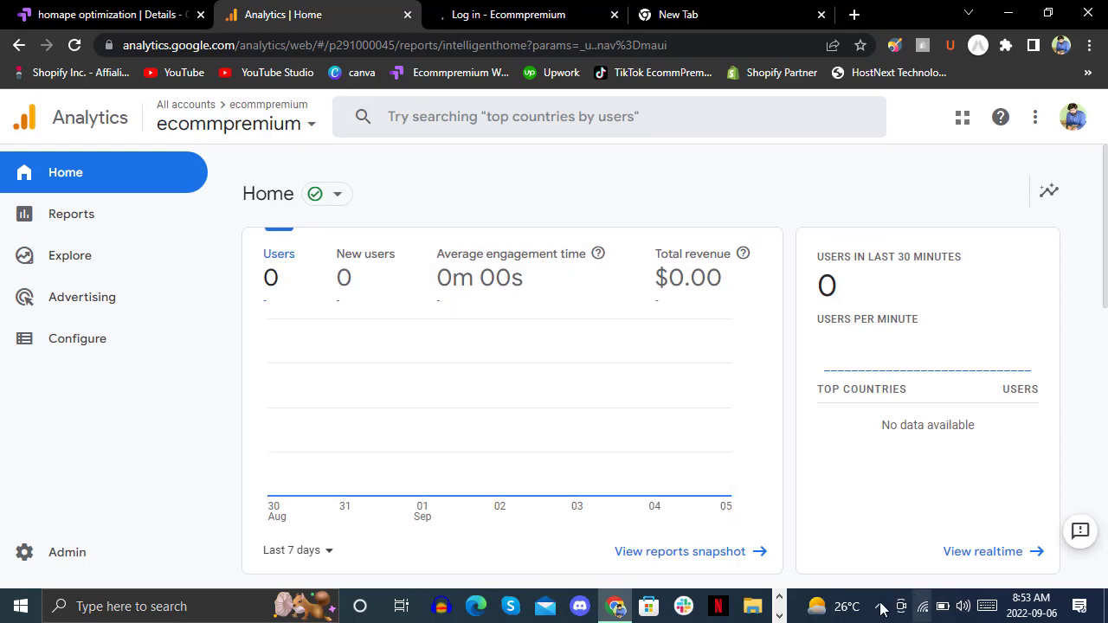
click(780, 609)
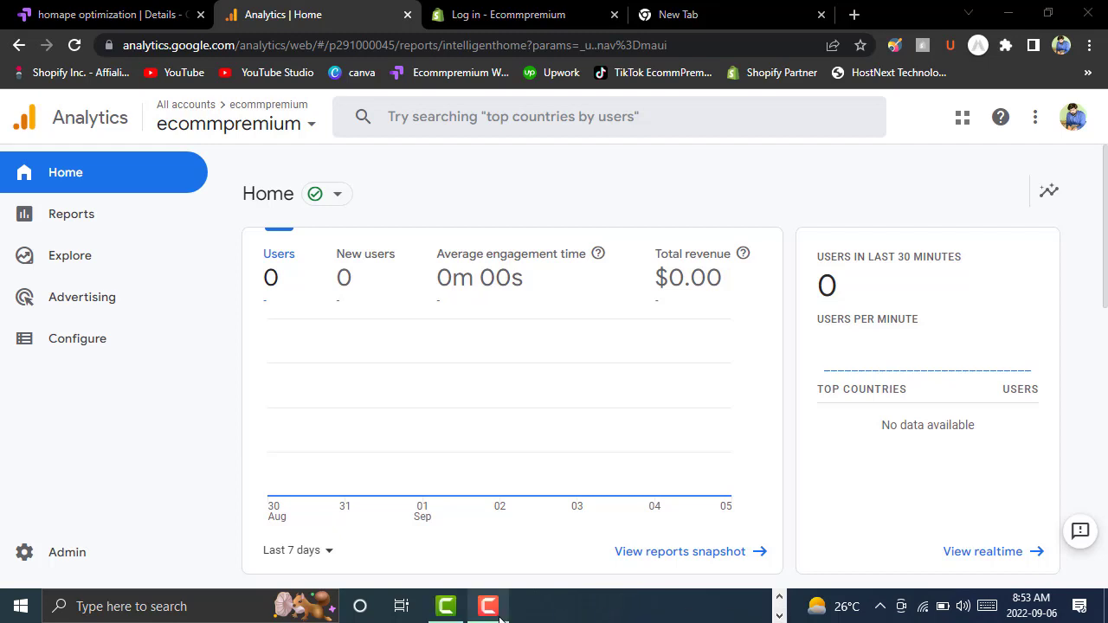
click(493, 611)
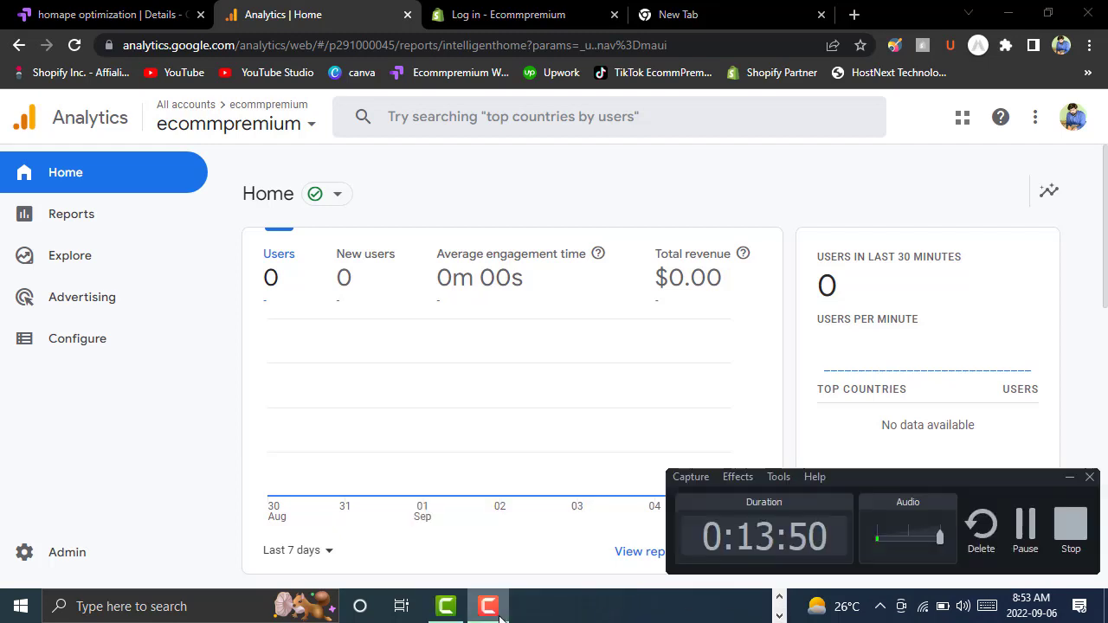
click(1025, 523)
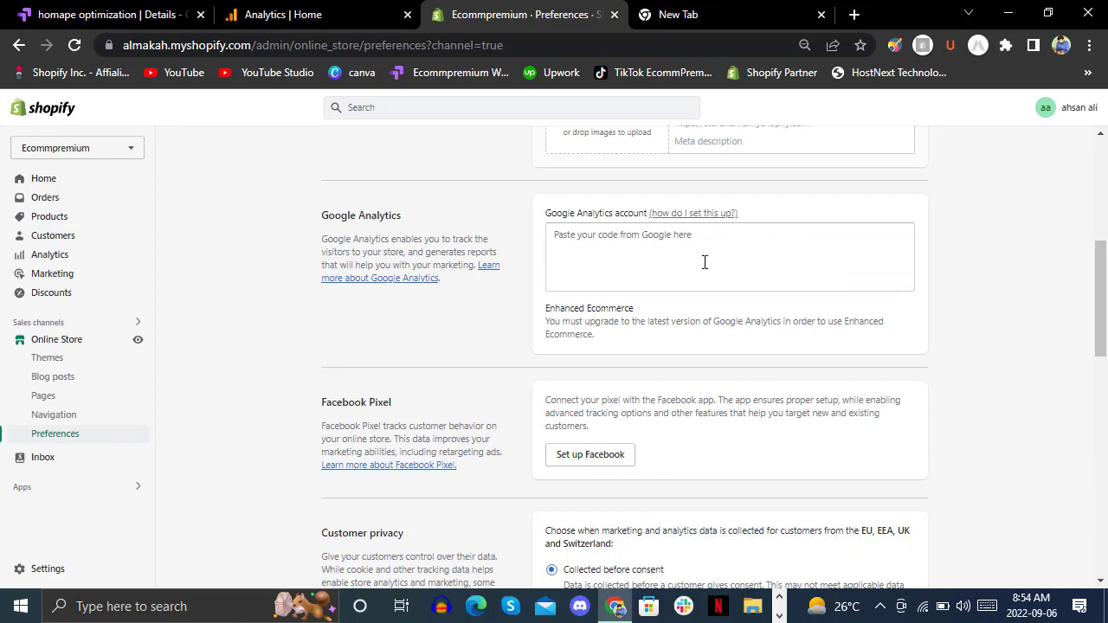
Switch to Analytics and, through the property's admin settings, view the details of the linked Optimize container
click(264, 12)
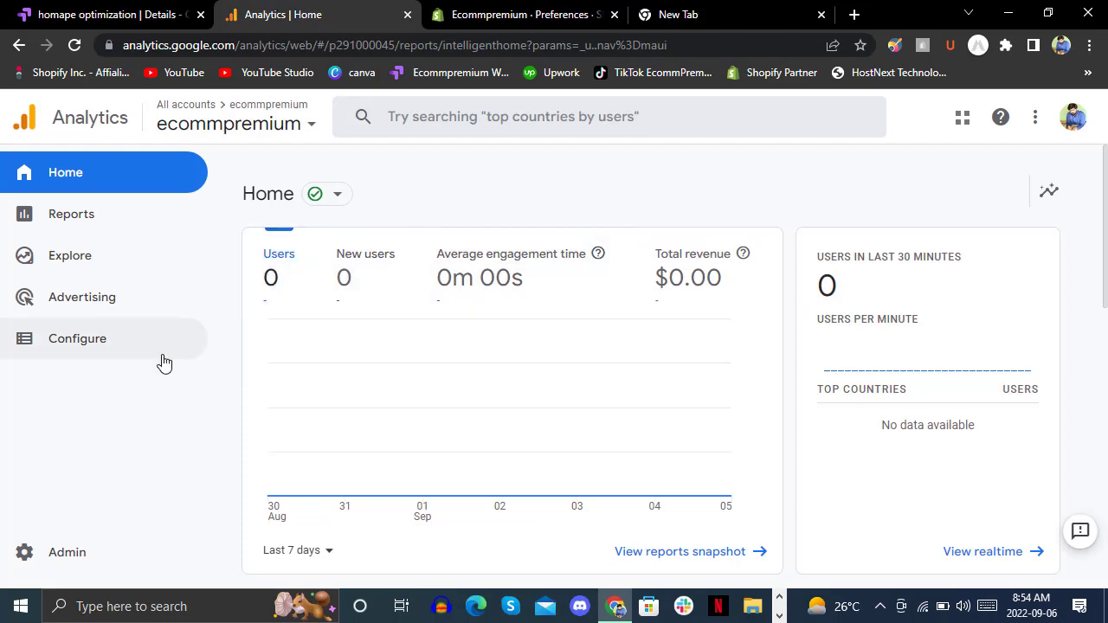
click(126, 357)
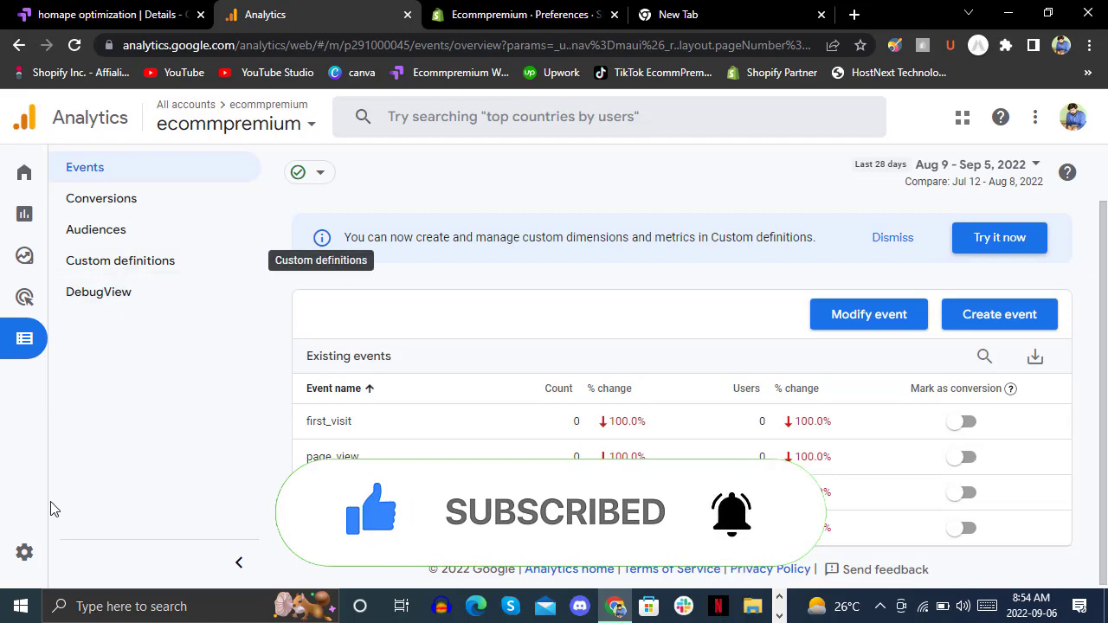
click(25, 551)
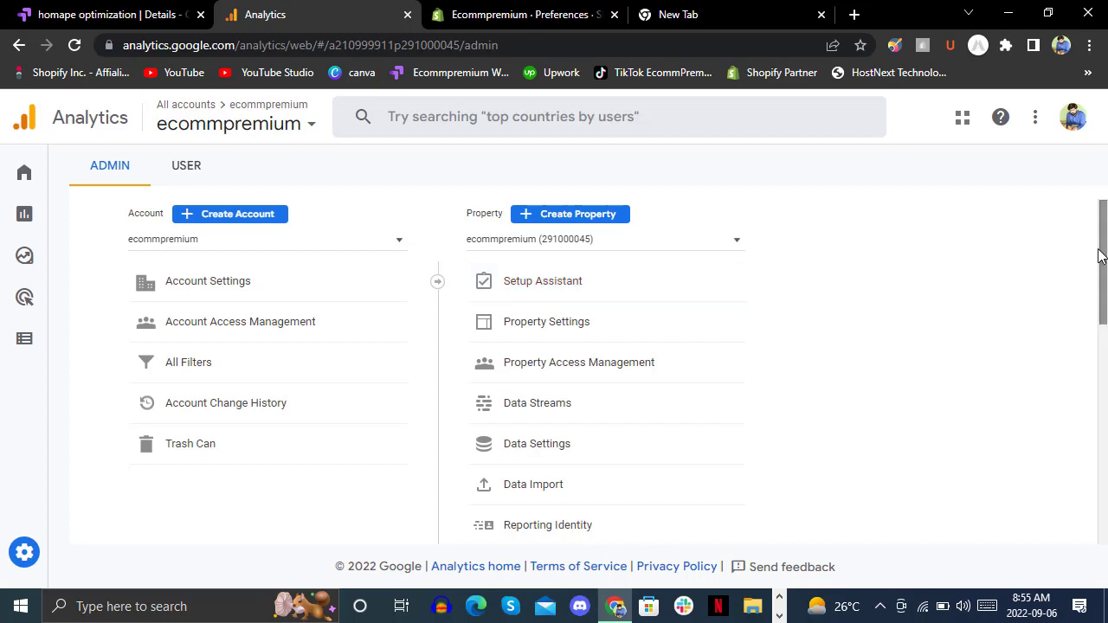
drag(1101, 255, 1104, 470)
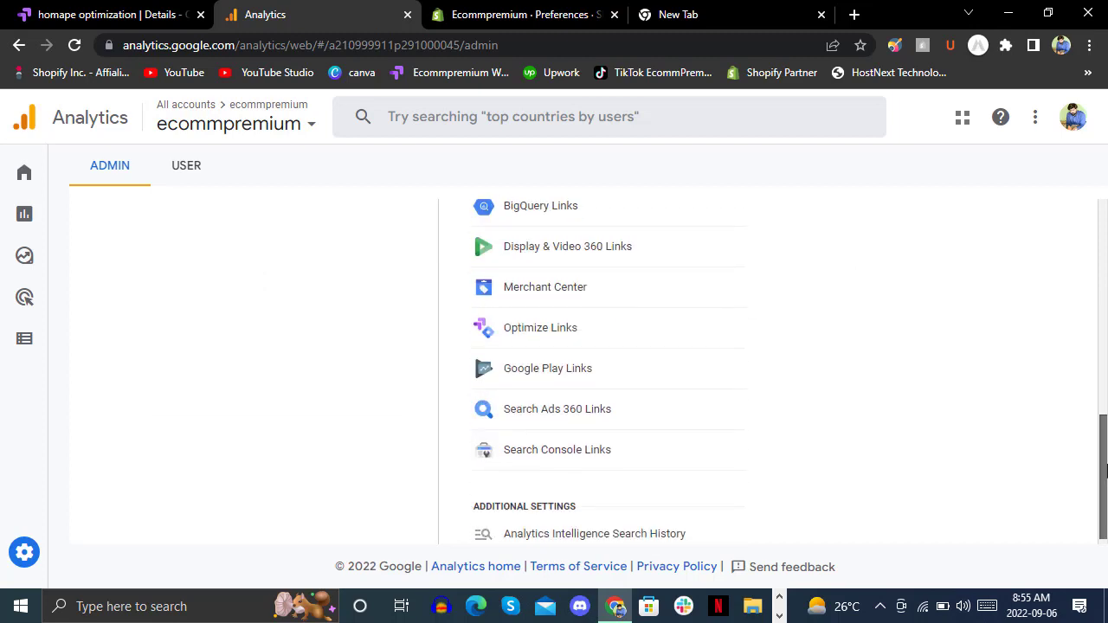
click(523, 341)
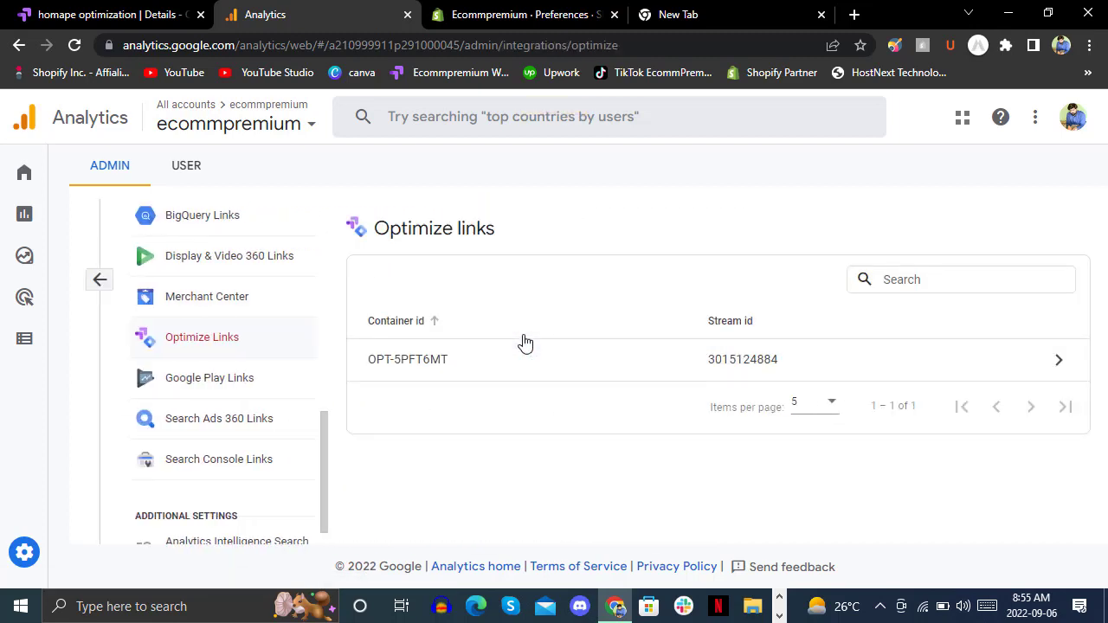
click(581, 372)
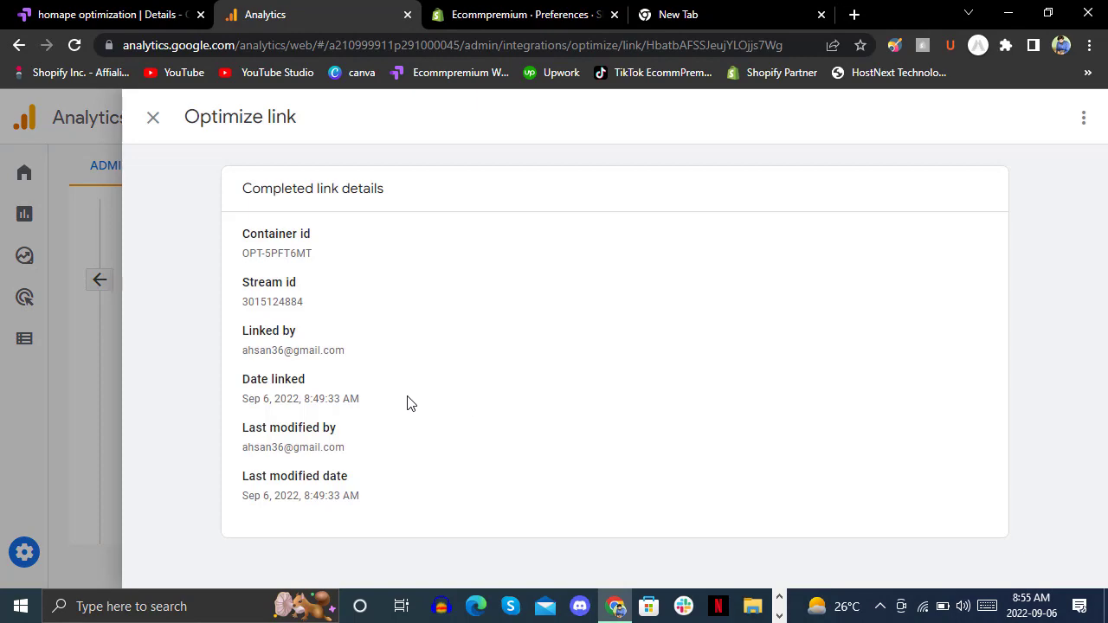
click(153, 119)
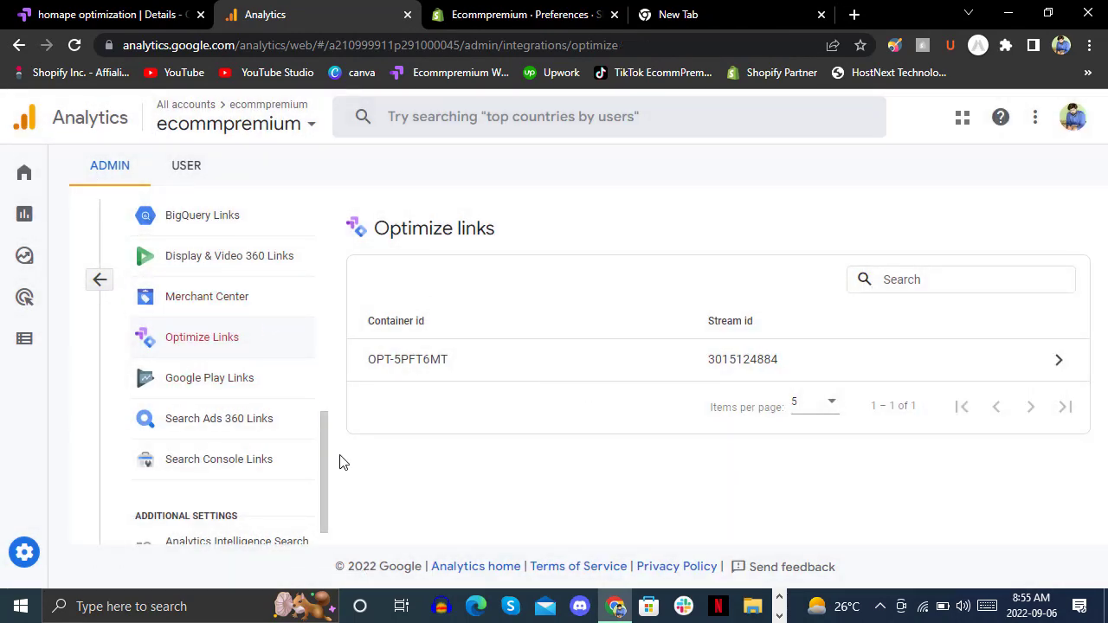
Review the ecommpremium property's Setup Assistant, including the optional advanced setup section
drag(324, 418, 329, 225)
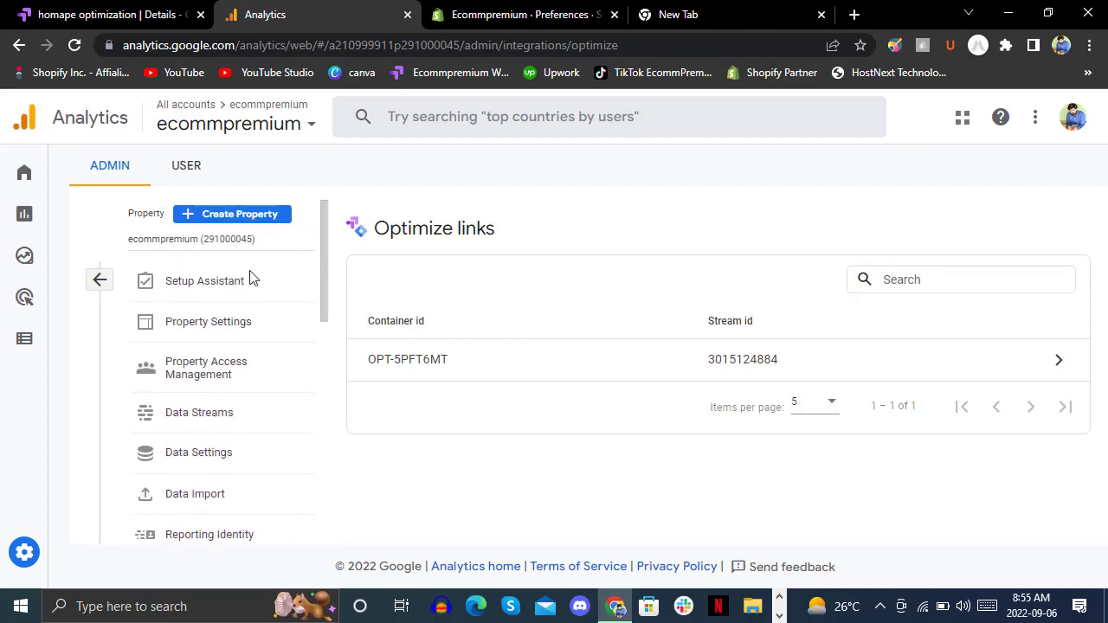
click(227, 284)
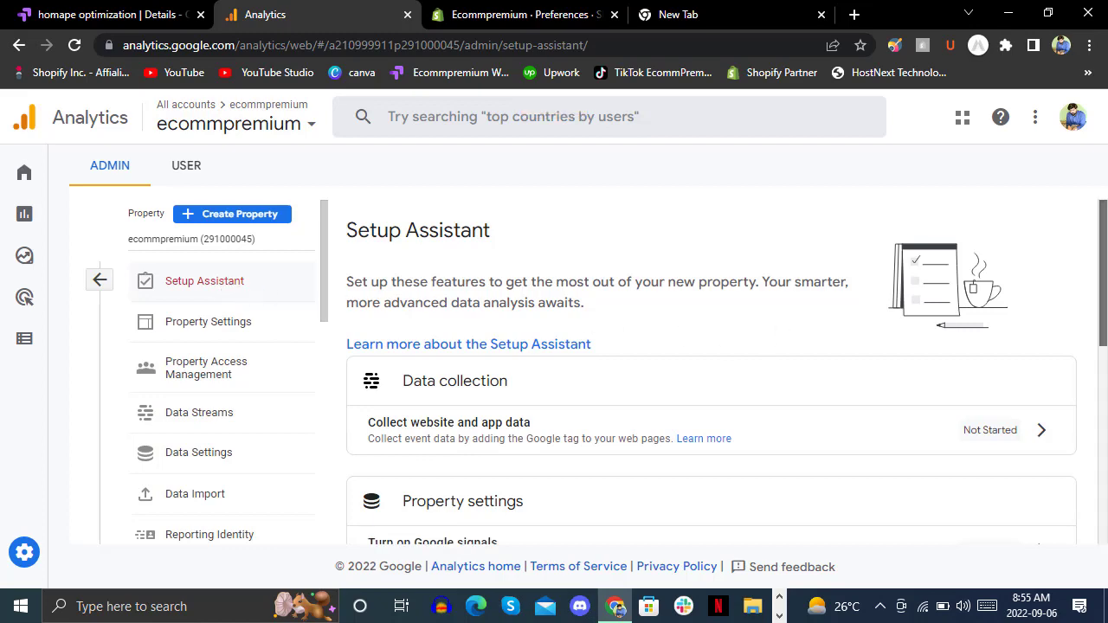
scroll(767, 341, down, 2)
scroll(709, 372, down, 4)
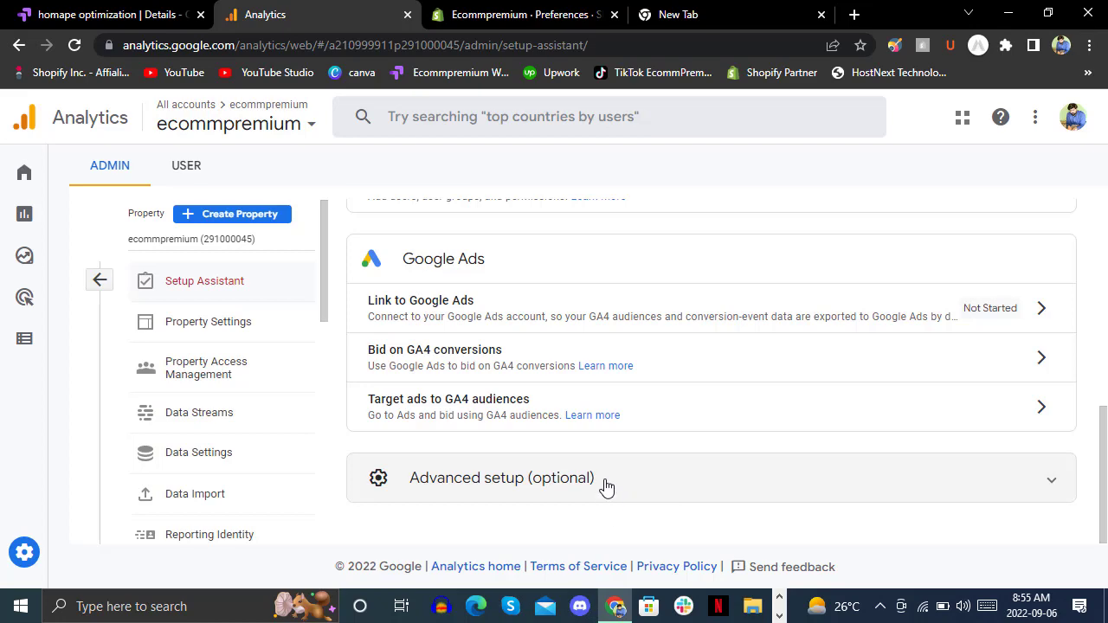
click(608, 487)
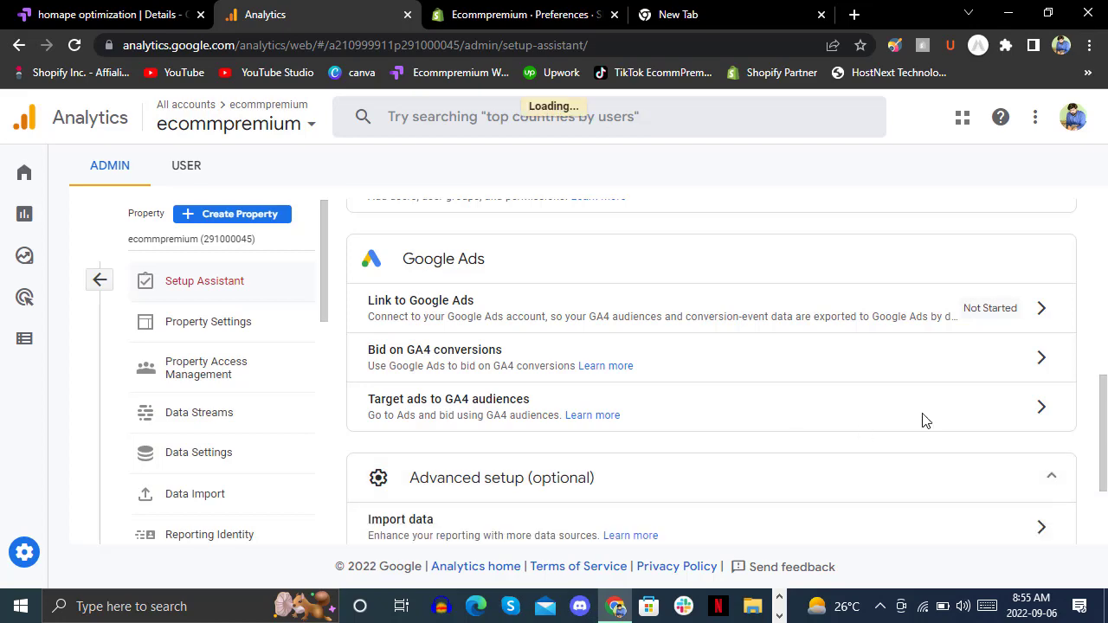
drag(1105, 433, 1105, 254)
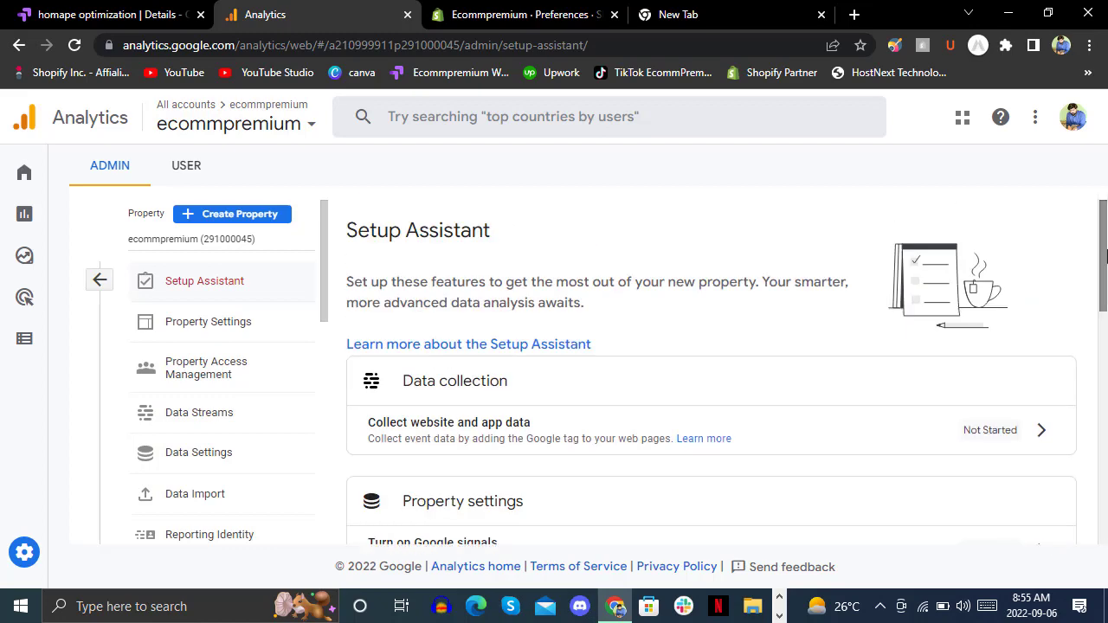
Start creating a new Google Analytics 4 property and name it ecommpremium GA4
click(240, 220)
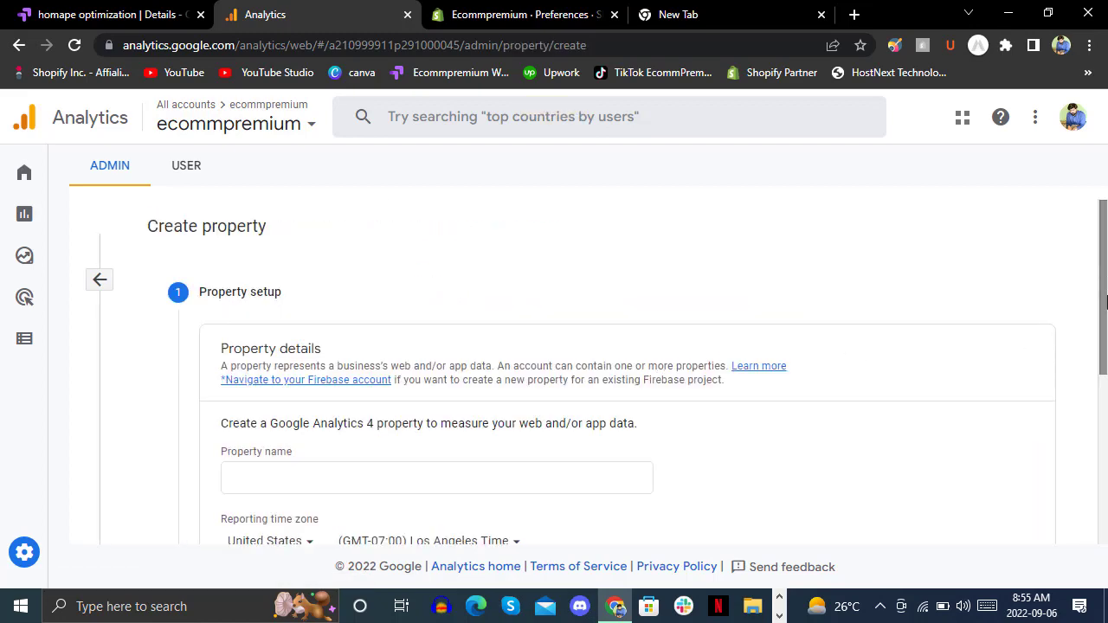
mouse_move(1105, 295)
mouse_down()
mouse_move(1105, 394)
mouse_move(1106, 314)
mouse_up()
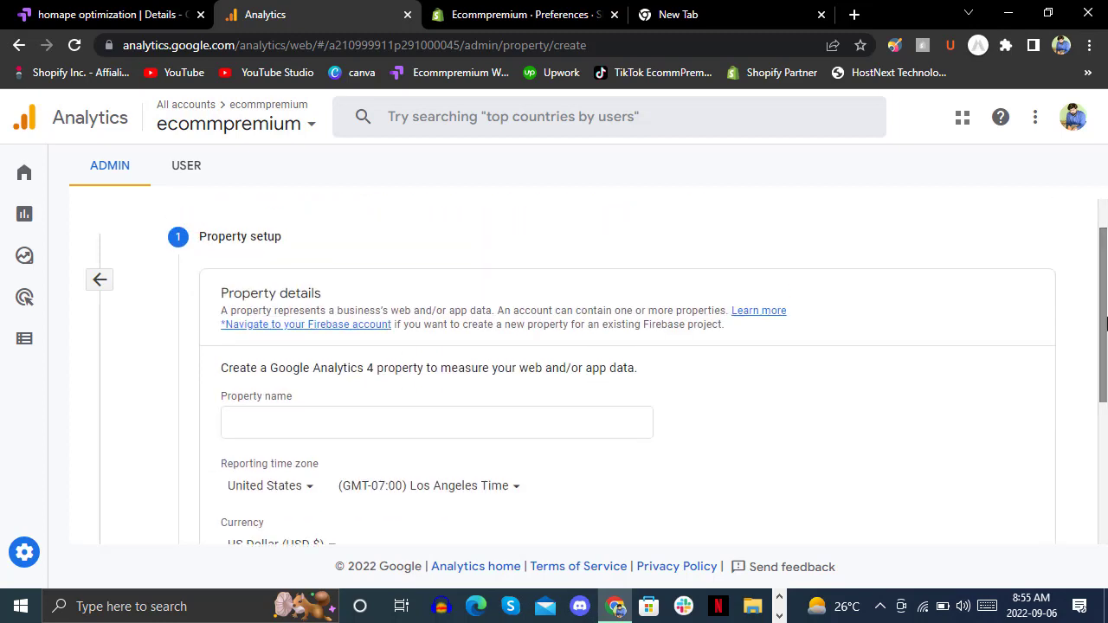
click(507, 416)
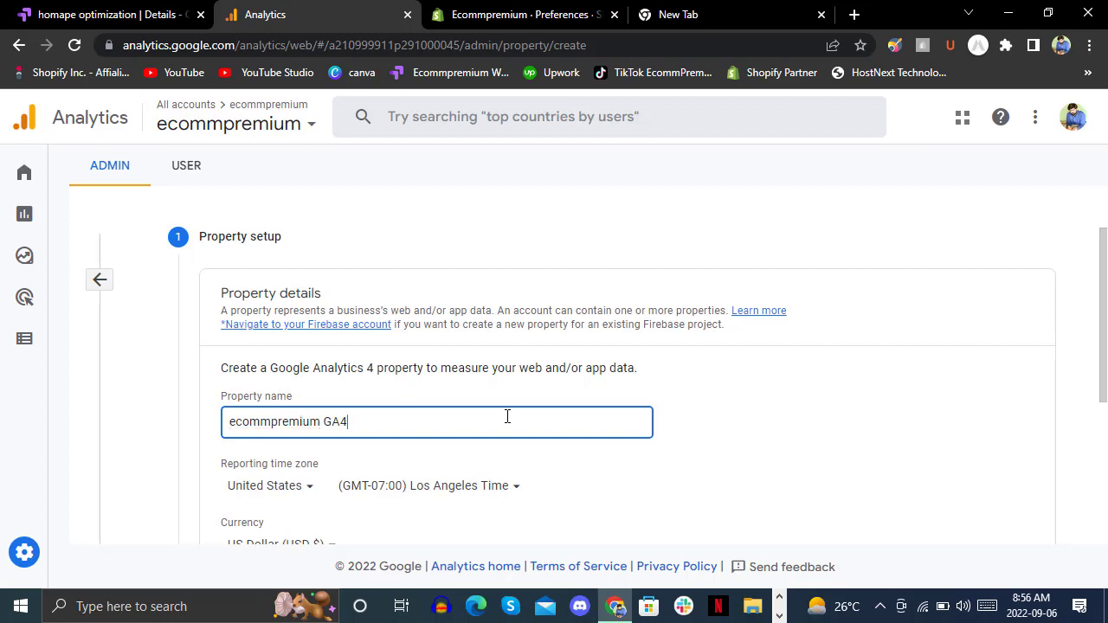
Set the new property's reporting time zone to Pakistan and show the advanced options
drag(1105, 363, 1105, 462)
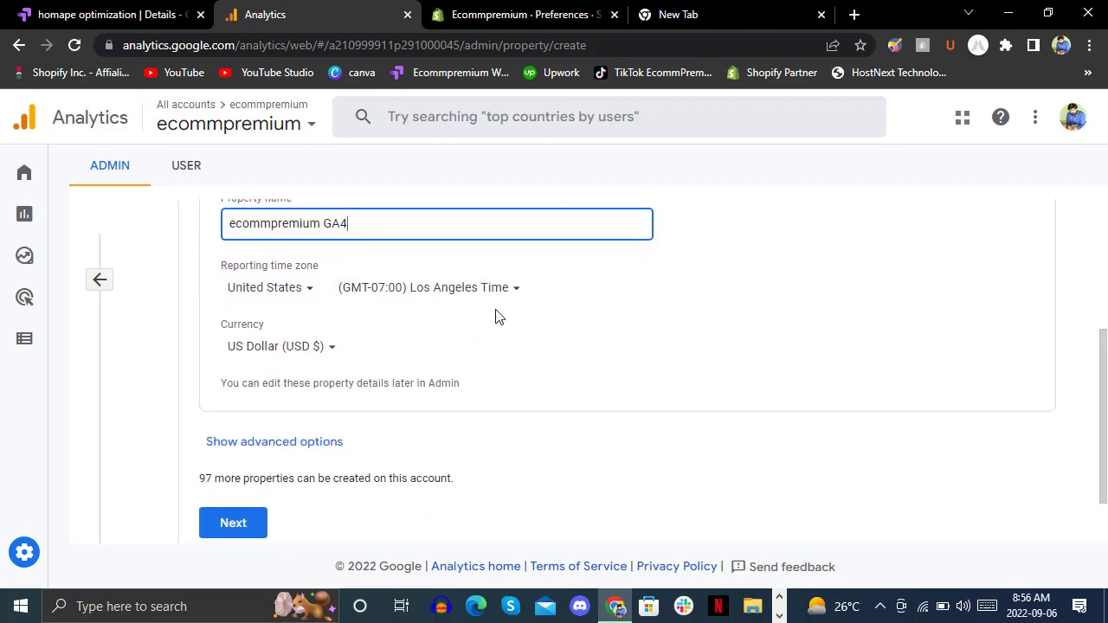
click(293, 299)
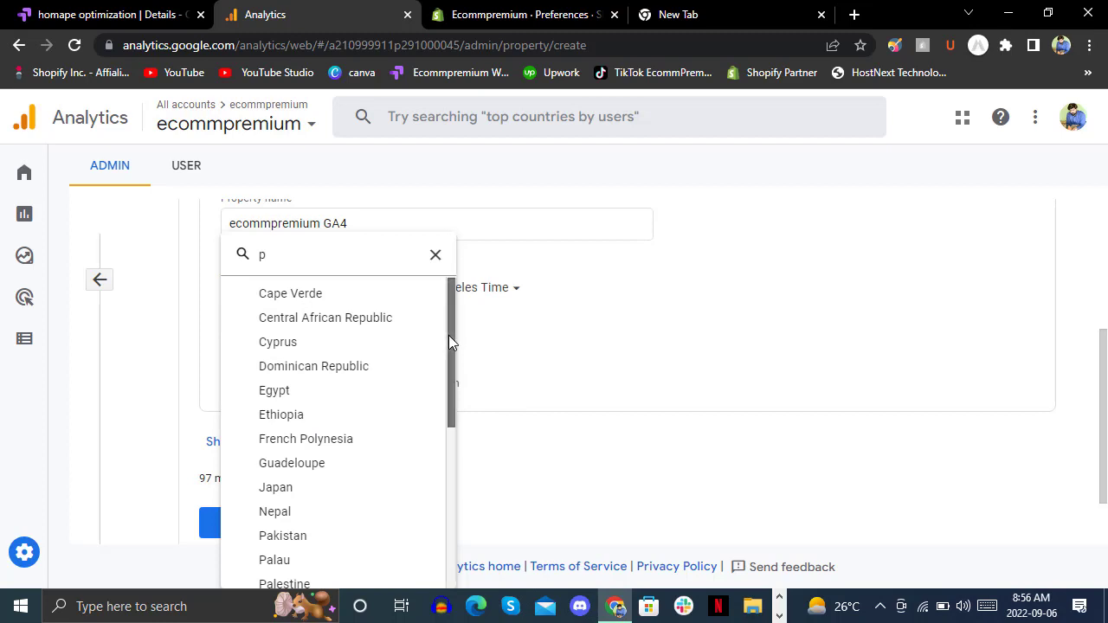
drag(448, 335, 450, 340)
click(322, 535)
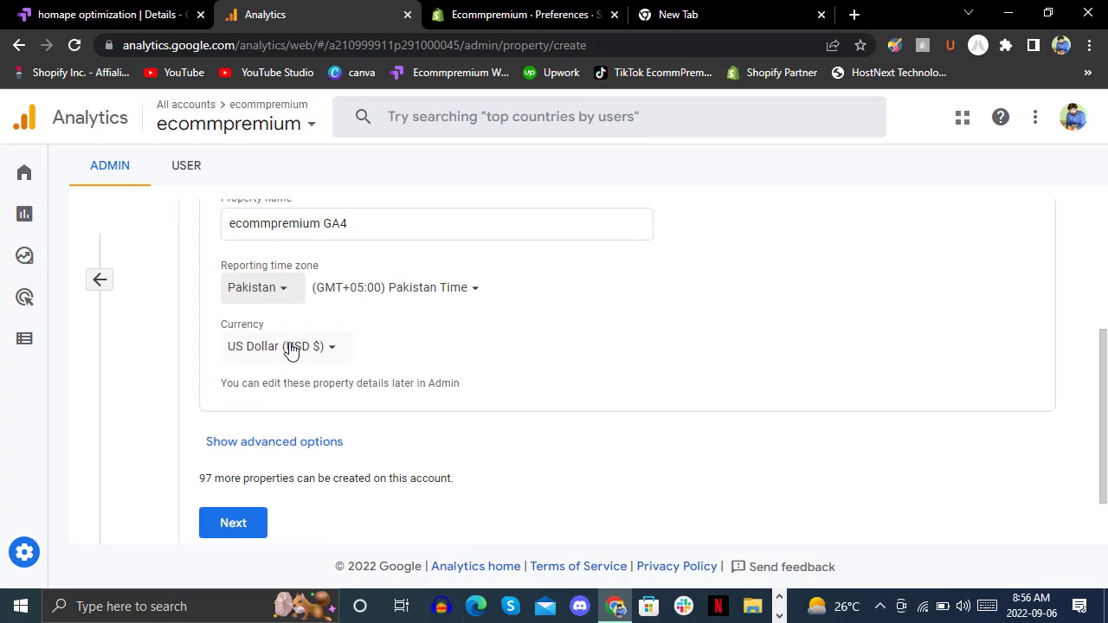
click(308, 444)
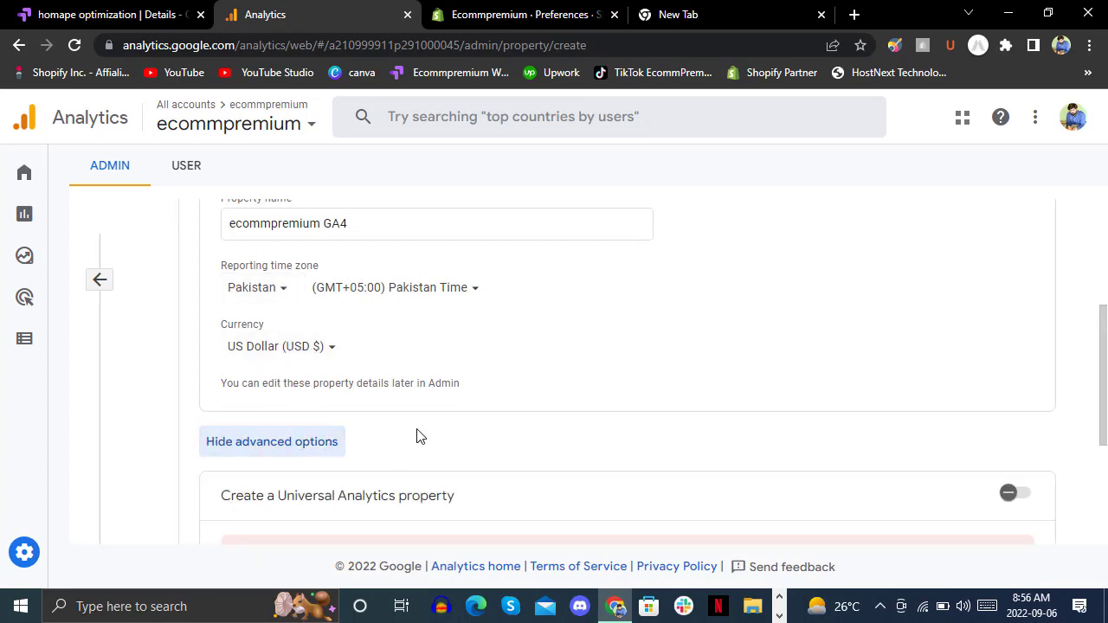
drag(1105, 372, 1099, 474)
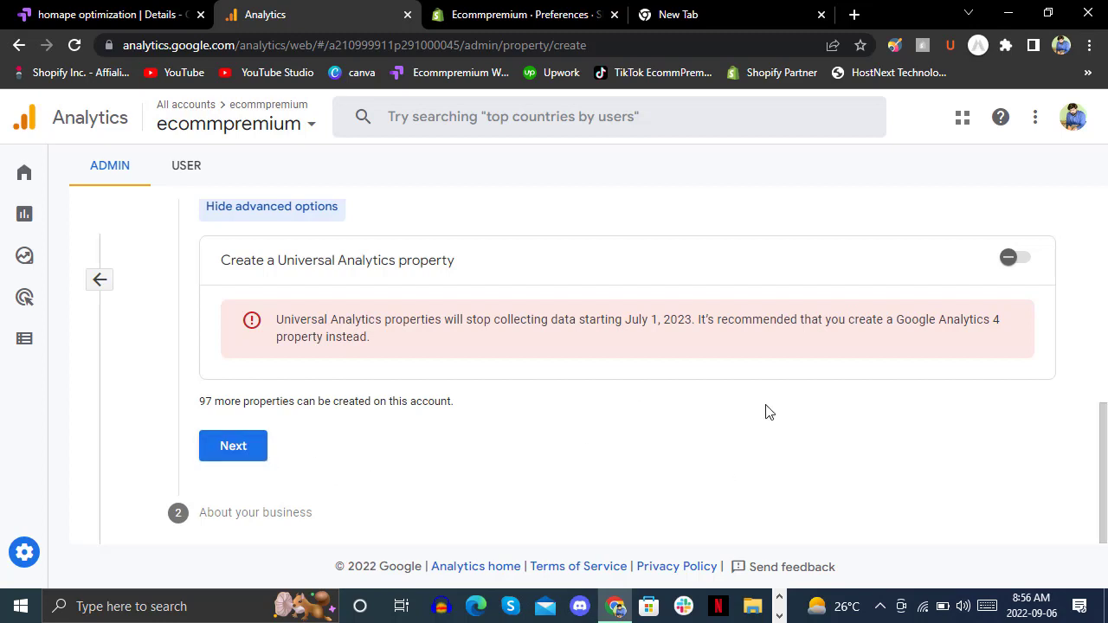
click(1022, 262)
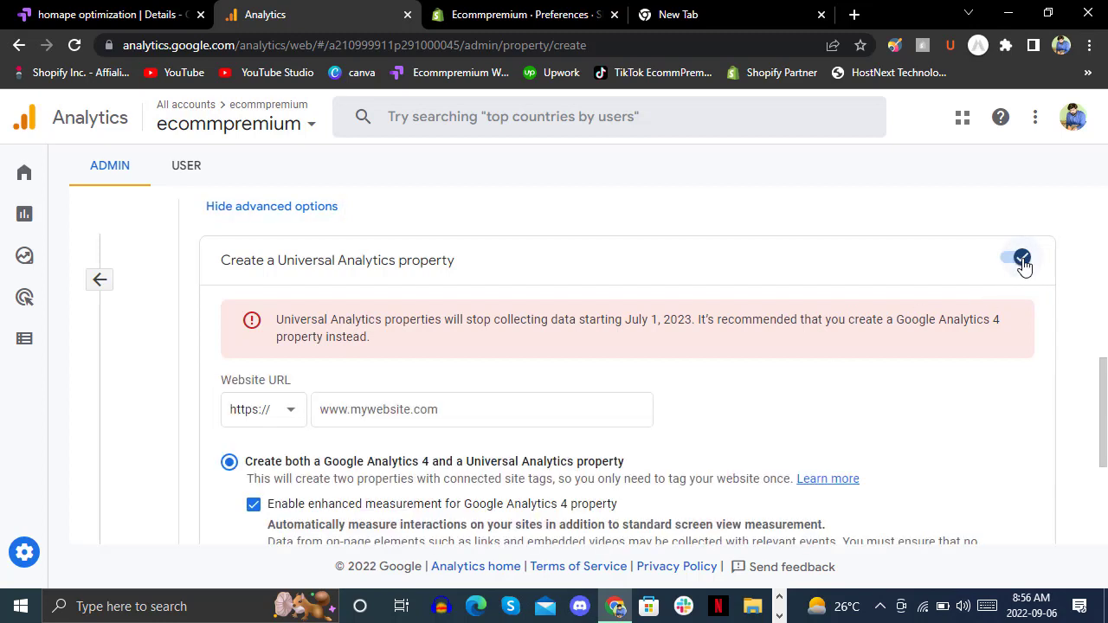
click(442, 410)
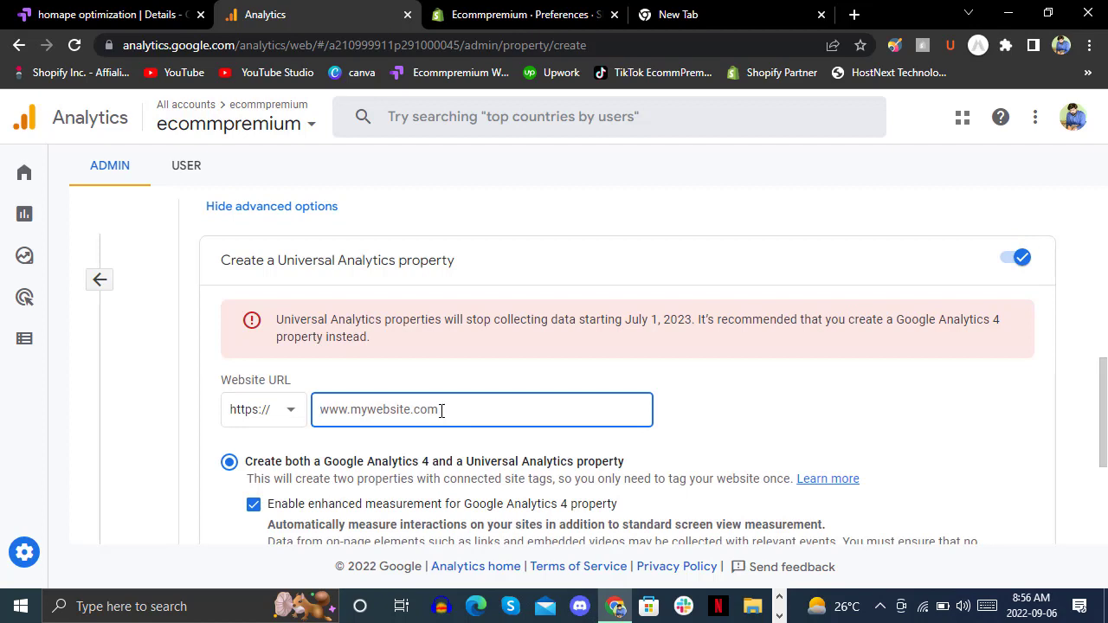
text(www.ecommpremium.com)
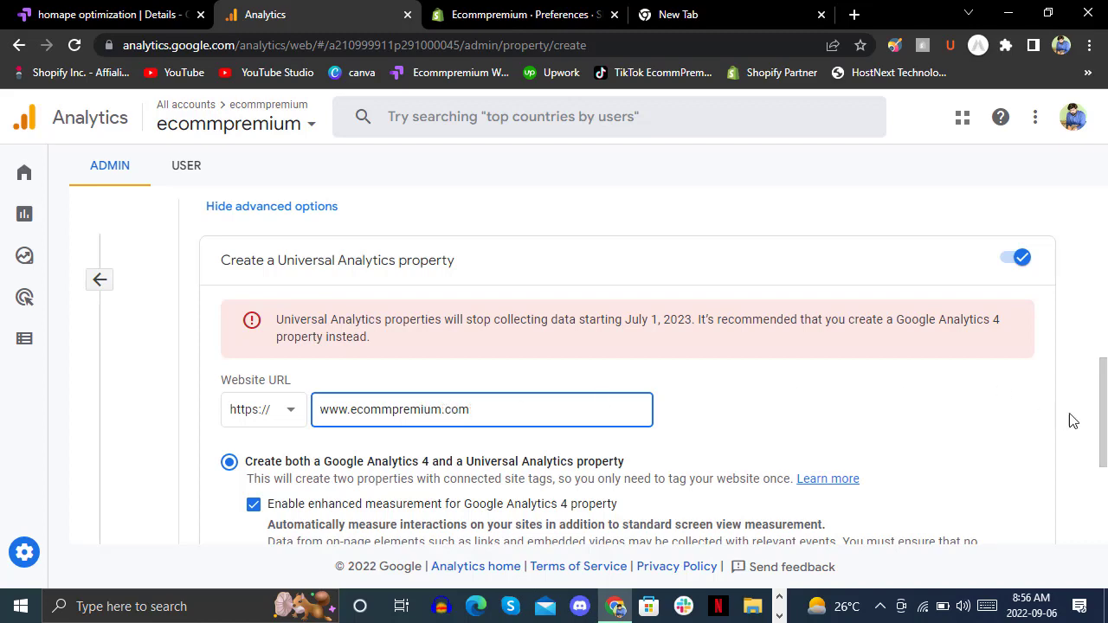
Choose to create both a Google Analytics 4 and a Universal Analytics property with enhanced measurement, and continue to the business information
click(1105, 486)
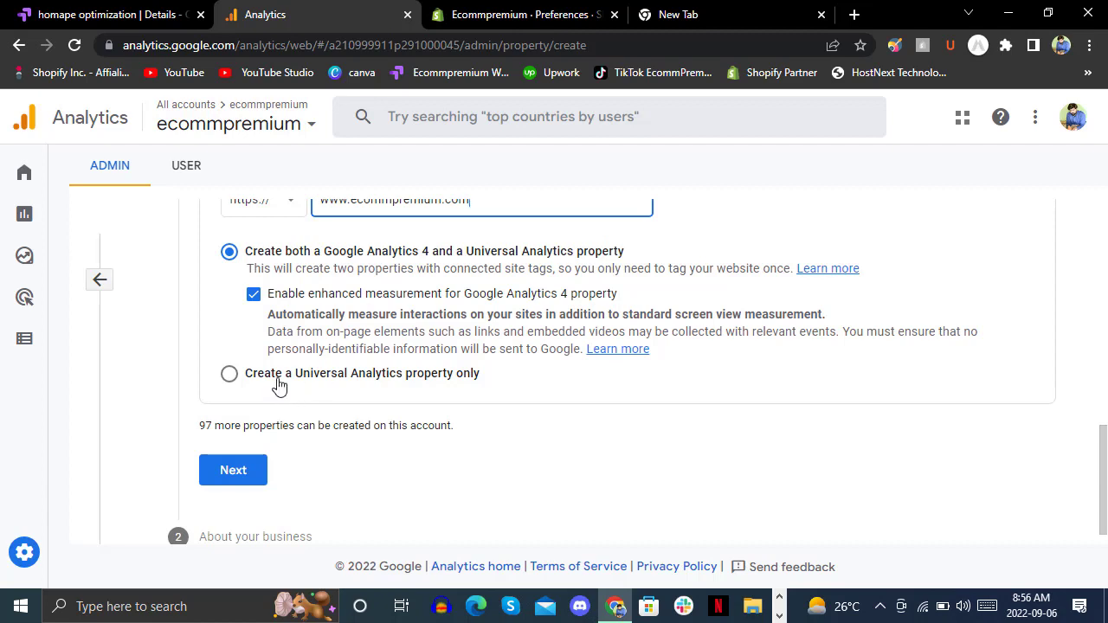
click(279, 384)
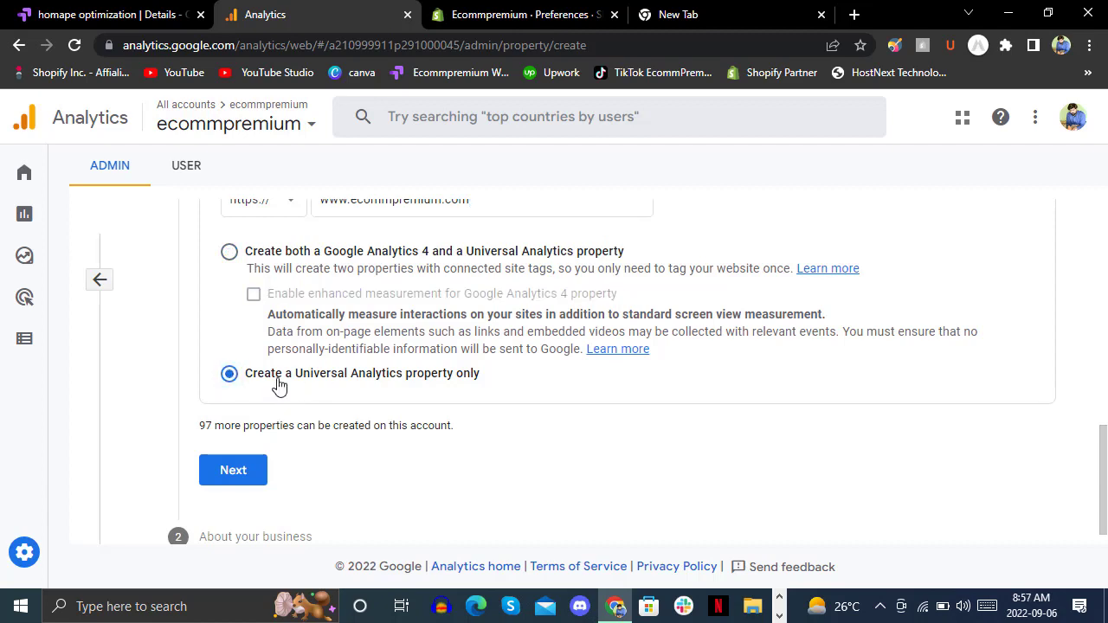
click(308, 255)
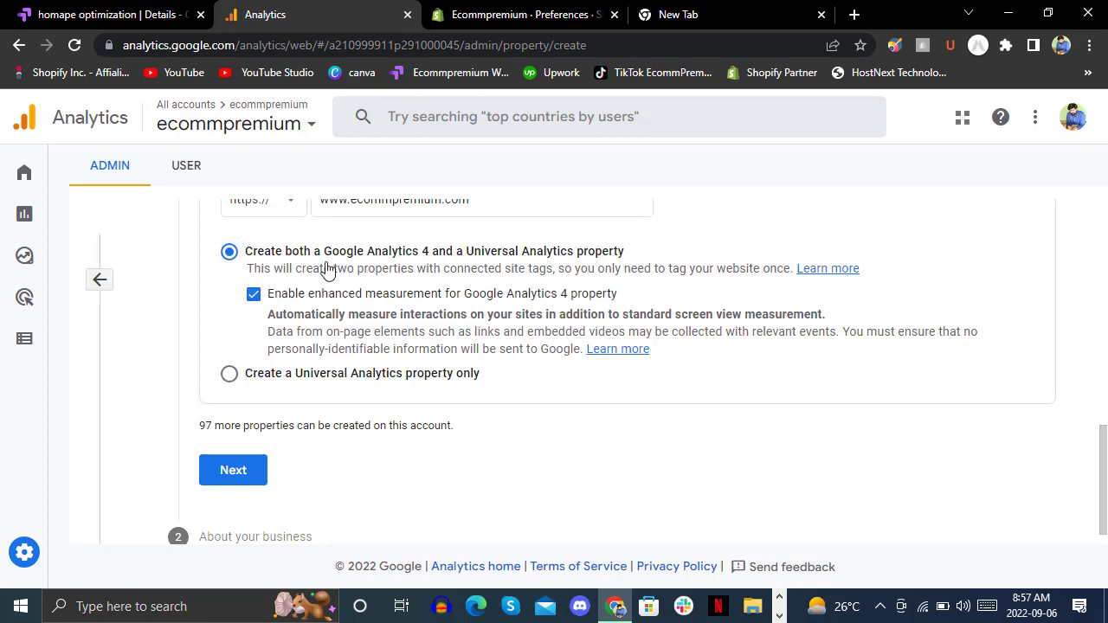
click(232, 475)
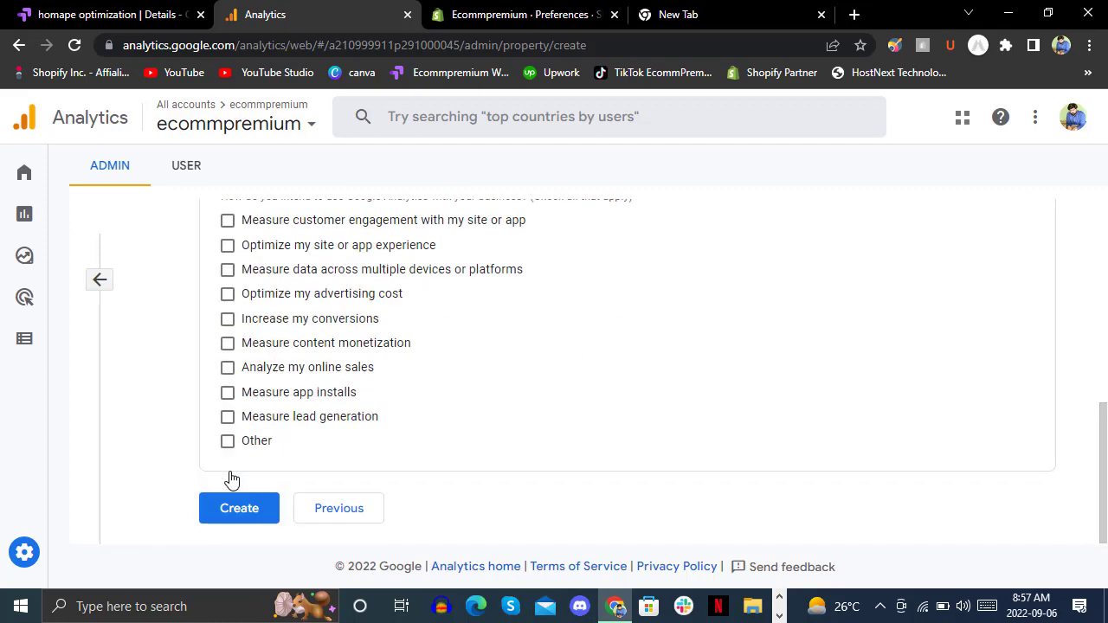
Select all the intended uses of Google Analytics for the business except Measure app installs and Other
click(227, 417)
click(228, 393)
click(227, 392)
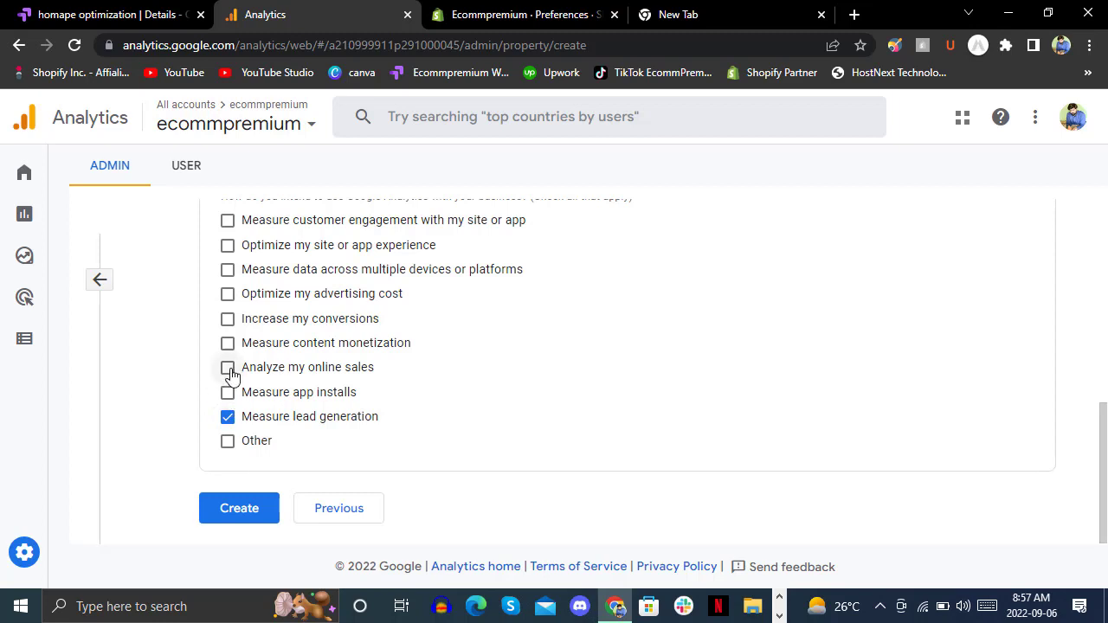
click(229, 371)
click(229, 346)
click(228, 320)
click(228, 295)
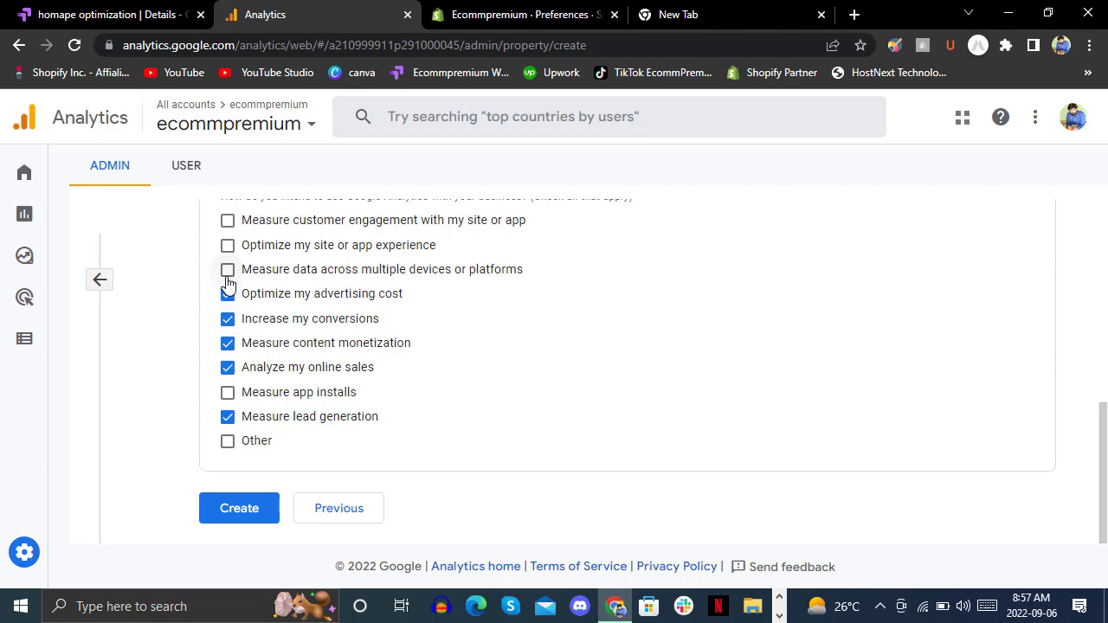
click(227, 270)
click(228, 249)
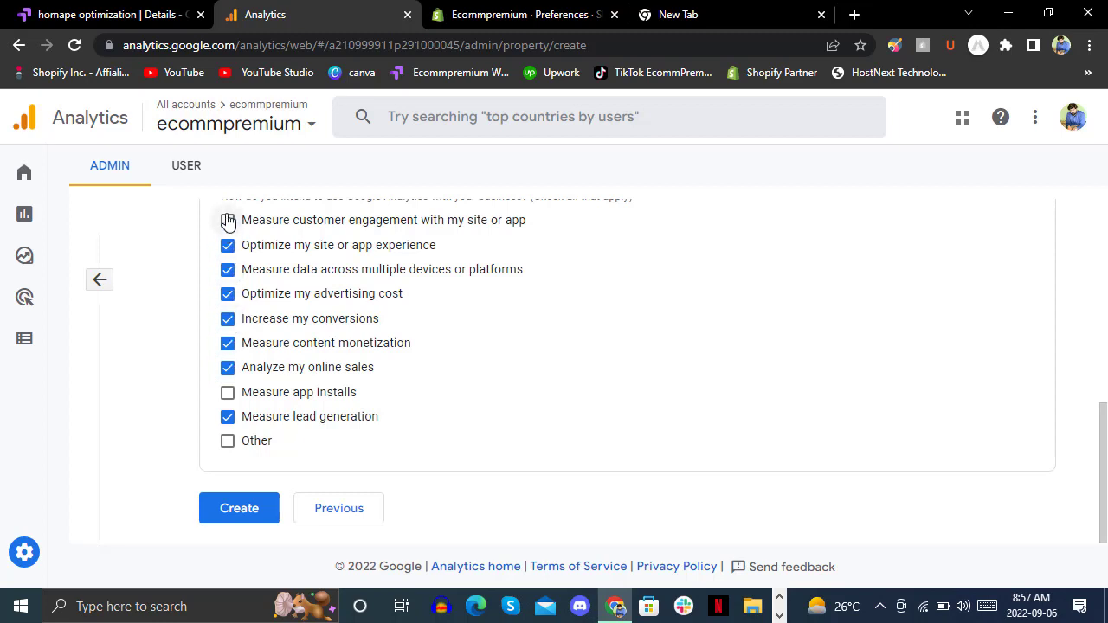
click(227, 222)
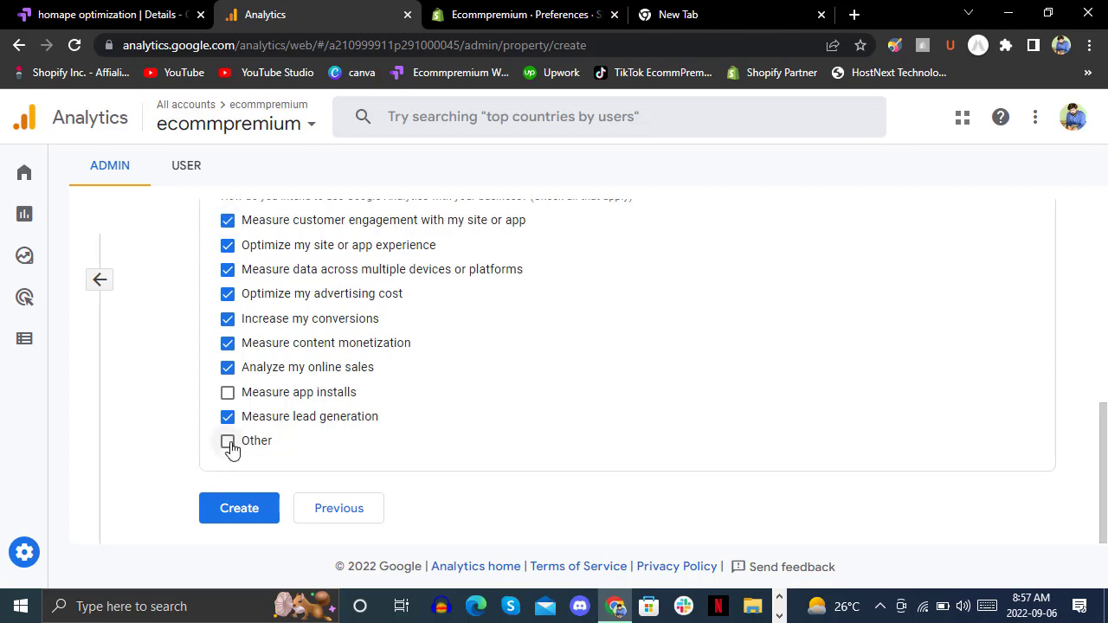
click(227, 442)
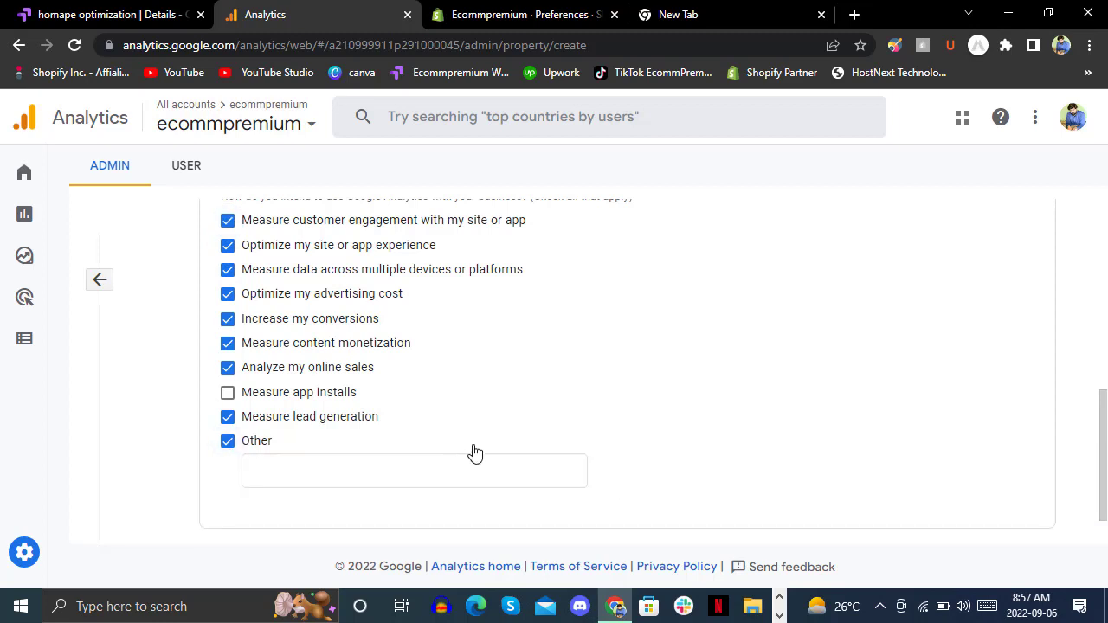
click(226, 443)
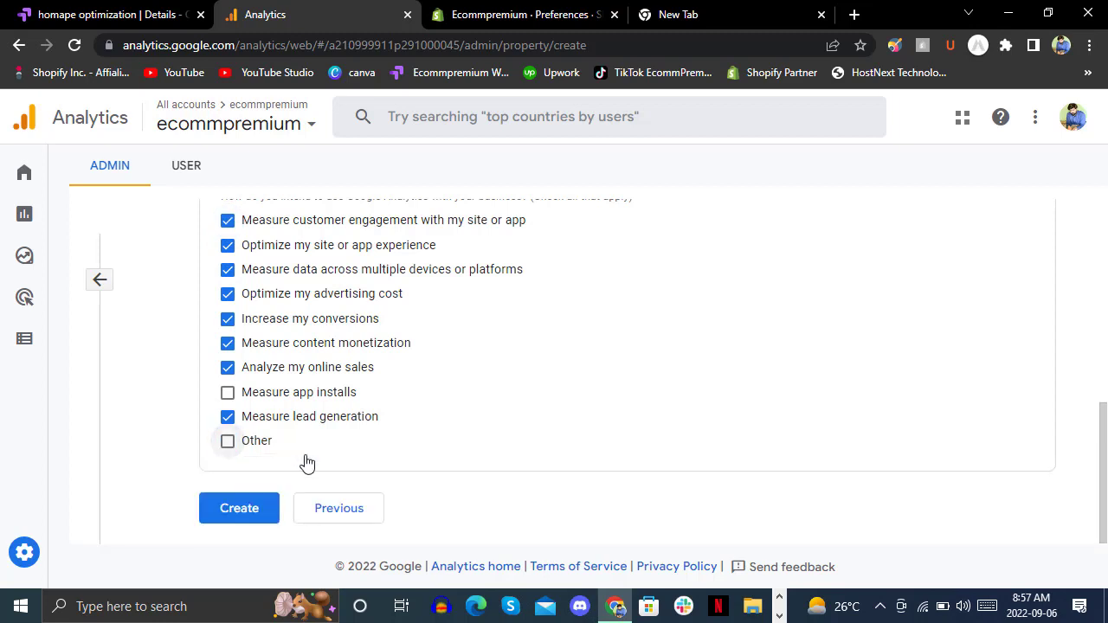
Set the business size to Medium, 11 to 100 employees
scroll(1104, 482, up, 1)
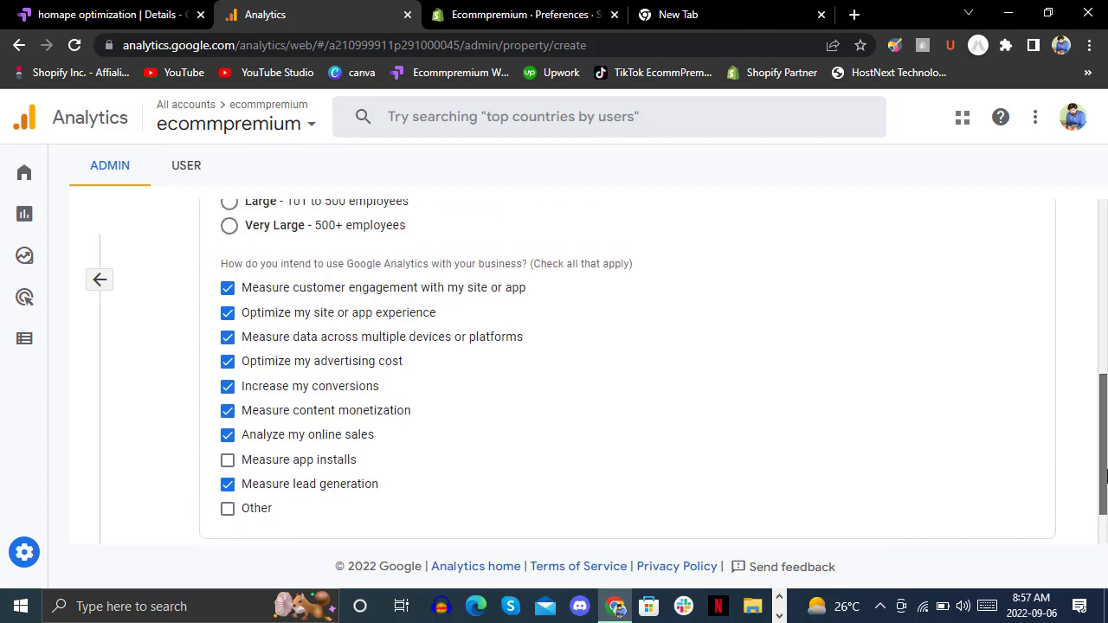
scroll(1097, 432, up, 3)
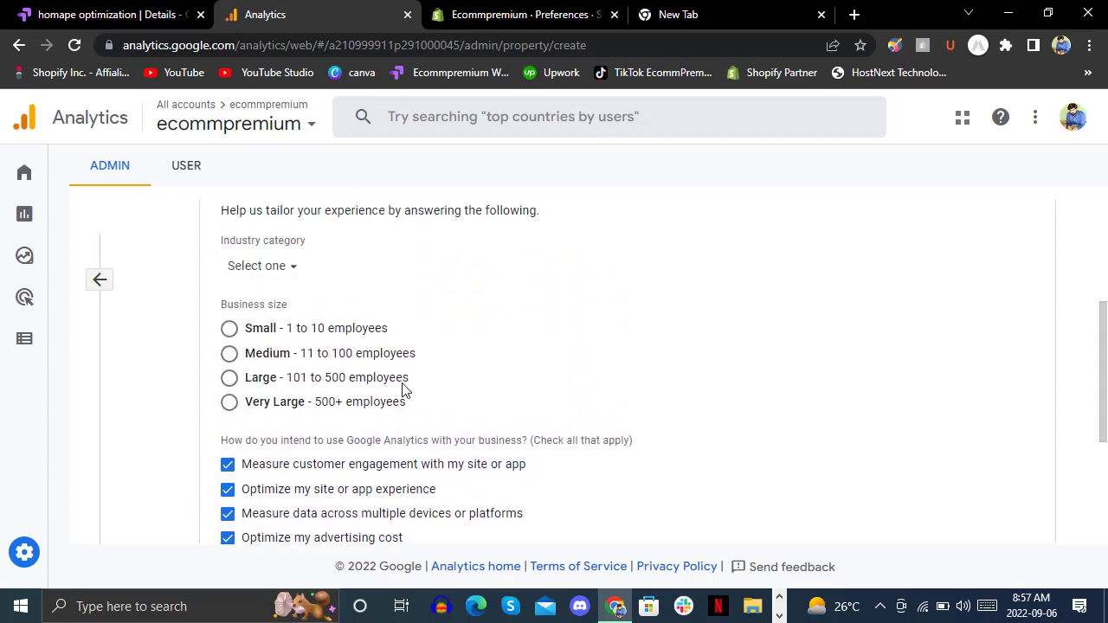
click(230, 354)
Set the industry category to Computers & Electronics and look through the other available categories
scroll(1103, 433, up, 2)
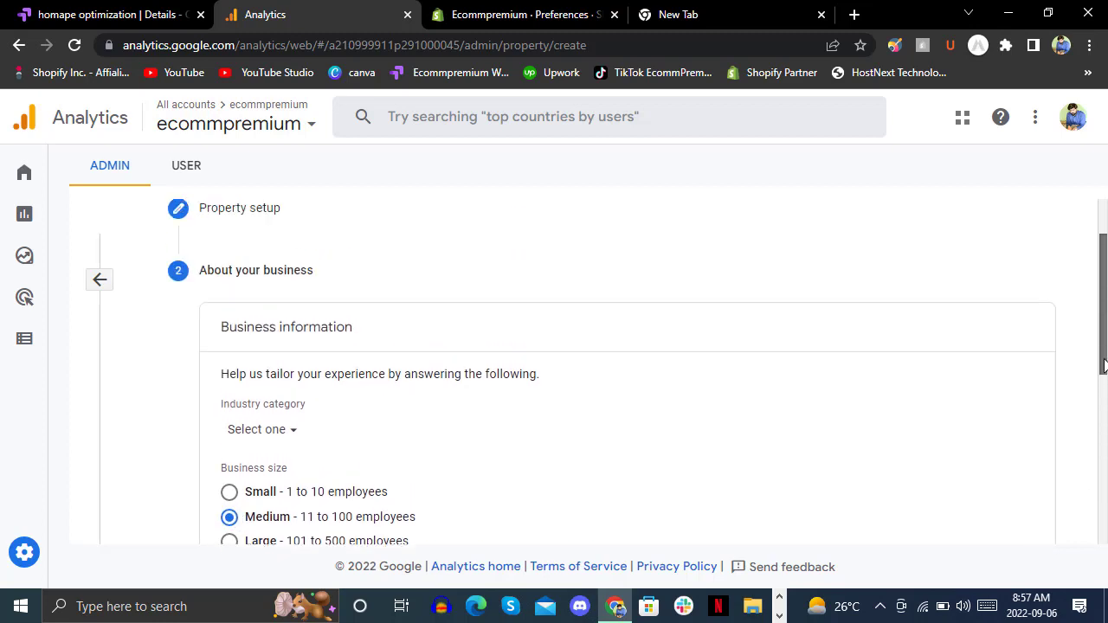
click(279, 439)
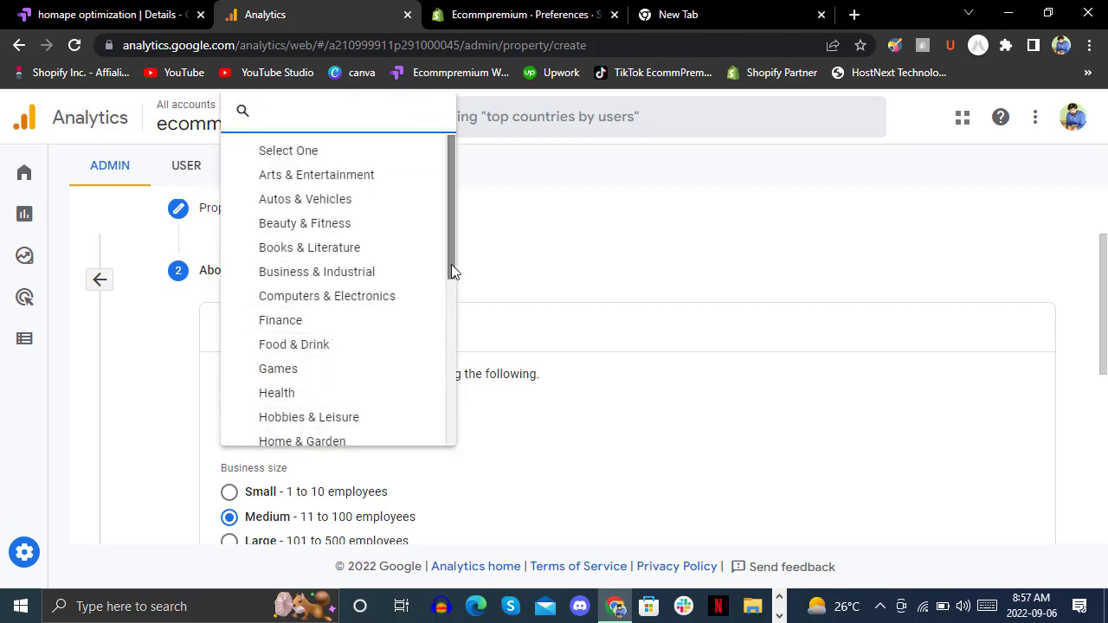
mouse_move(451, 264)
mouse_down()
mouse_move(467, 445)
mouse_move(450, 256)
mouse_move(448, 272)
mouse_up()
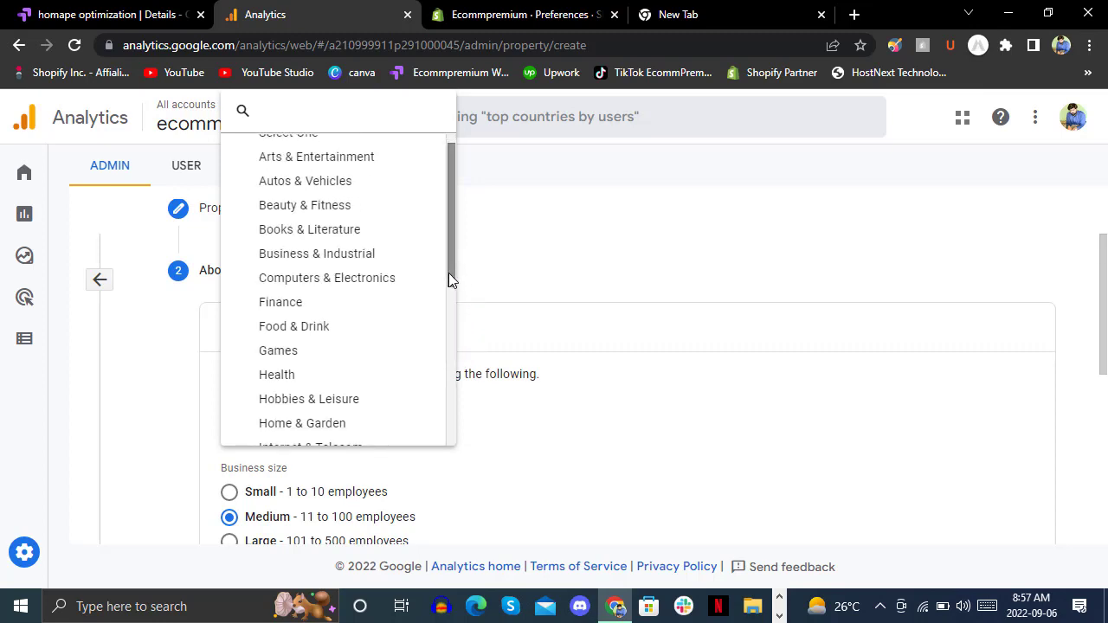
click(373, 278)
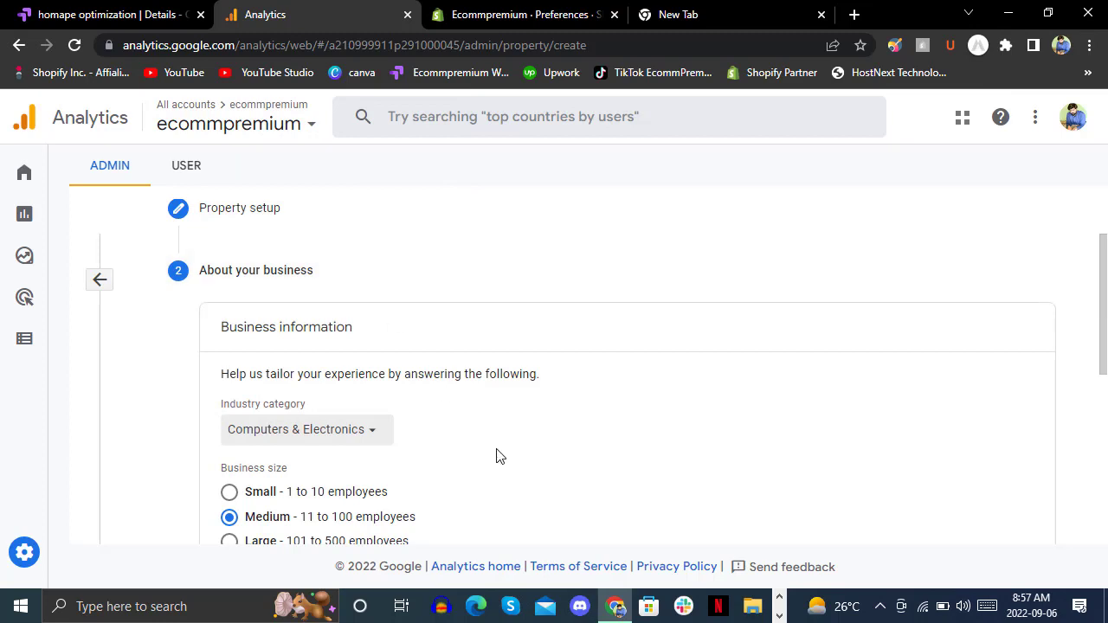
click(329, 433)
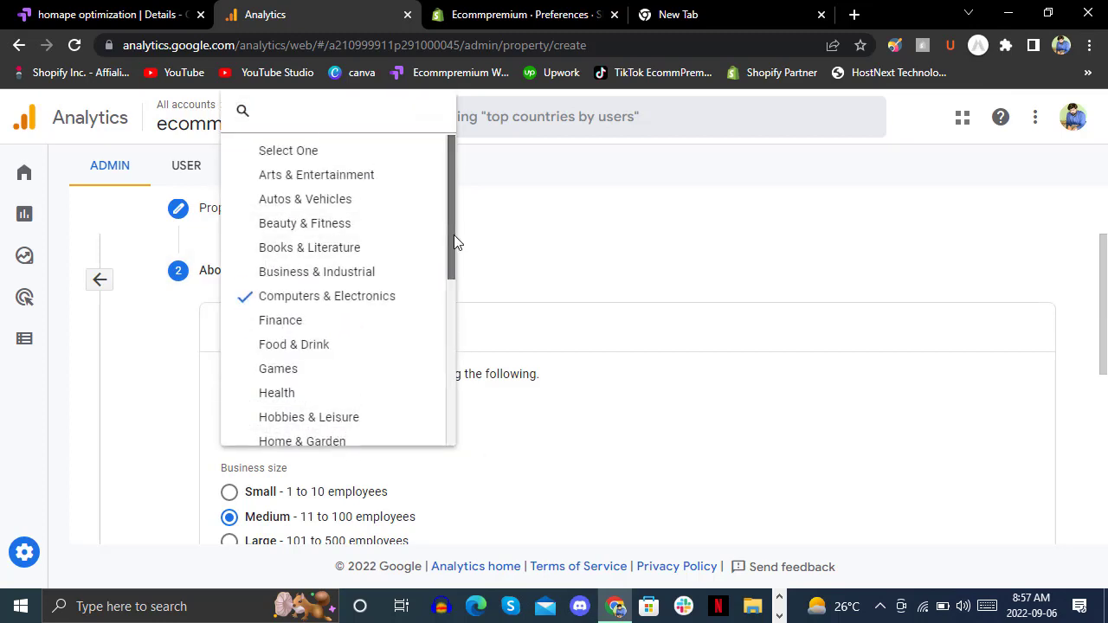
drag(453, 234, 453, 289)
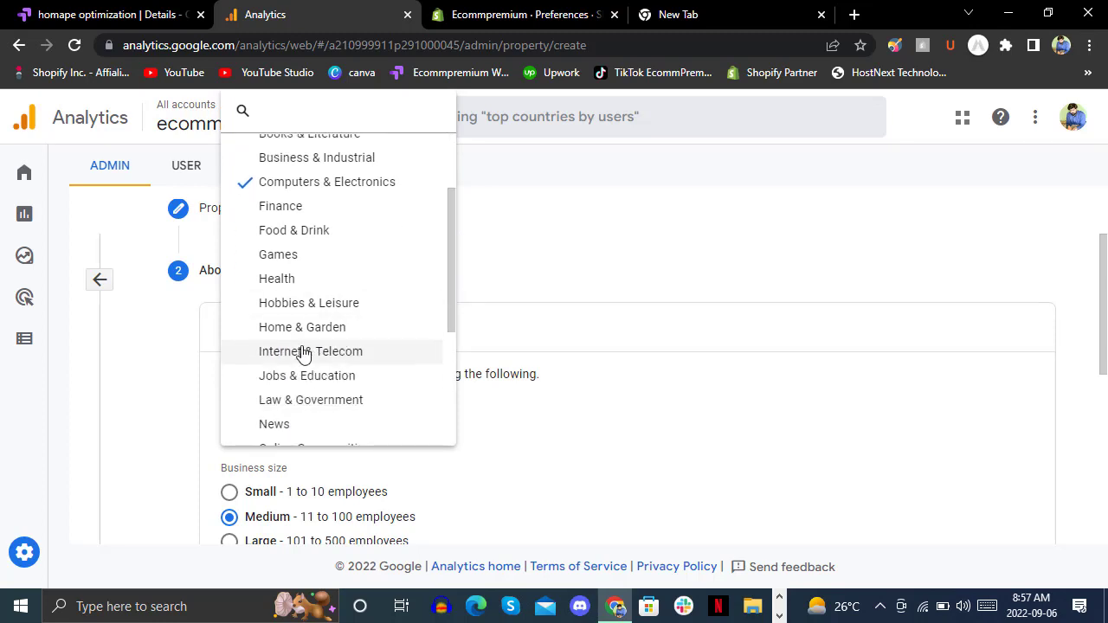
click(618, 330)
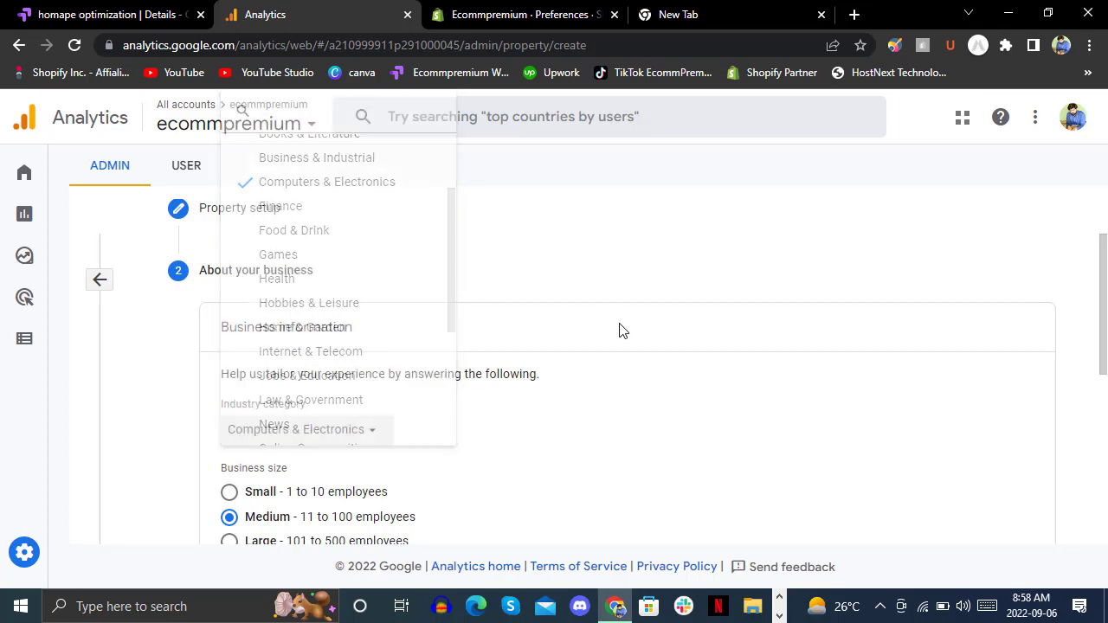
Change the industry category to Other
click(336, 437)
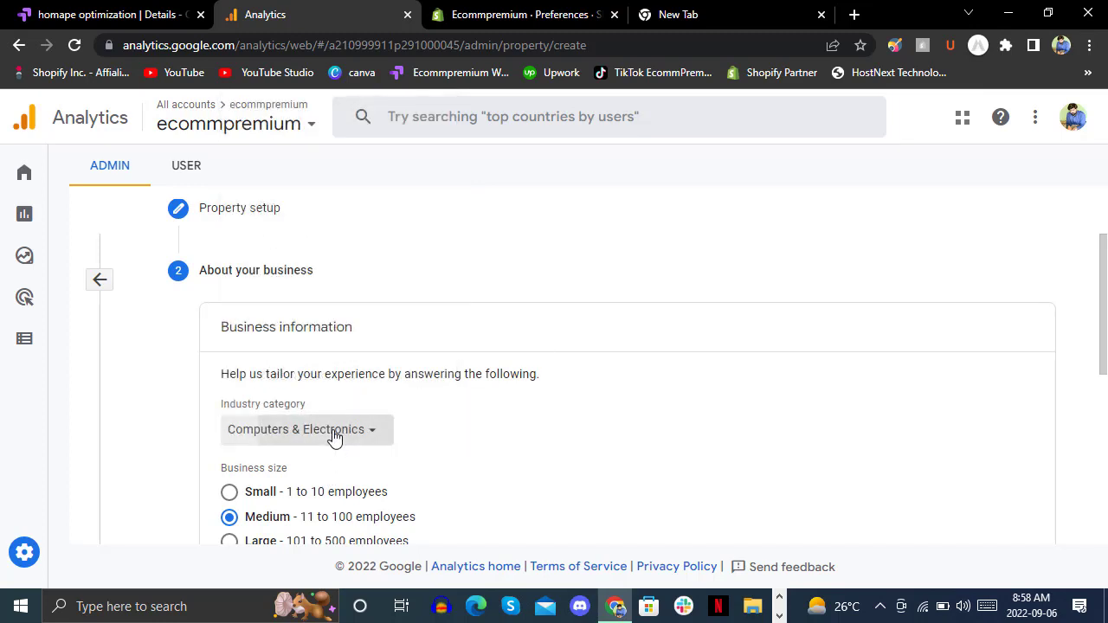
drag(448, 211, 453, 319)
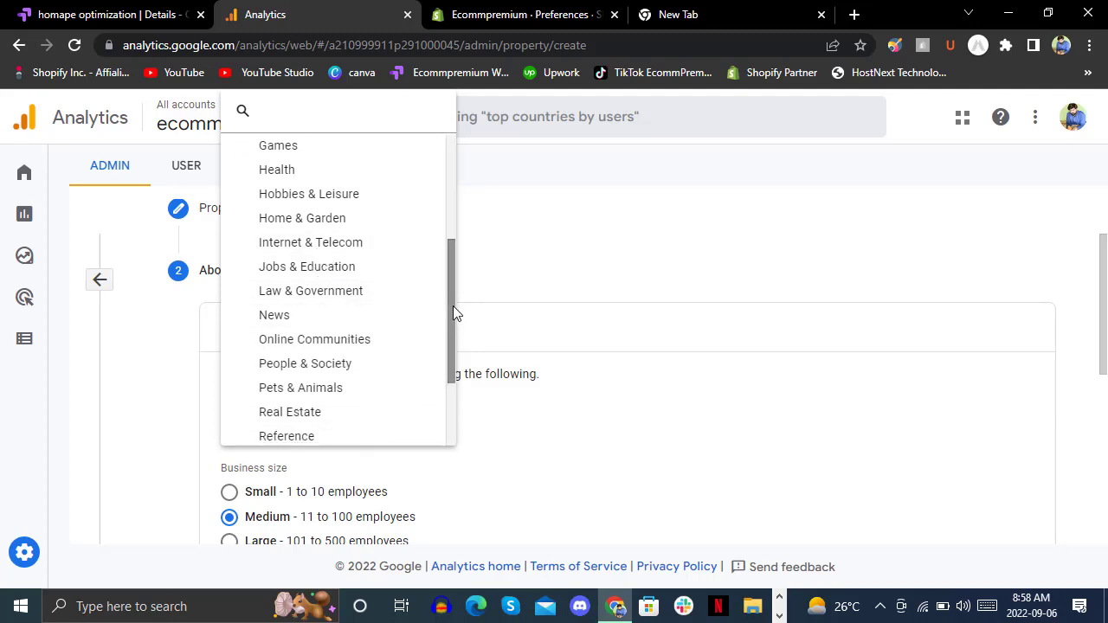
drag(453, 305, 452, 386)
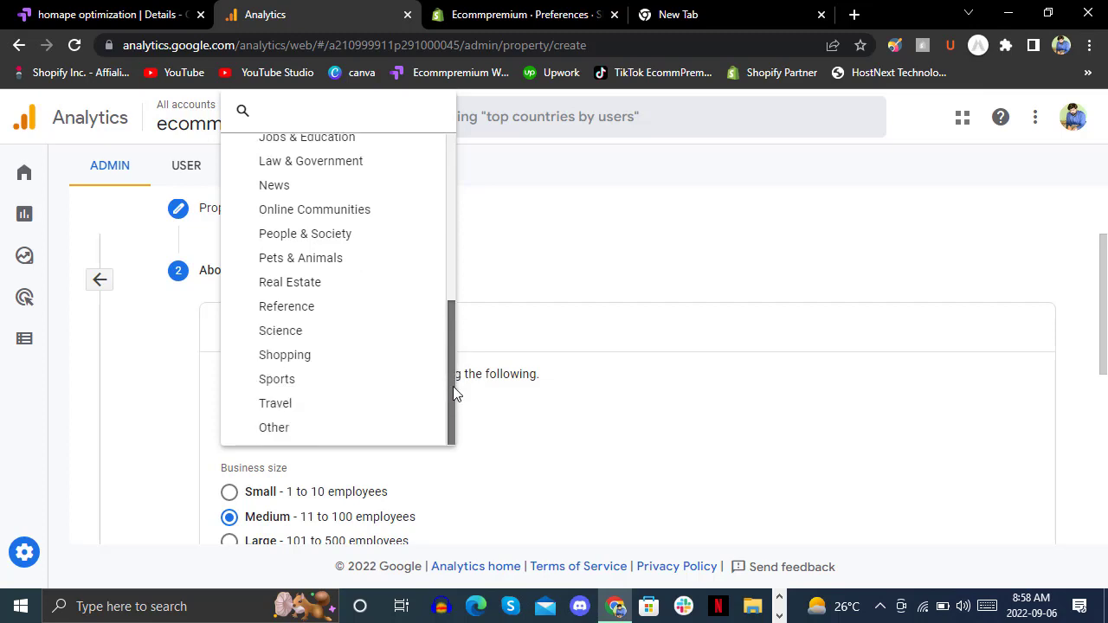
click(299, 428)
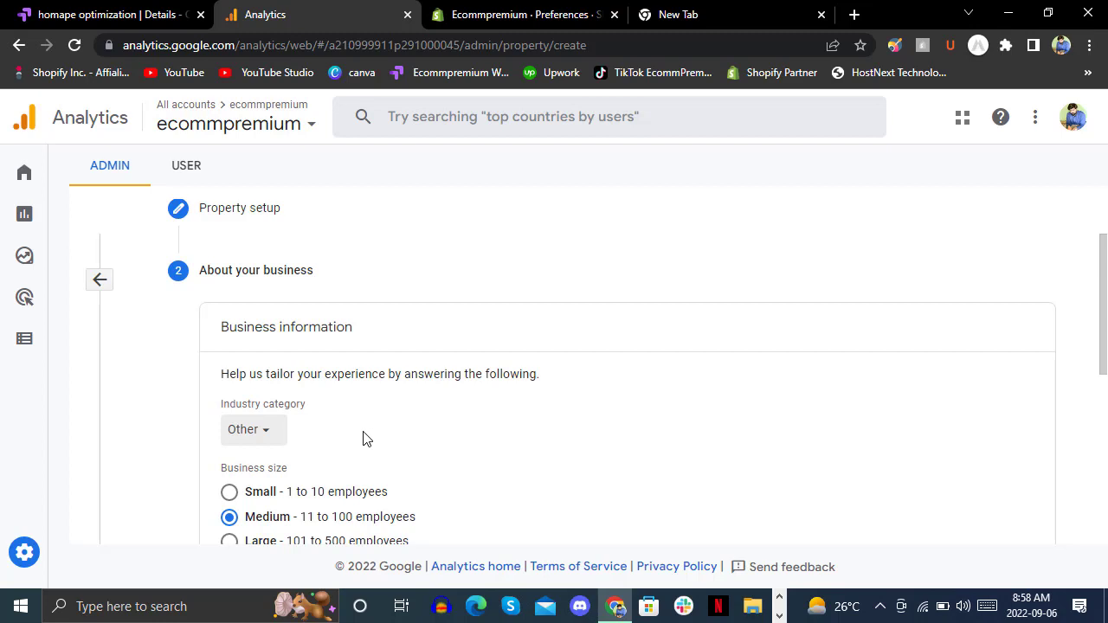
Set the industry category to Internet & Telecom
click(269, 440)
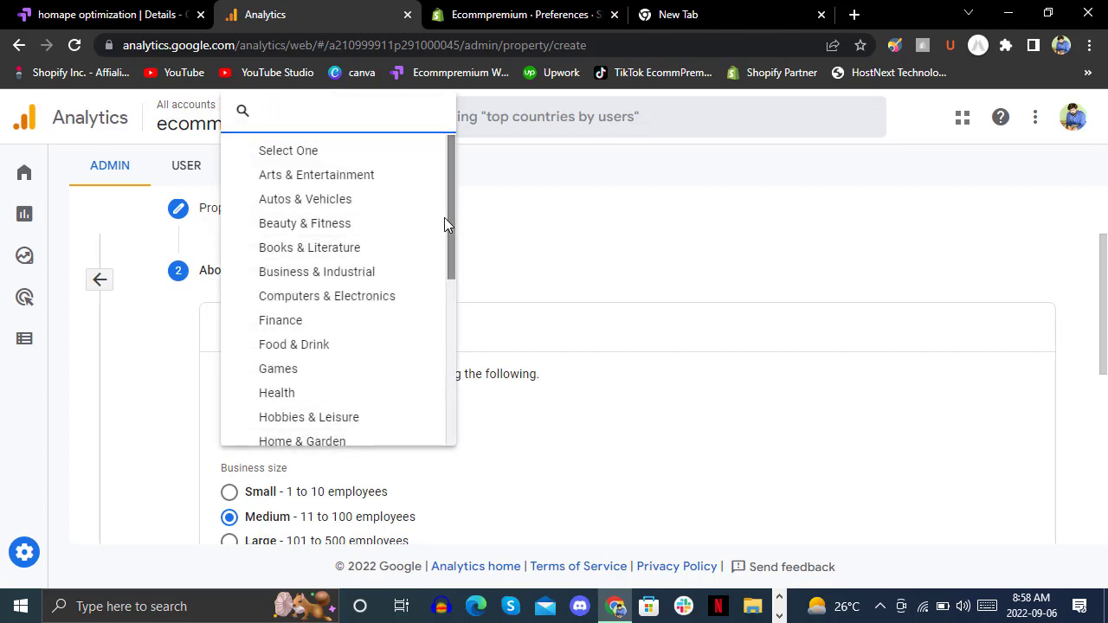
drag(453, 212, 454, 258)
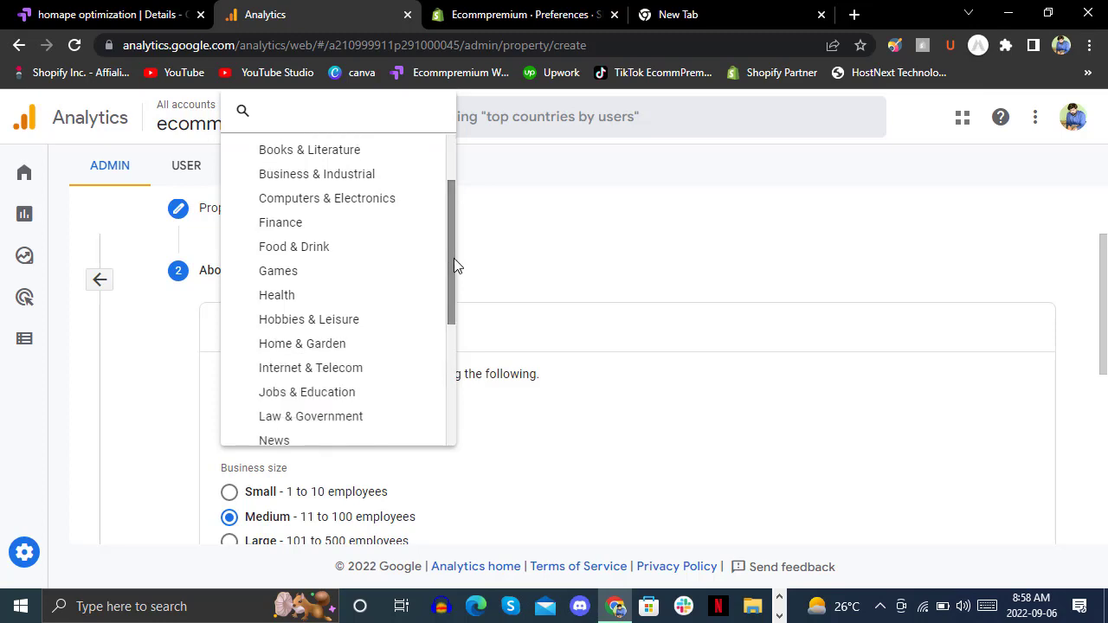
click(306, 369)
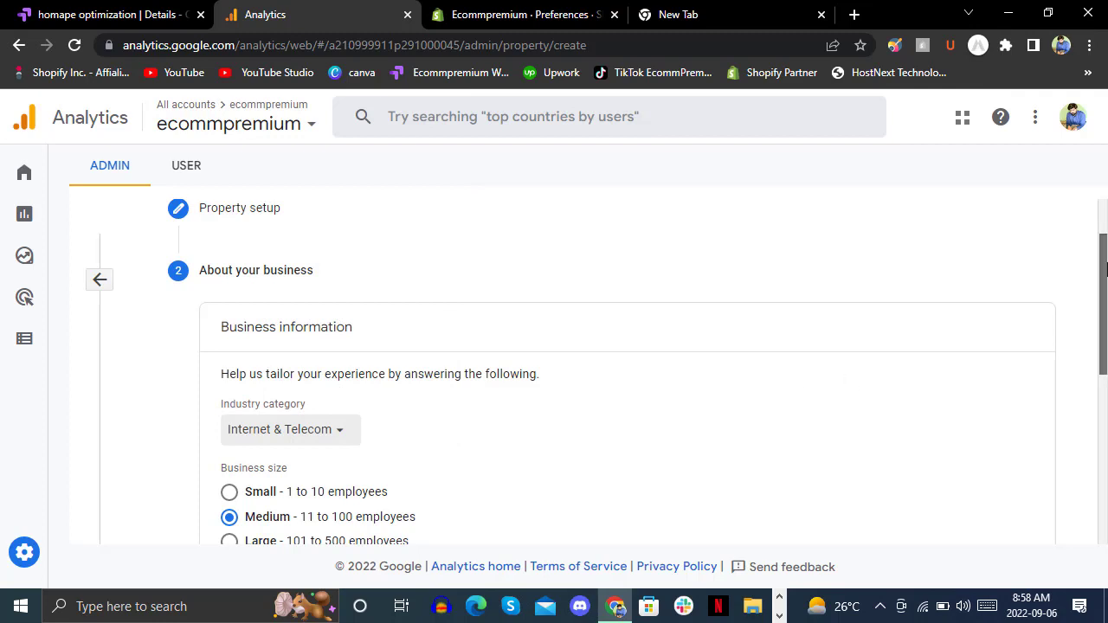
Check the completed business information and create the property
drag(1104, 270, 1104, 221)
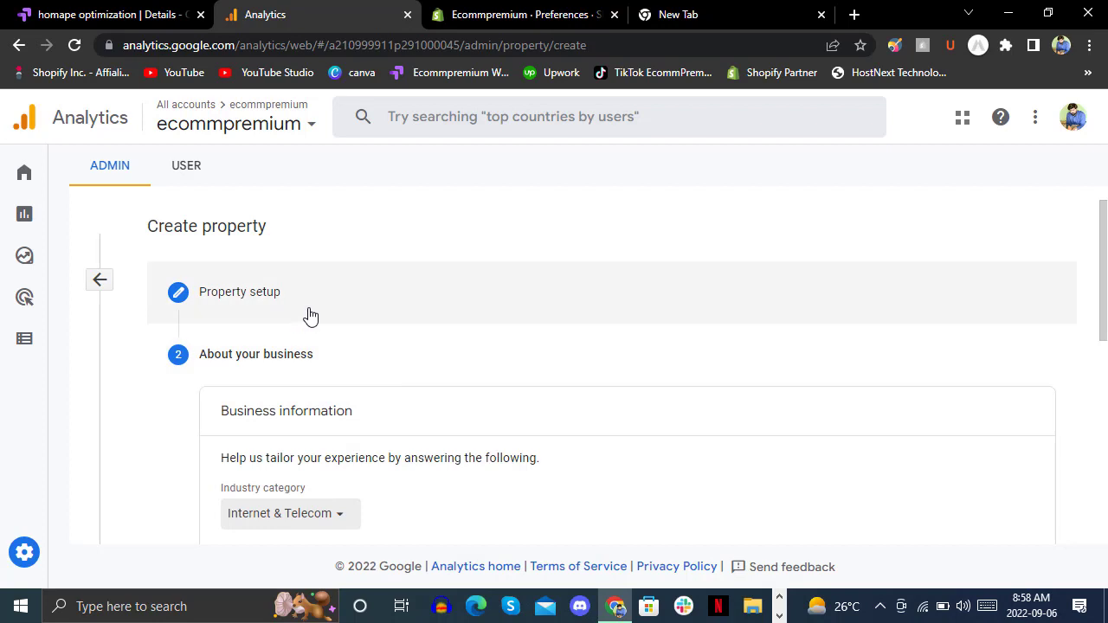
drag(1104, 281, 1104, 536)
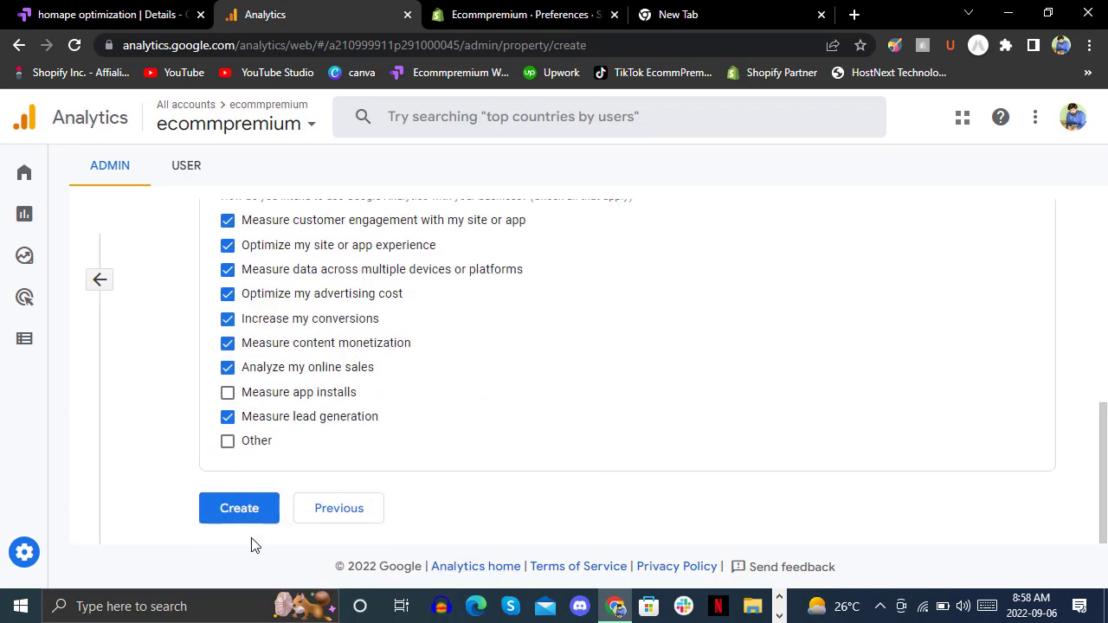
click(243, 506)
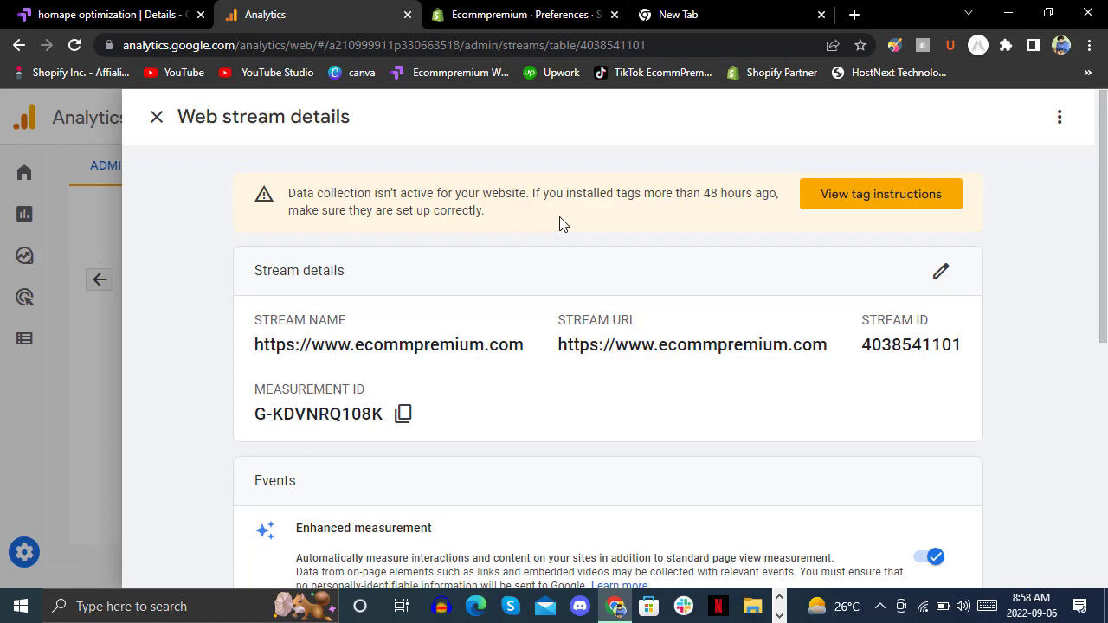
Copy the measurement ID from the new property's web stream details
click(405, 415)
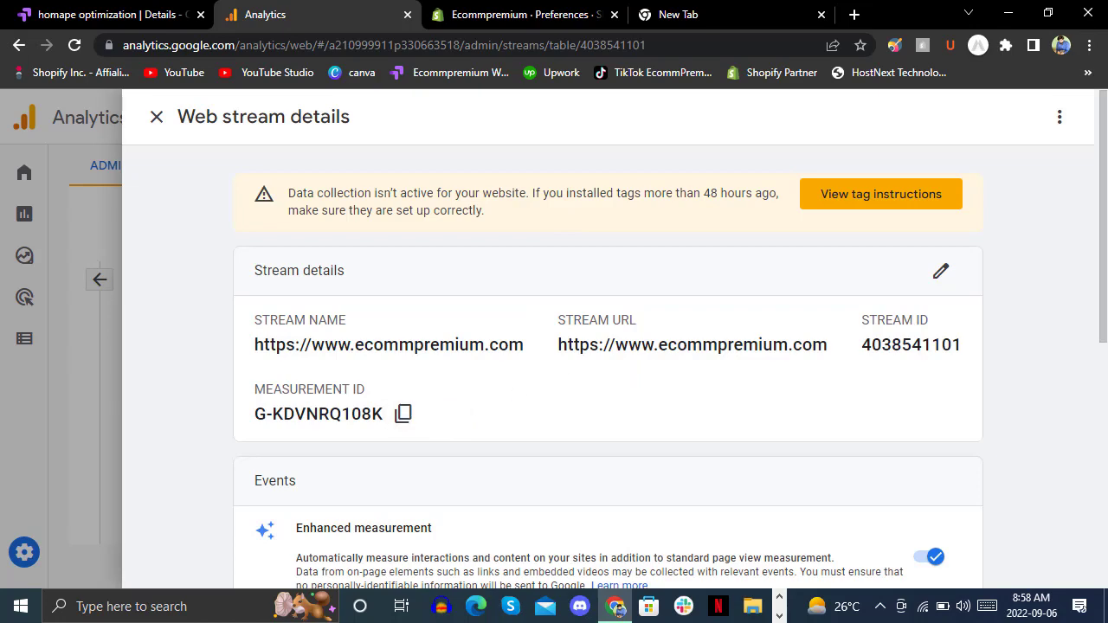
scroll(1105, 411, down, 4)
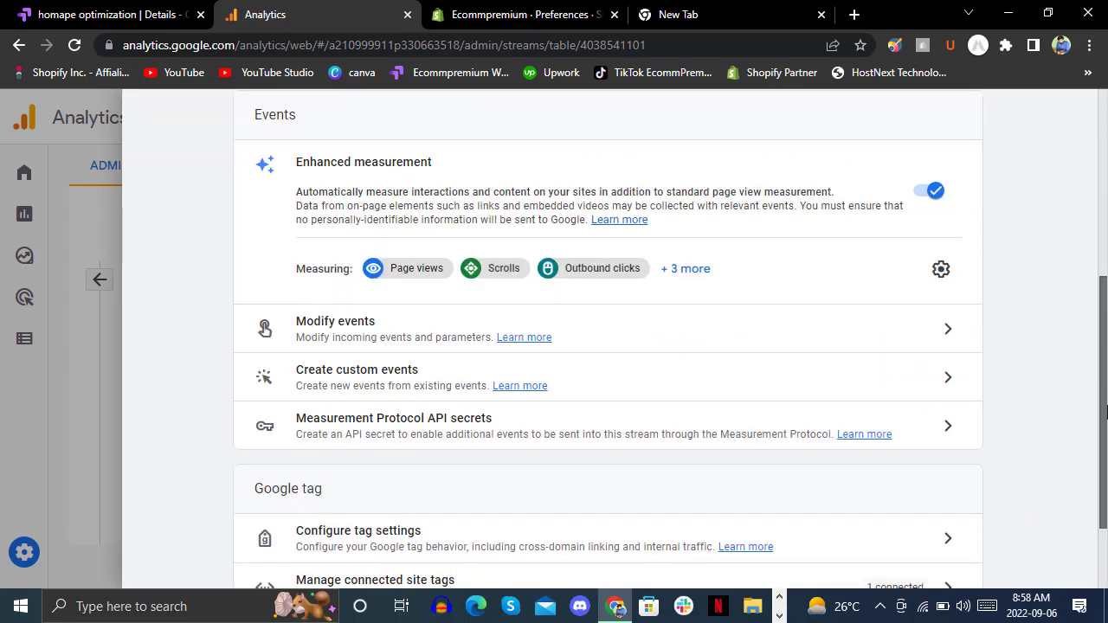
Copy the manual-install Google tag code from the web stream's tag instructions
drag(1107, 414, 1107, 504)
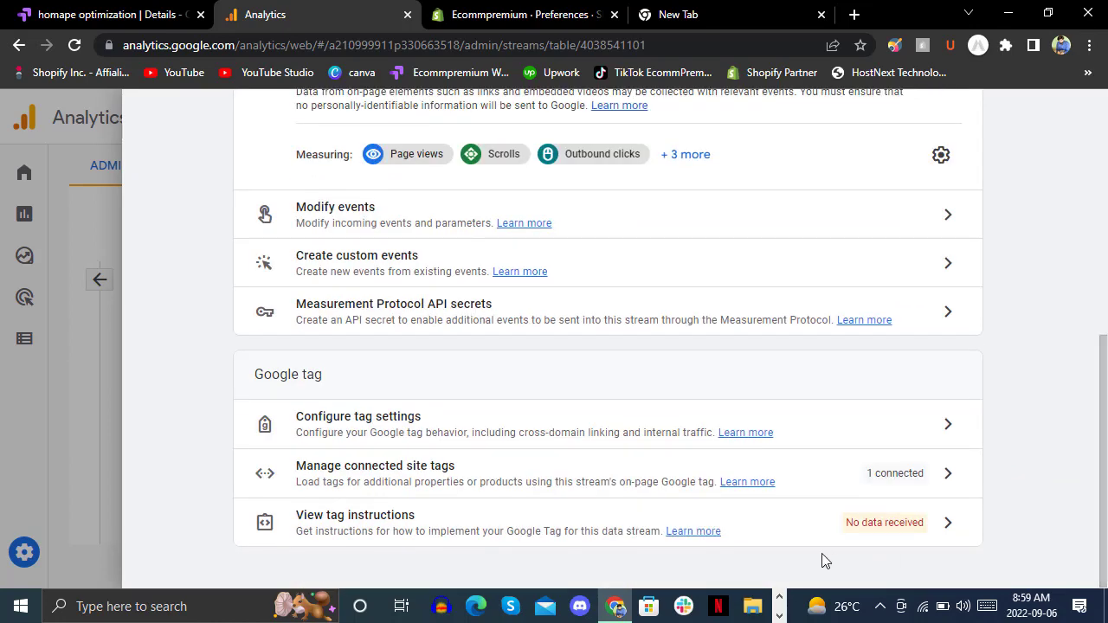
click(797, 536)
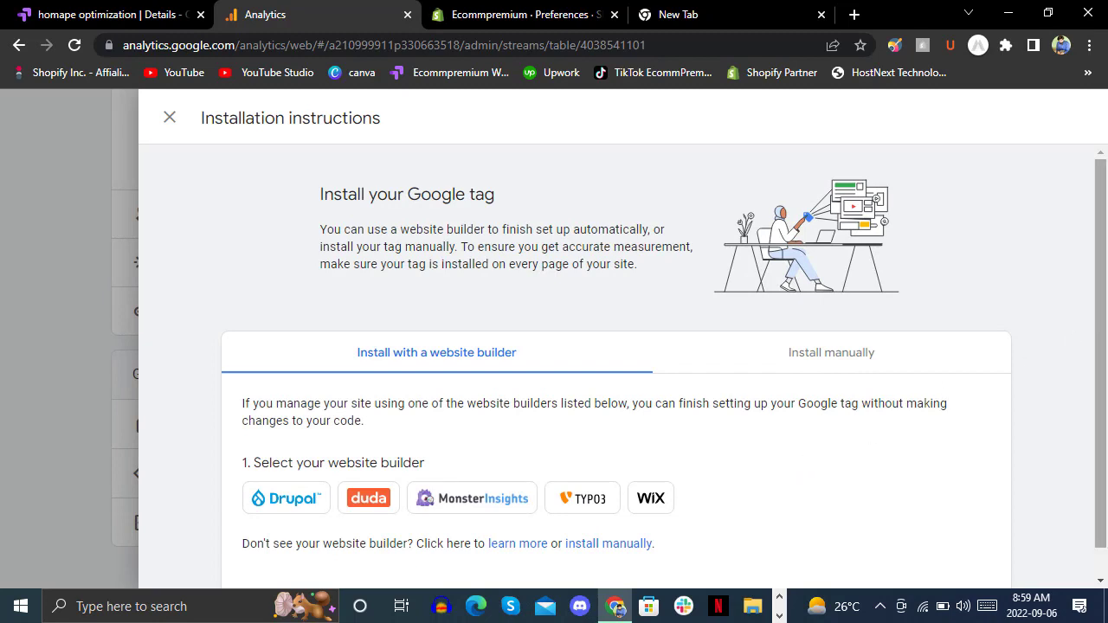
scroll(1105, 447, down, 1)
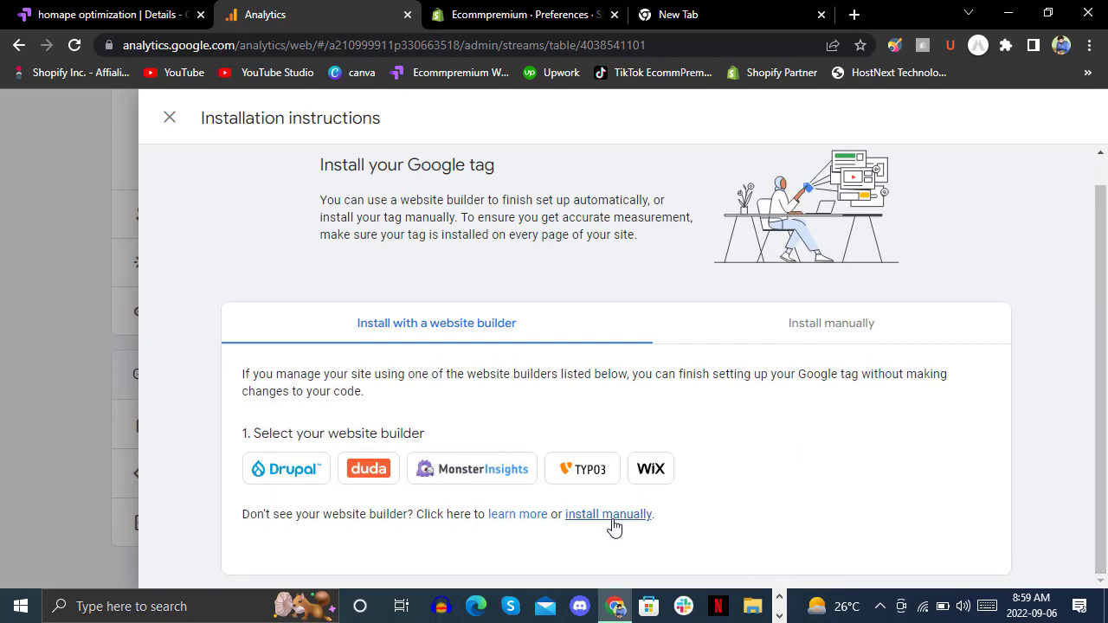
click(820, 327)
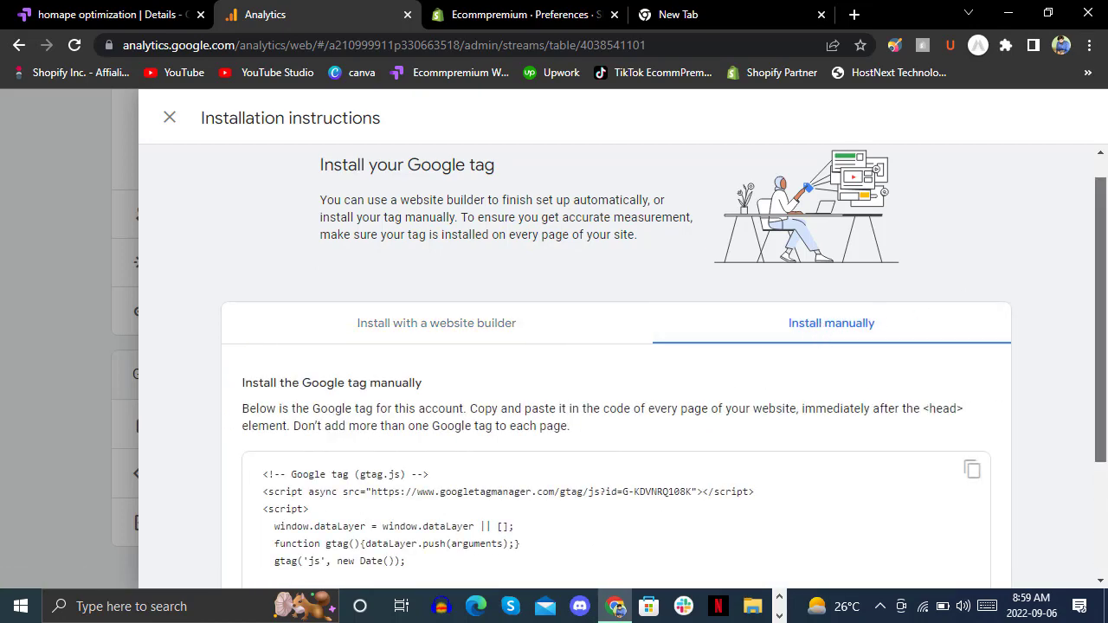
drag(1103, 259, 1106, 365)
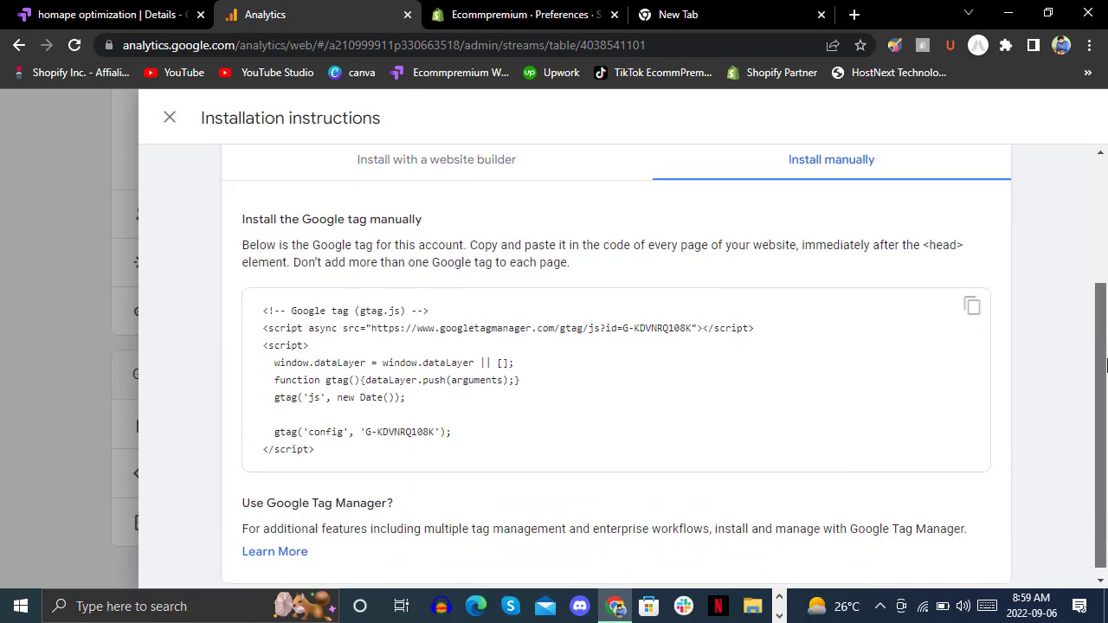
click(970, 308)
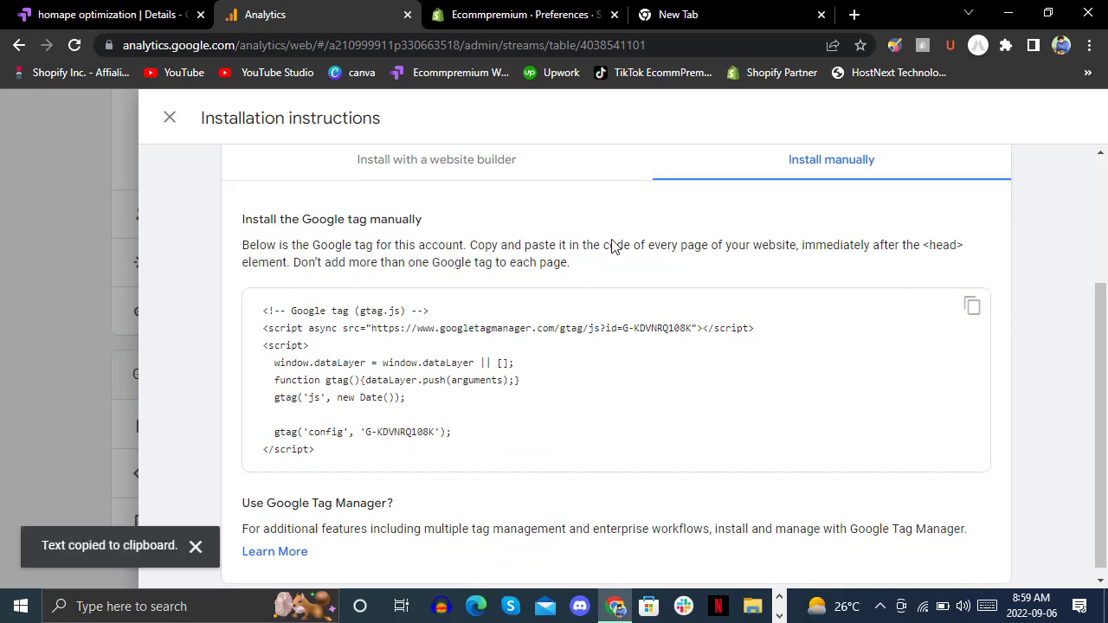
Switch to the Shopify admin and open theme.liquid in the code editor of the live Refresh theme
click(532, 12)
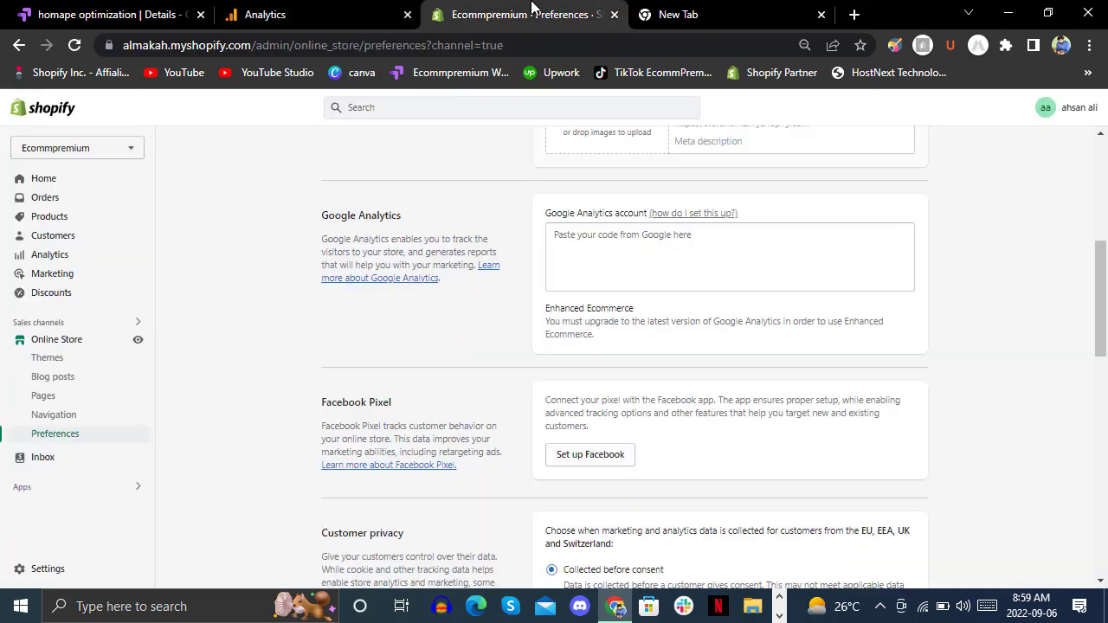
click(67, 345)
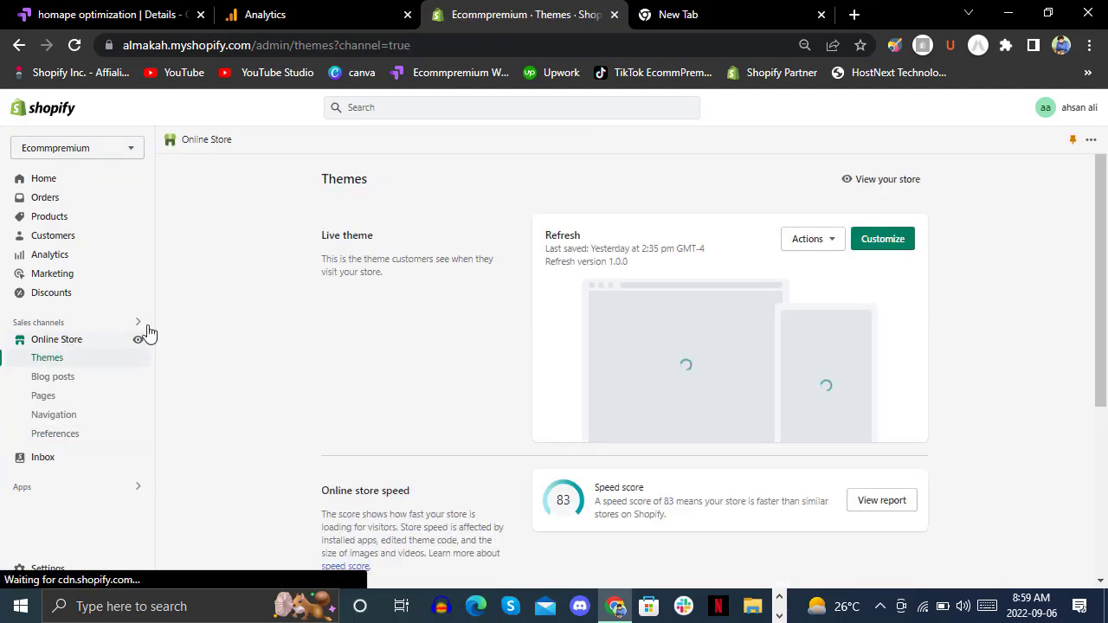
click(808, 240)
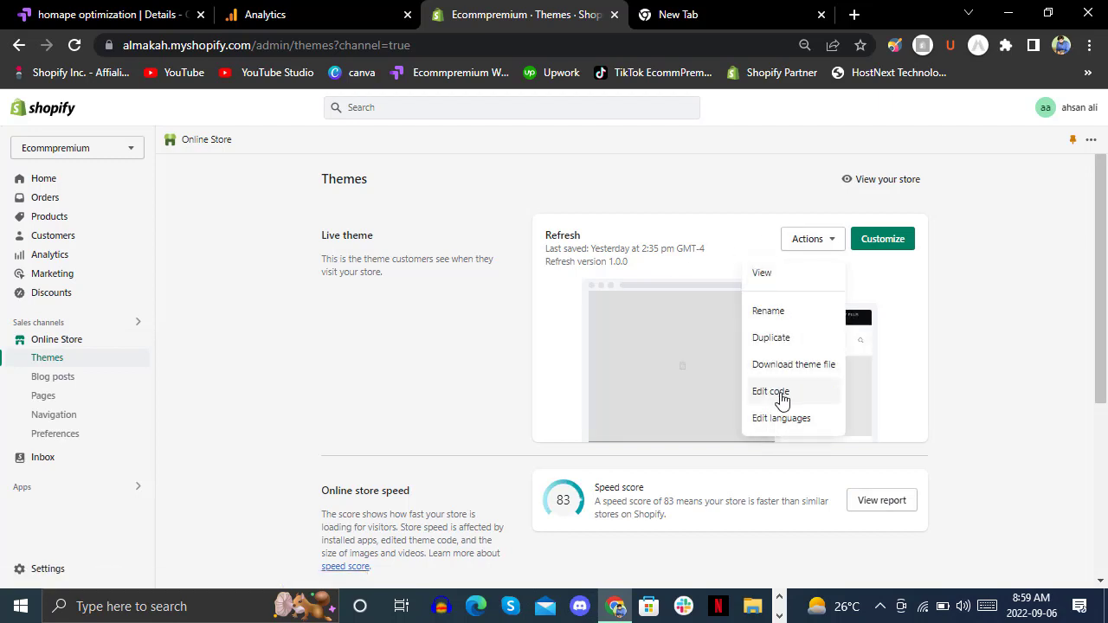
click(781, 393)
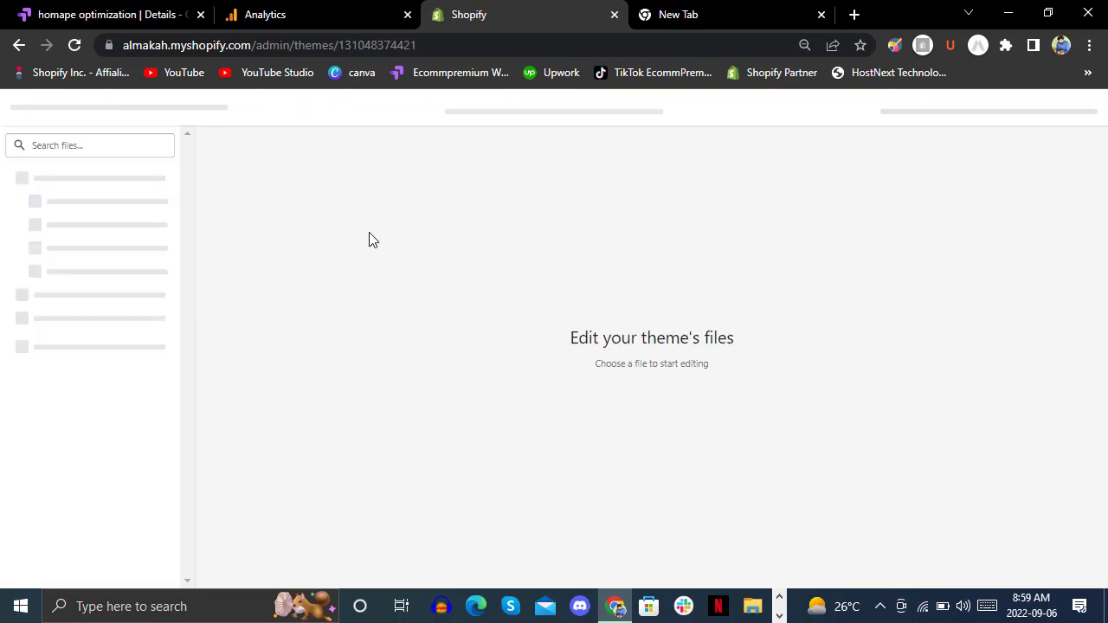
click(319, 10)
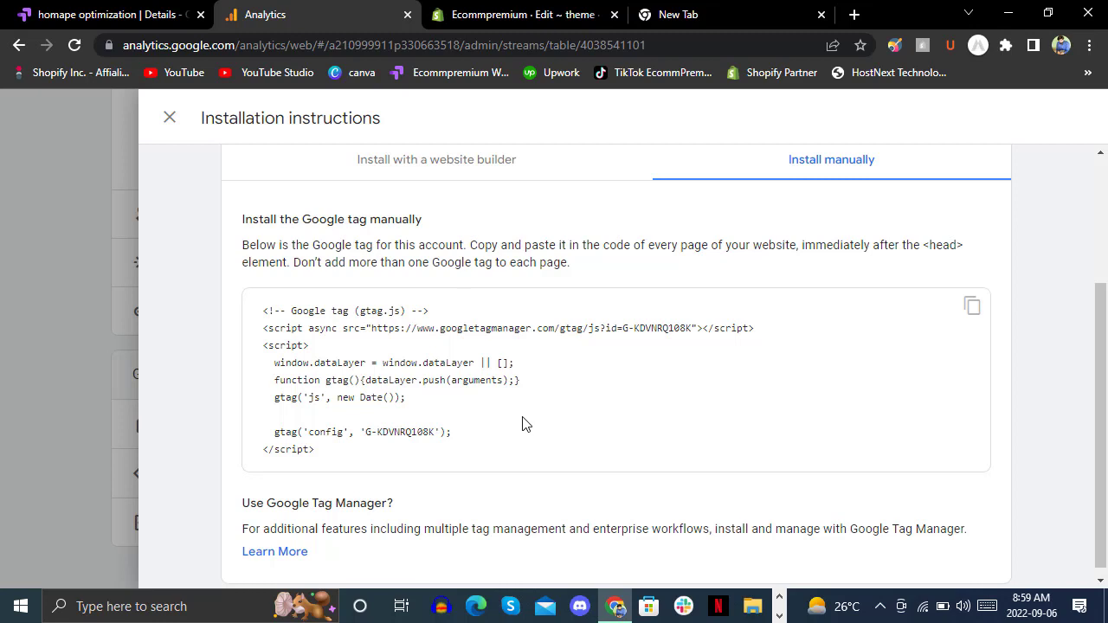
click(519, 10)
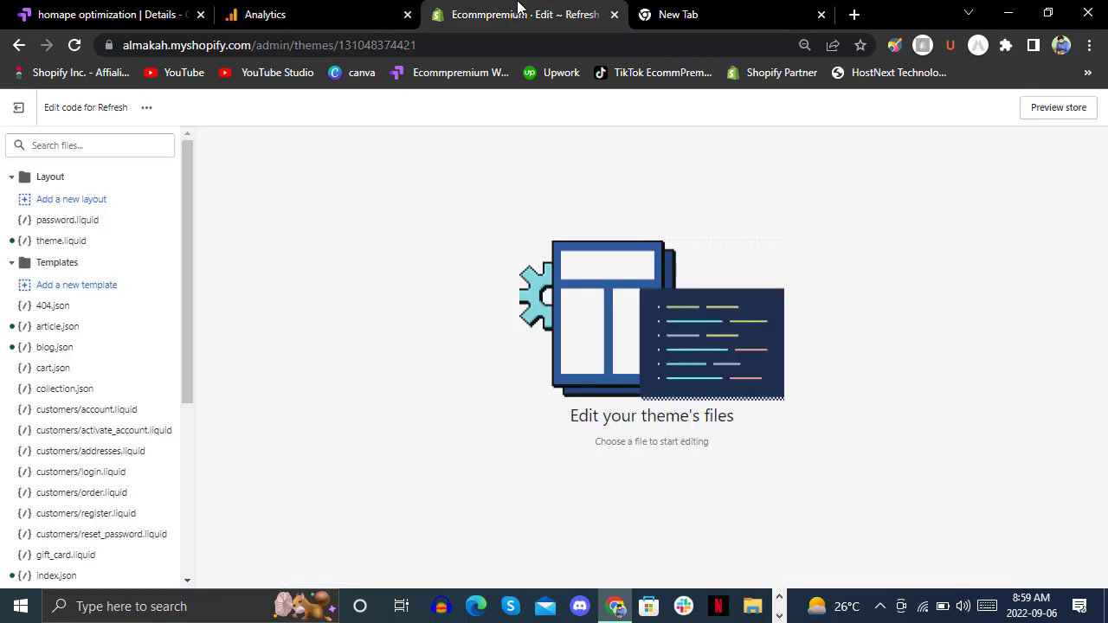
click(96, 248)
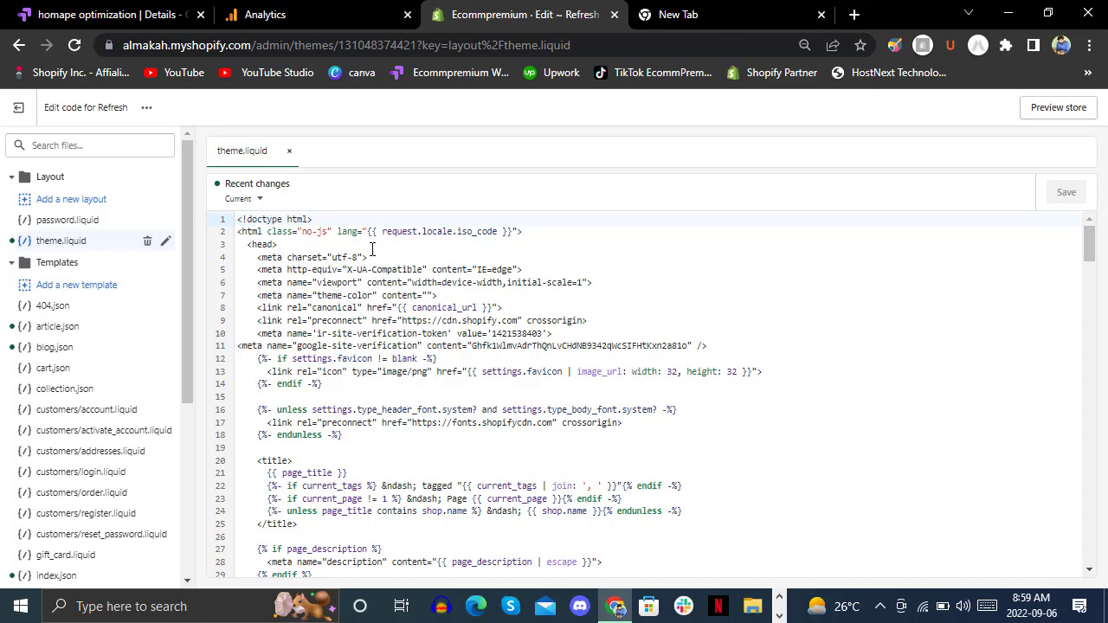
Paste the Google tag script directly below the opening head tag in theme.liquid and save the file
key(Return)
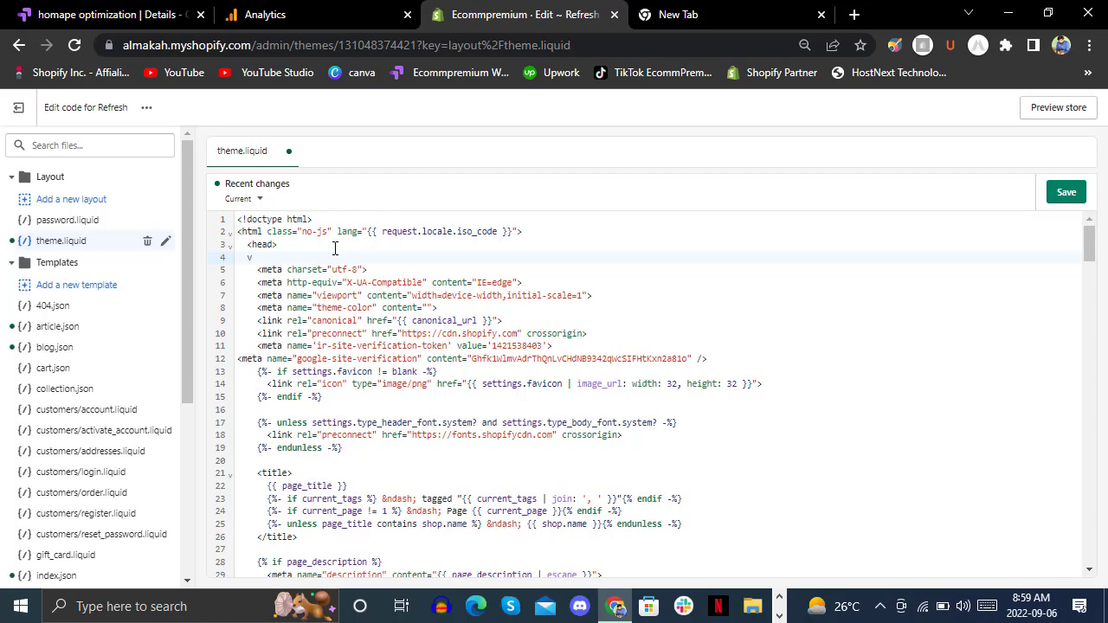
key(ctrl+v)
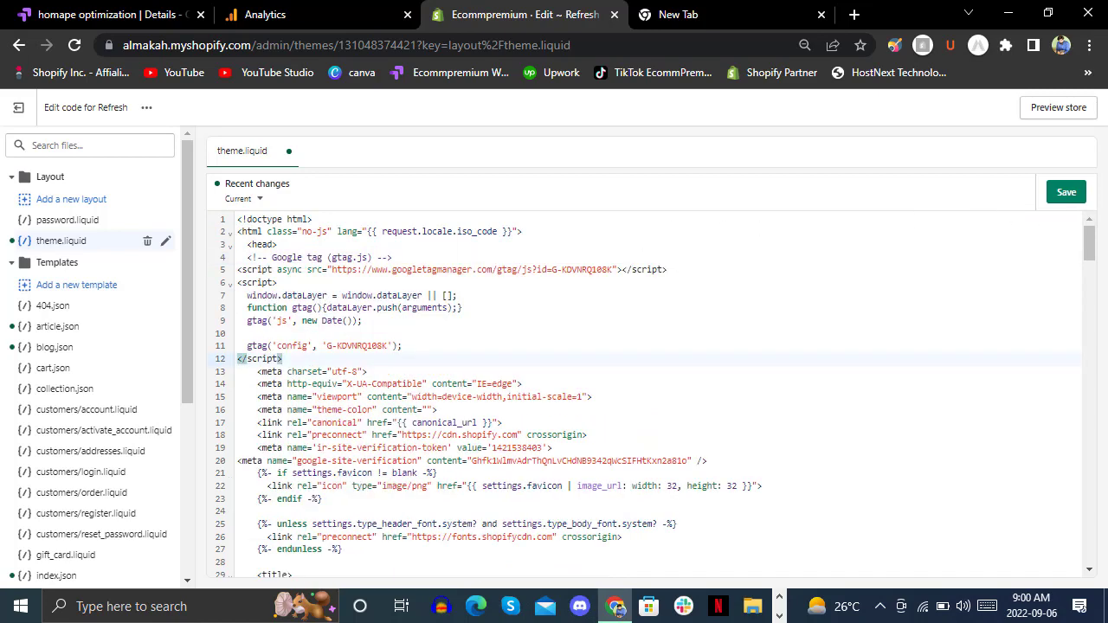
click(1066, 192)
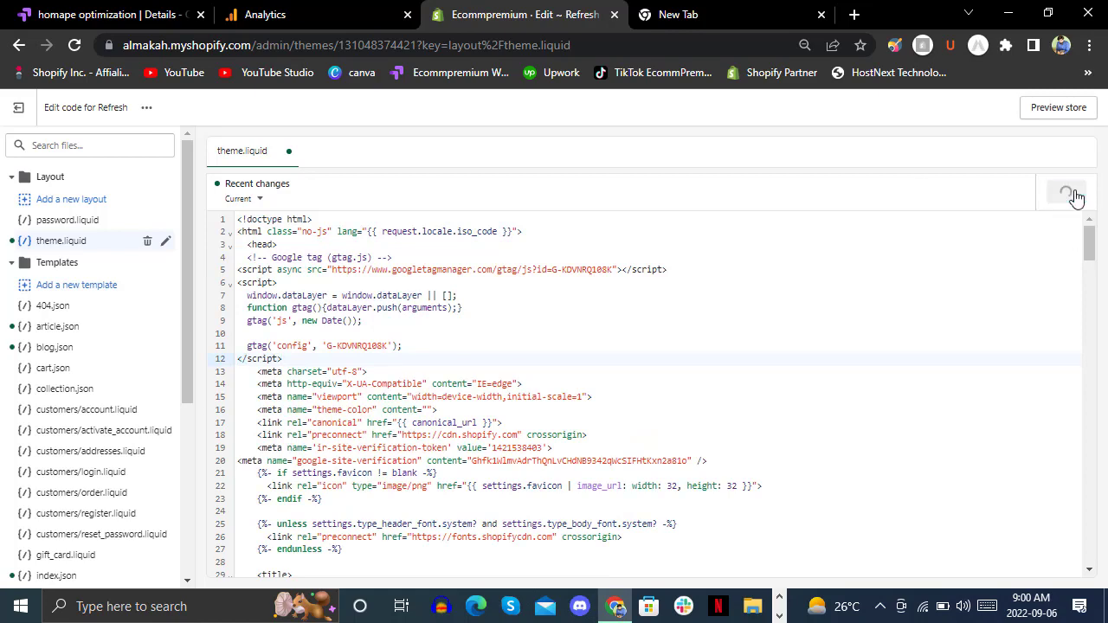
Switch back to Google Analytics, review the tag installation instructions and web stream details, and close them
click(322, 6)
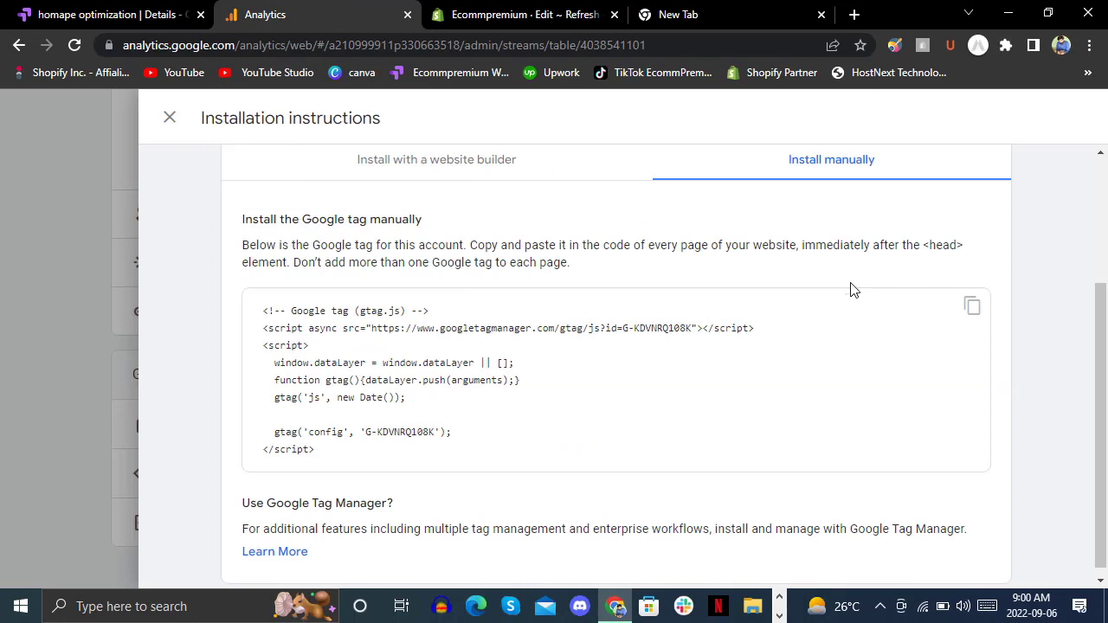
scroll(1105, 481, down, 1)
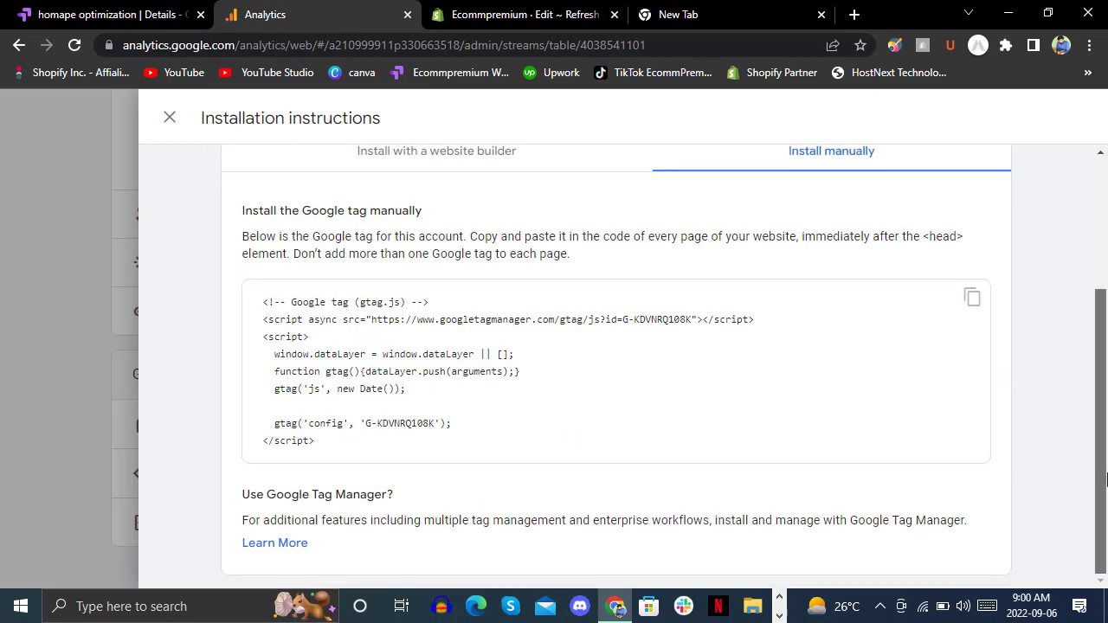
scroll(1104, 480, up, 3)
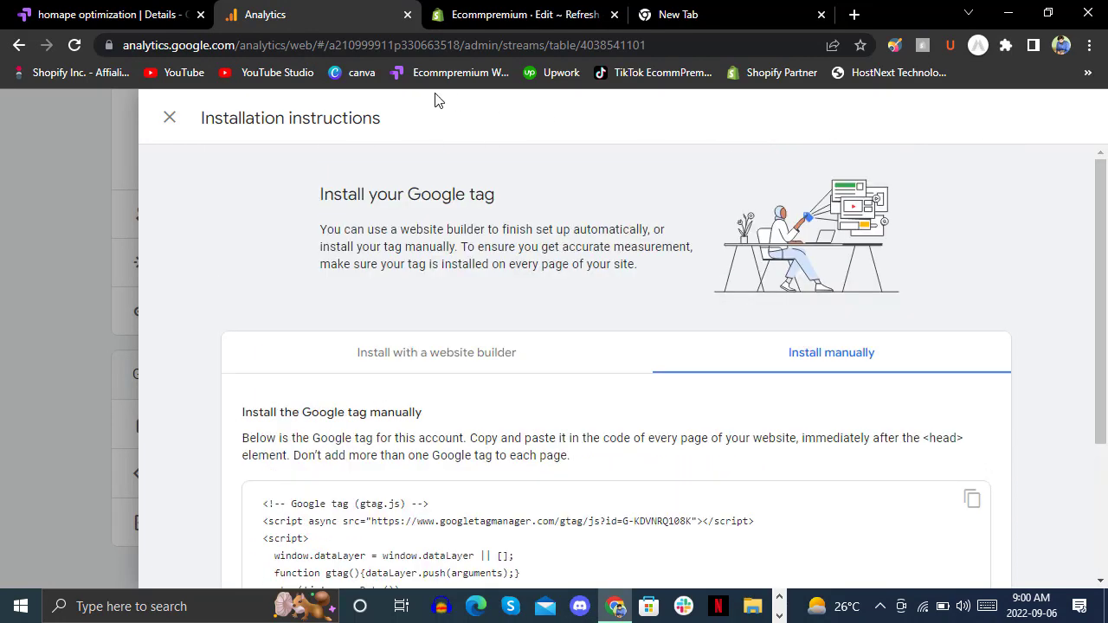
click(169, 117)
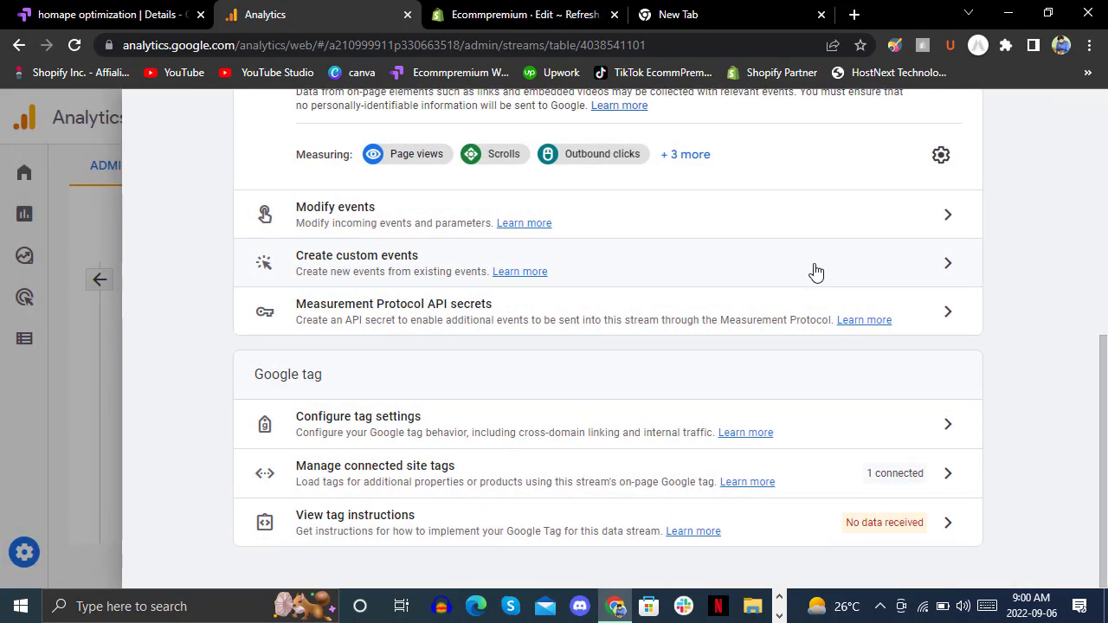
scroll(1105, 433, up, 6)
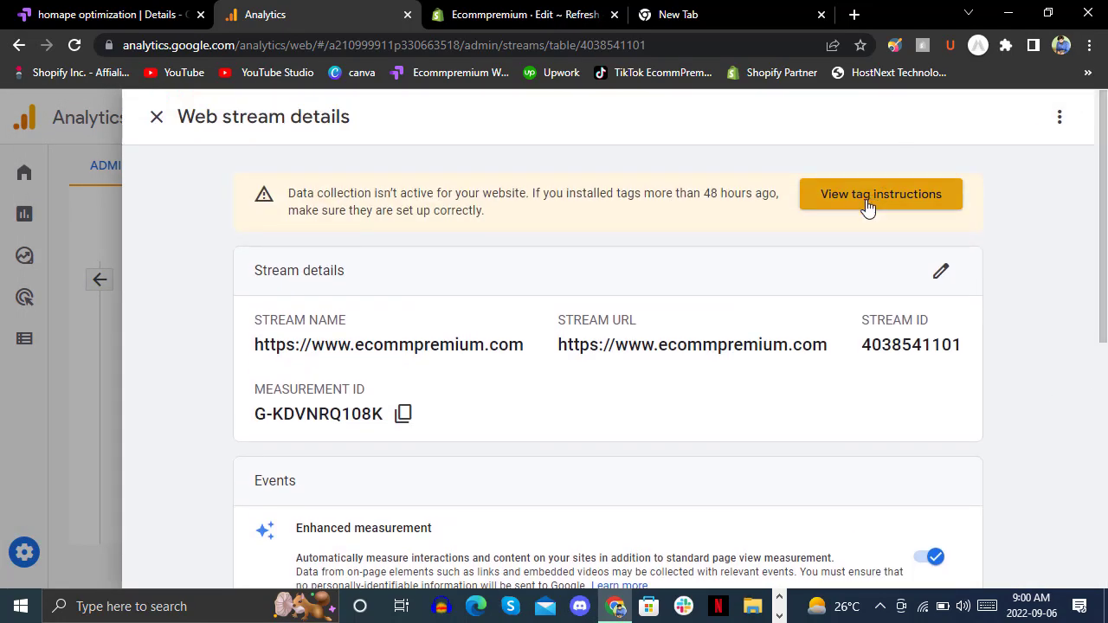
click(868, 207)
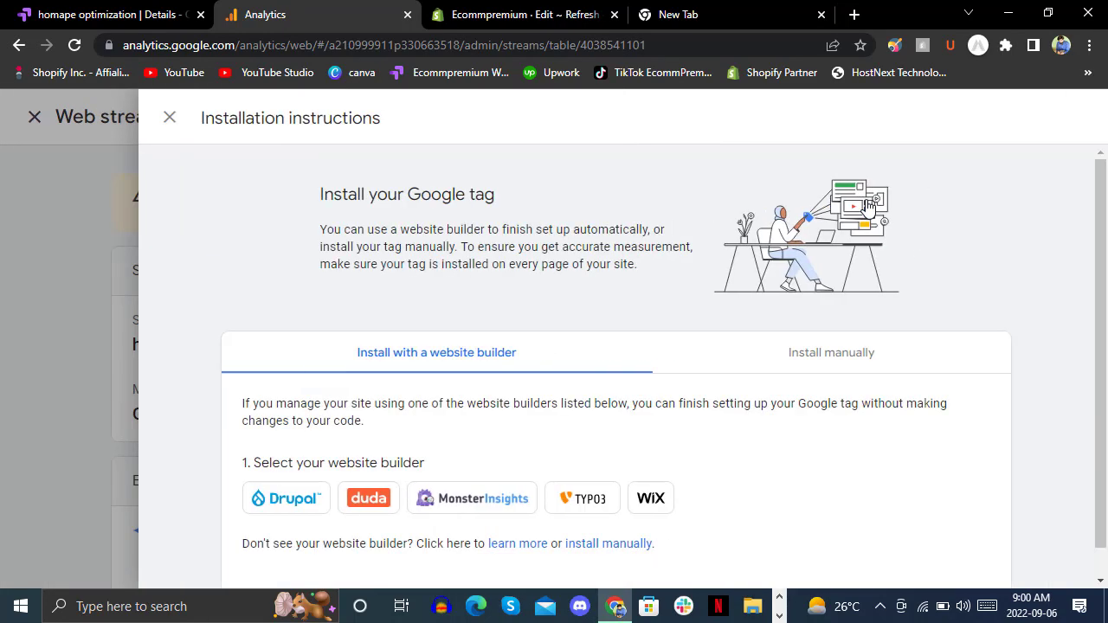
click(168, 118)
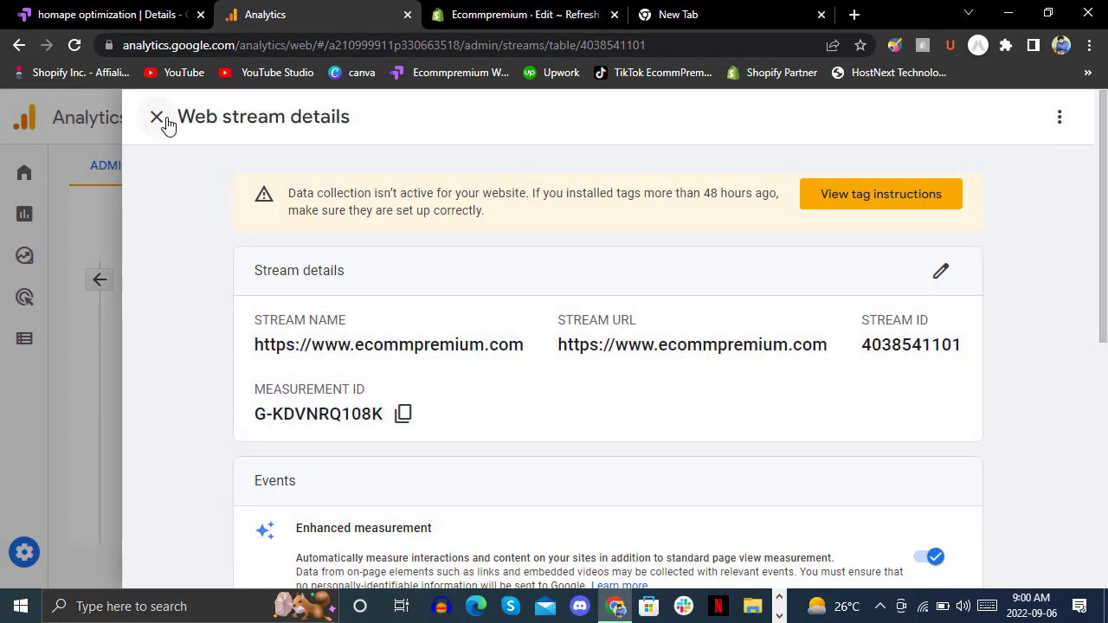
click(159, 119)
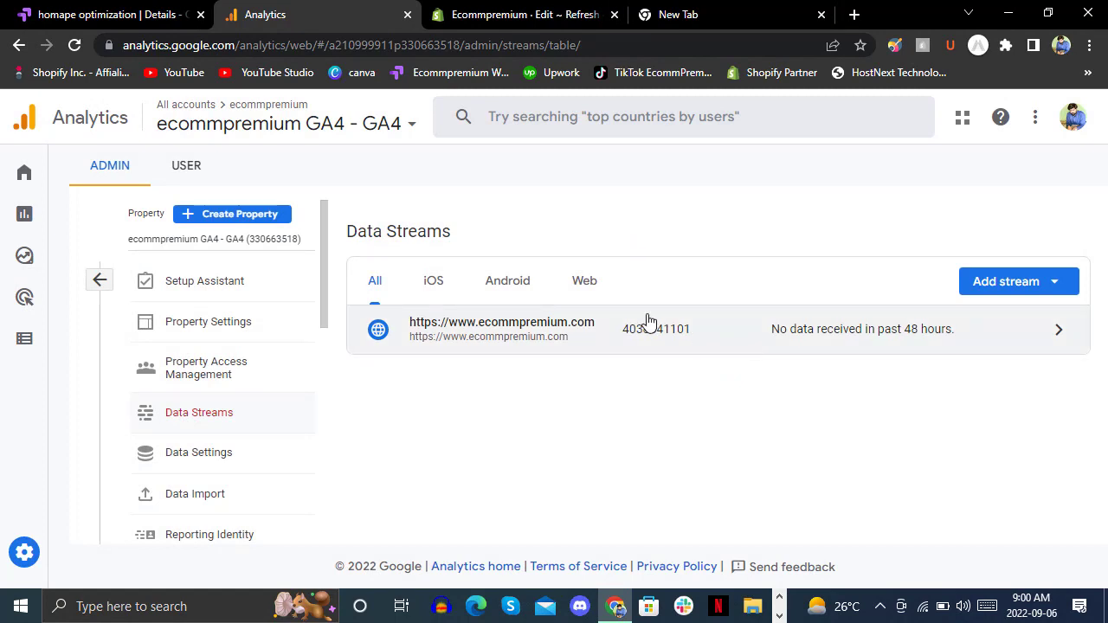
Check the web data streams and the selected ecommpremium GA4 - GA4 property, and return to the admin overview
click(601, 289)
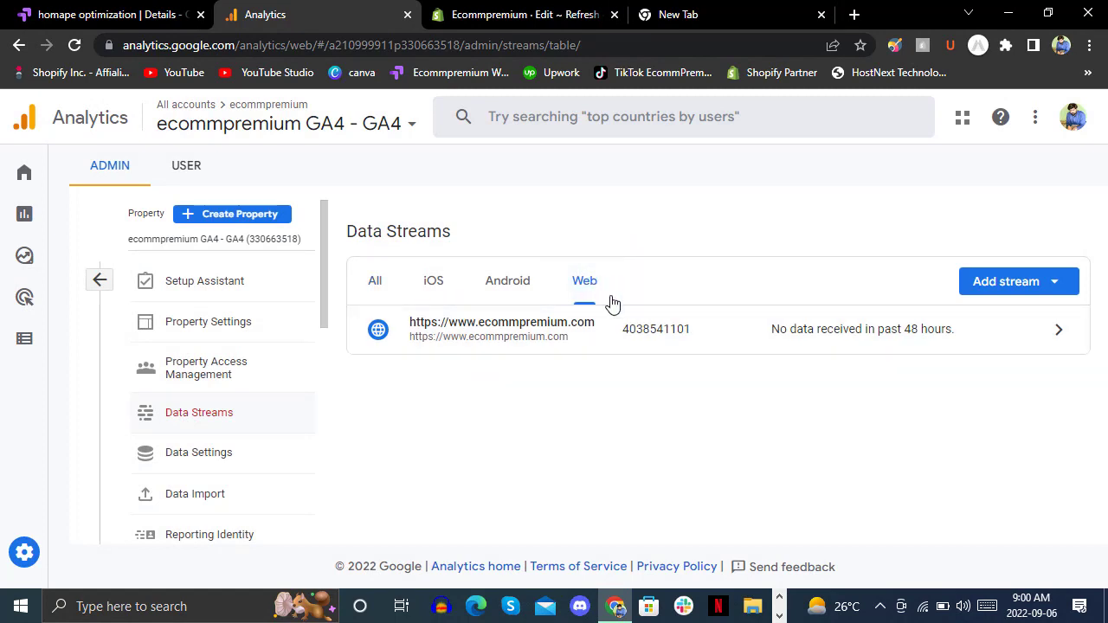
click(272, 248)
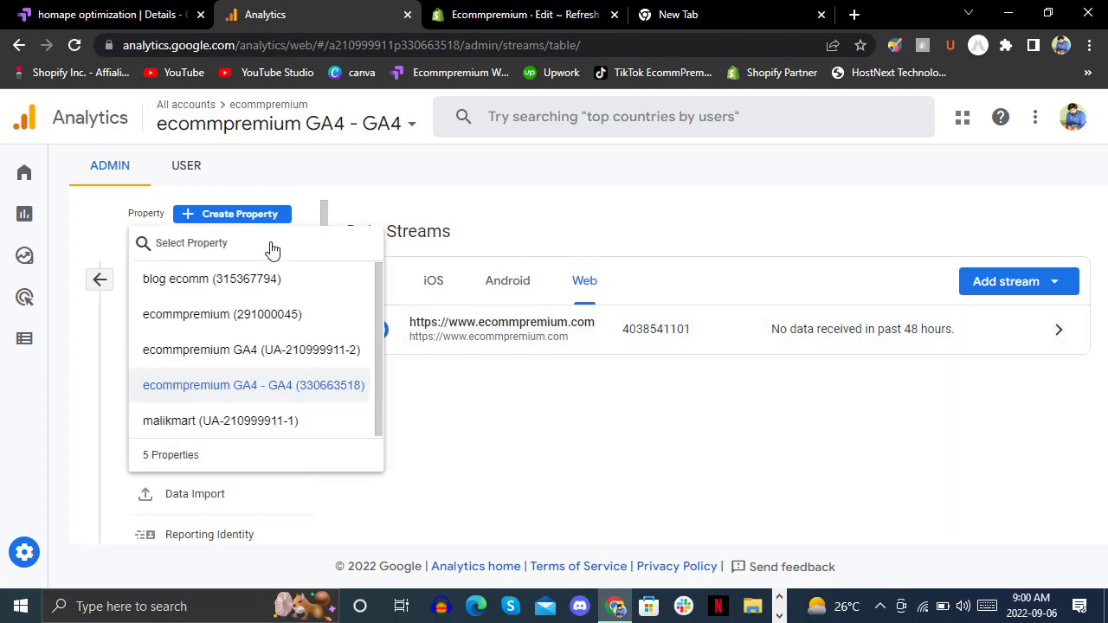
click(269, 389)
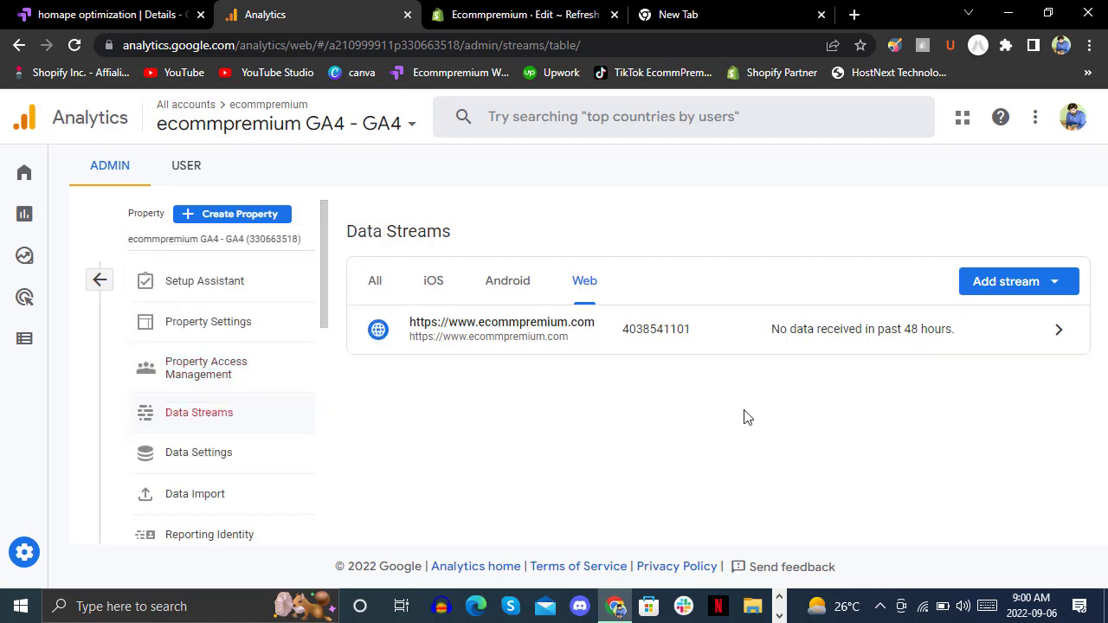
click(379, 284)
click(96, 280)
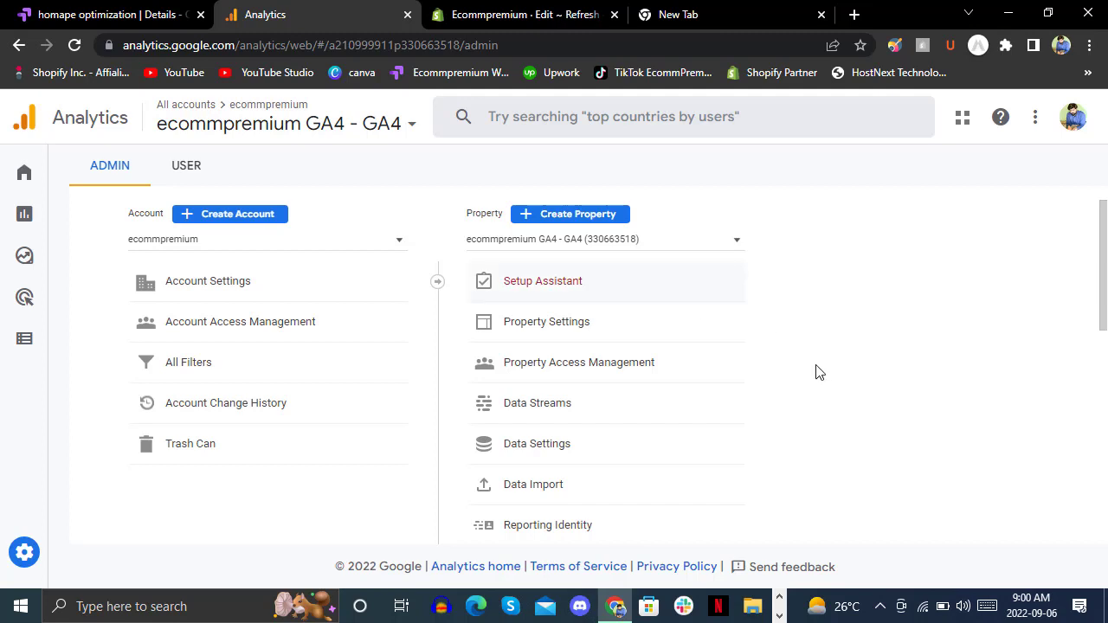
Review the property settings, account settings and account access management for ecommpremium
click(543, 338)
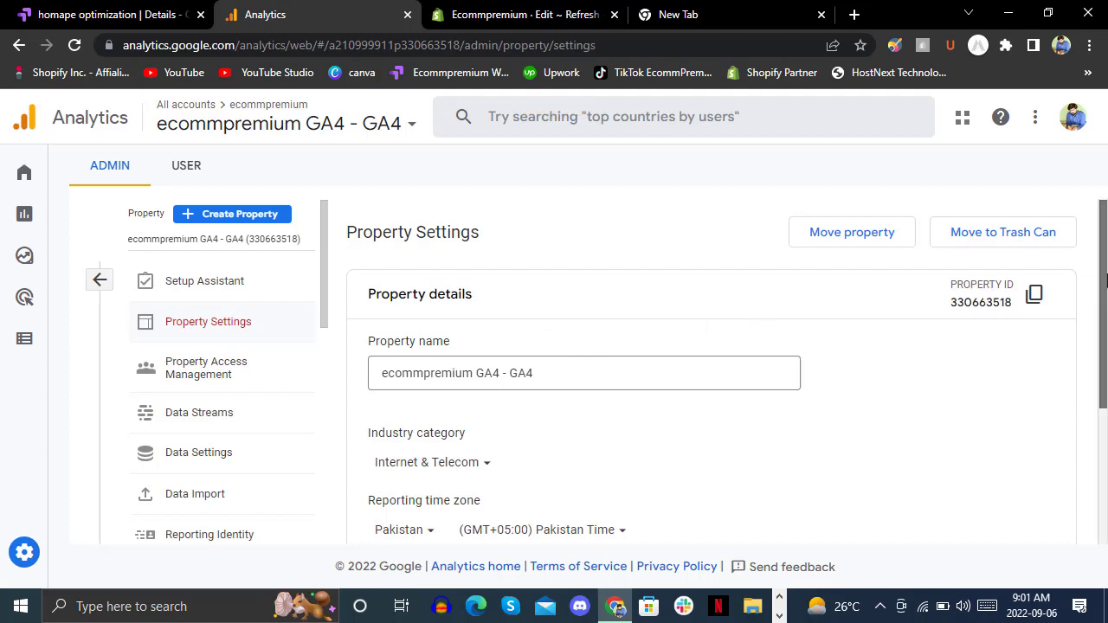
mouse_move(1105, 278)
mouse_down()
mouse_move(1105, 440)
mouse_move(1101, 257)
mouse_up()
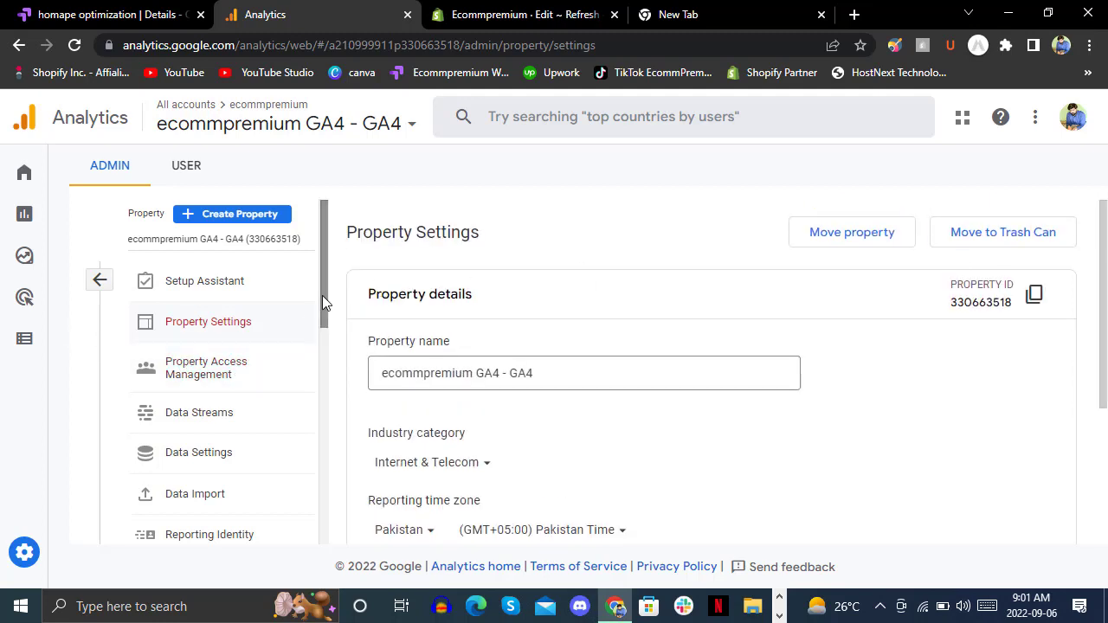
drag(325, 298, 298, 268)
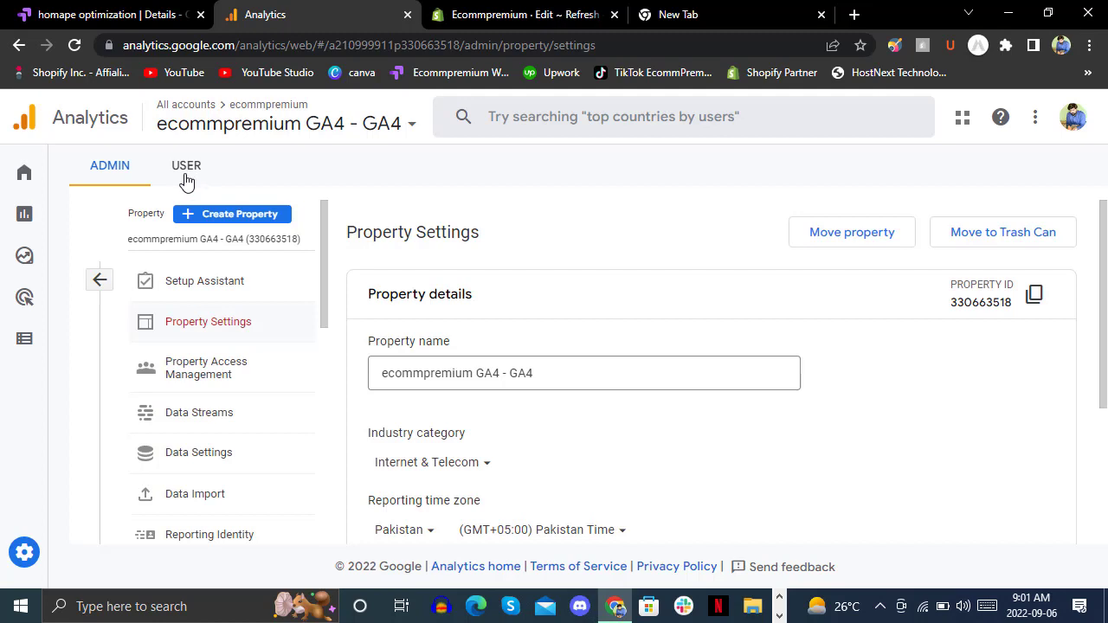
click(99, 279)
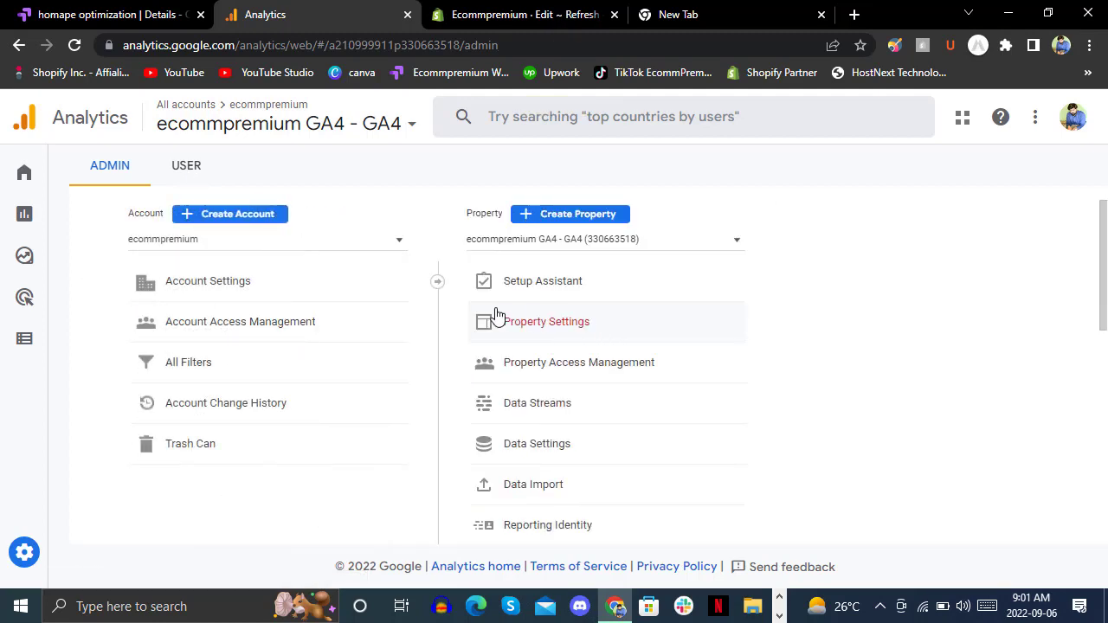
click(255, 294)
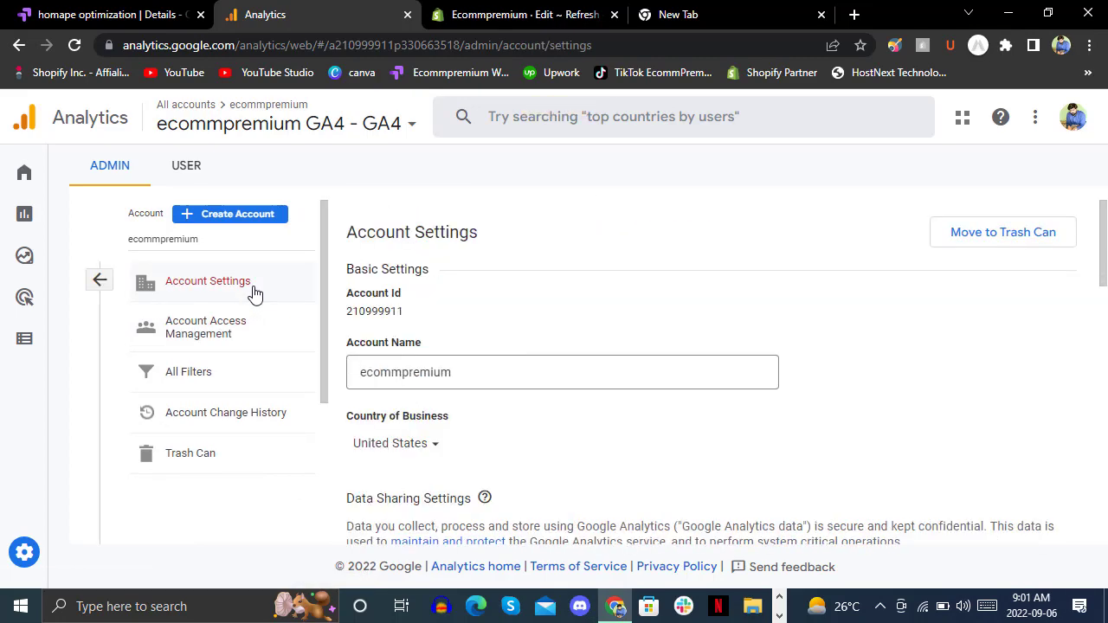
click(230, 339)
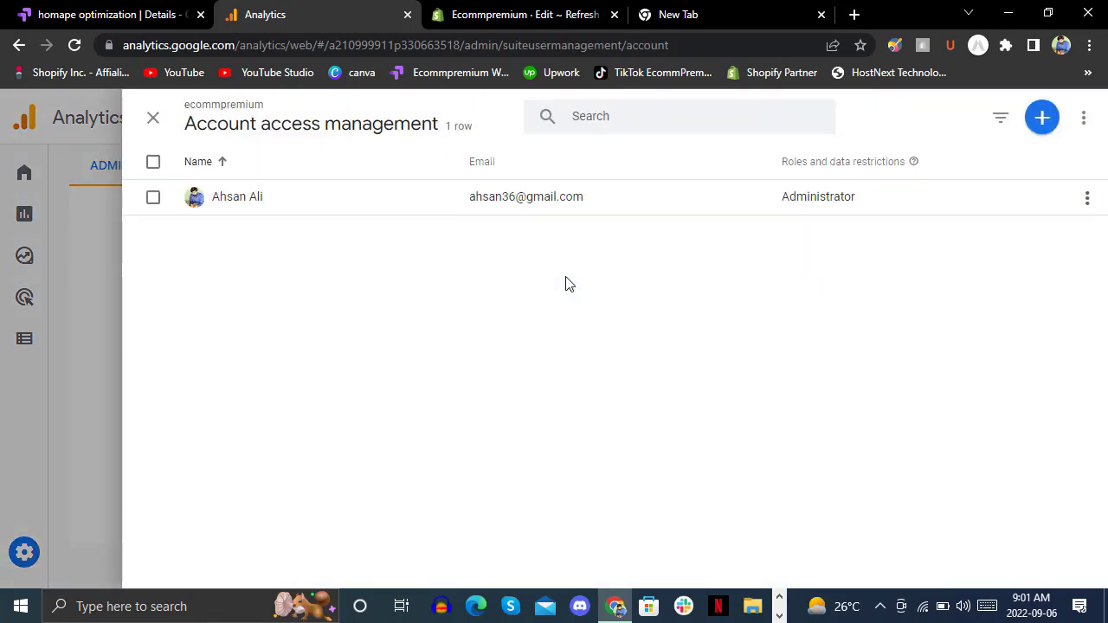
click(154, 118)
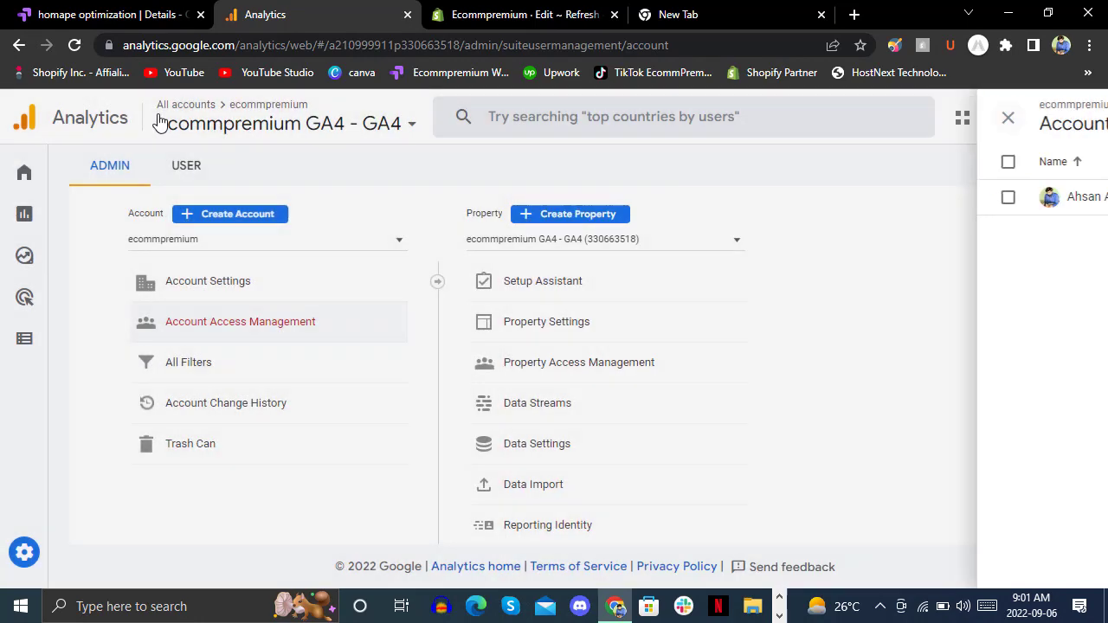
Open the Setup Assistant for ecommpremium GA4 - GA4 and check the available actions for Google signals and website data collection
click(530, 287)
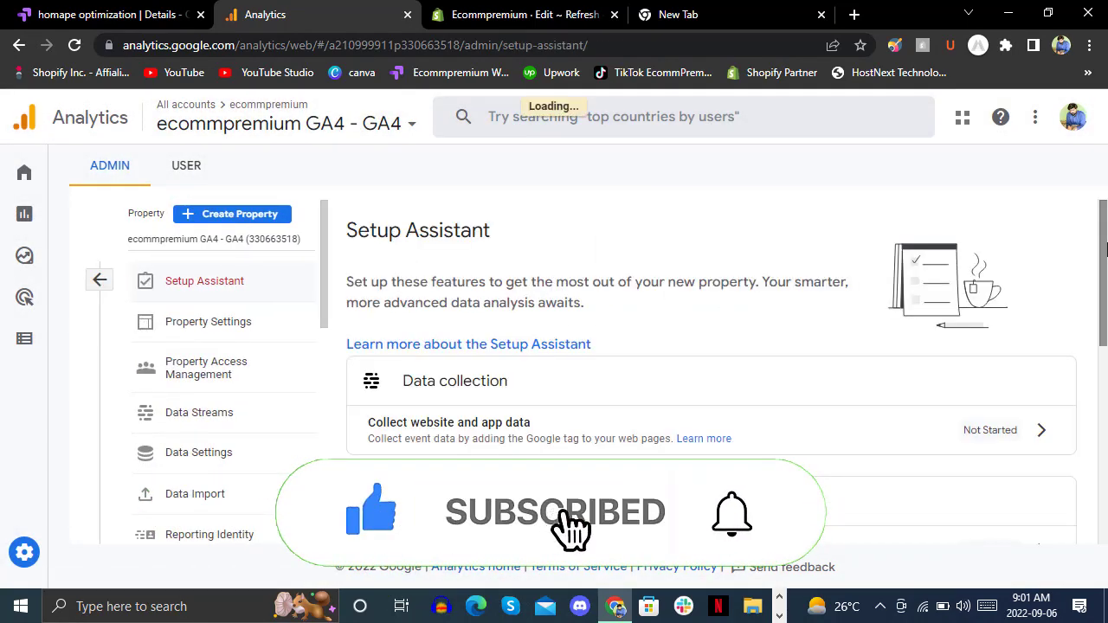
drag(1105, 250, 1106, 312)
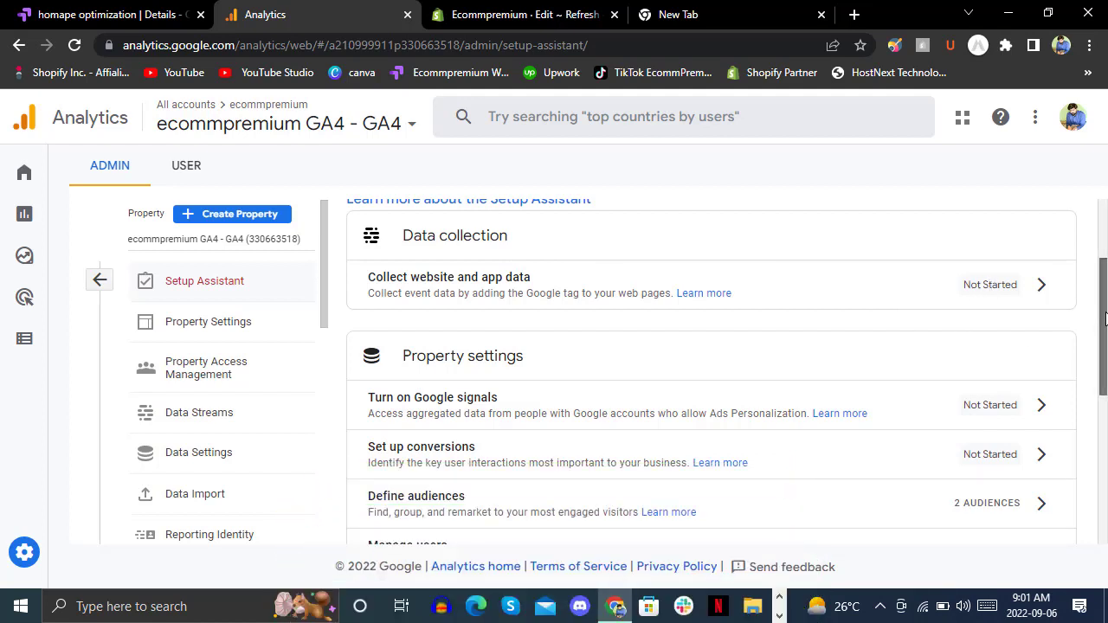
scroll(1105, 319, down, 1)
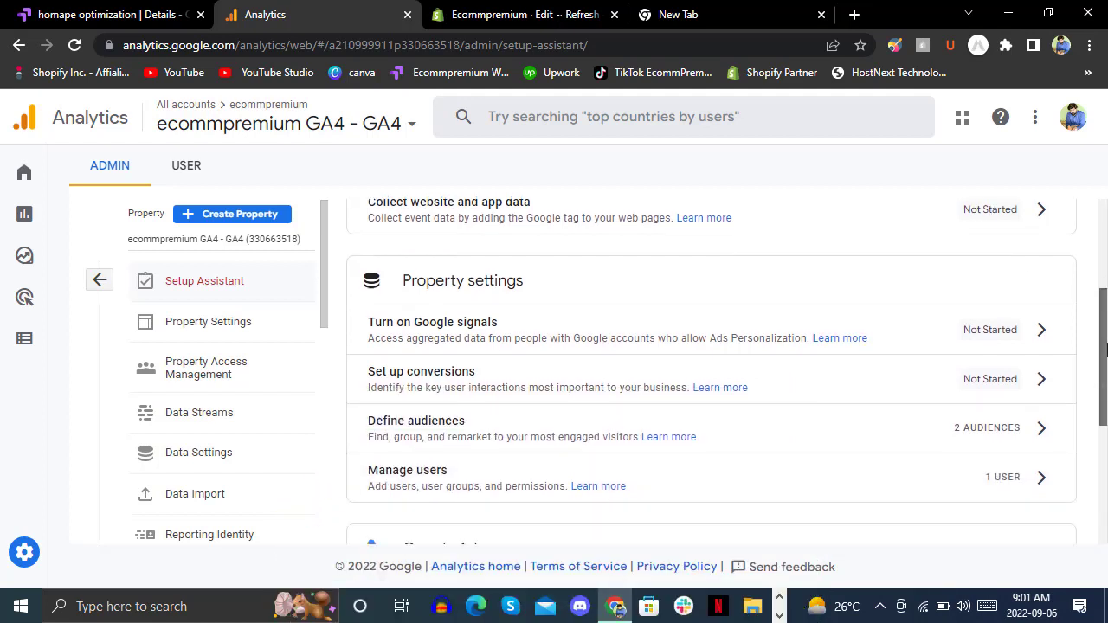
click(1042, 335)
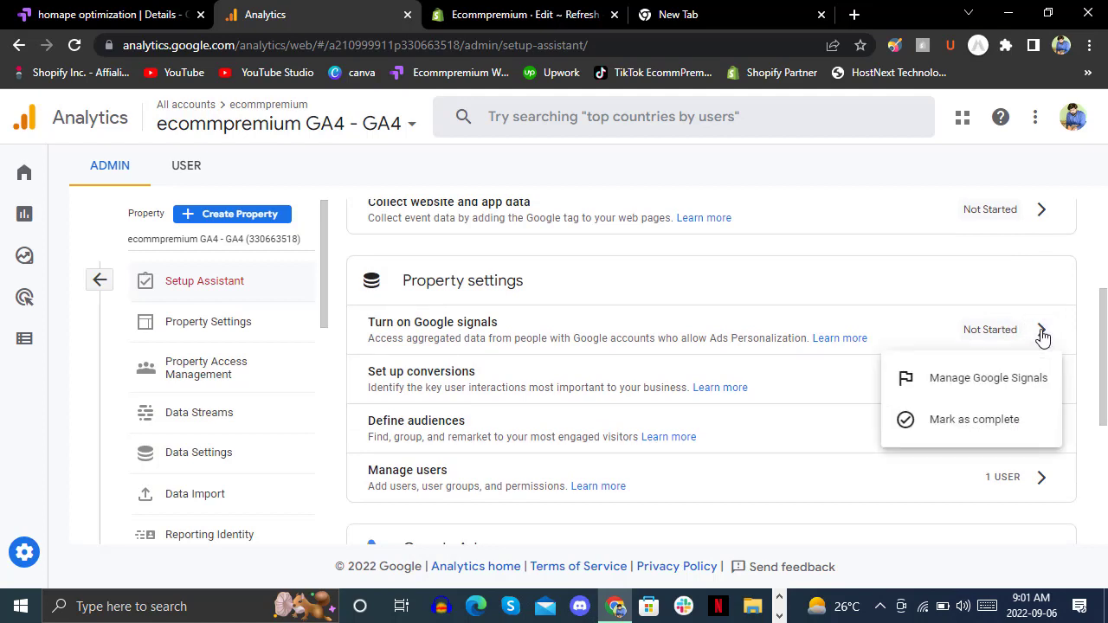
click(1042, 215)
click(1043, 215)
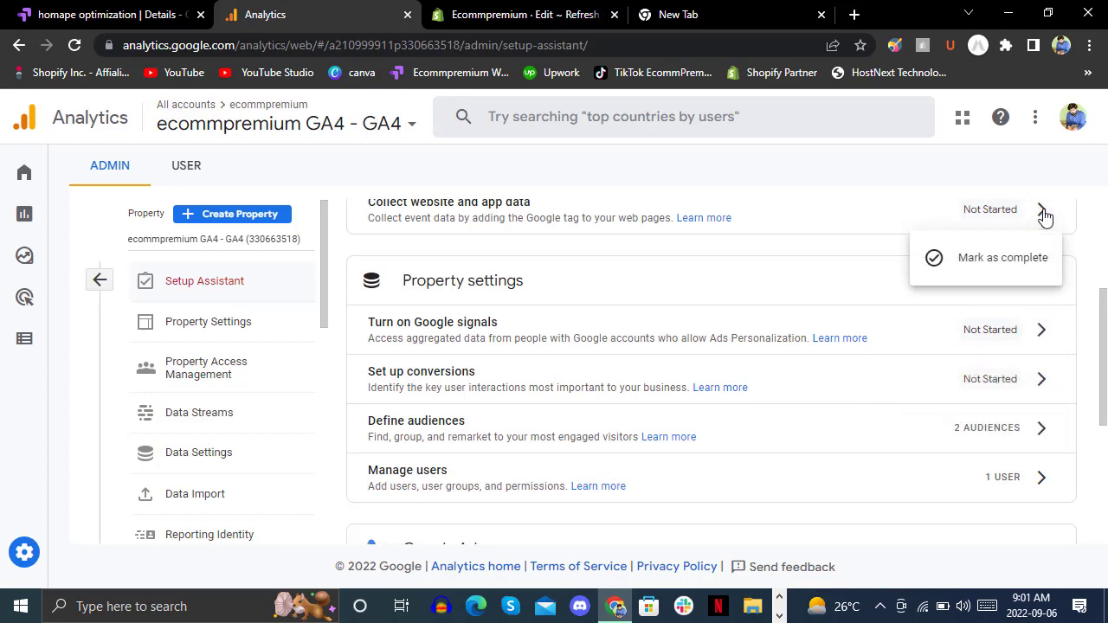
click(1044, 215)
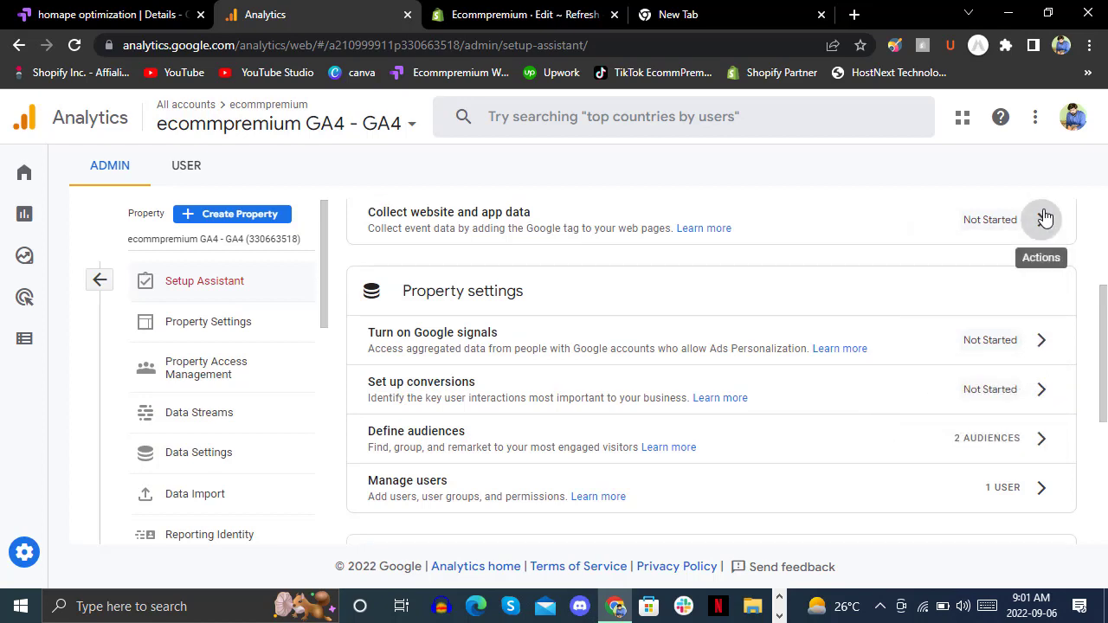
click(1043, 215)
click(1043, 216)
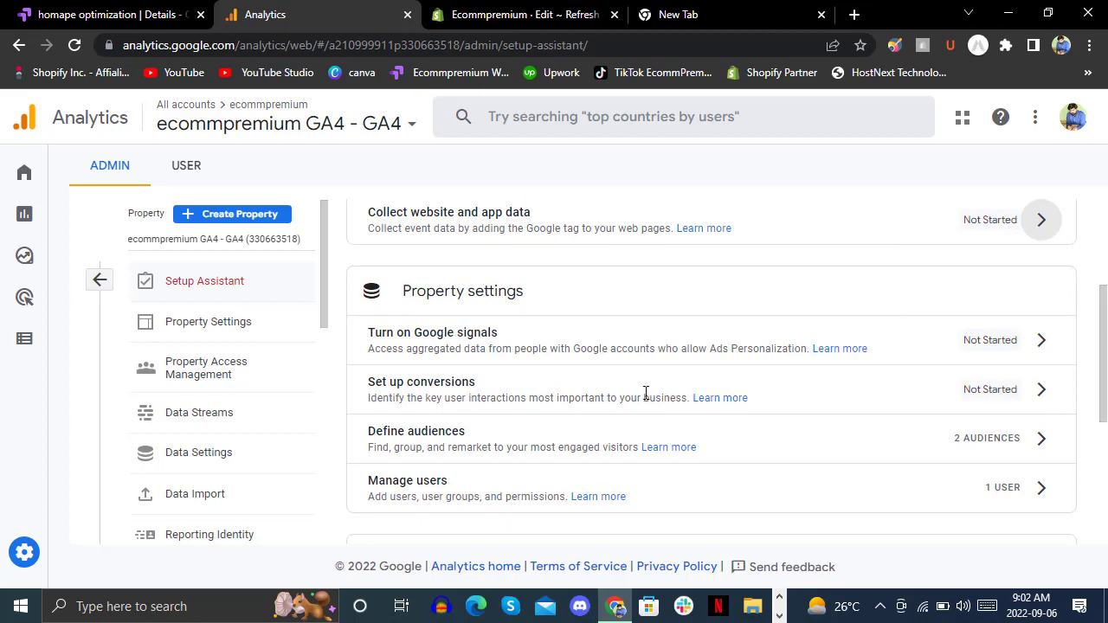
Review the Google Ads and advanced setup sections of the Setup Assistant, and return to the admin overview
scroll(1102, 407, down, 3)
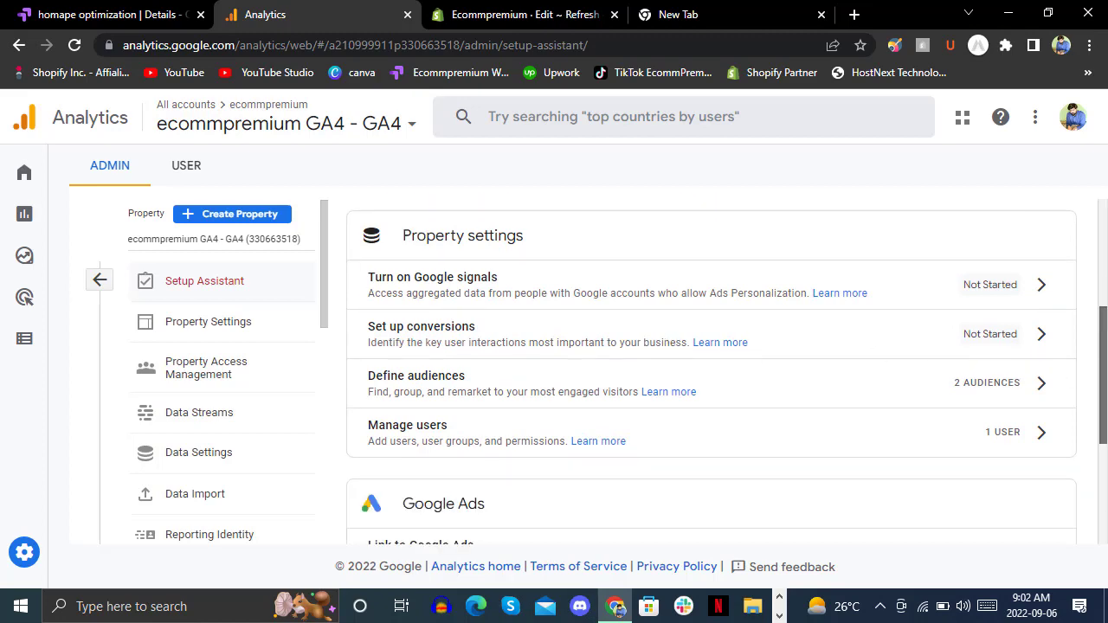
scroll(1102, 406, down, 1)
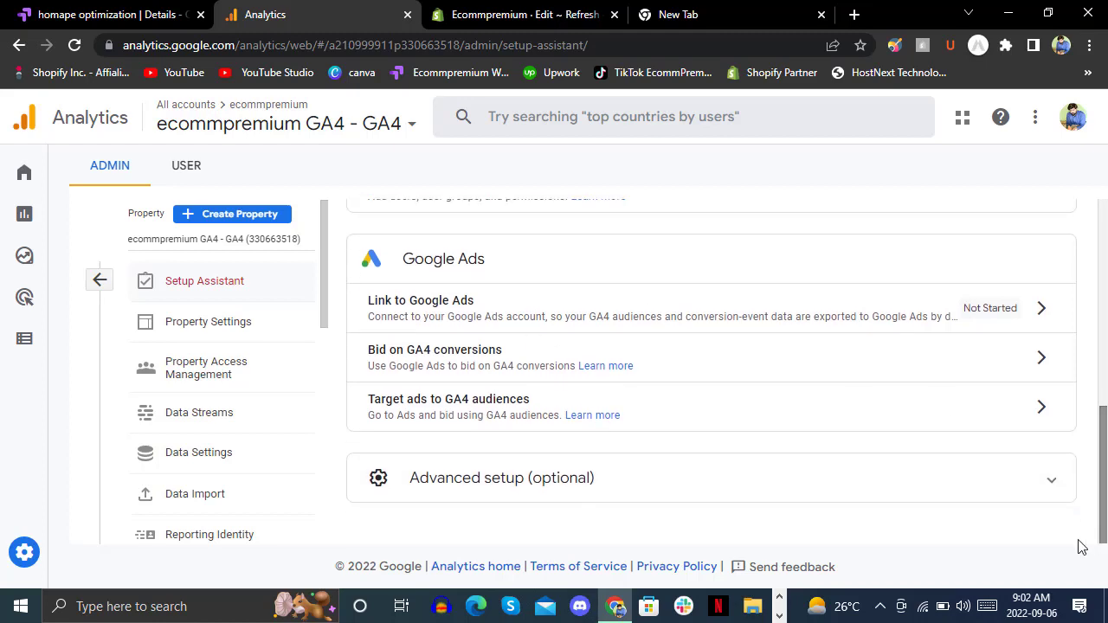
click(1012, 485)
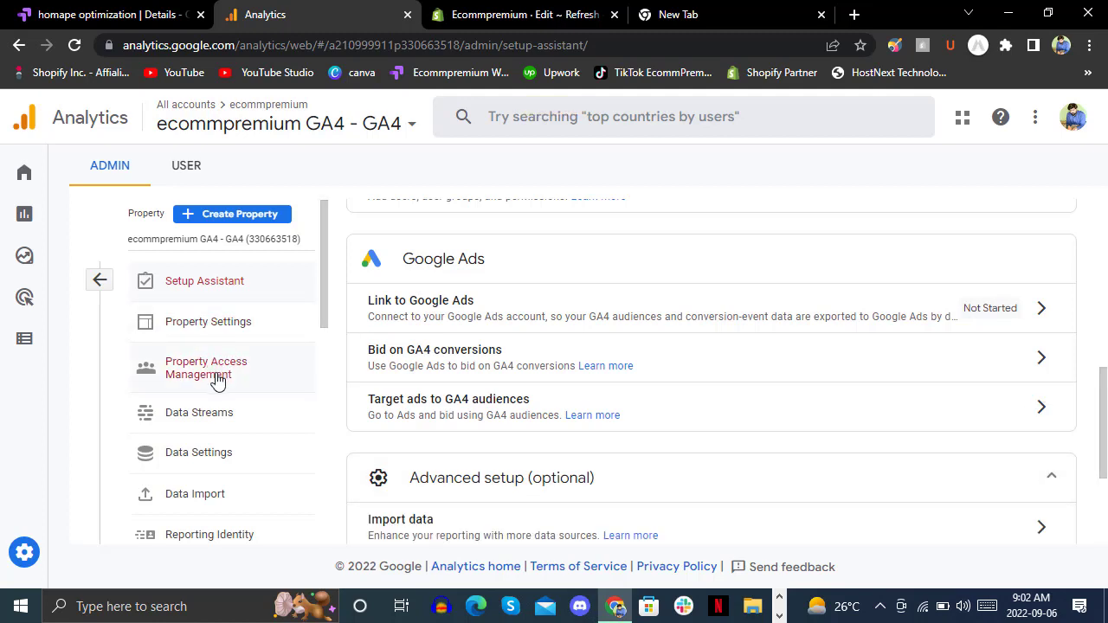
click(99, 280)
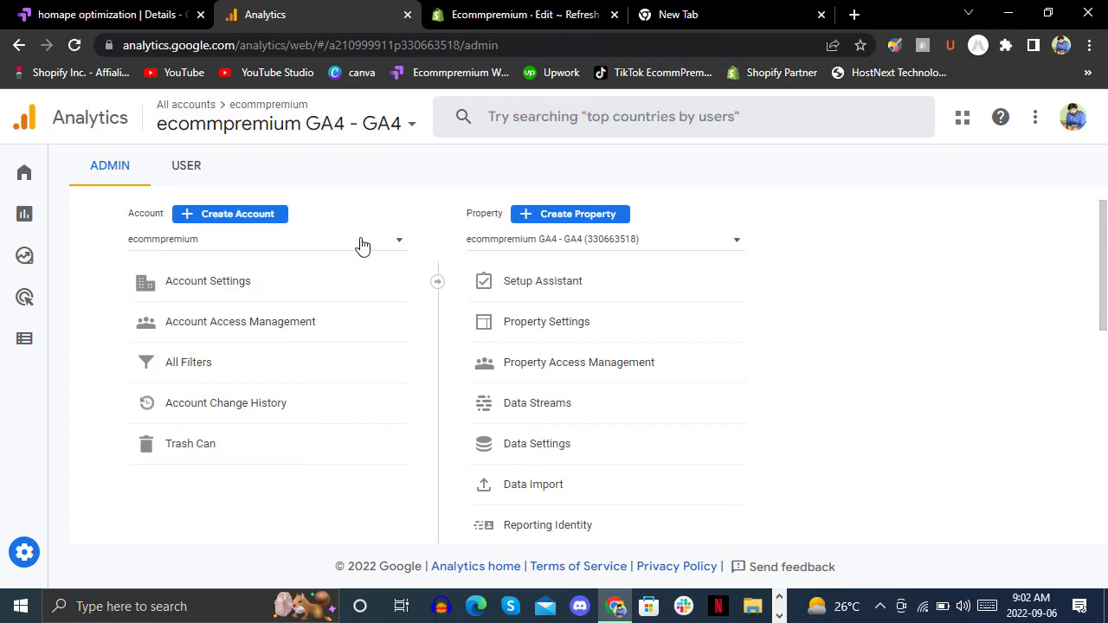
Check the list of Analytics accounts and open the All Web Site Data view of the ecommpremium GA4 property
click(367, 244)
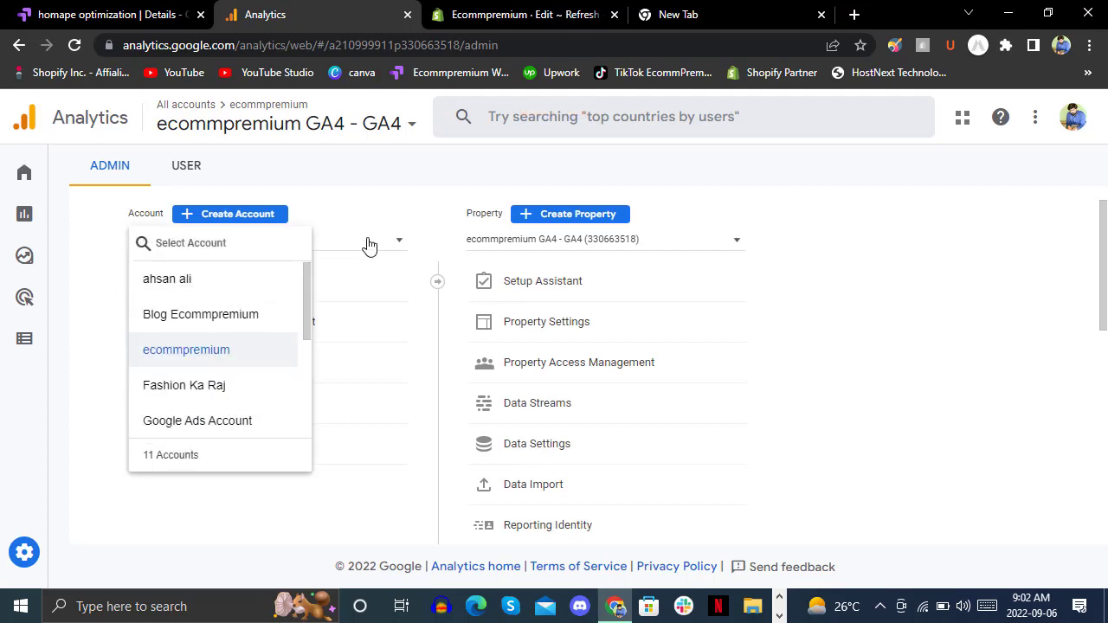
click(352, 116)
click(352, 115)
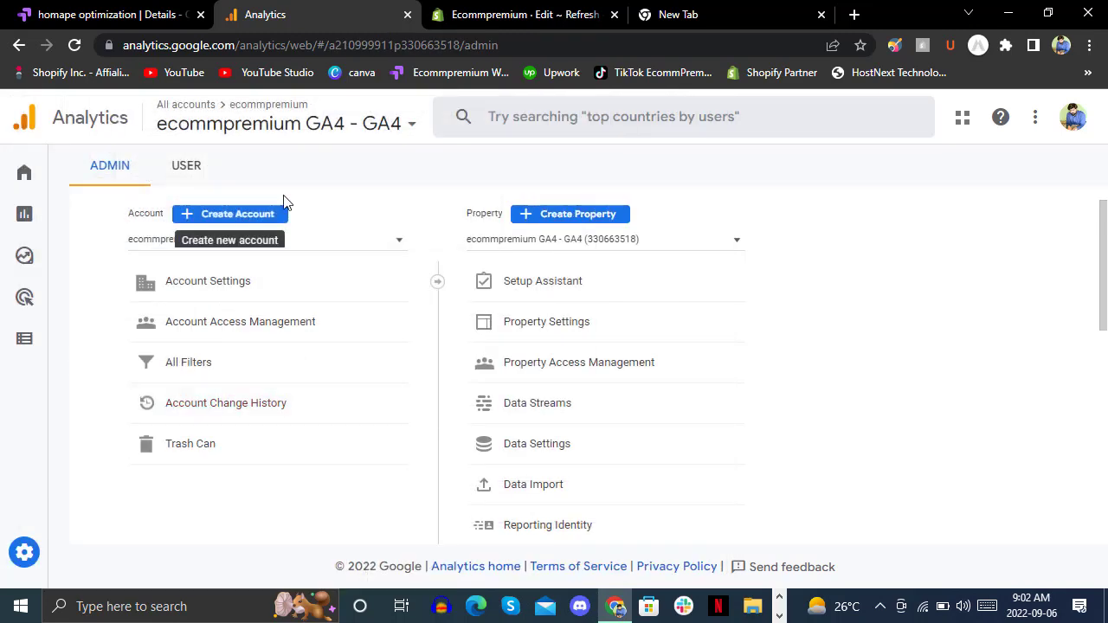
click(328, 132)
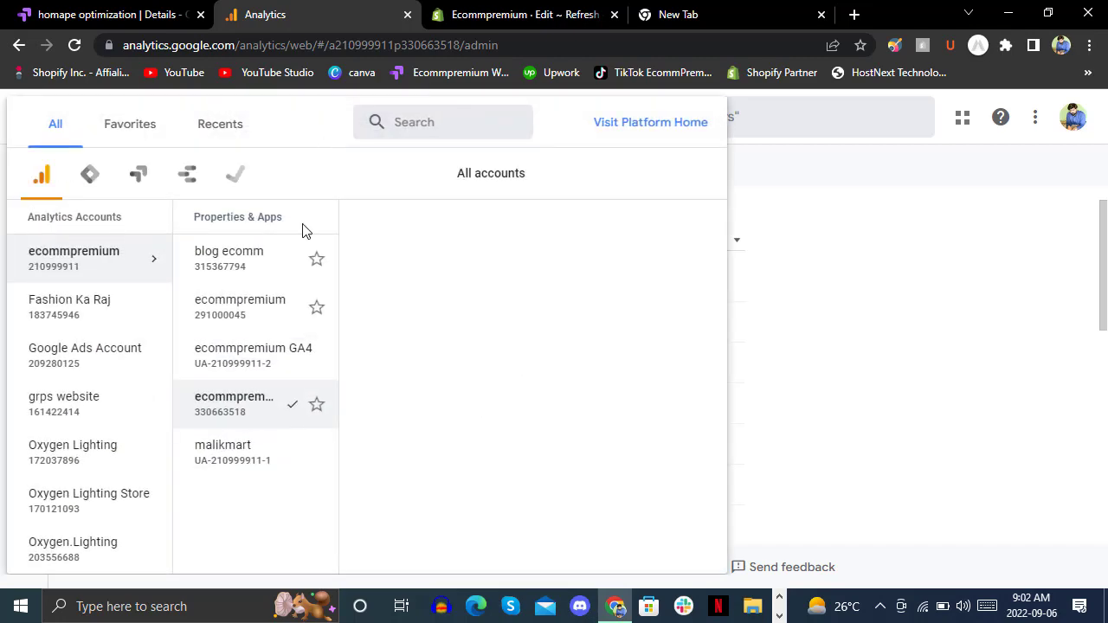
click(292, 360)
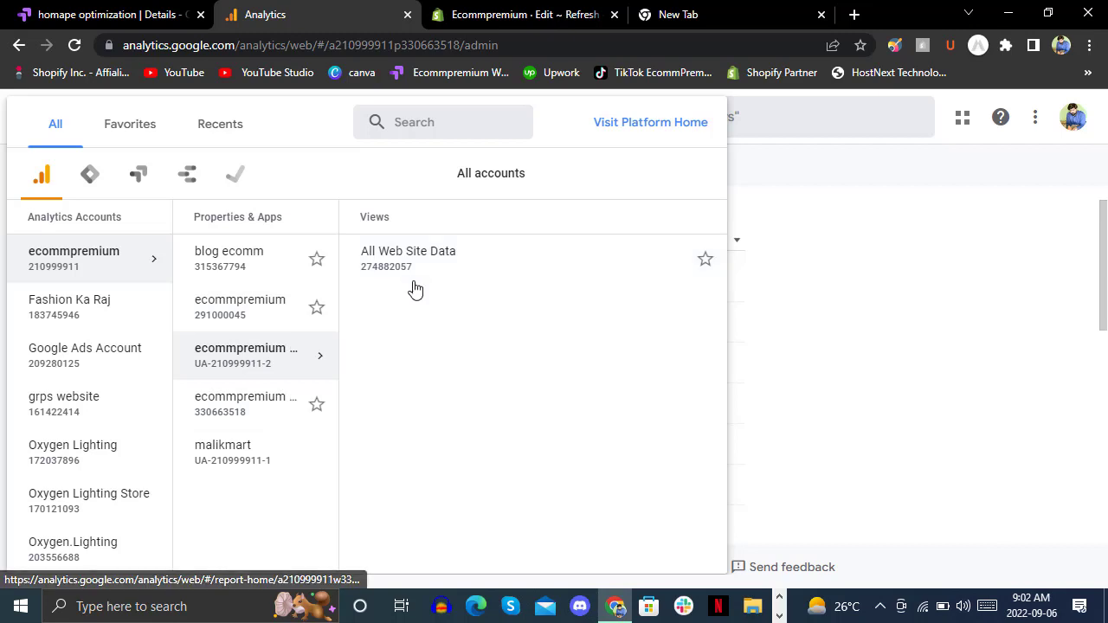
click(422, 273)
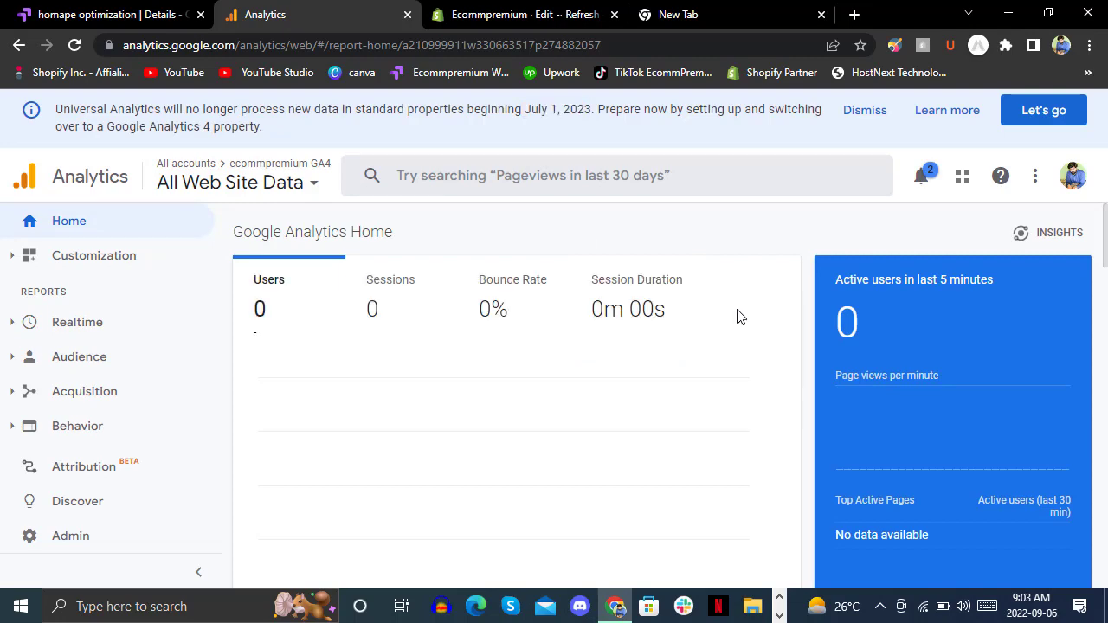
Switch to the Shopify theme code editor, check the theme's extra options, and return to Google Analytics
click(509, 4)
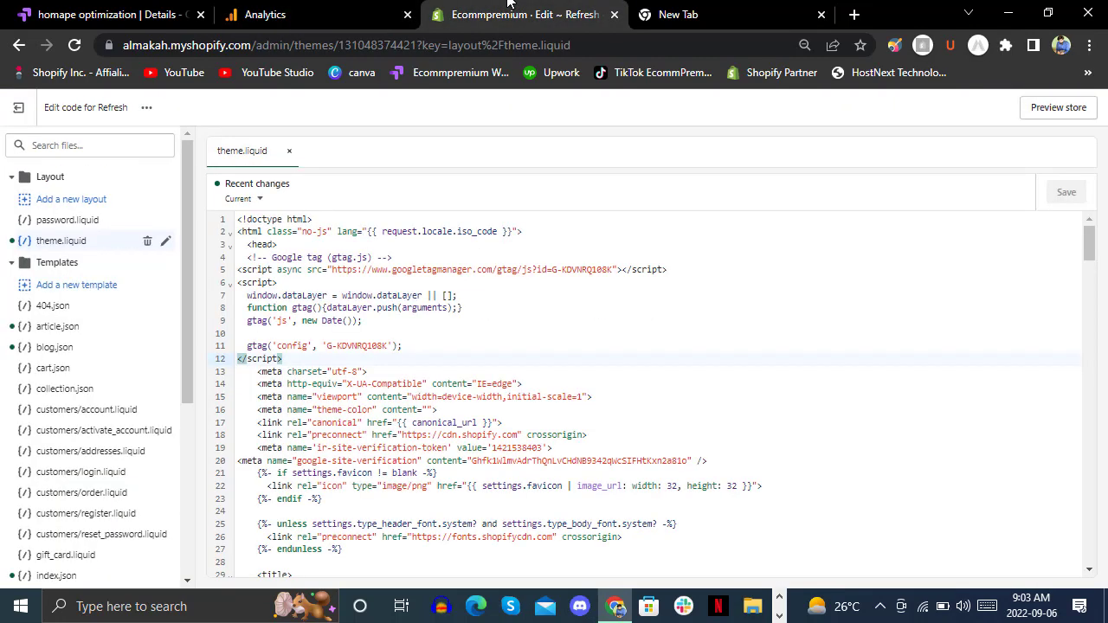
click(146, 109)
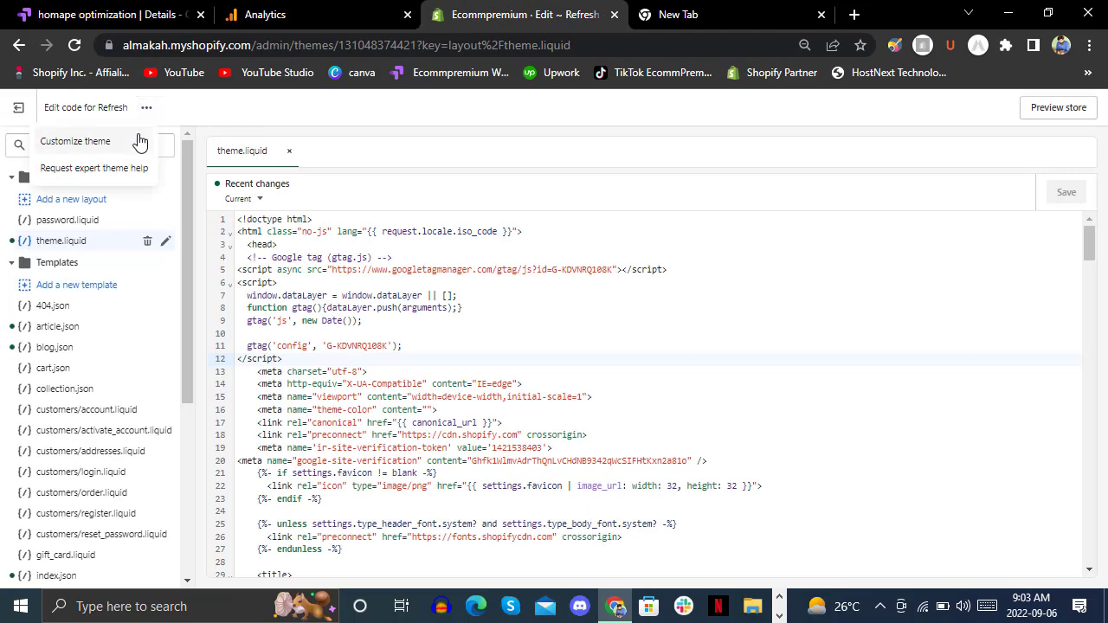
click(272, 116)
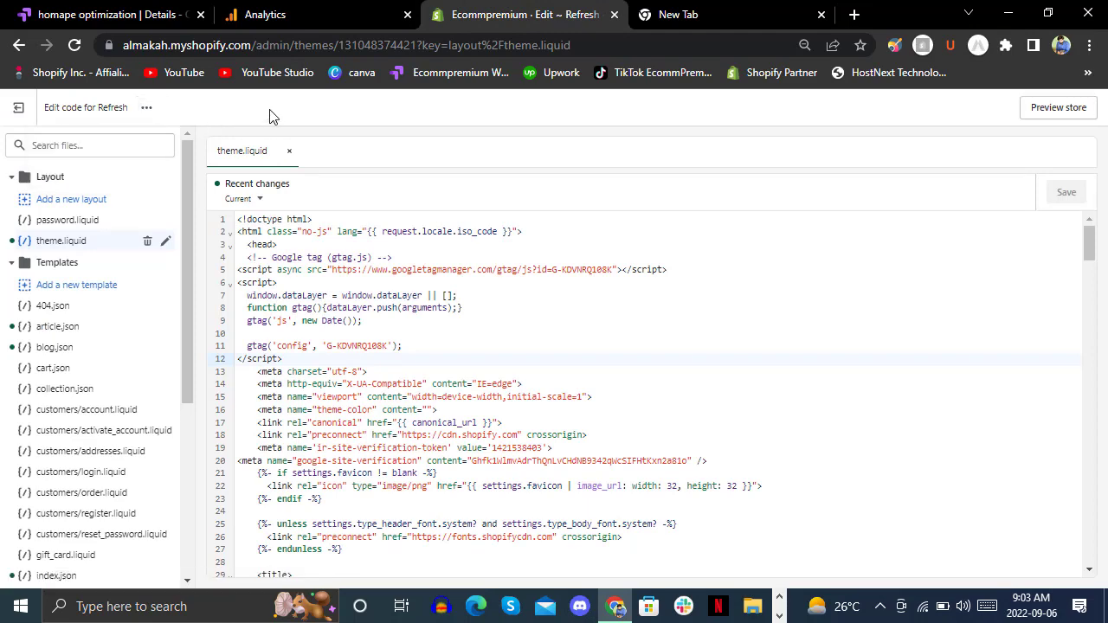
click(329, 7)
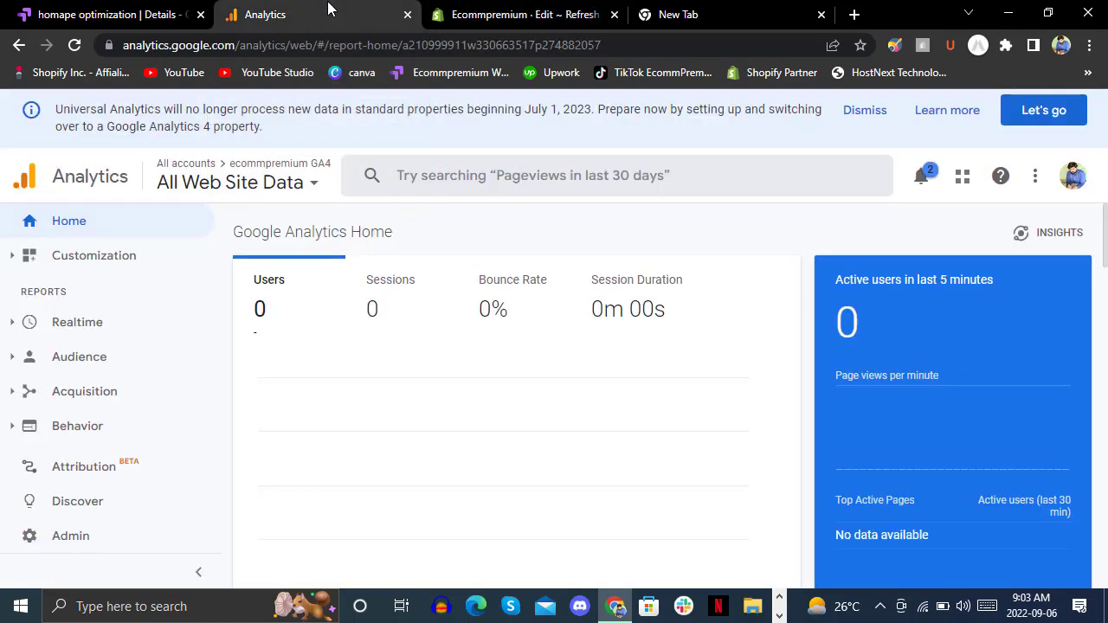
Go back to the ecommpremium GA4 - GA4 admin page and review its Setup Assistant and property settings
click(8, 48)
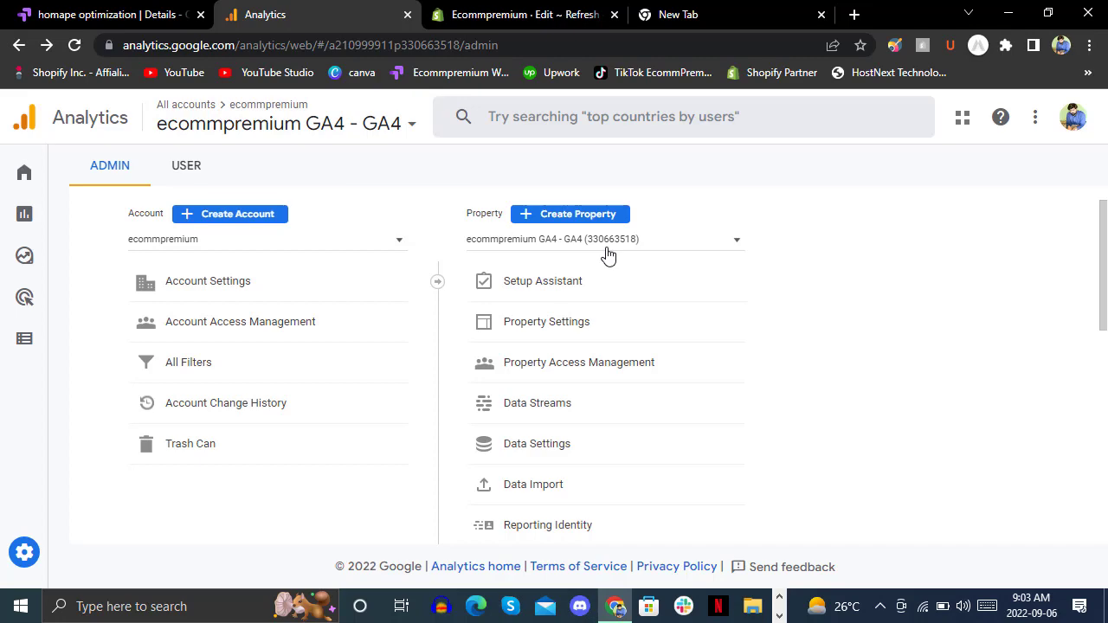
click(543, 282)
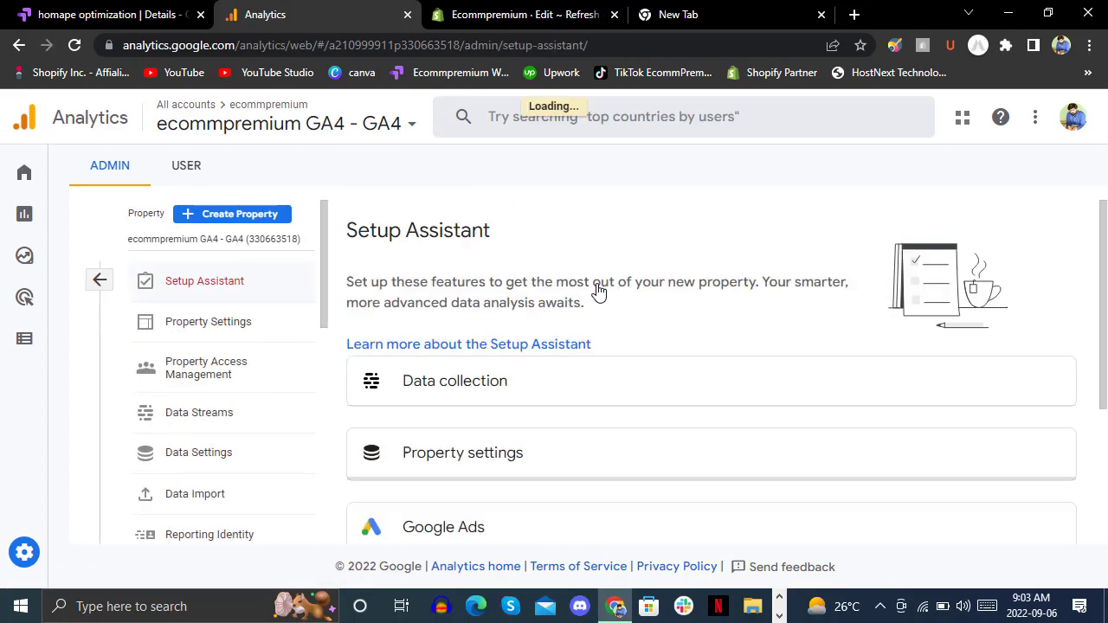
scroll(359, 391, down, 4)
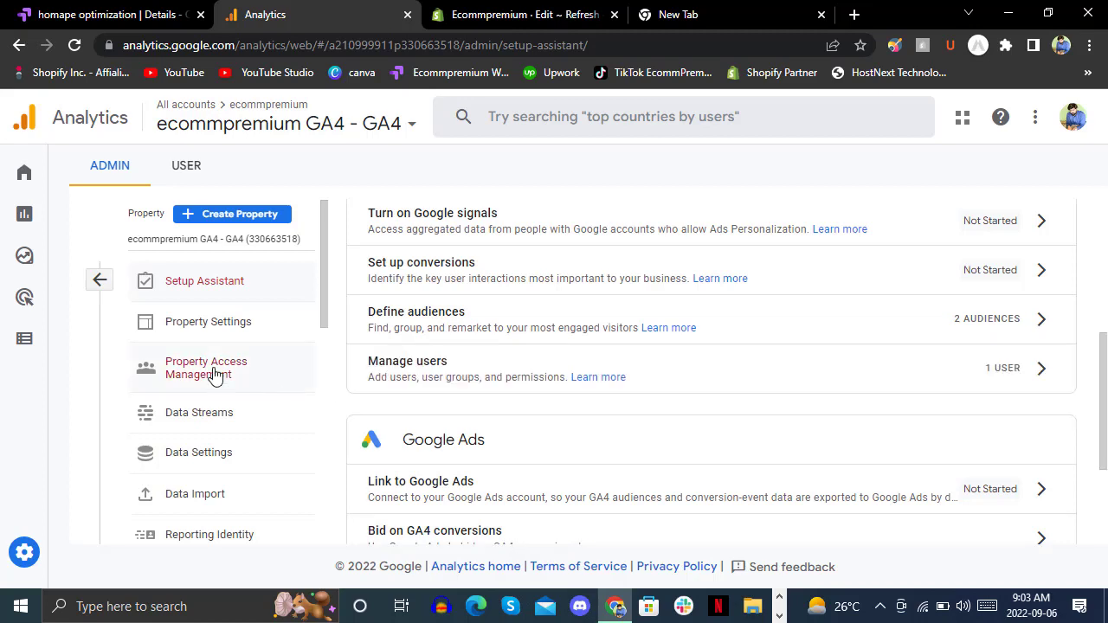
click(220, 336)
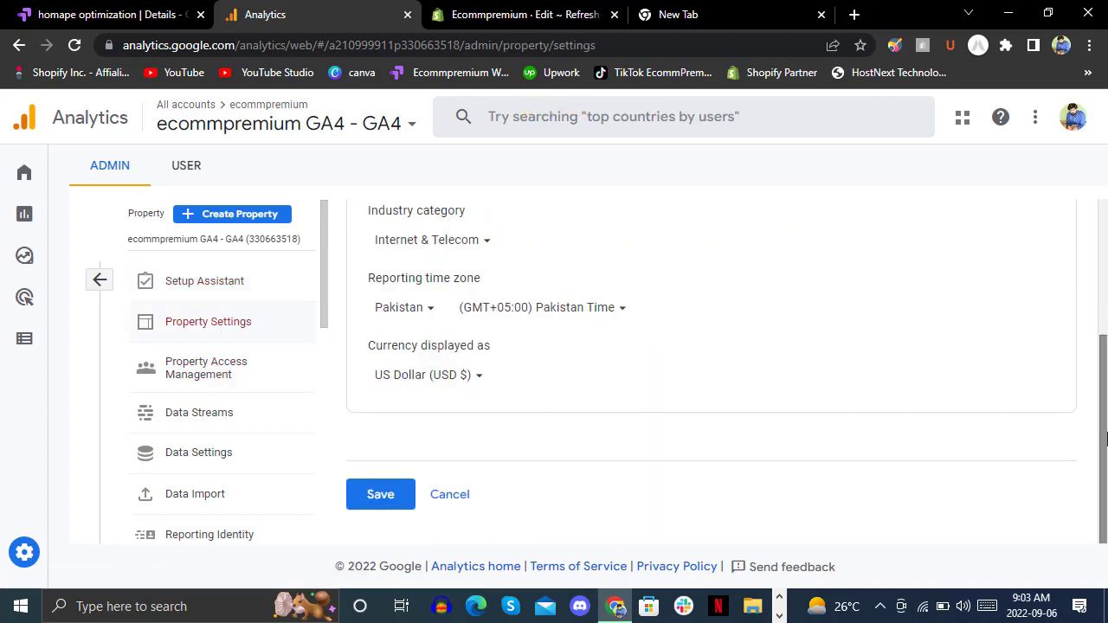
click(1104, 234)
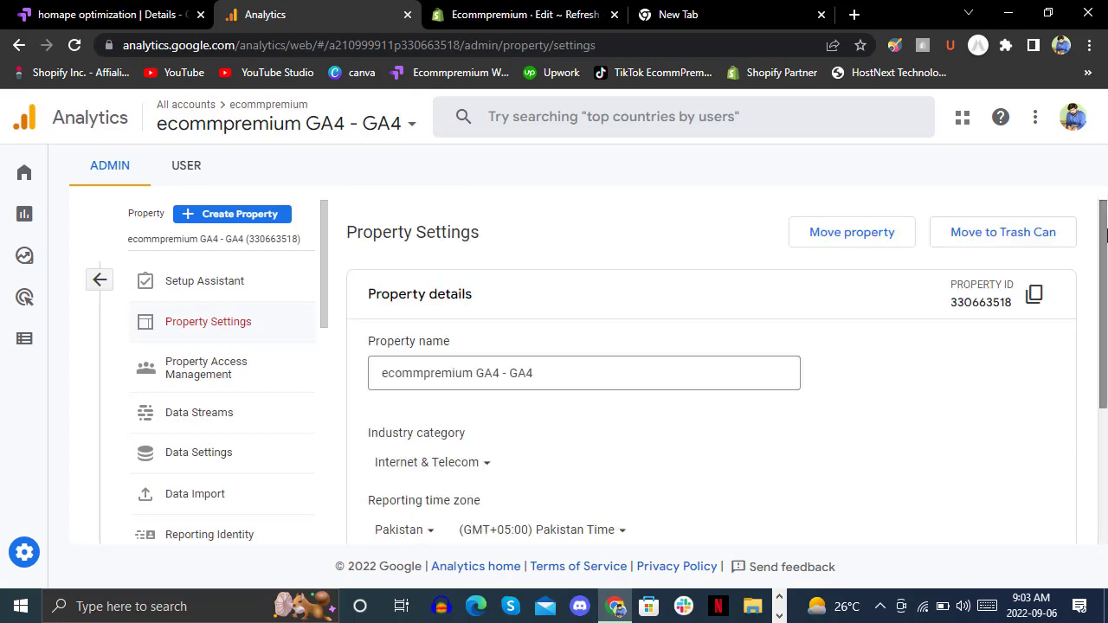
Check the user settings, return to admin, and list the views of the ecommpremium GA4 property among all accounts
click(187, 167)
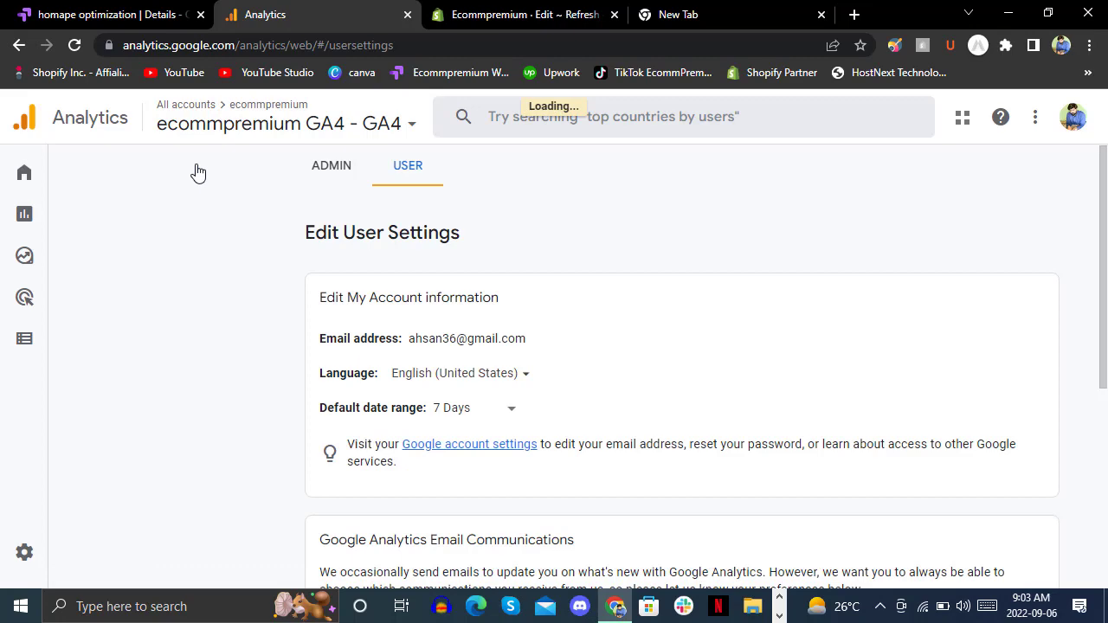
click(330, 173)
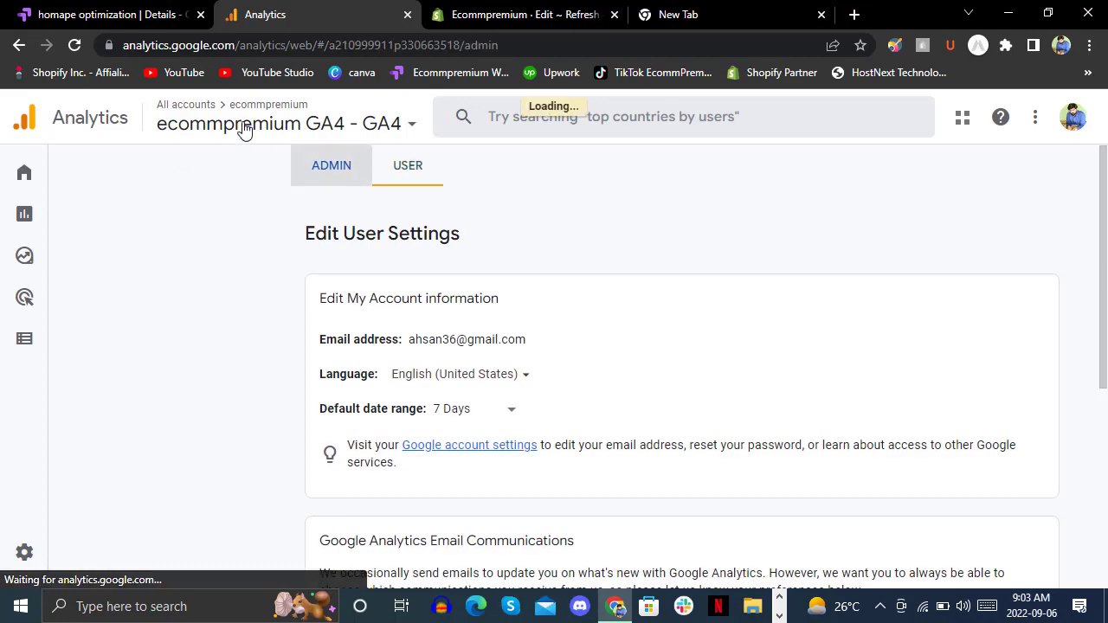
click(242, 127)
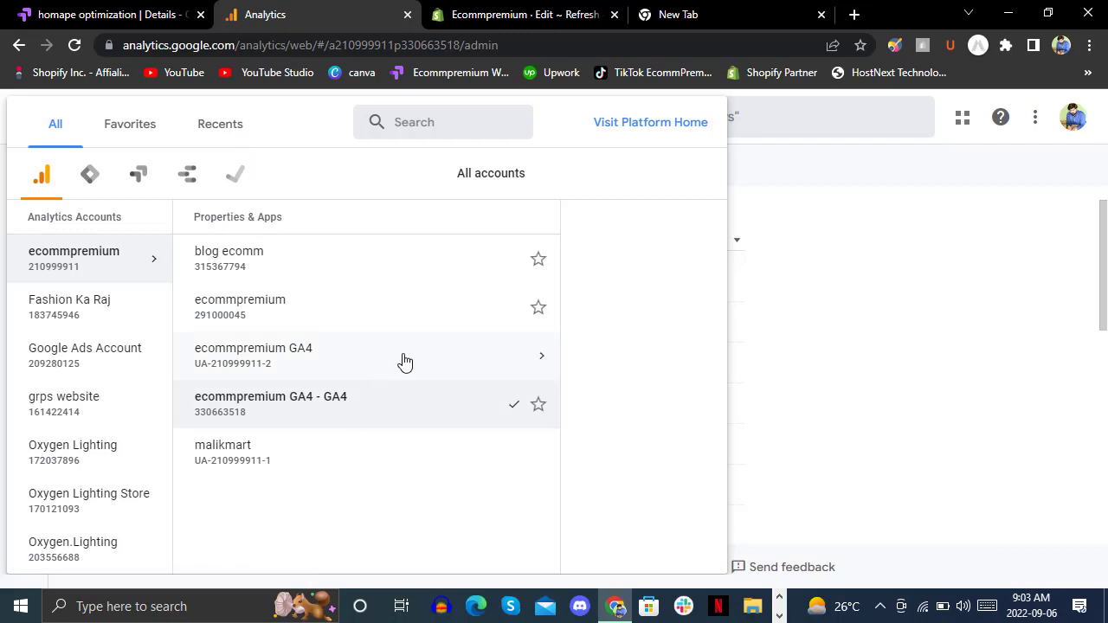
click(544, 358)
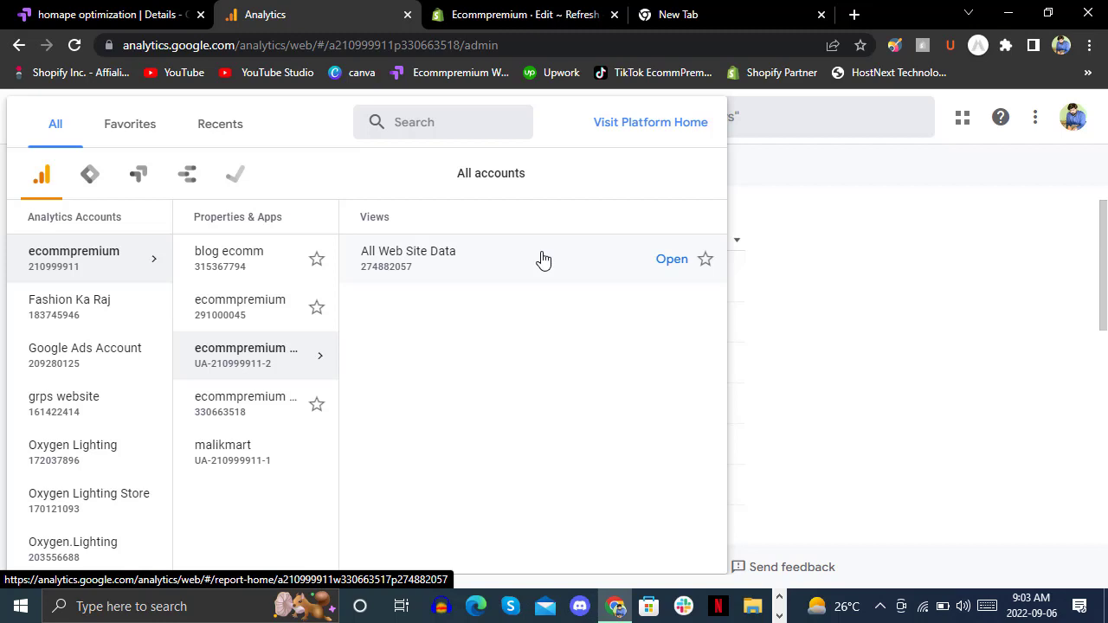
Switch to Shopify, leave the theme code editor, and open the Google Analytics account field in the online store preferences for editing
click(519, 15)
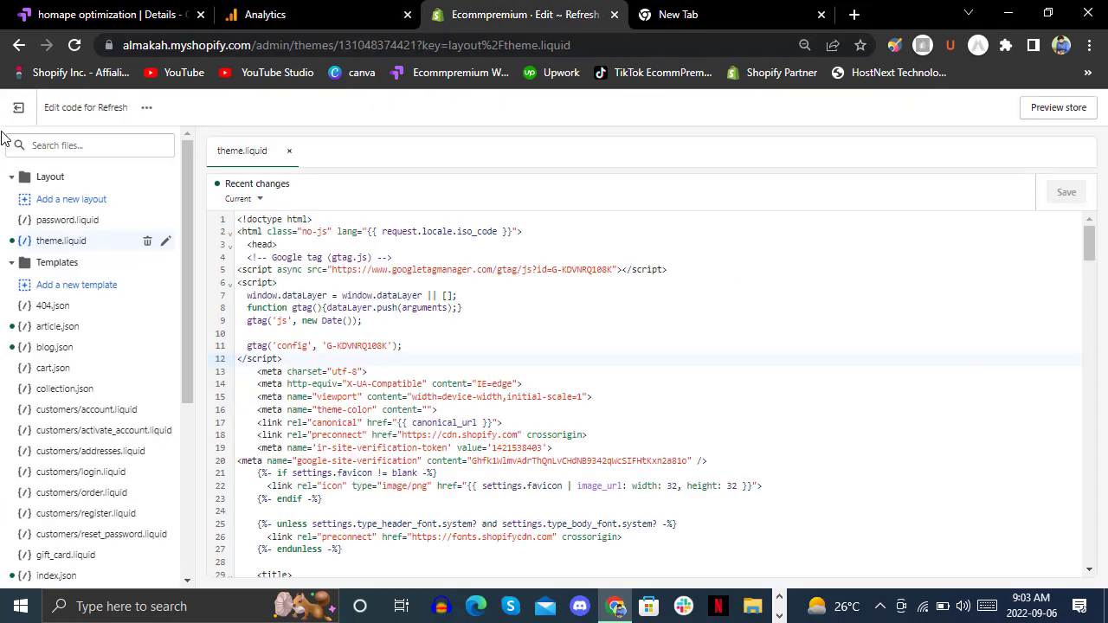
click(18, 108)
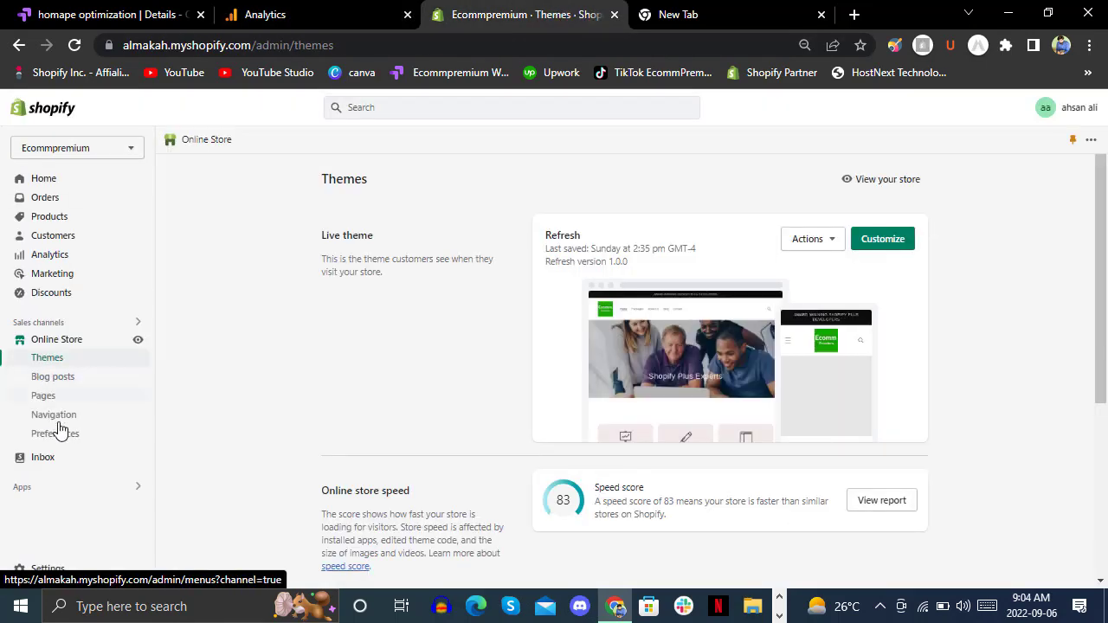
click(60, 436)
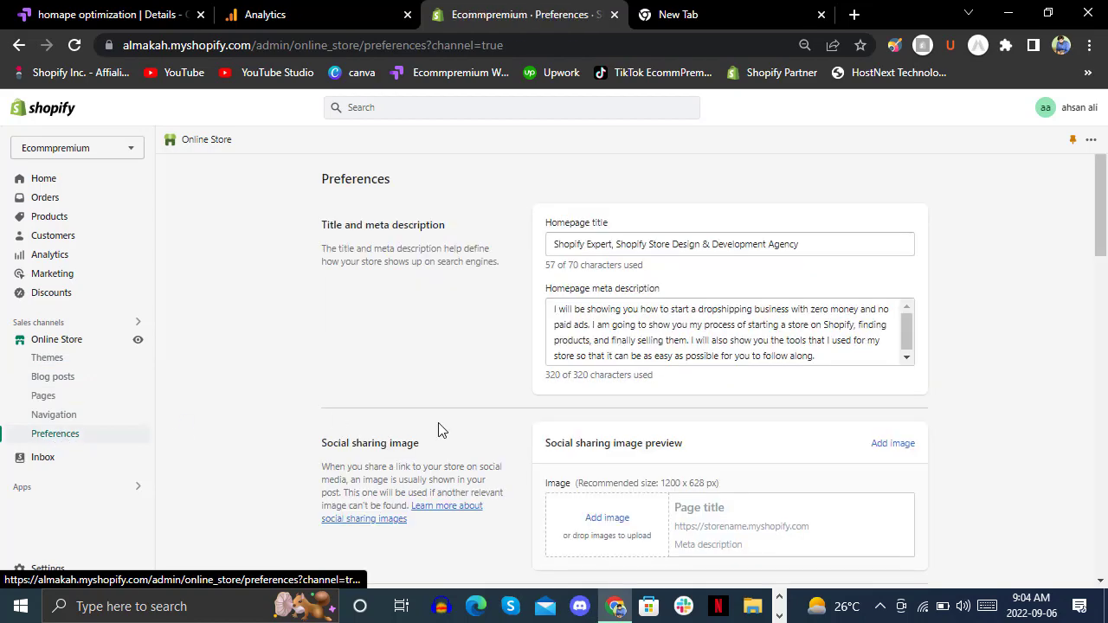
drag(1100, 202, 1105, 339)
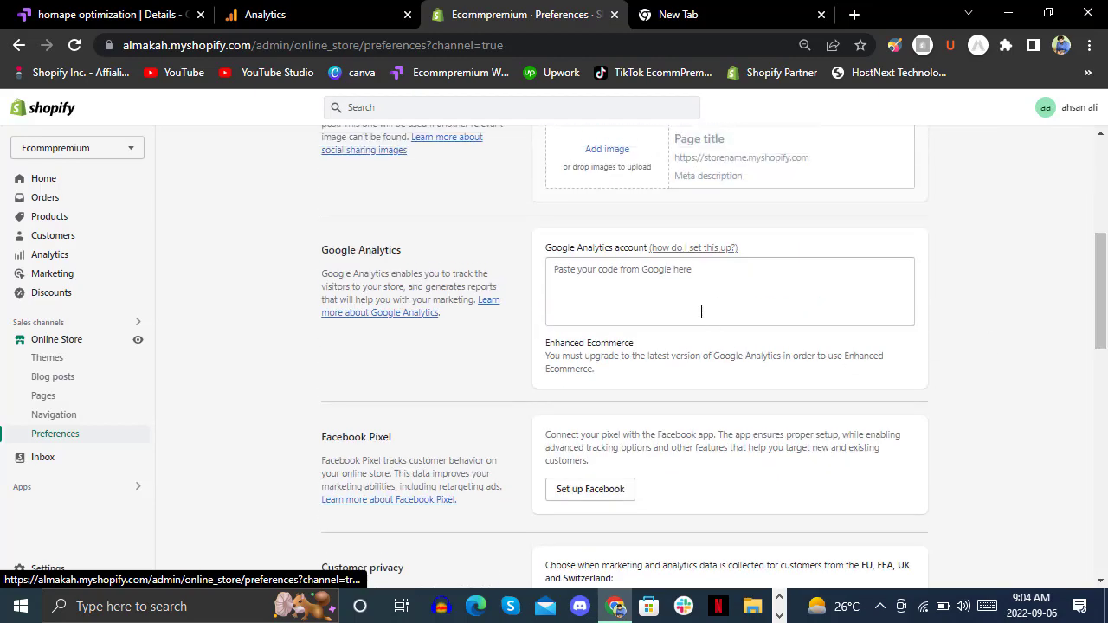
click(712, 285)
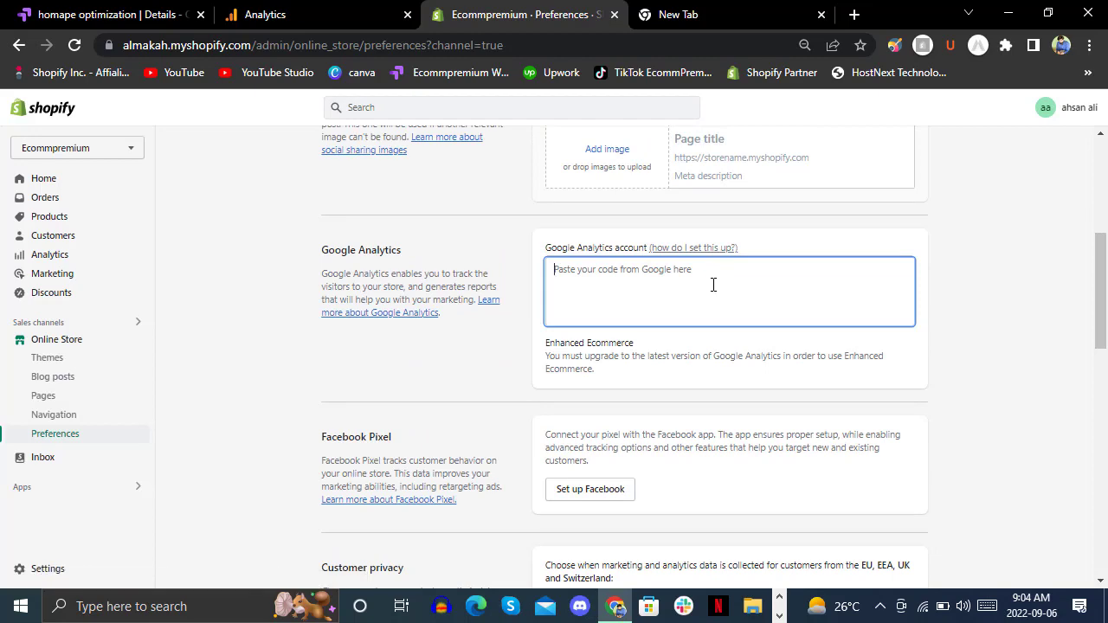
Save the ecommpremium GA4 property's UA tracking ID as the Shopify store's Google Analytics account, and enable and save Enhanced Ecommerce
click(338, 14)
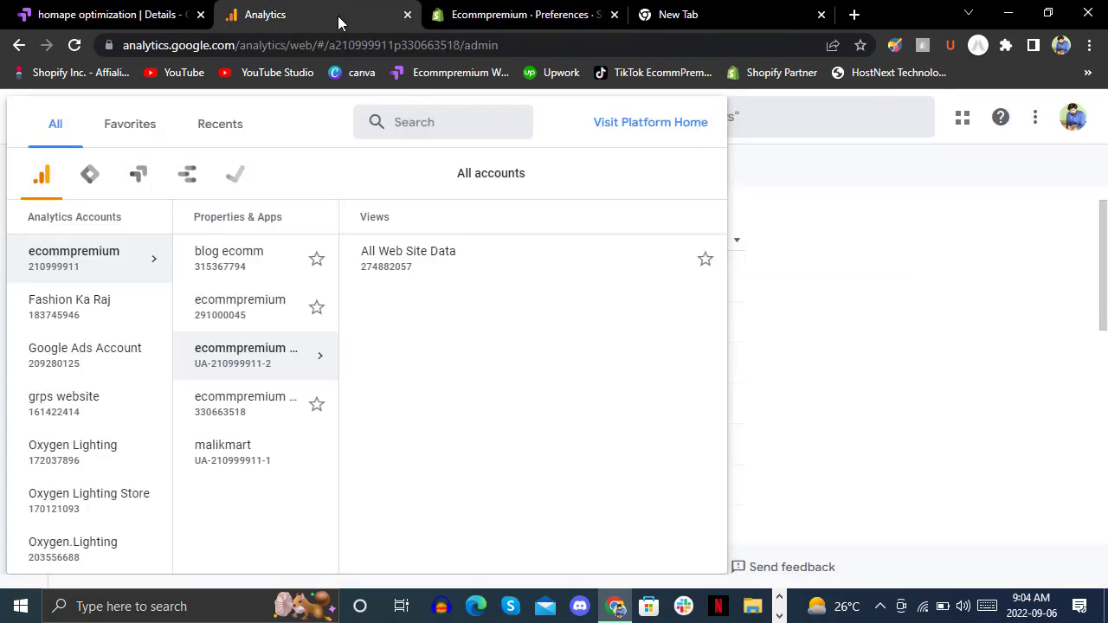
click(525, 7)
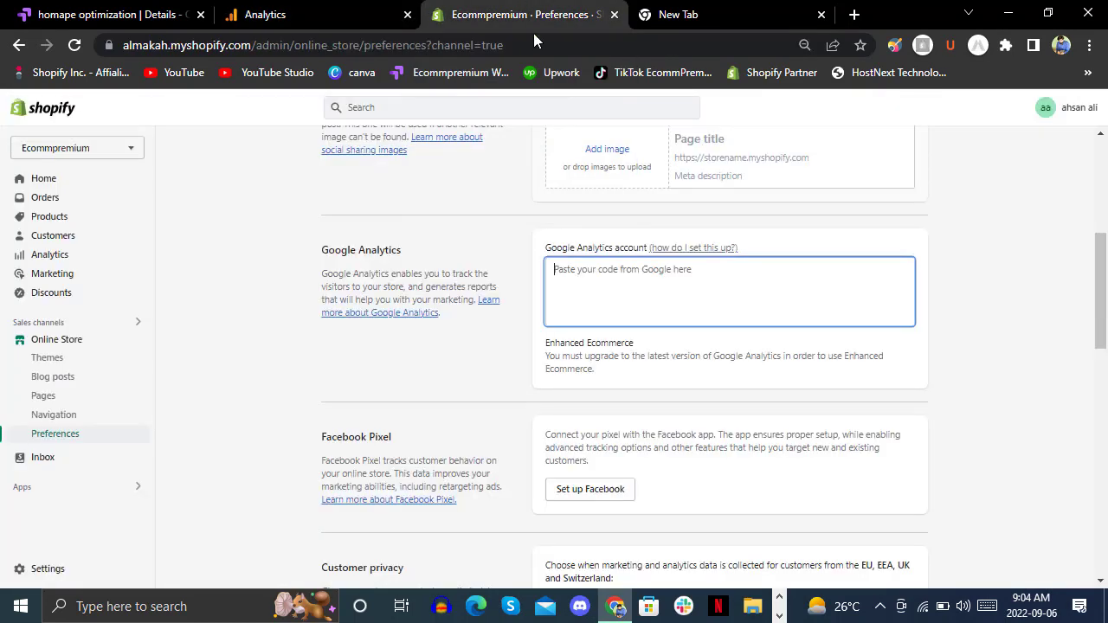
text(UA-)
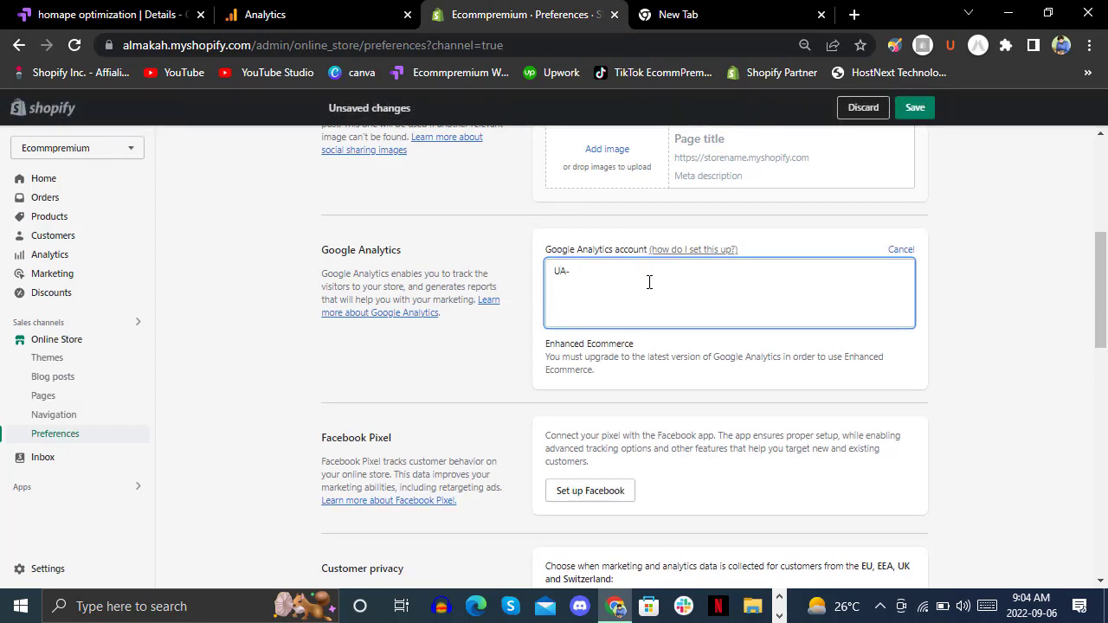
click(301, 9)
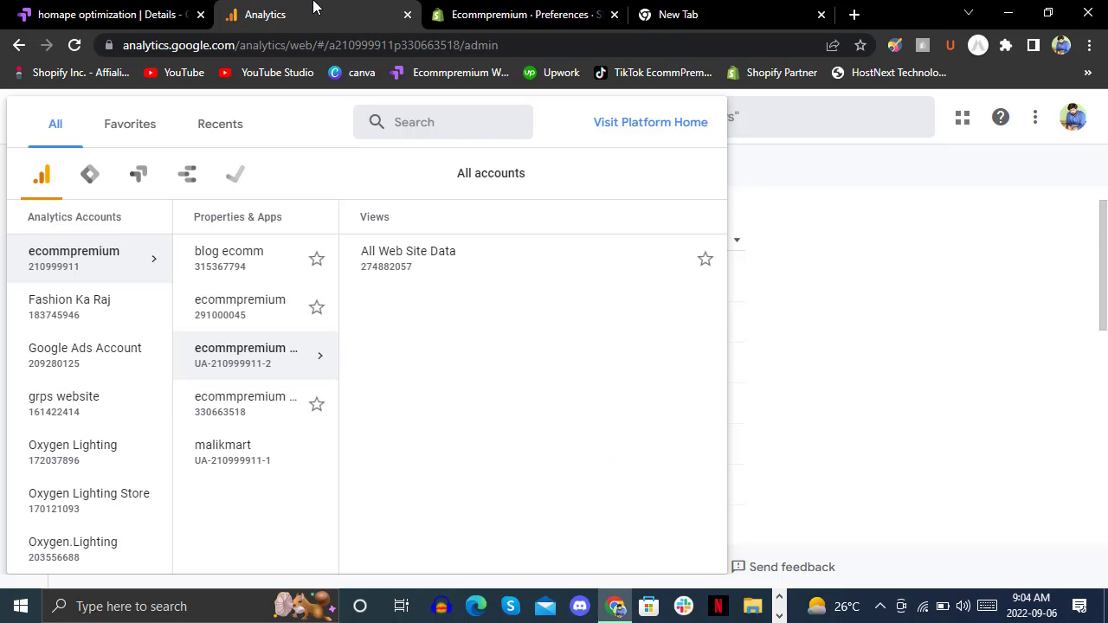
click(469, 9)
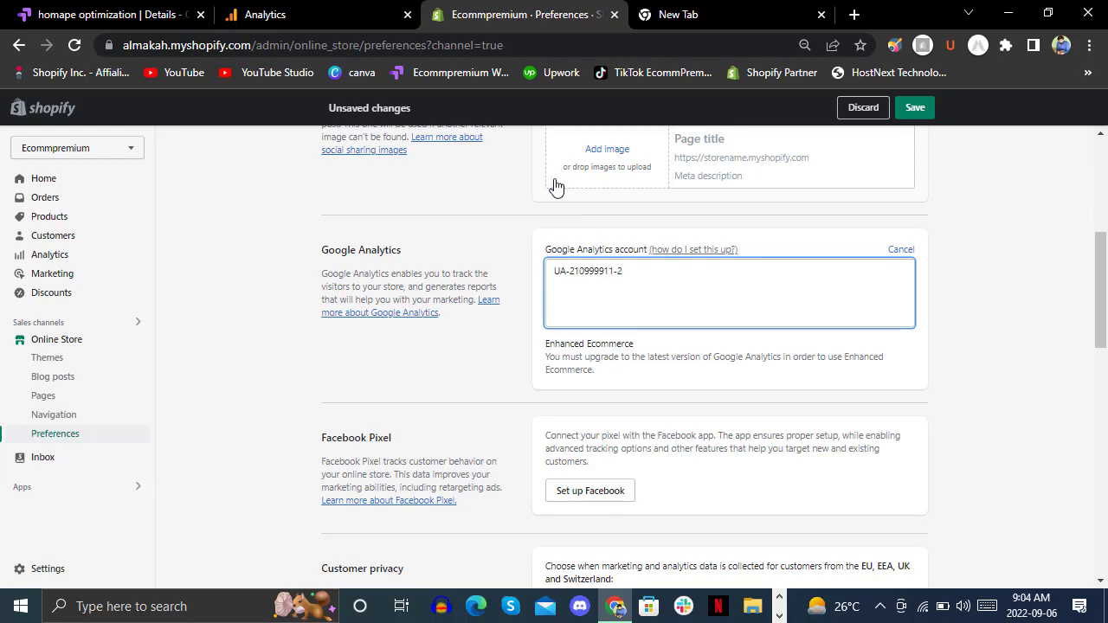
click(334, 9)
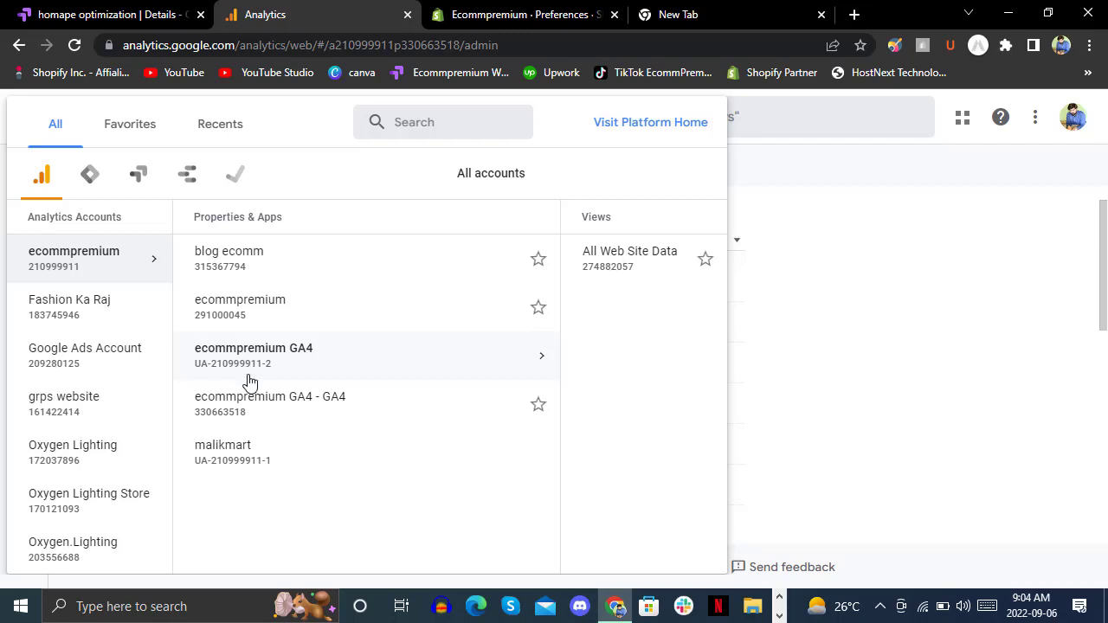
click(514, 13)
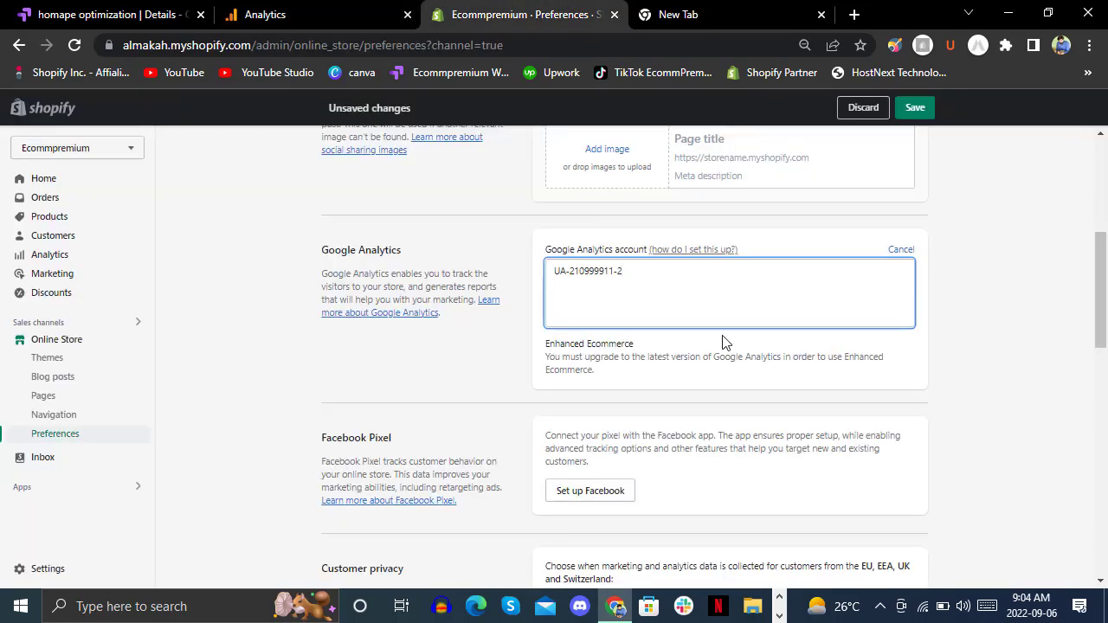
click(909, 113)
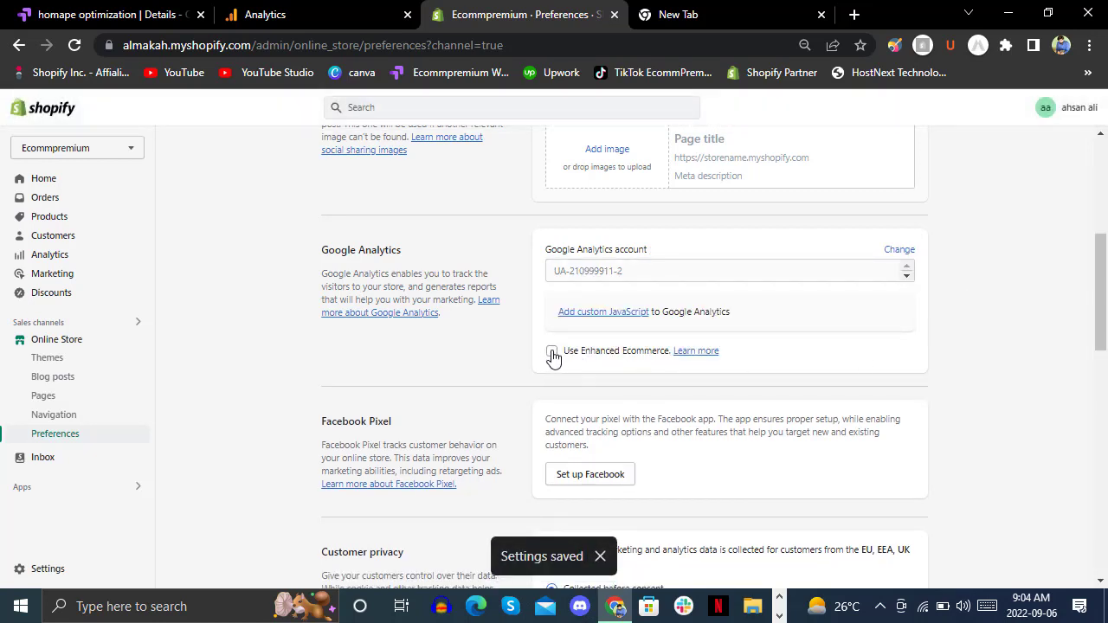
click(551, 352)
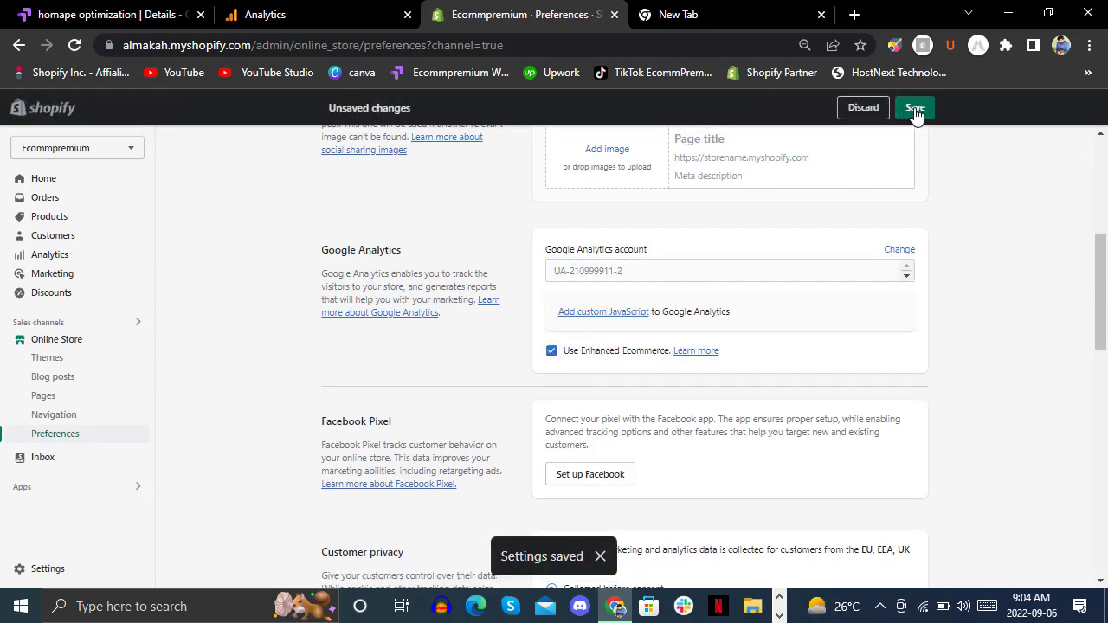
click(915, 111)
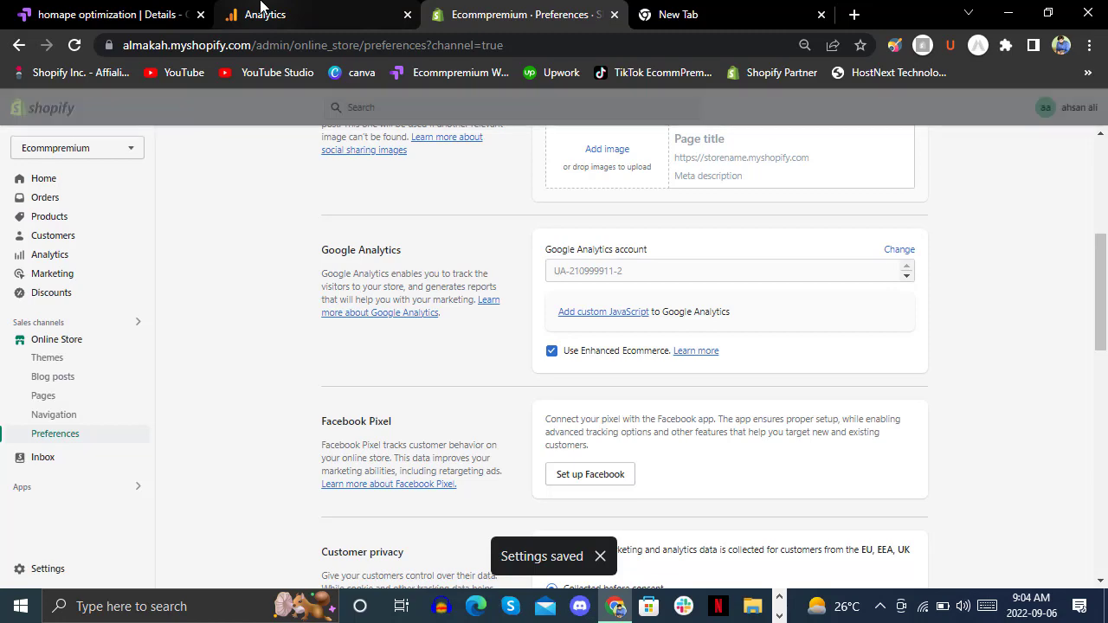
Open the ecommpremium GA4 property's All Web Site Data view in Google Analytics, visit ecommpremium.com, and check the active users
click(260, 11)
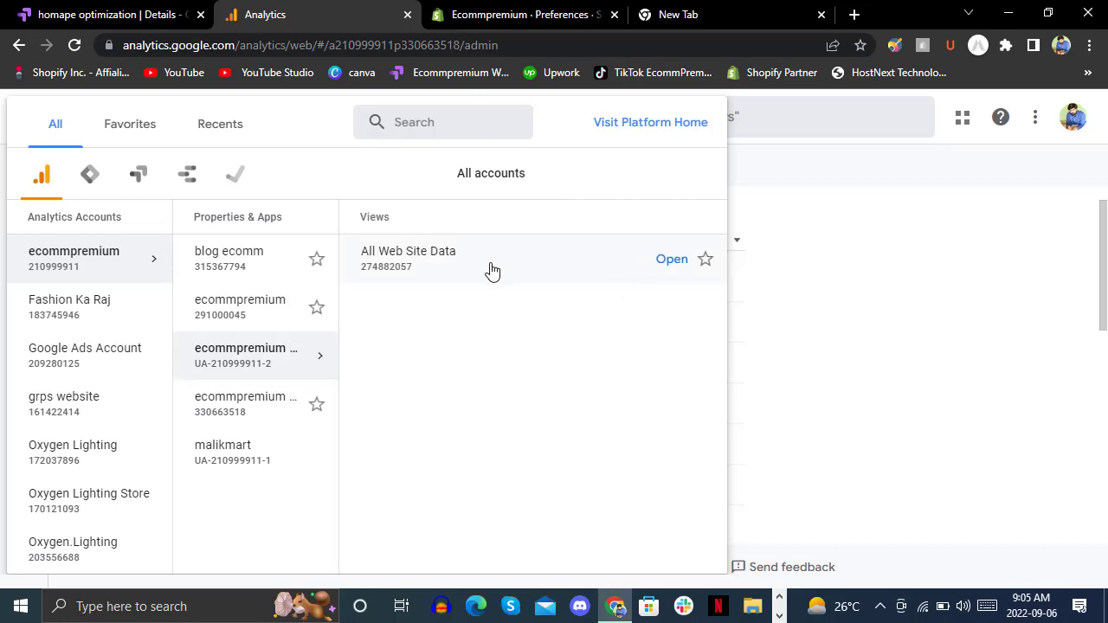
click(490, 271)
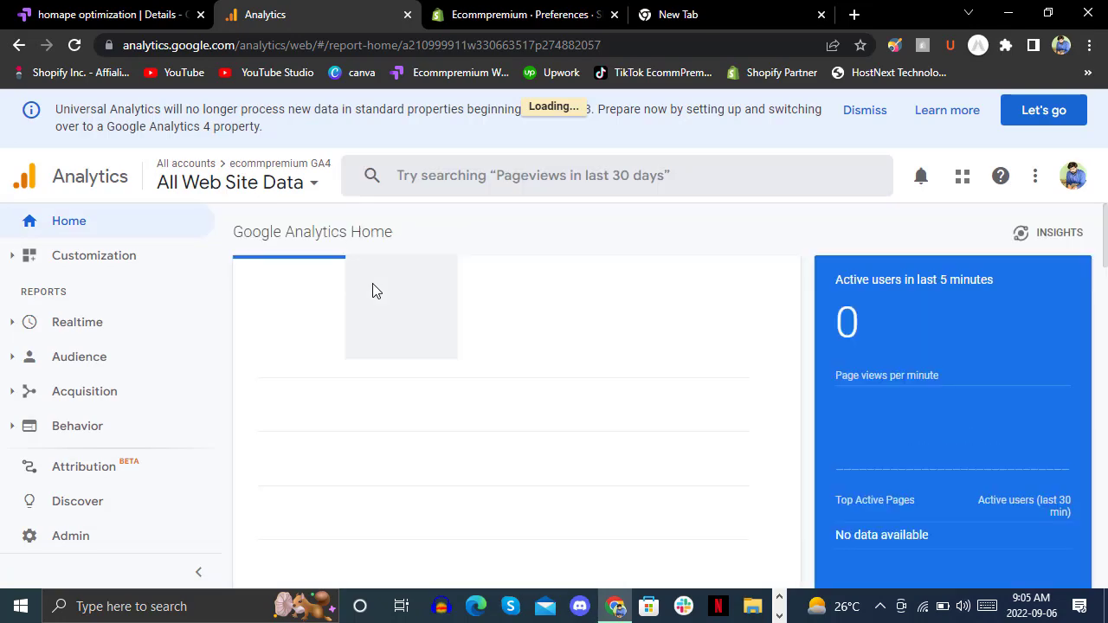
click(749, 12)
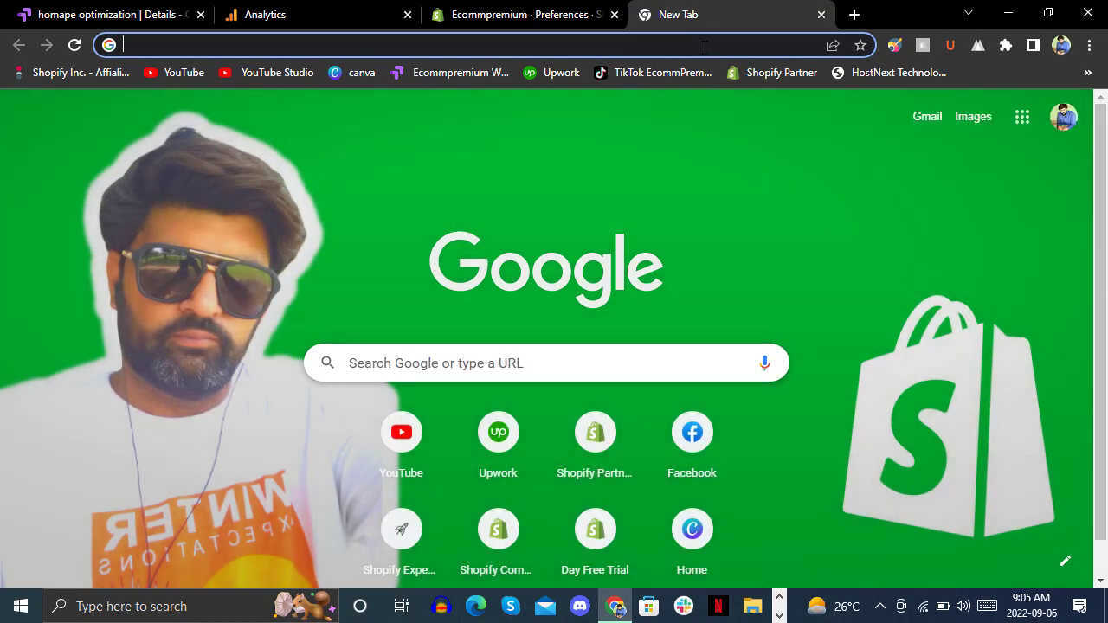
text(ecommpremium.com)
key(Return)
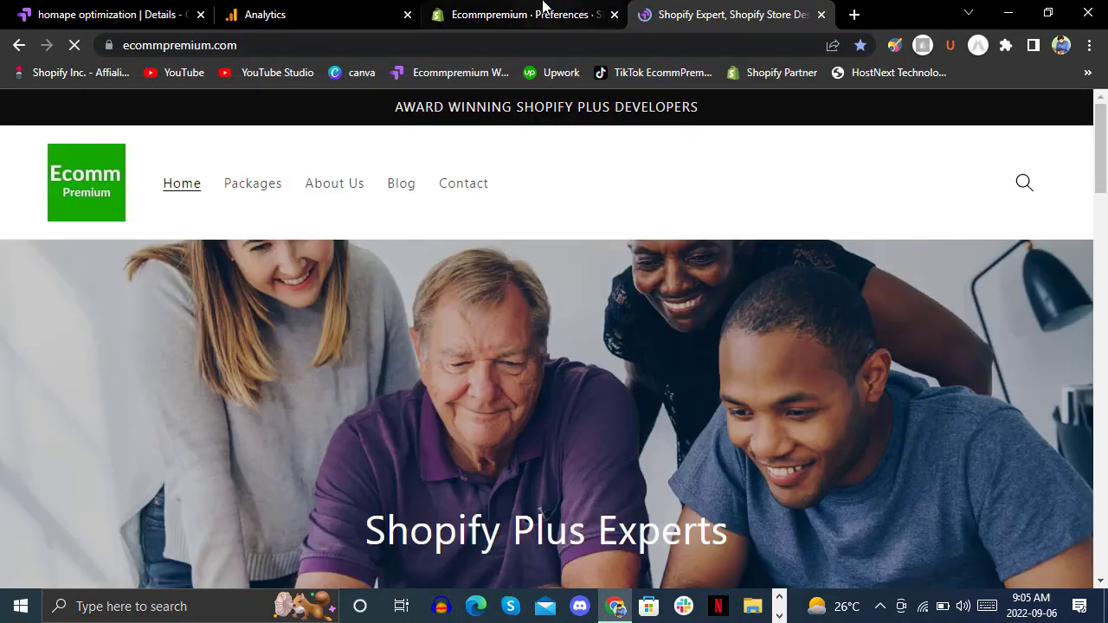
click(543, 12)
click(350, 9)
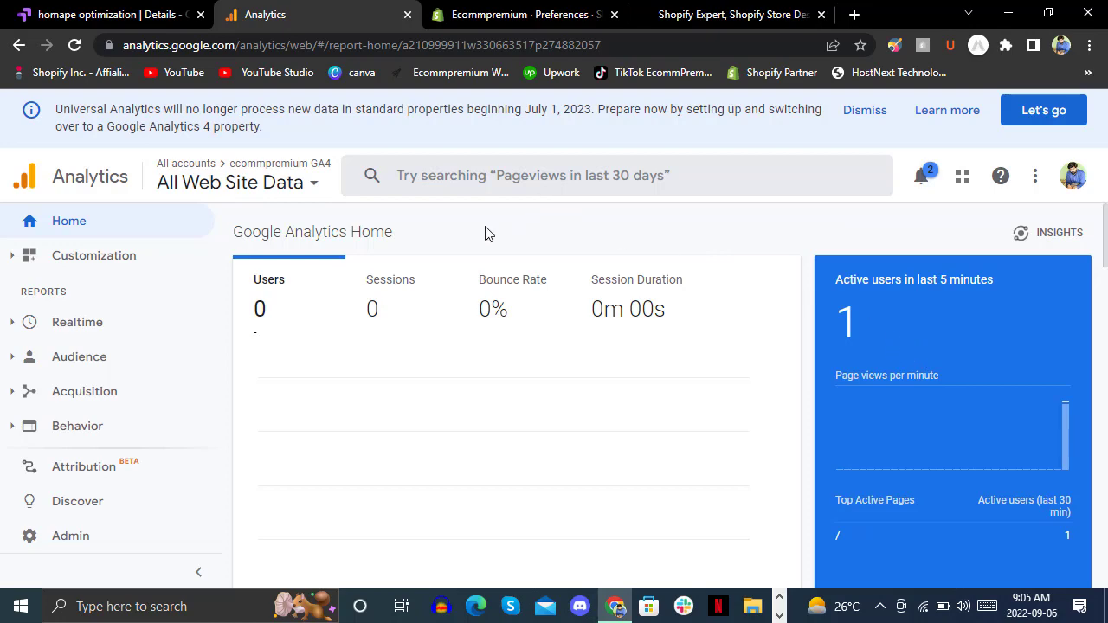
Switch to Google Optimize and review the Analytics link in the homape optimization experiment's measurement settings
click(134, 11)
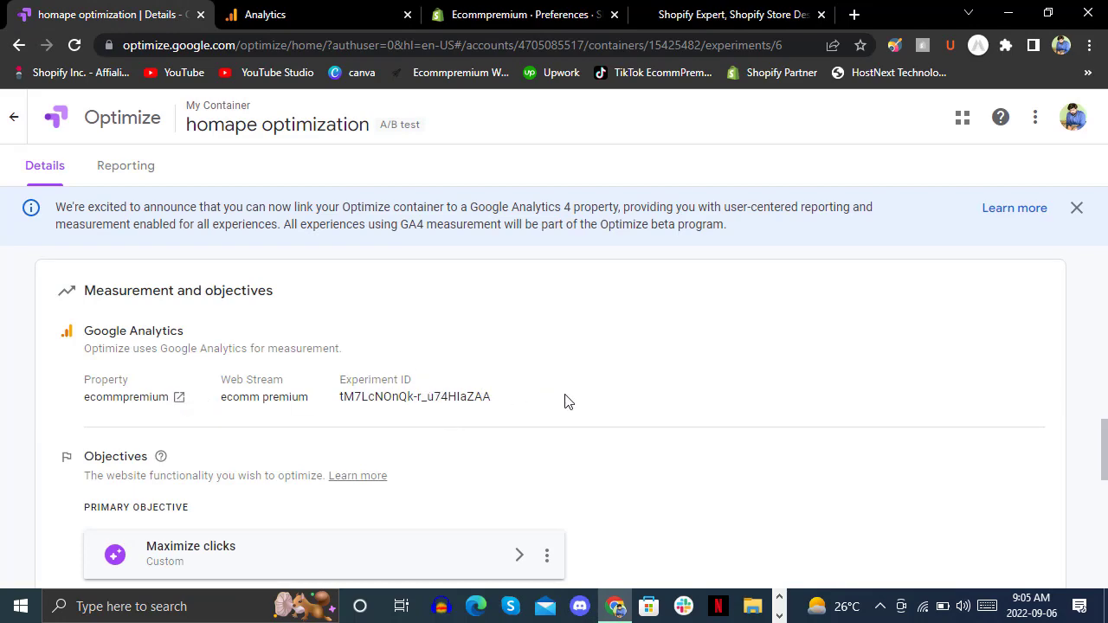
drag(1105, 465, 1096, 299)
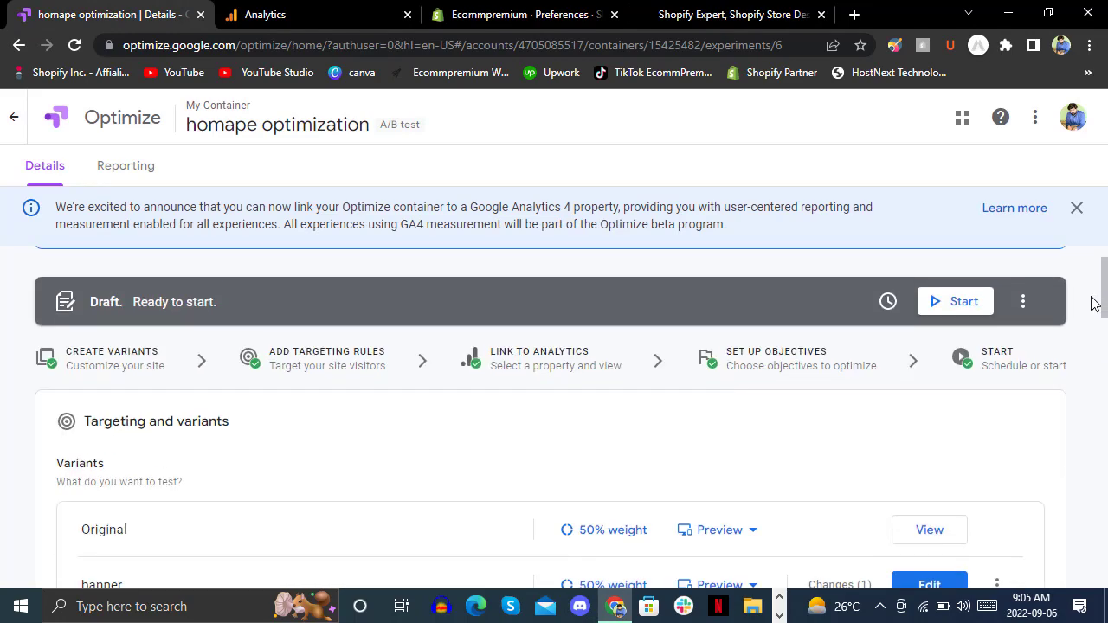
click(573, 355)
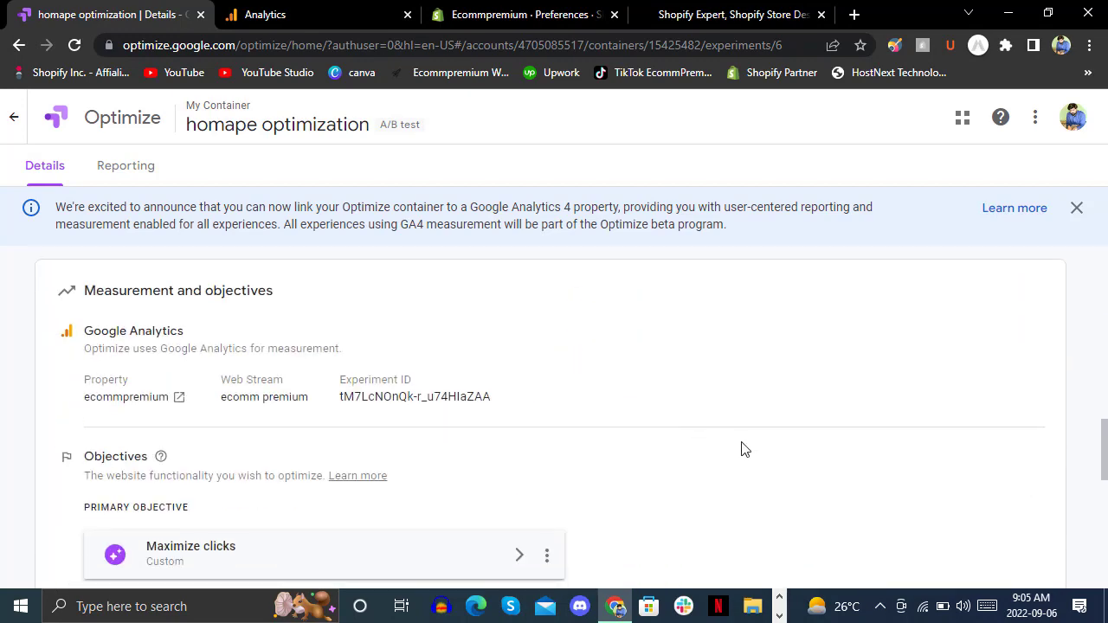
drag(1105, 474, 1096, 322)
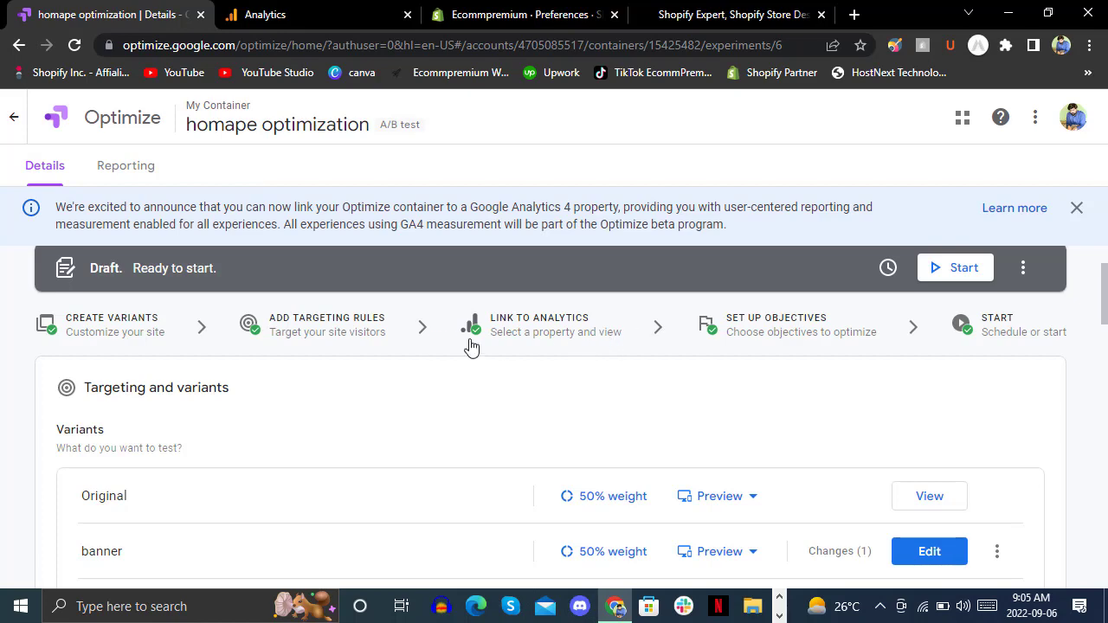
click(525, 322)
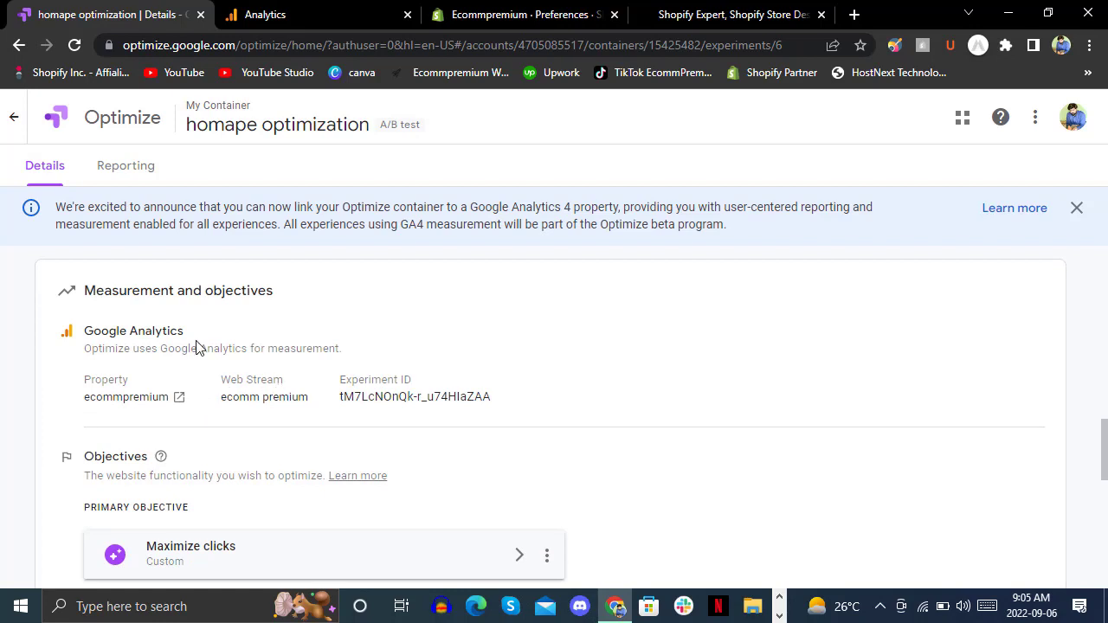
Open the experiment's linked ecommpremium property in Google Analytics, check the property list, and show the property's Optimize links in admin
click(170, 403)
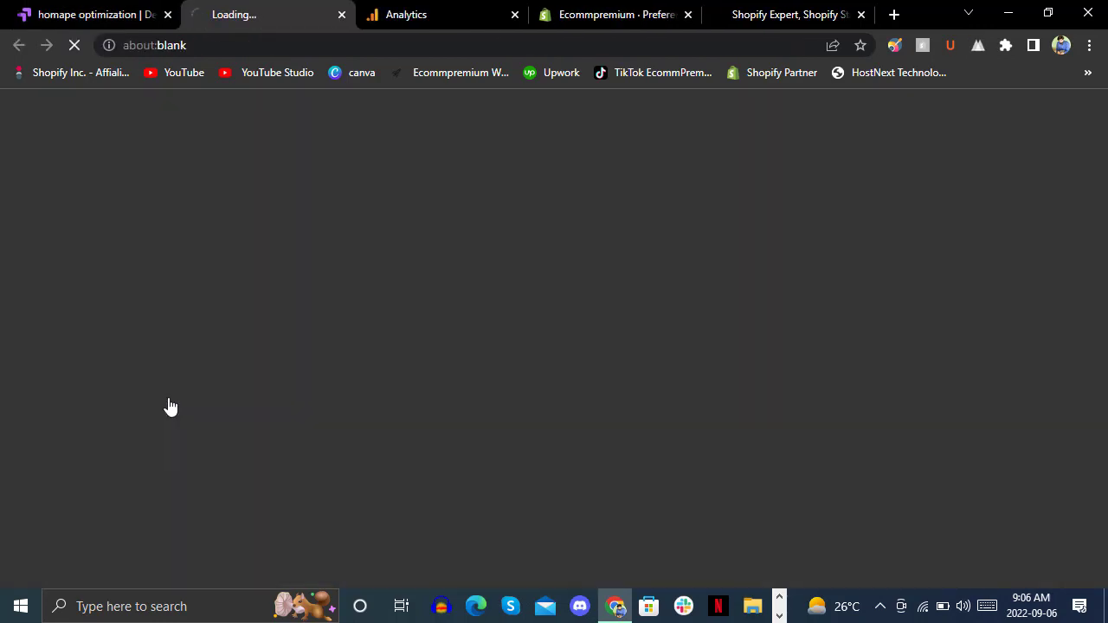
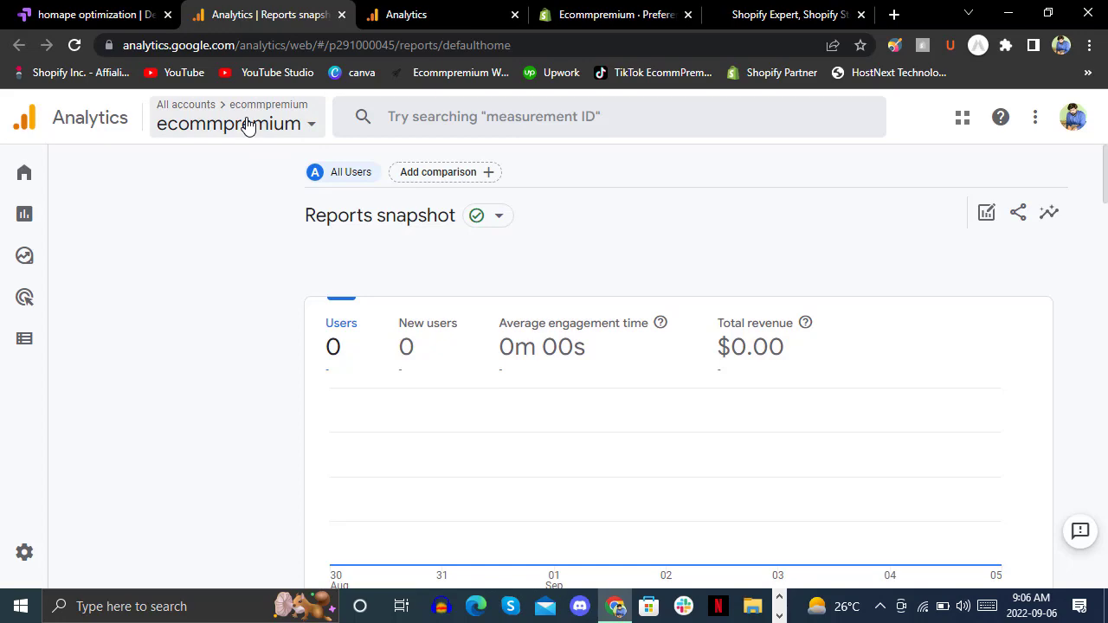
click(248, 125)
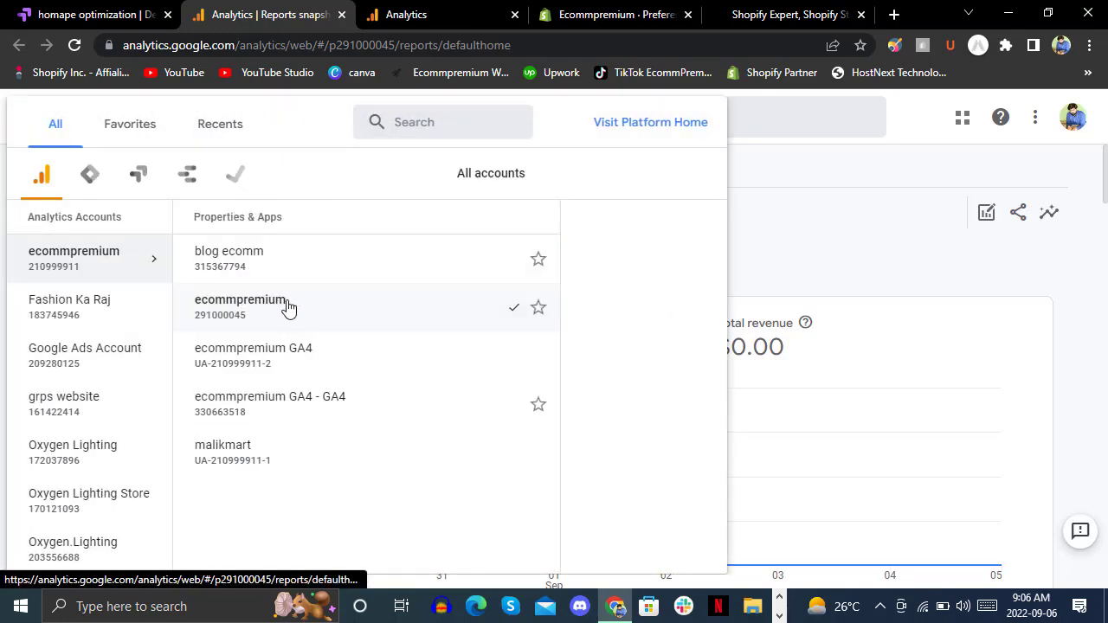
click(817, 248)
mouse_move(36, 531)
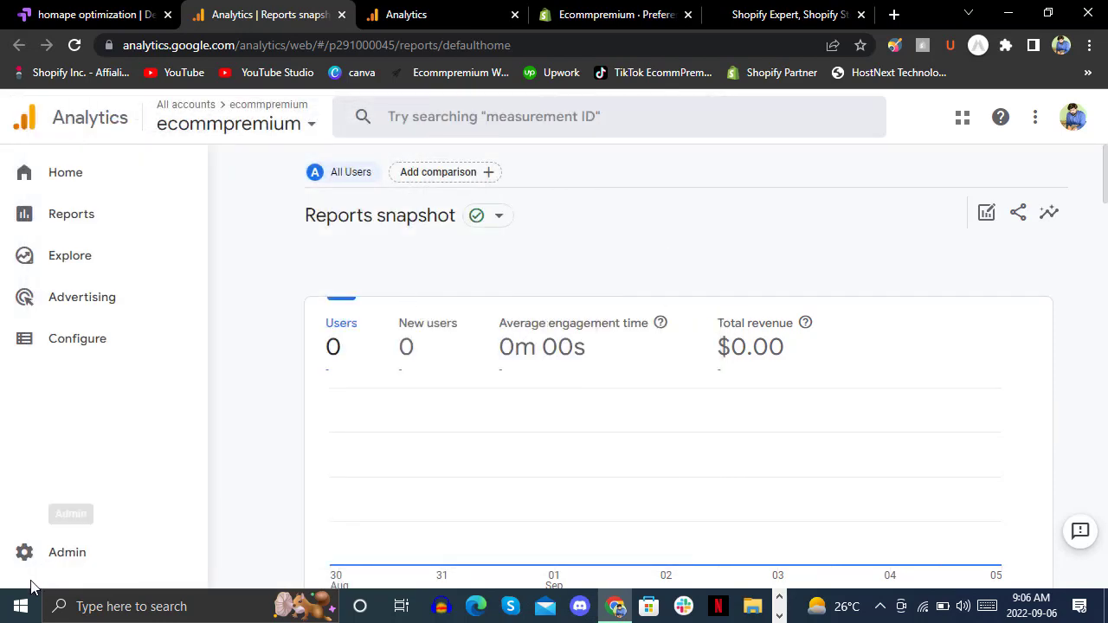
click(24, 549)
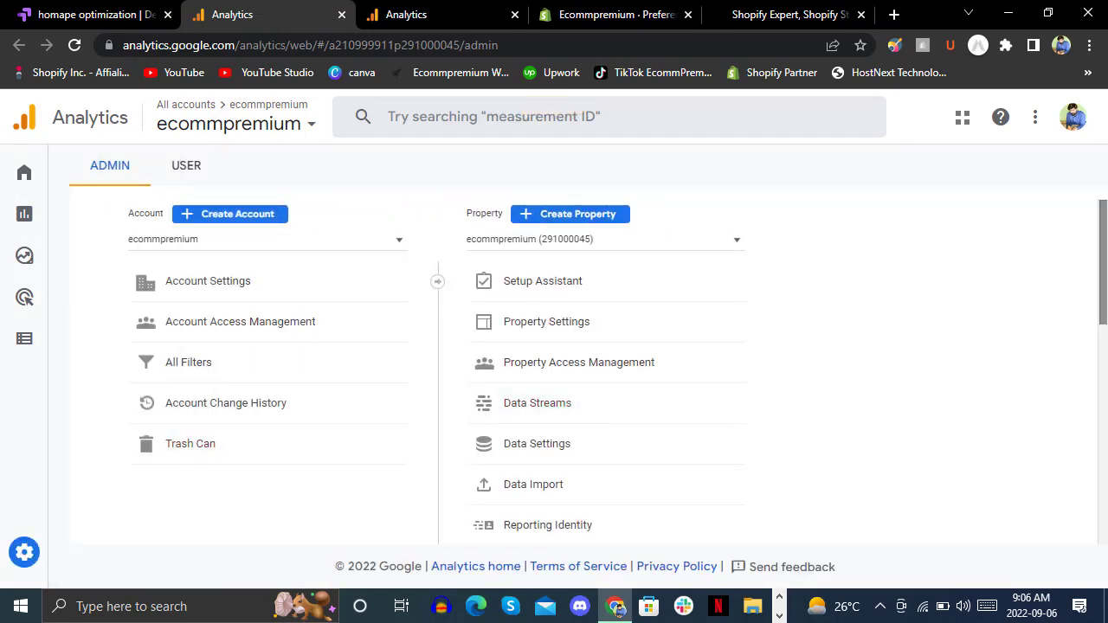
drag(1104, 249, 1104, 413)
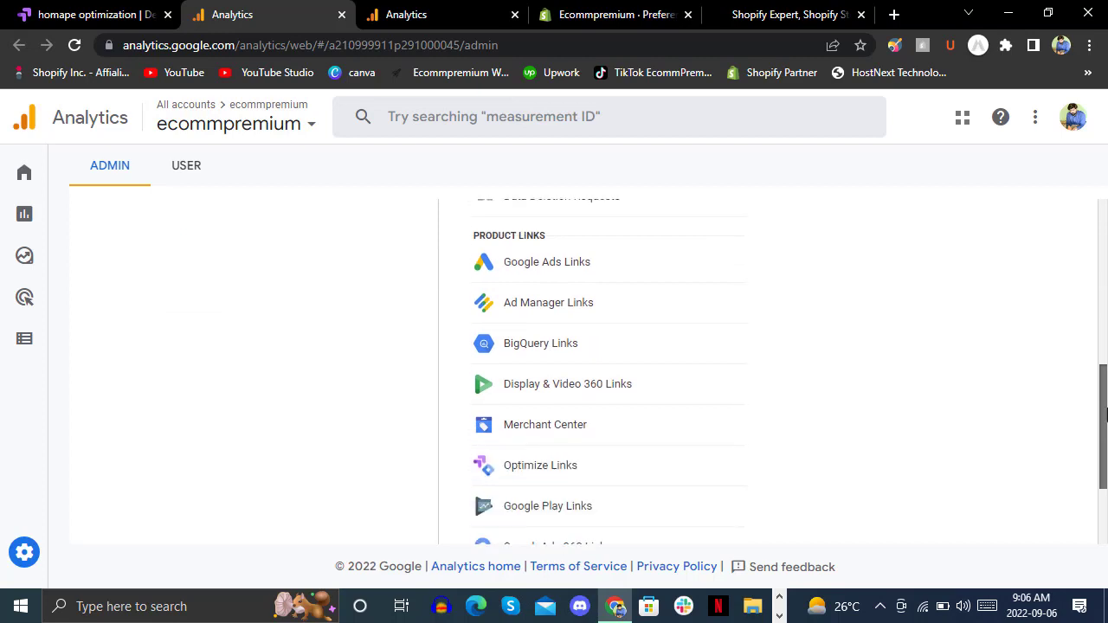
click(569, 473)
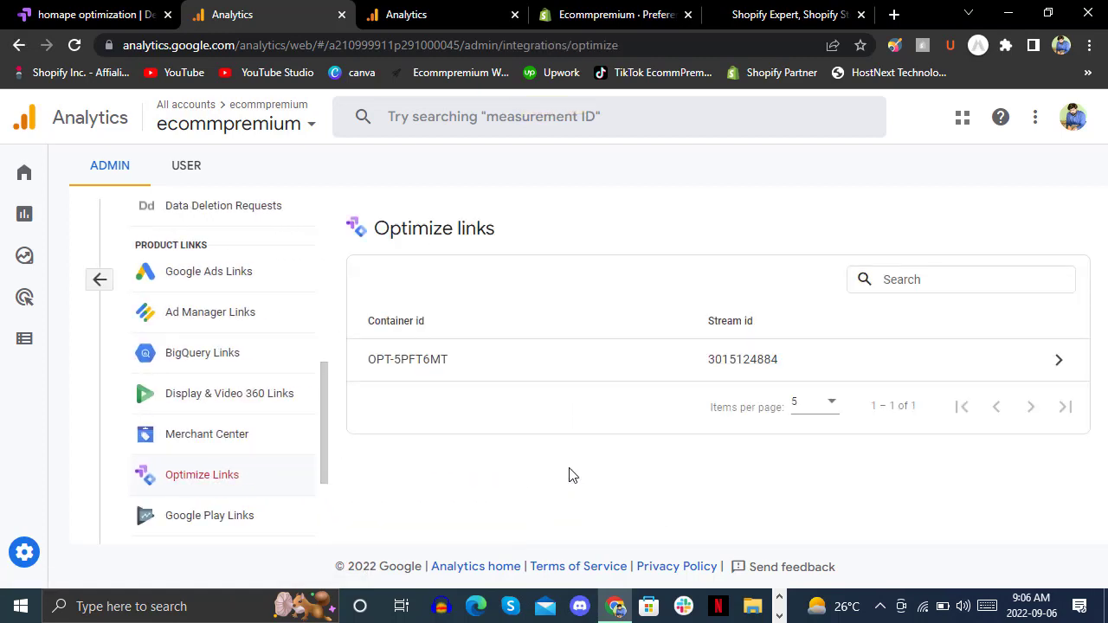
Delete the ecommpremium property's link to the Optimize container OPT-5PFT6MT
click(1010, 370)
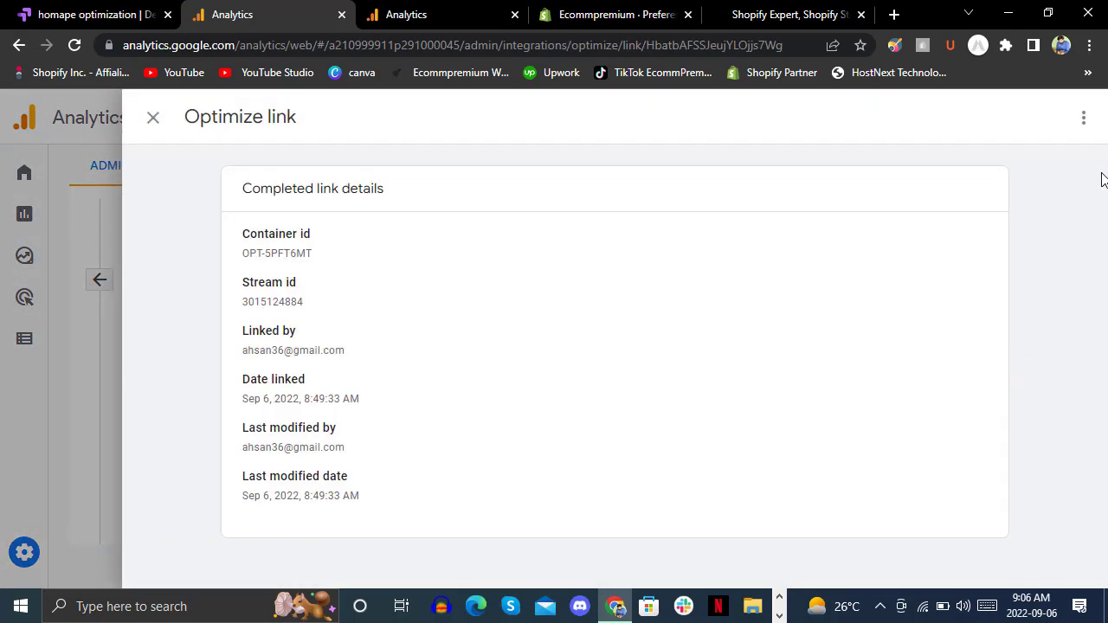
click(1084, 121)
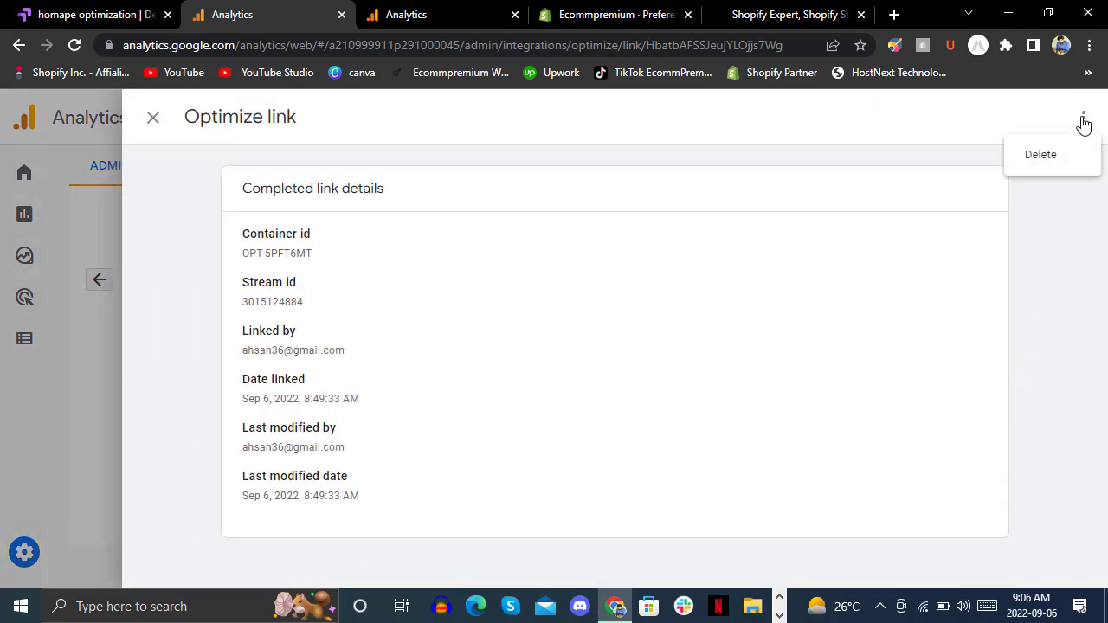
click(1047, 158)
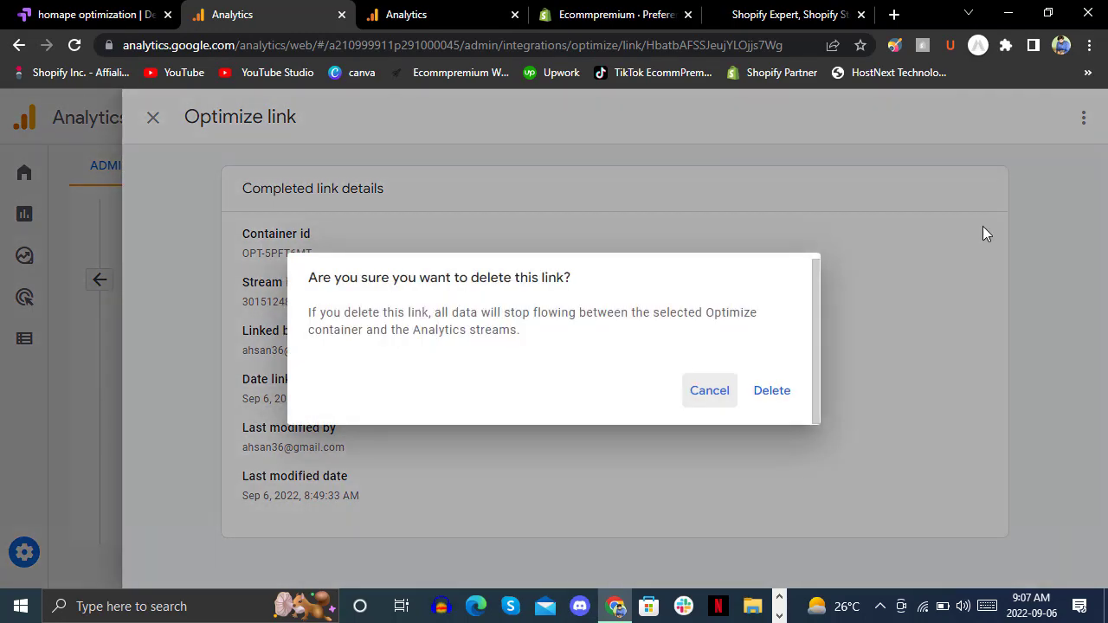
click(783, 396)
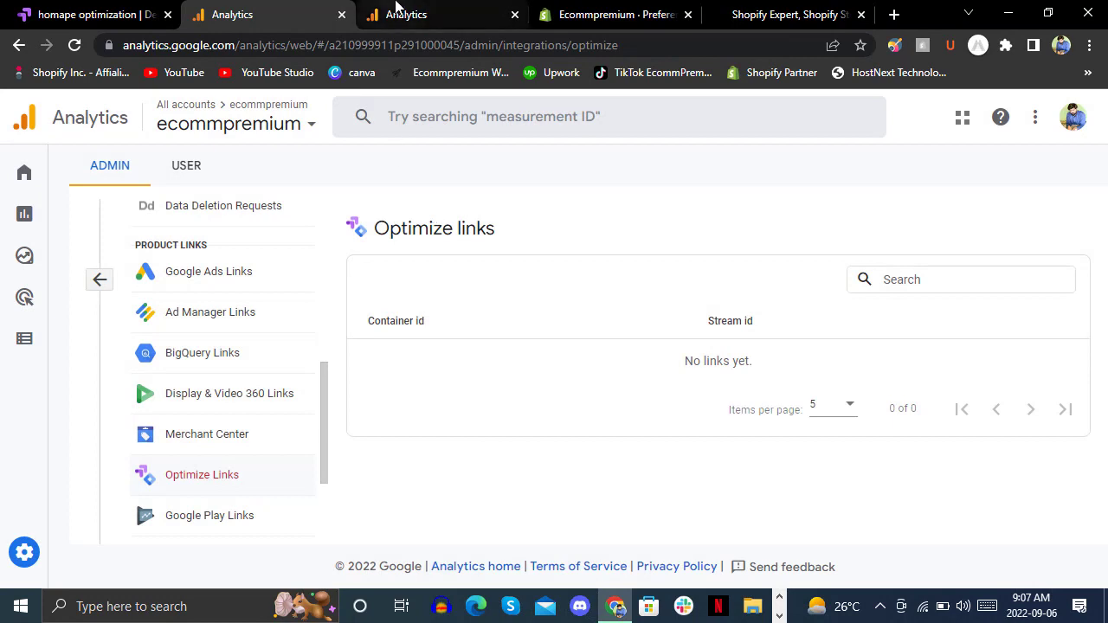
Back in Optimize, reload the homape optimization experiment and link it to the Universal Analytics property ecommpremium GA4 with the All Web Site Data view
click(107, 14)
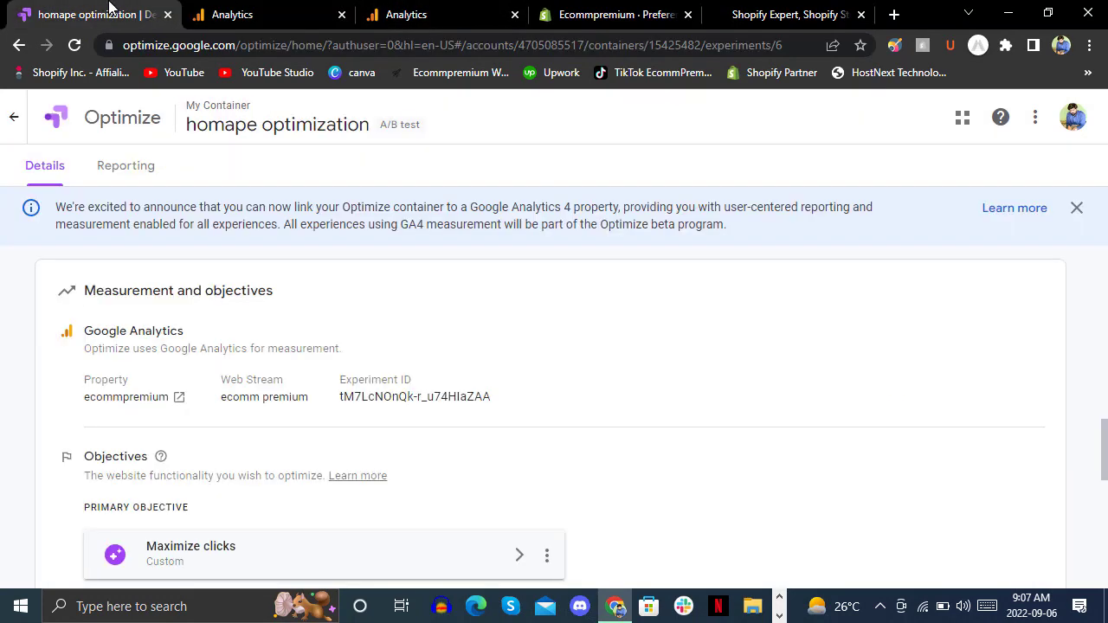
click(74, 45)
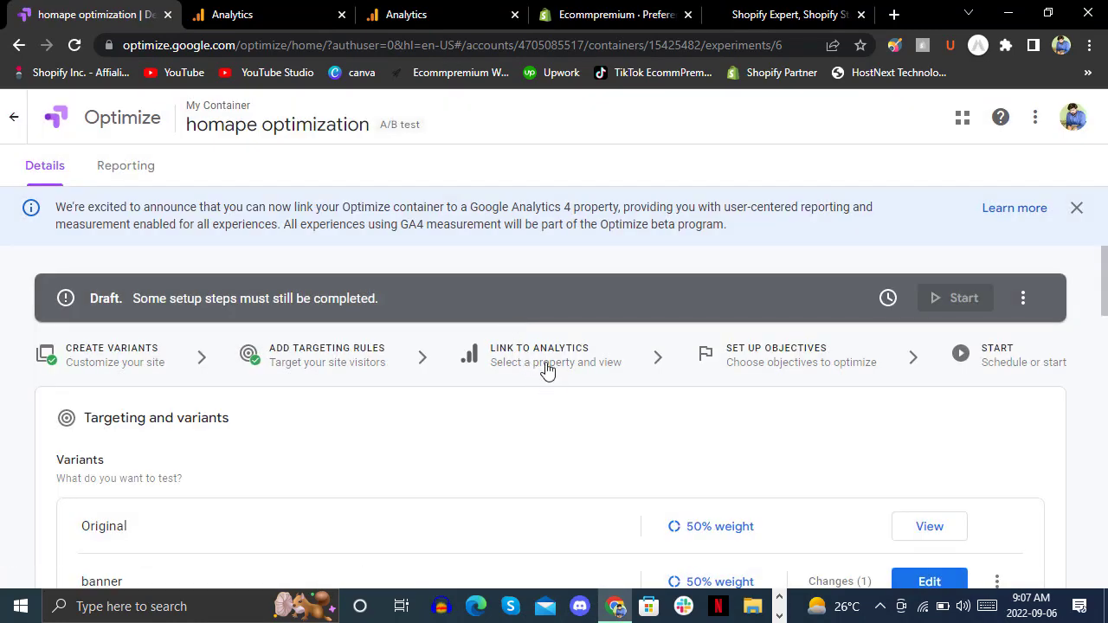
scroll(547, 370, down, 1)
scroll(547, 371, down, 5)
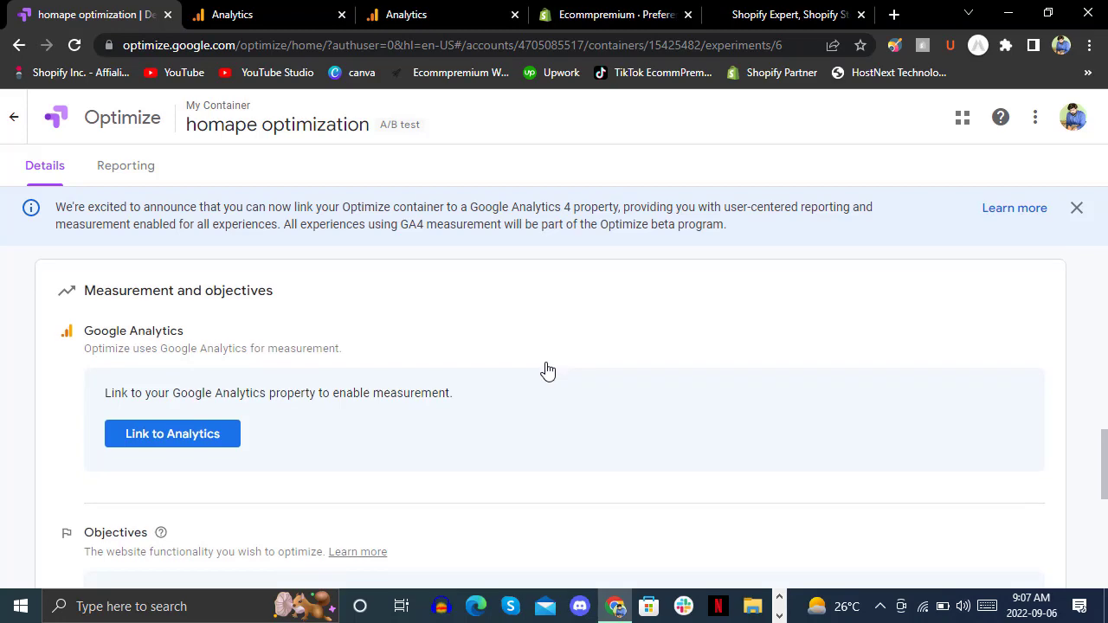
click(167, 440)
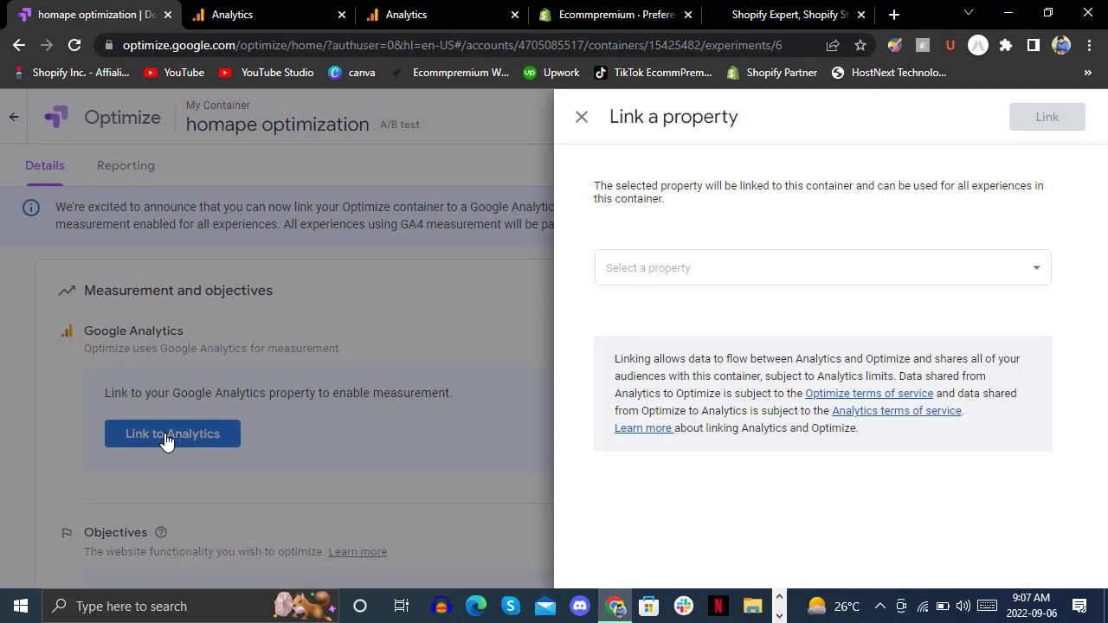
click(671, 279)
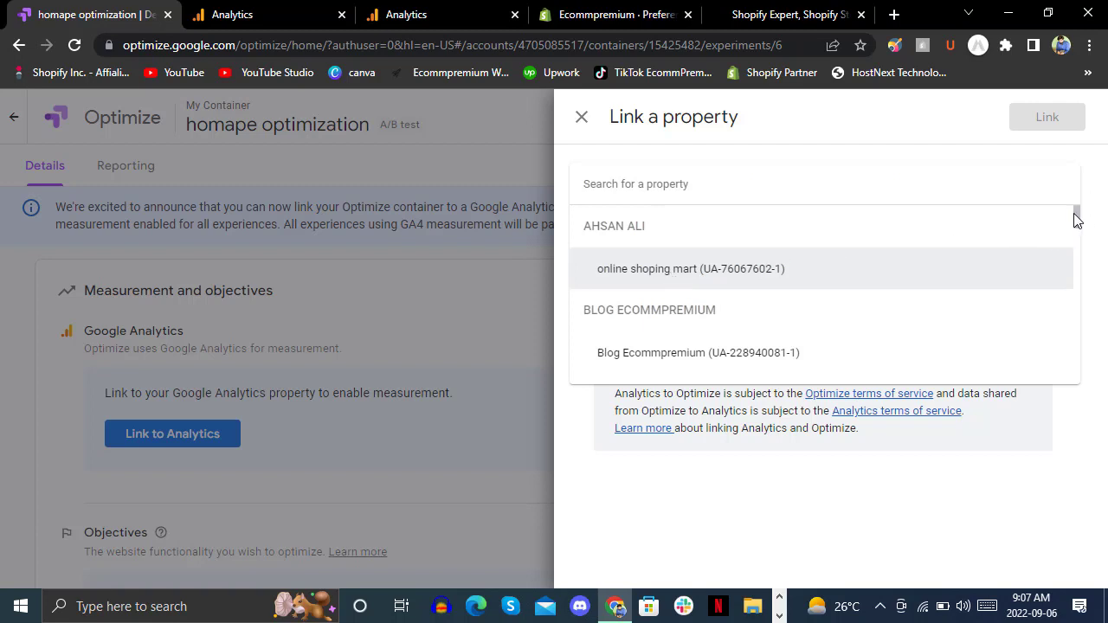
drag(1076, 216, 1080, 235)
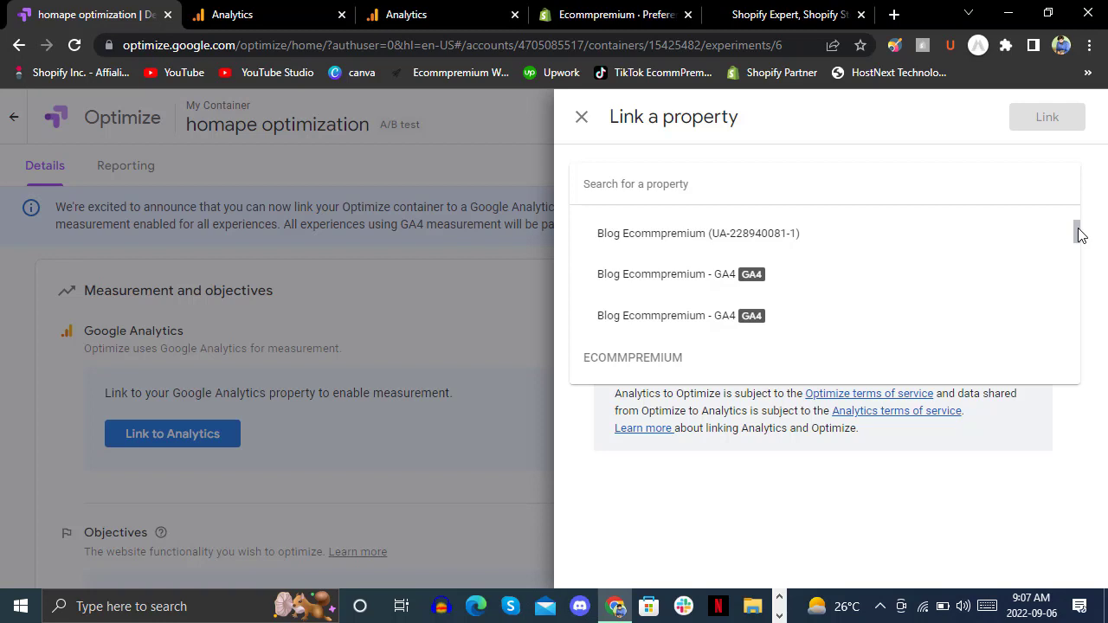
drag(1080, 236, 1091, 260)
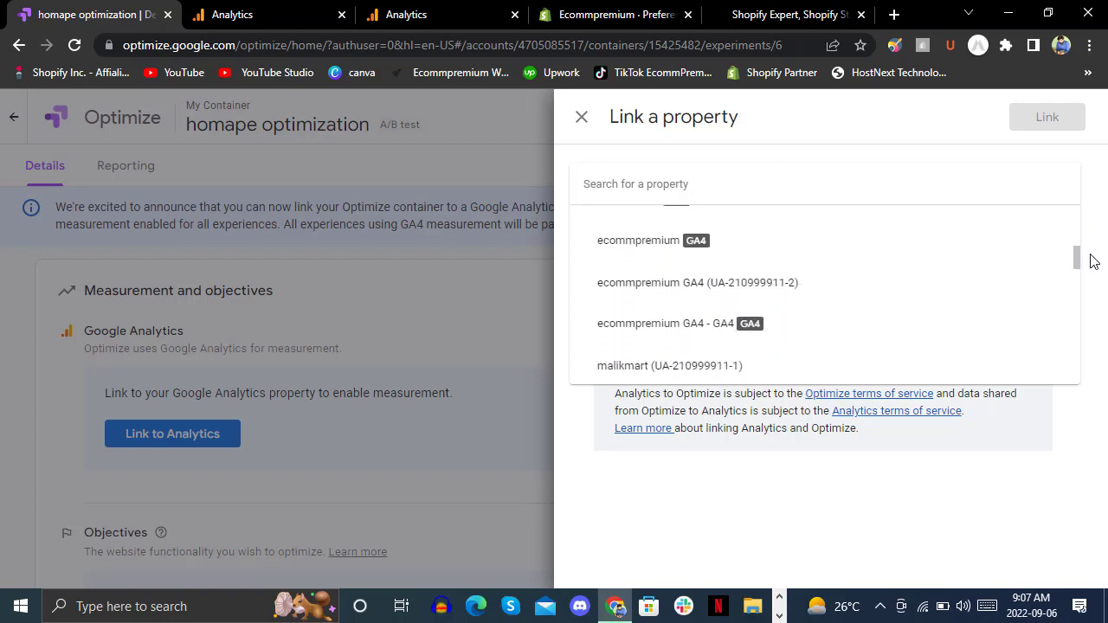
click(773, 282)
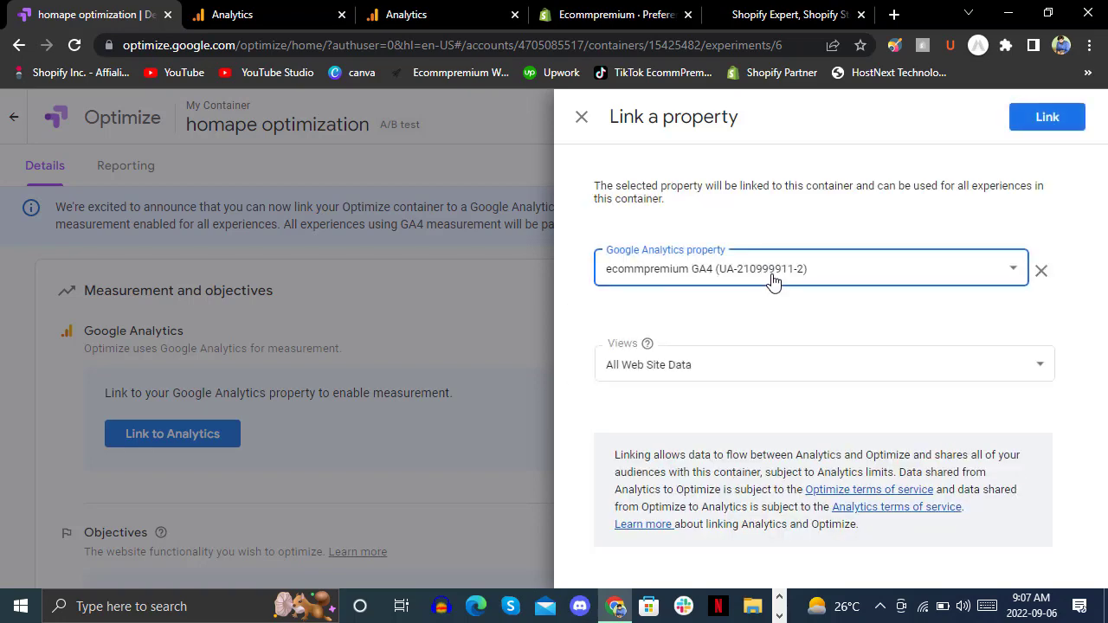
click(1049, 119)
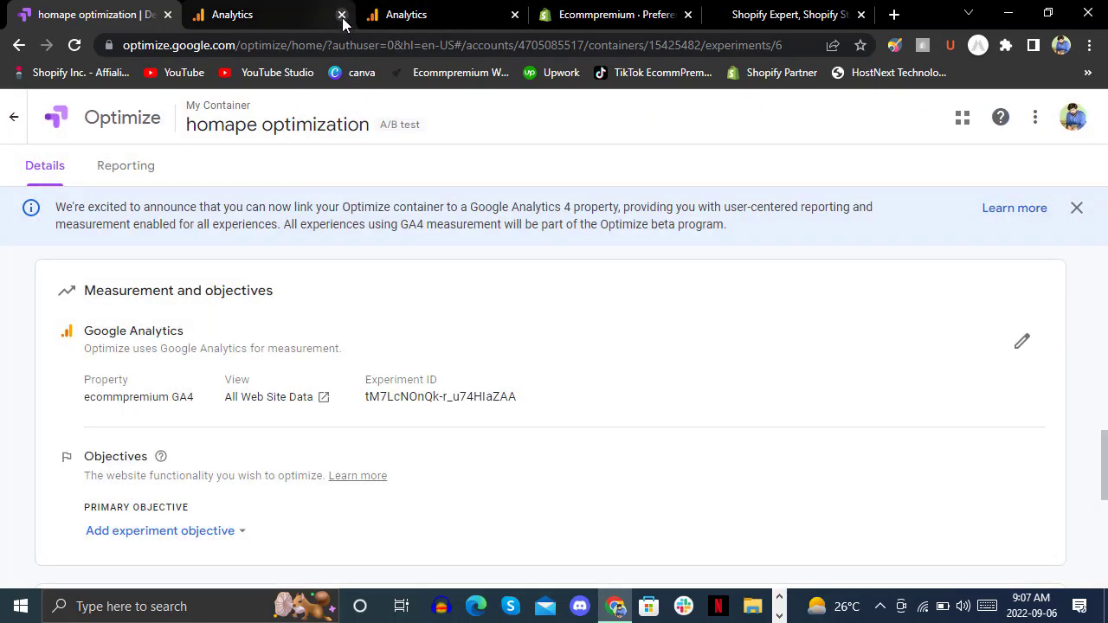
click(342, 15)
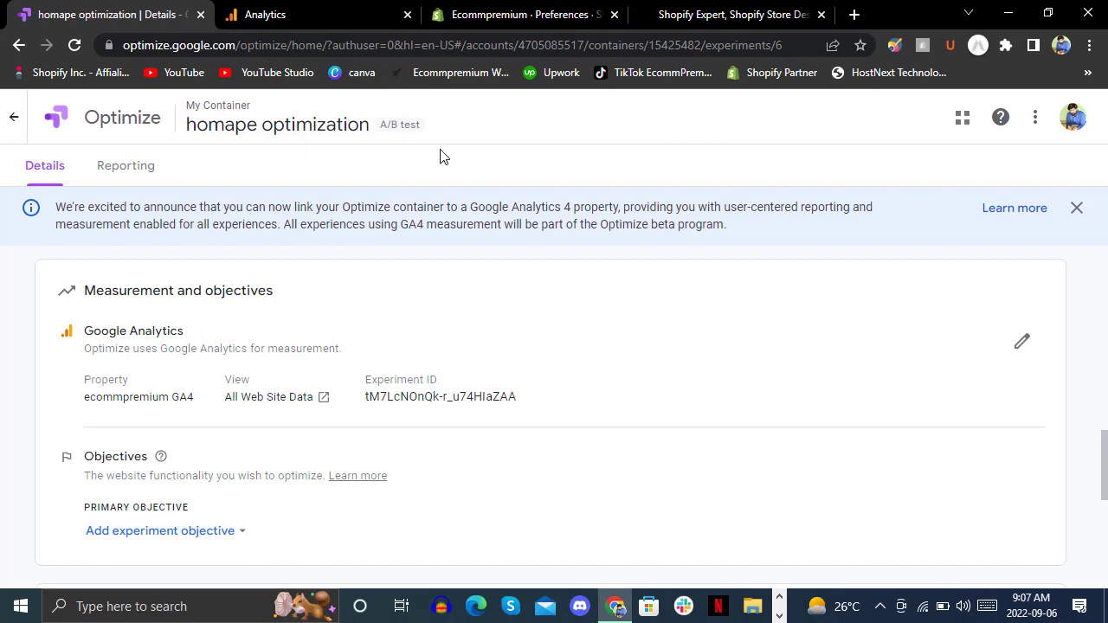
Reopen the homape optimization experiment from the container's experience list and review its setup checklist and audience targeting
click(14, 120)
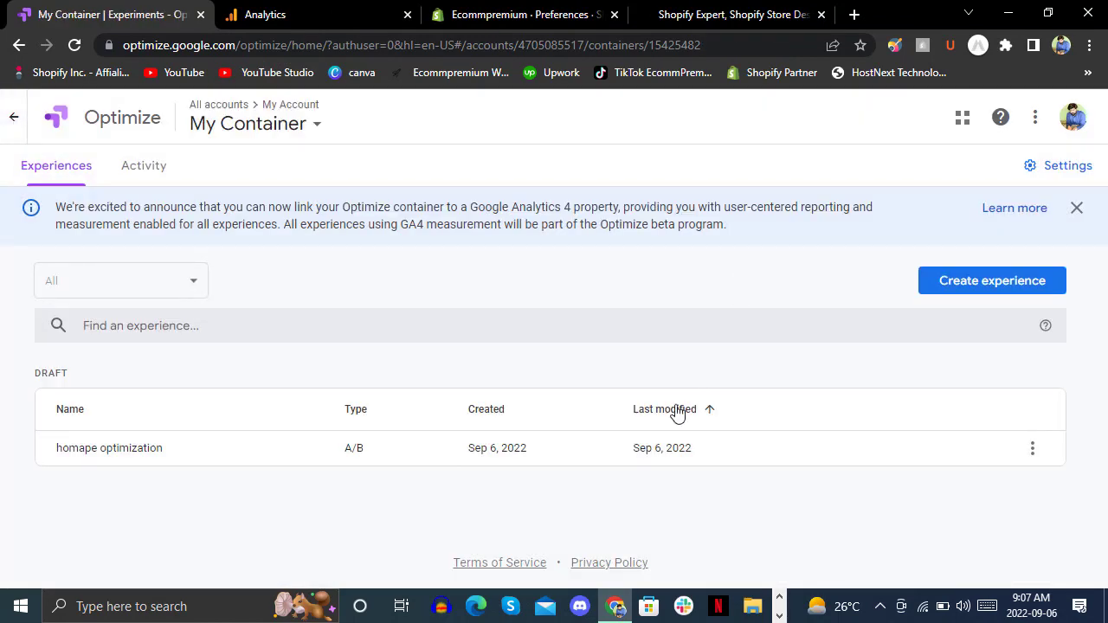
click(426, 459)
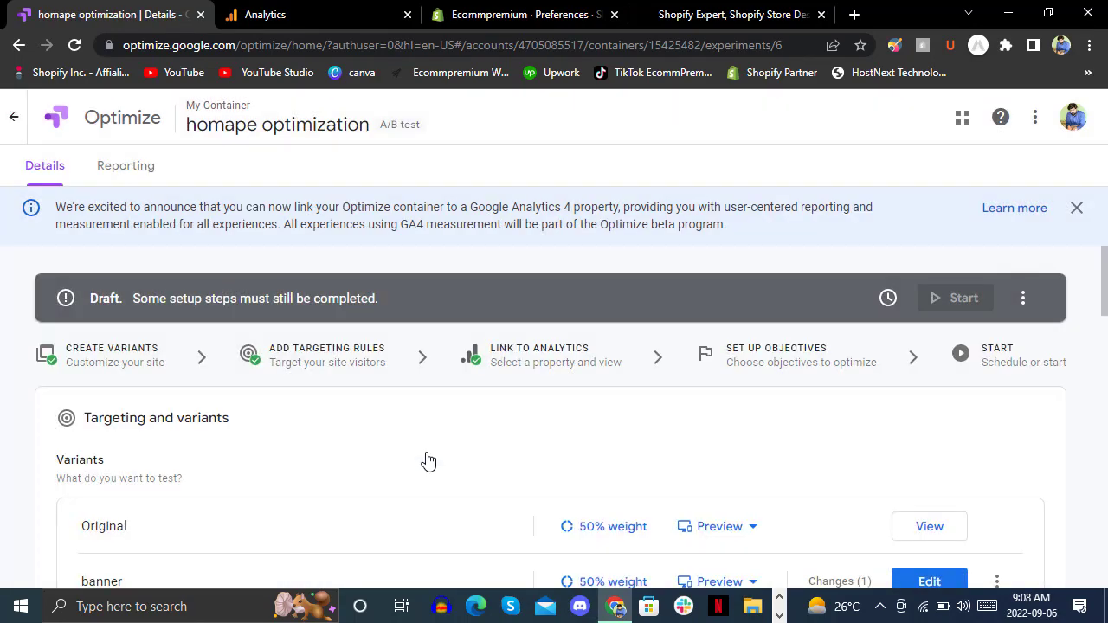
click(325, 361)
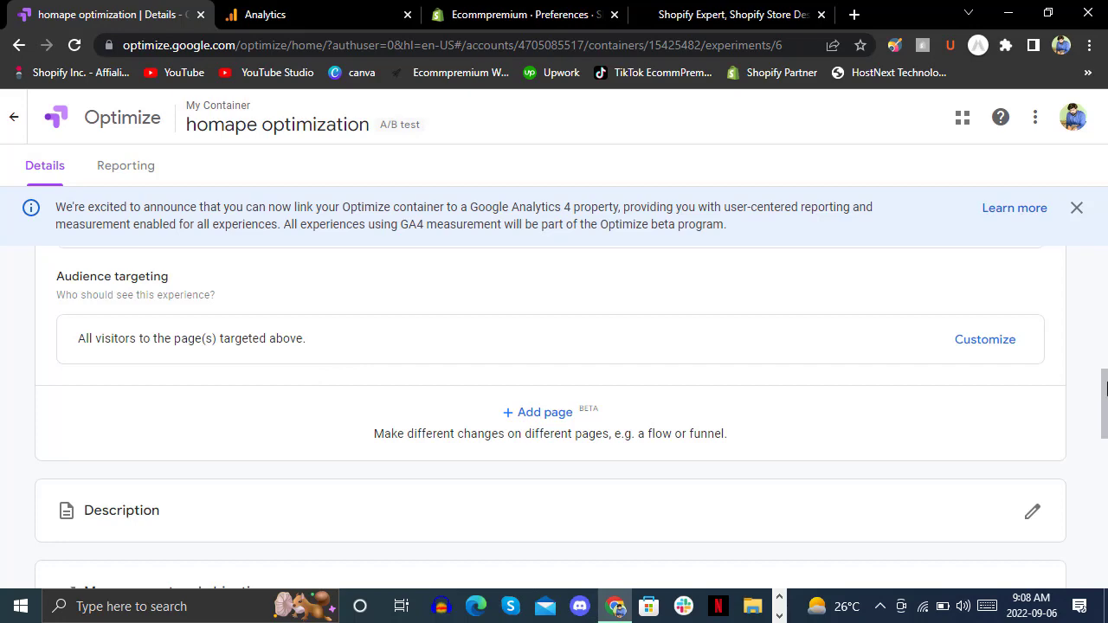
drag(1105, 374, 1089, 248)
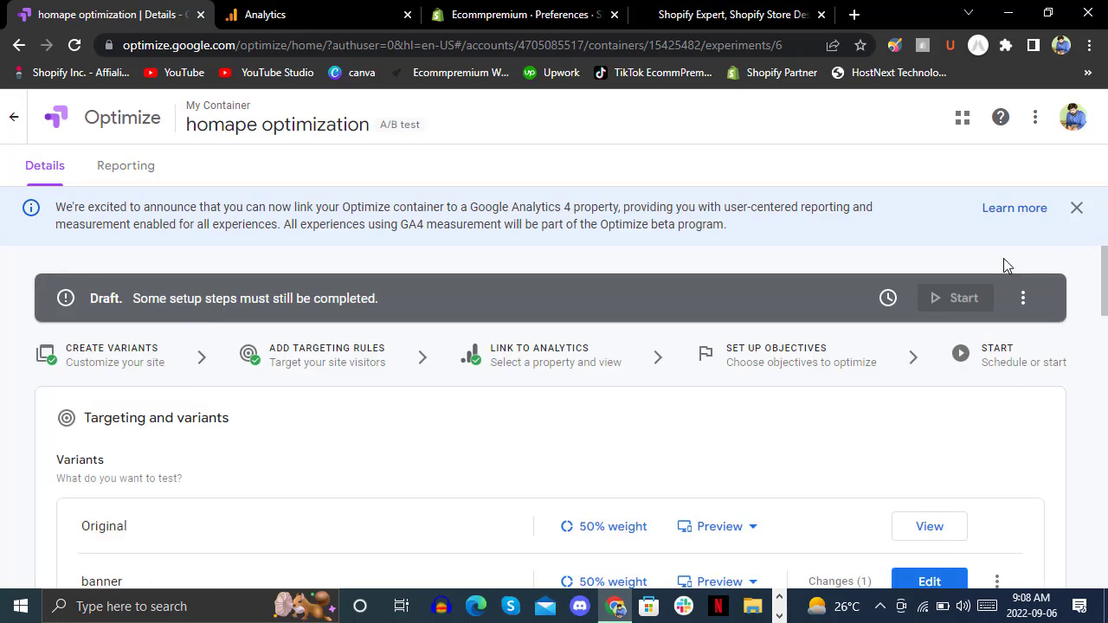
Choose Bounces from the predefined objectives as the experiment's primary objective
click(819, 355)
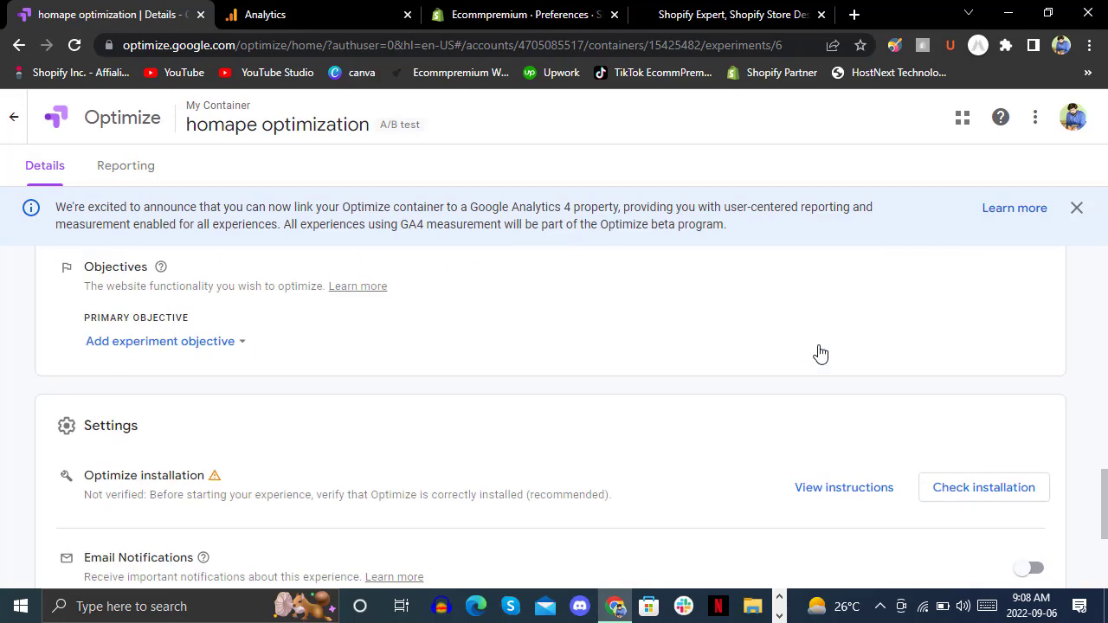
click(204, 353)
click(181, 389)
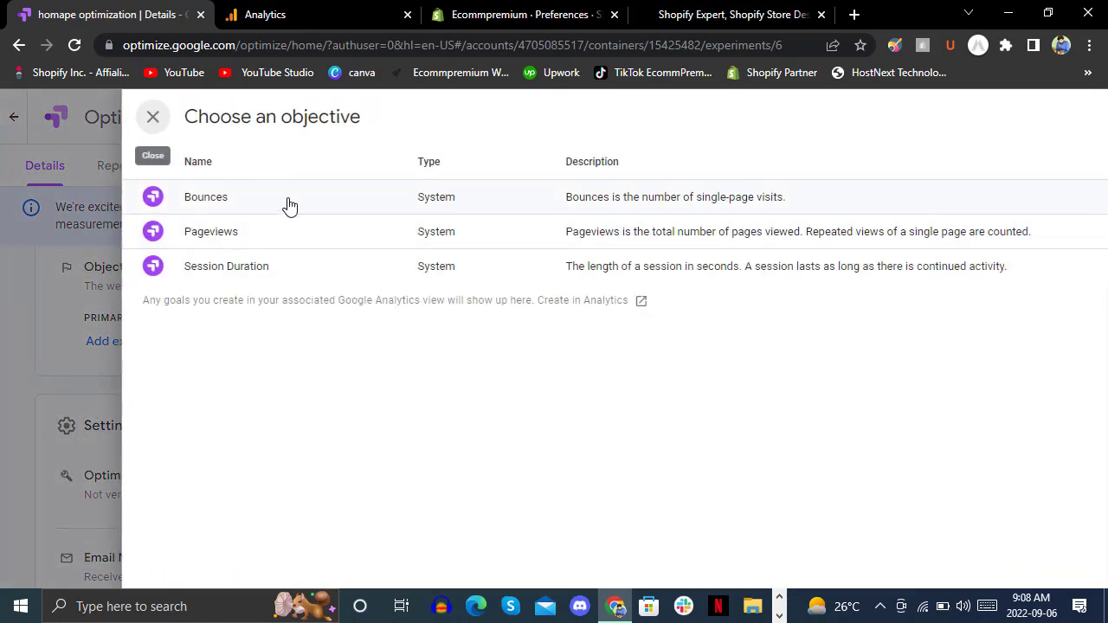
click(290, 205)
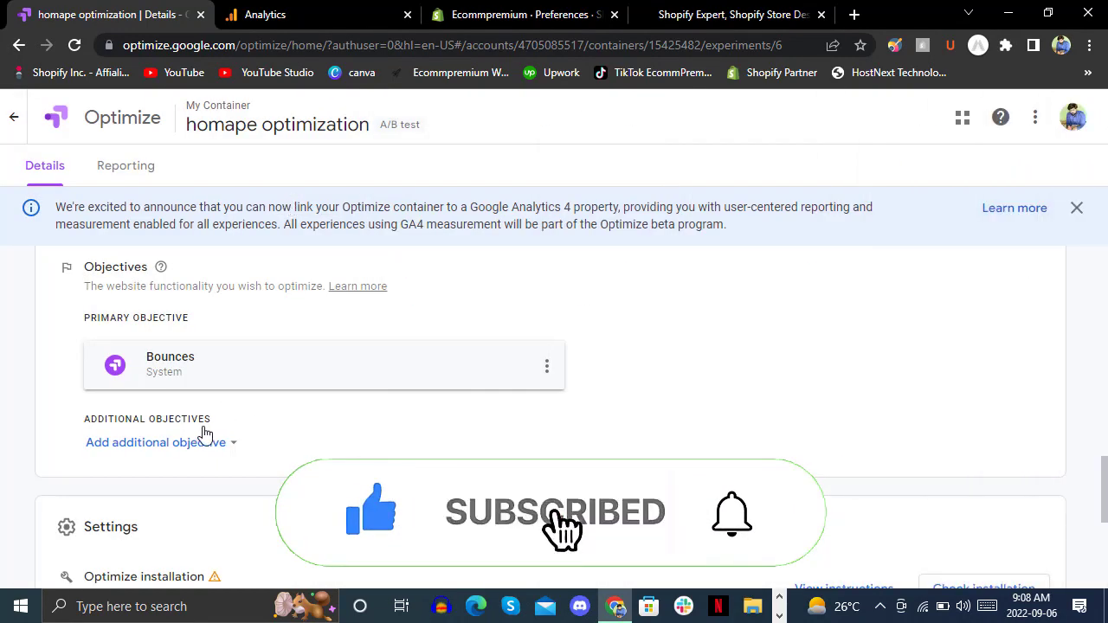
Add Pageviews and Session Duration as the experiment's additional objectives
click(198, 445)
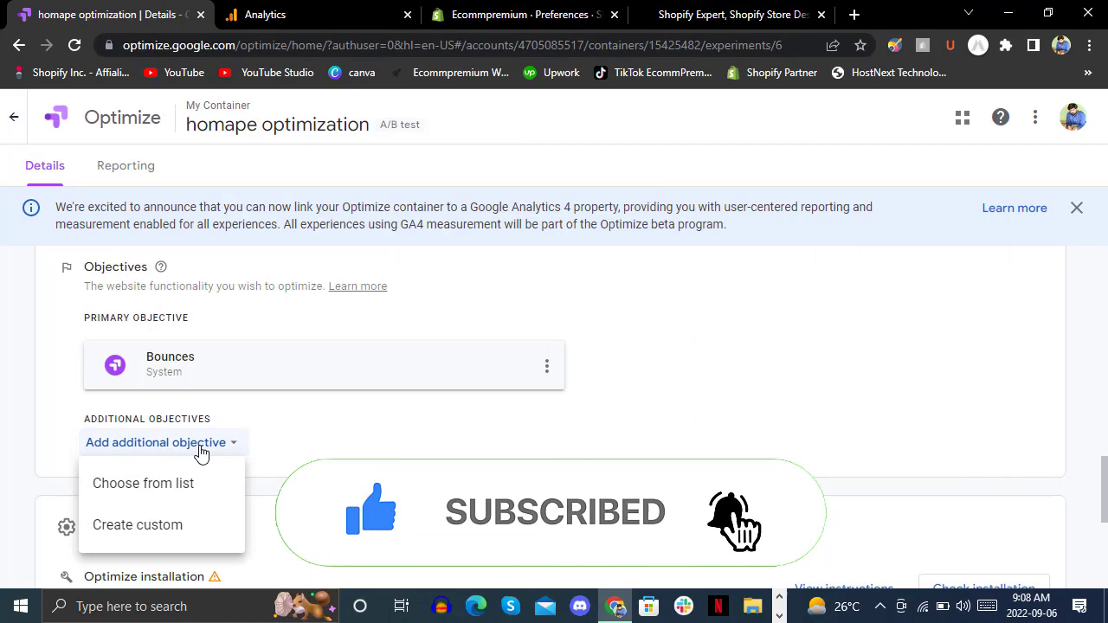
click(167, 490)
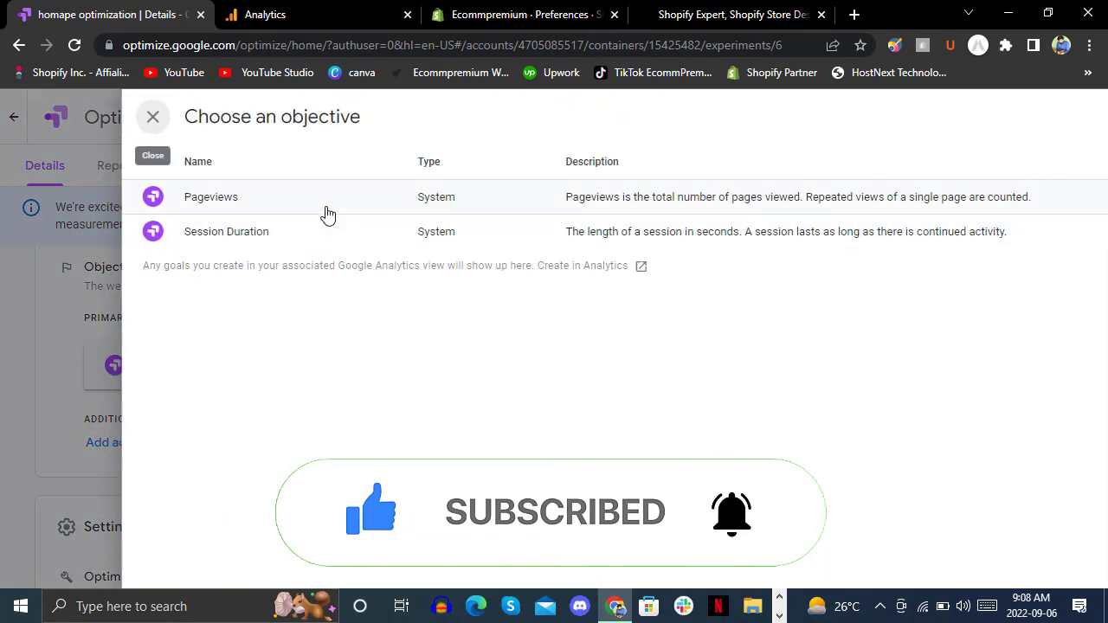
click(329, 204)
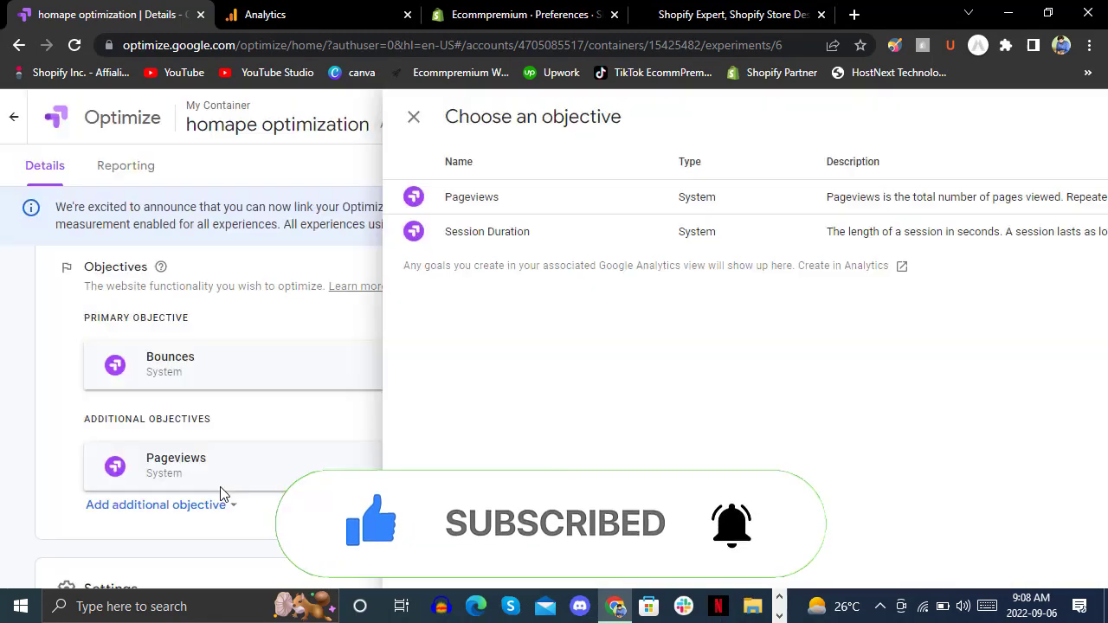
click(207, 517)
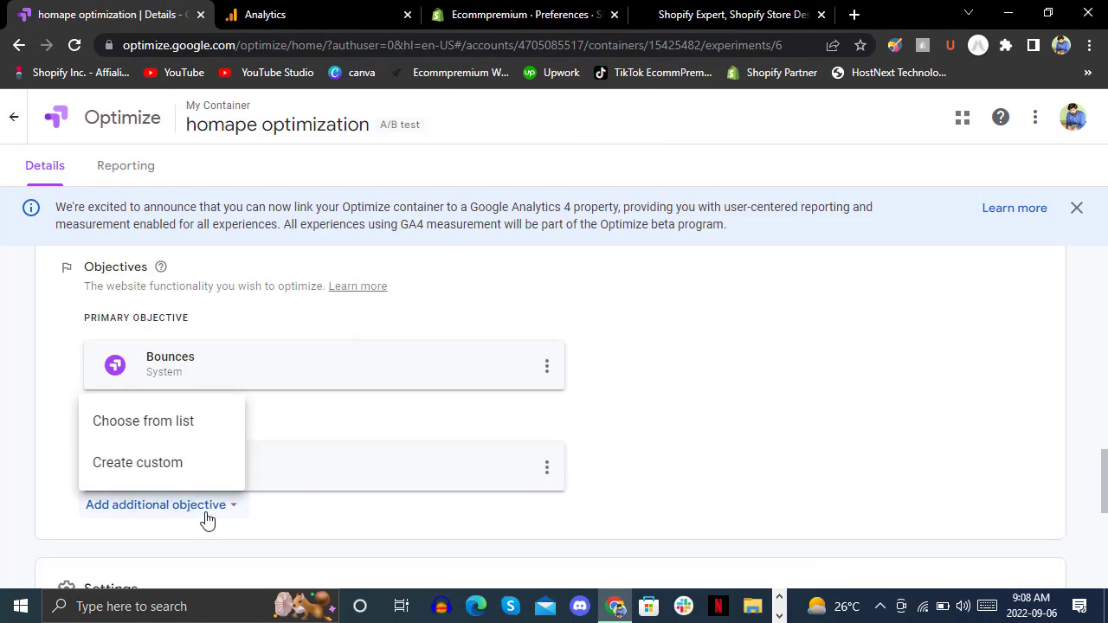
click(193, 427)
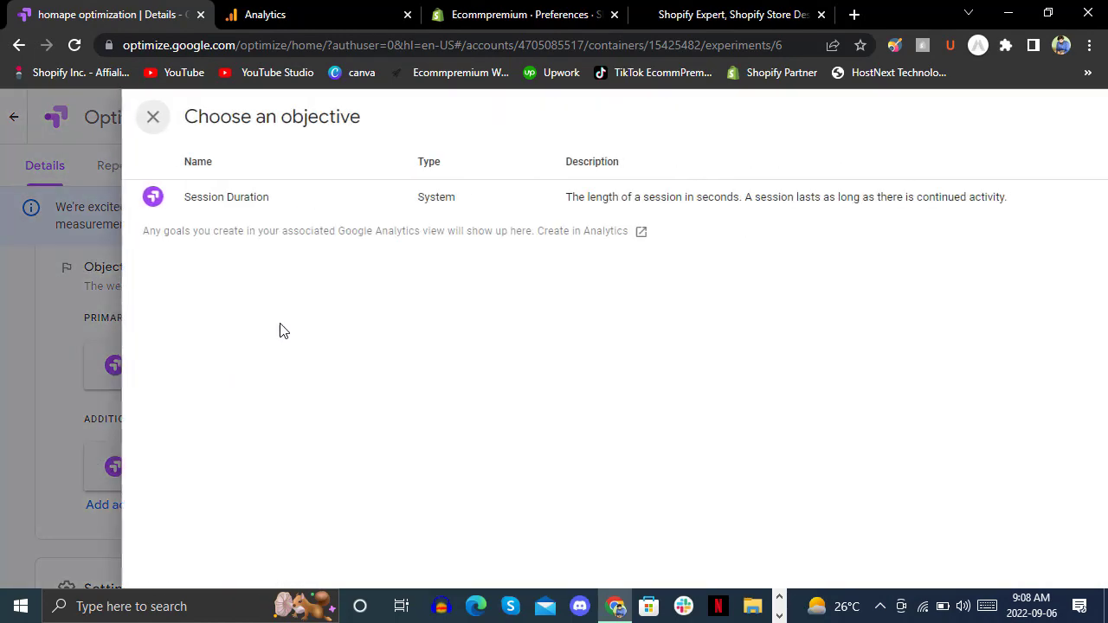
click(283, 208)
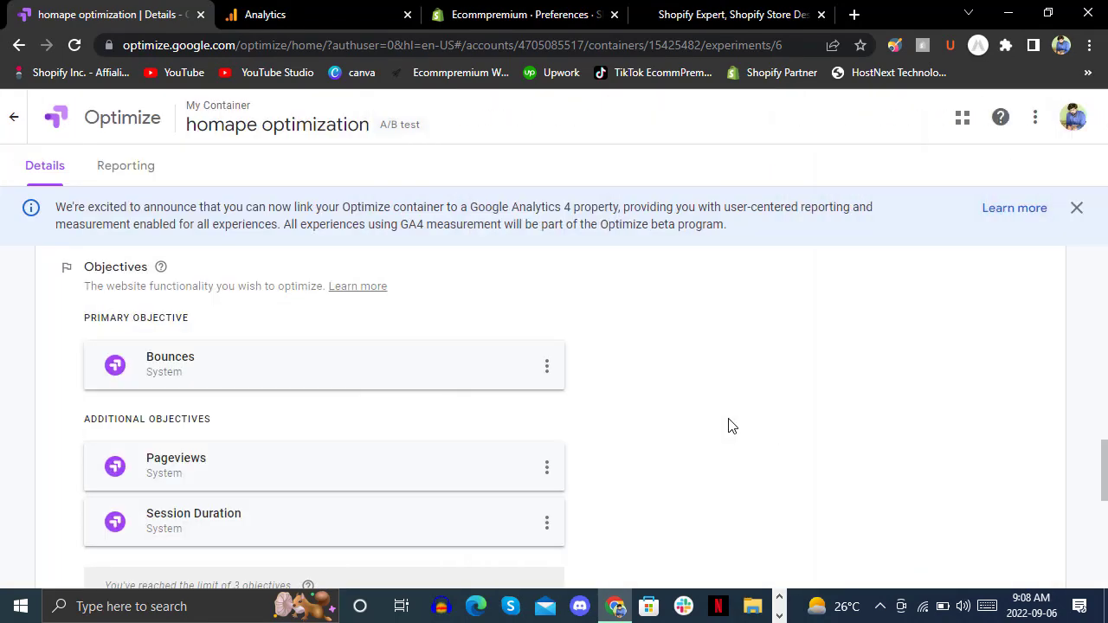
Request the start of the experiment and run the Optimize installation check on ecommpremium.com from its confirmation
drag(1105, 464, 1105, 266)
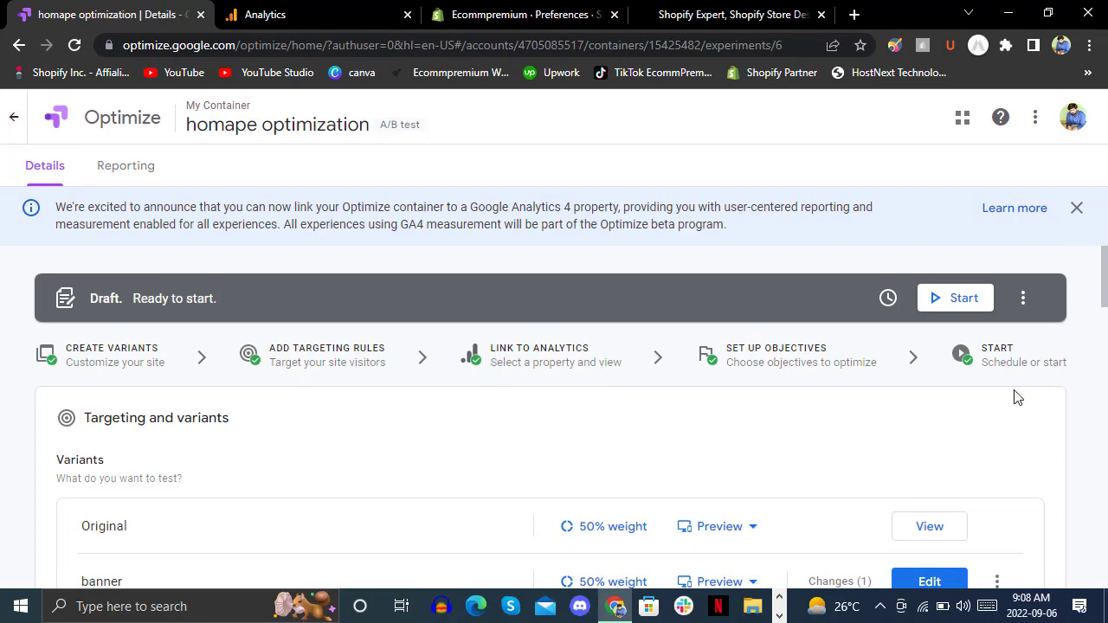
click(962, 298)
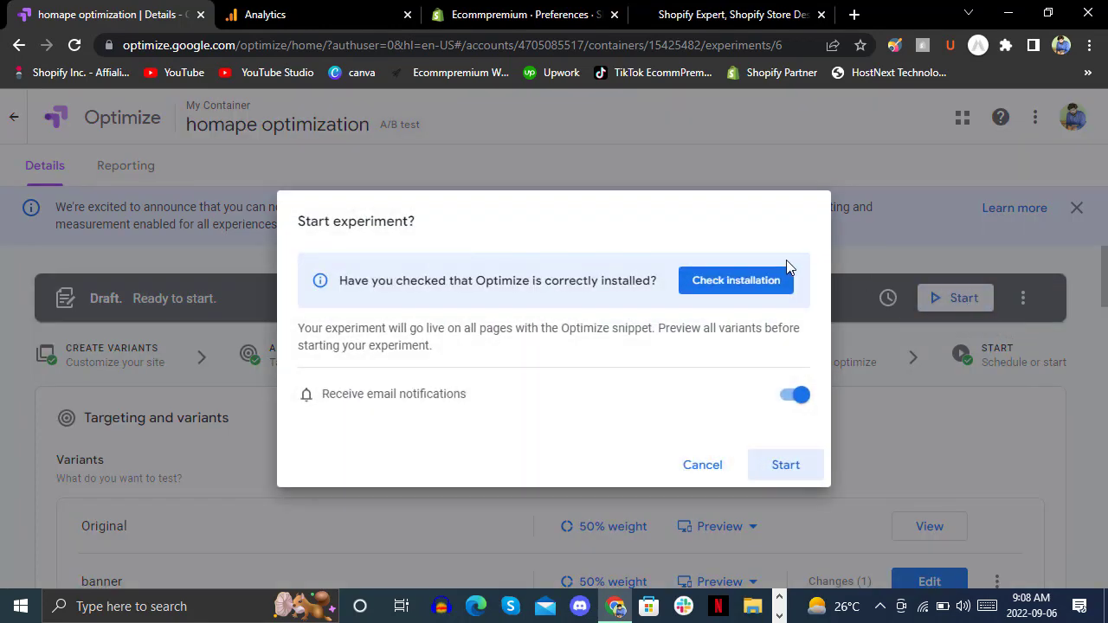
click(767, 284)
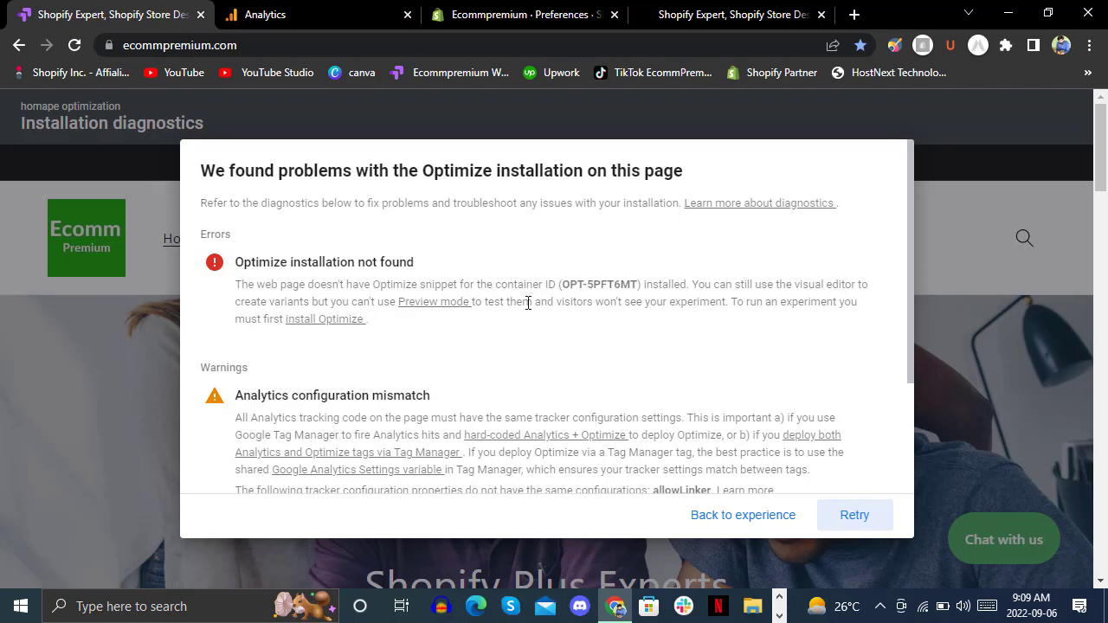
Open the Optimize installation help from the diagnostics and read the article on installing Optimize with Google Tag Manager
click(347, 327)
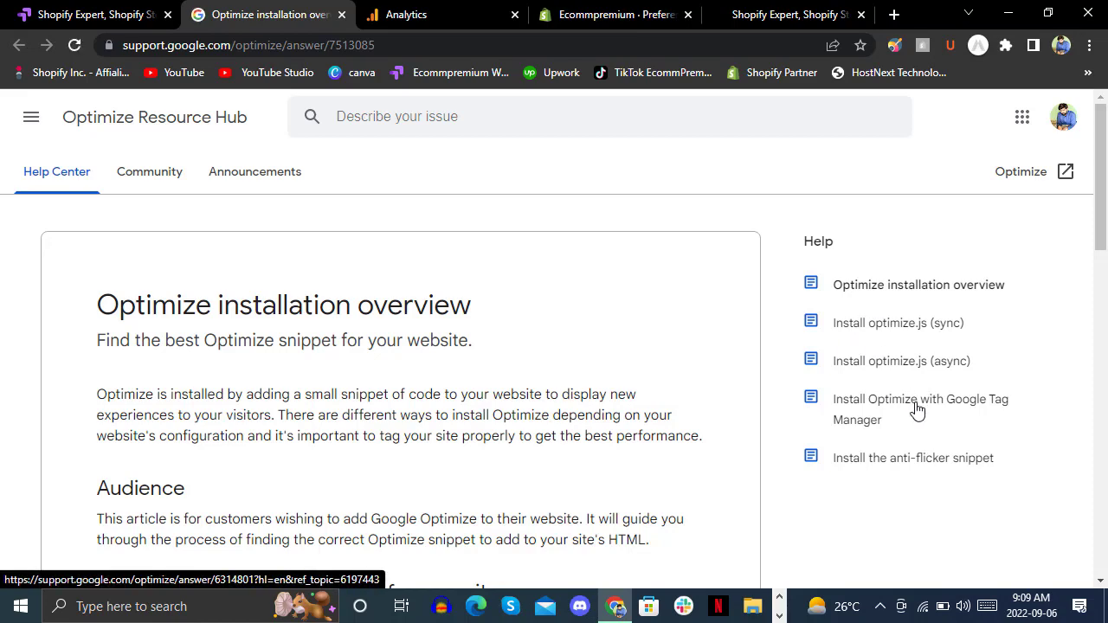
click(915, 409)
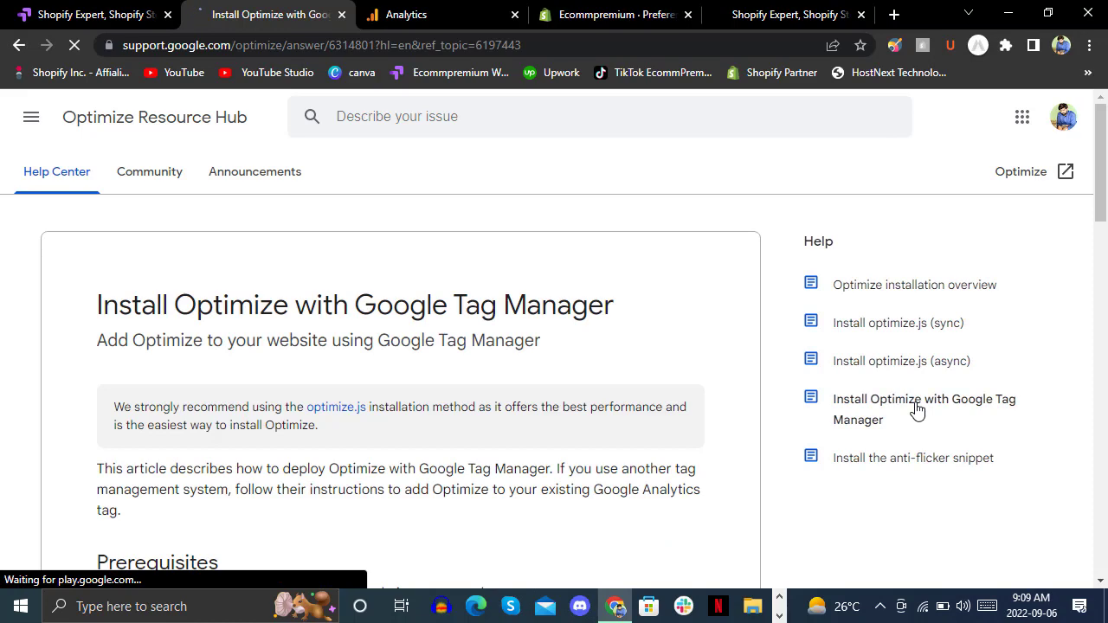
scroll(1105, 247, down, 3)
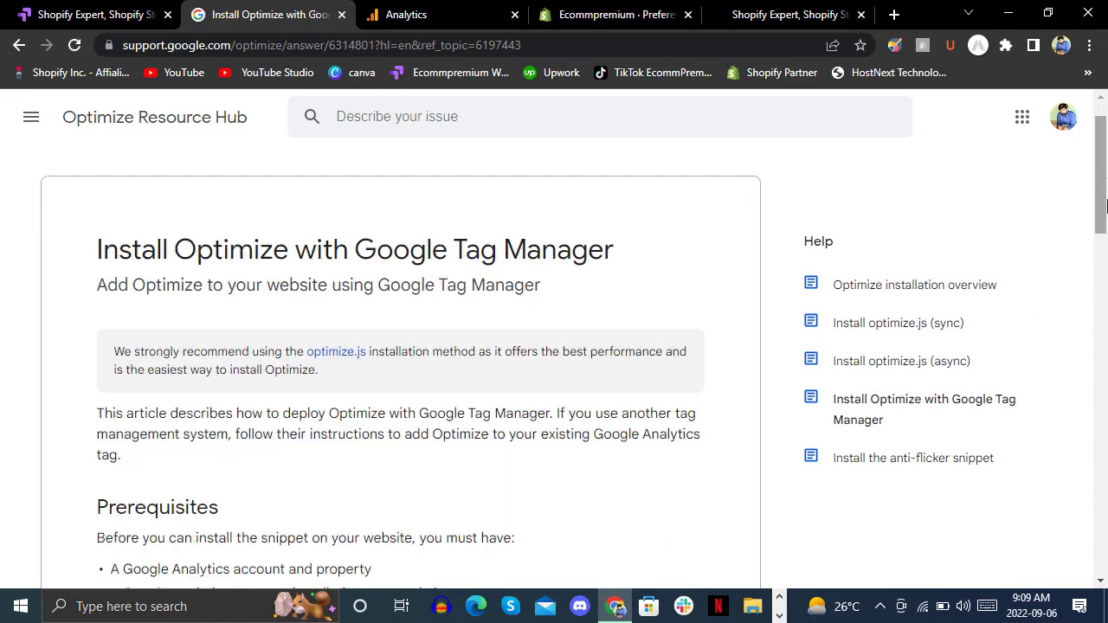
drag(1105, 244, 1106, 318)
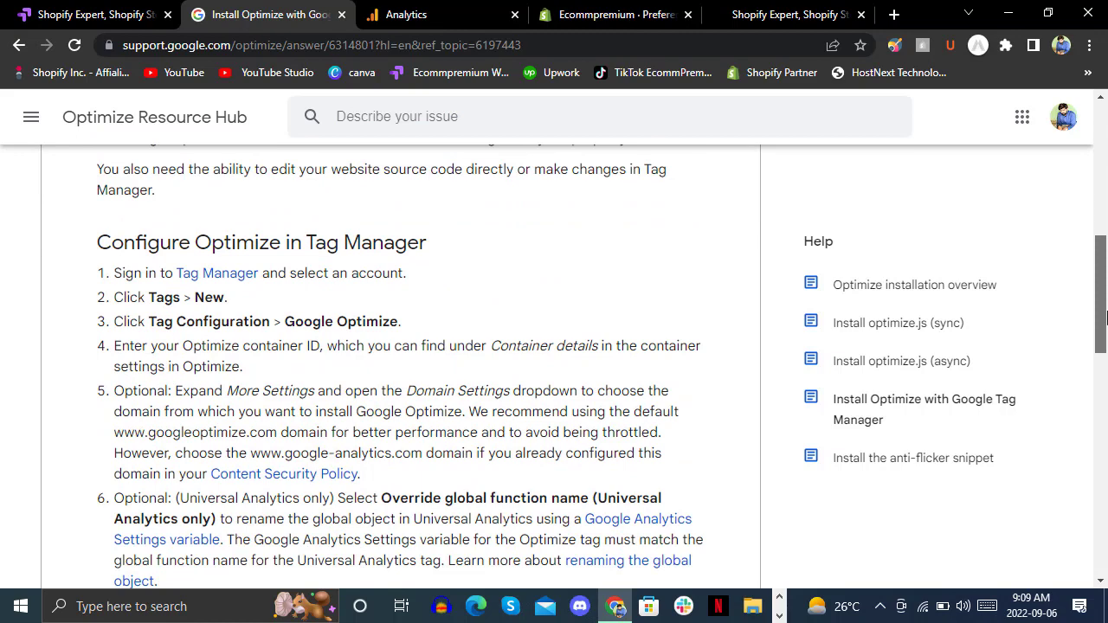
drag(1105, 319, 1105, 471)
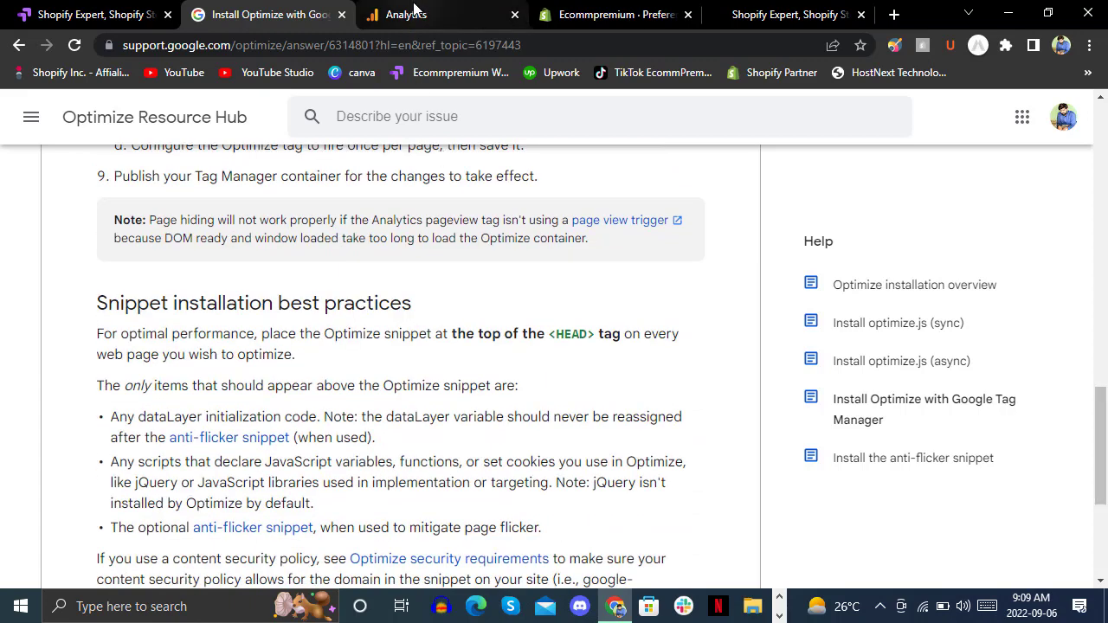
Open the Google Tag Manager home page in place of the Optimize help article
click(405, 49)
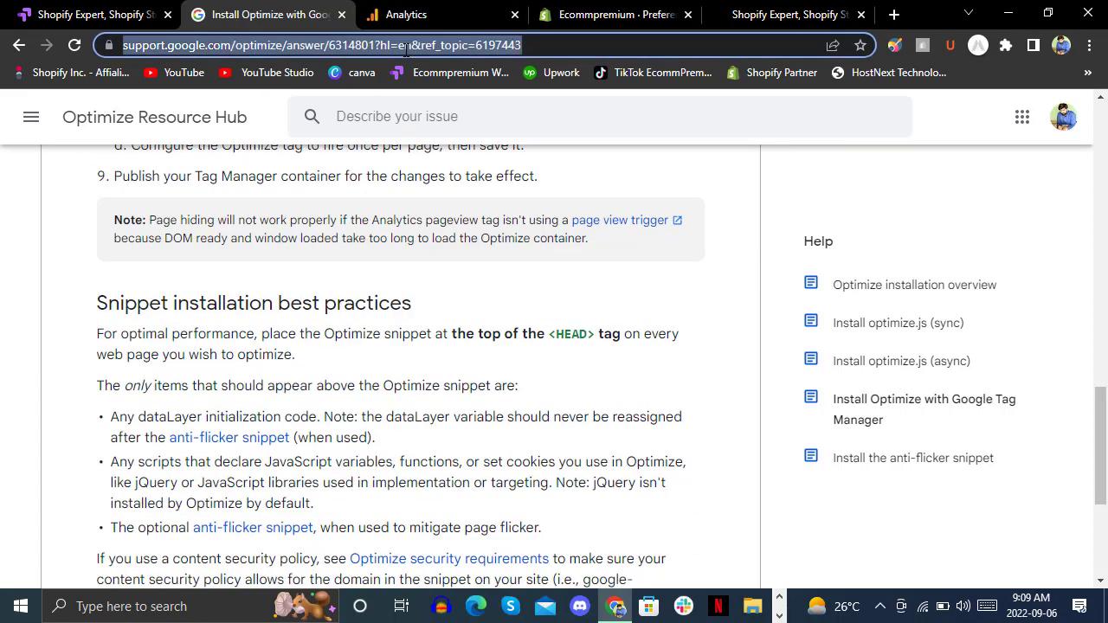
text(googleta)
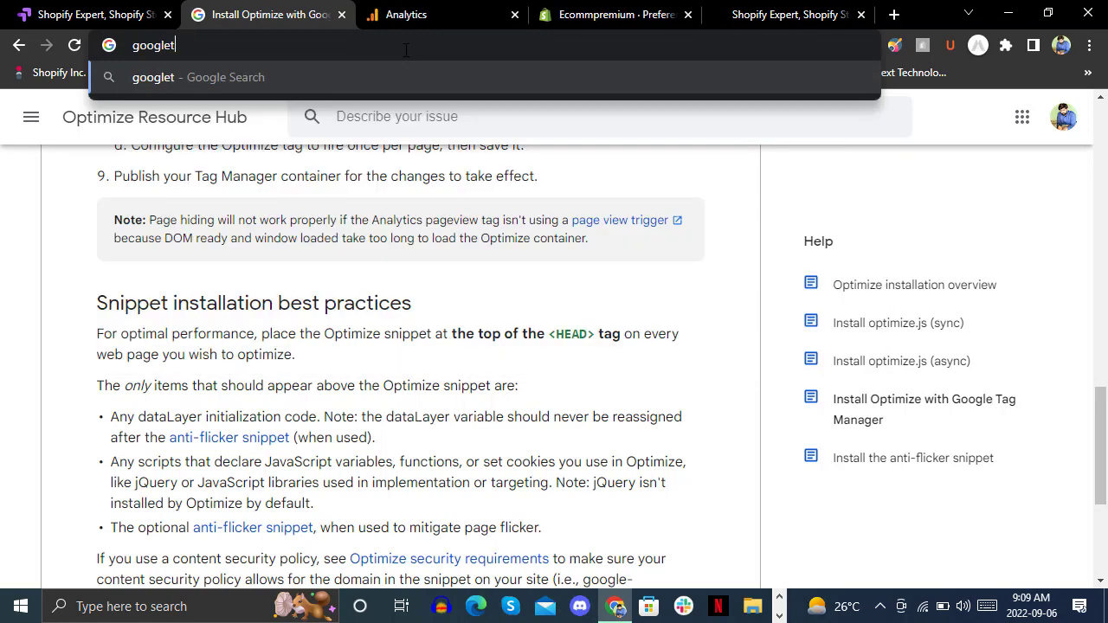
key(BackSpace)
key(BackSpace)
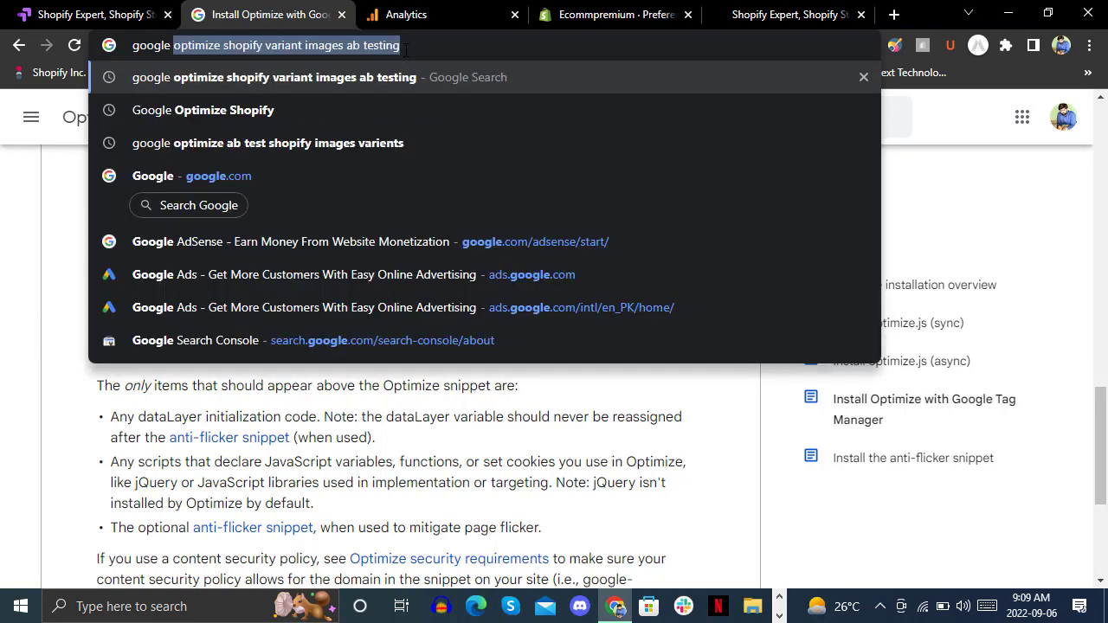
text(tag)
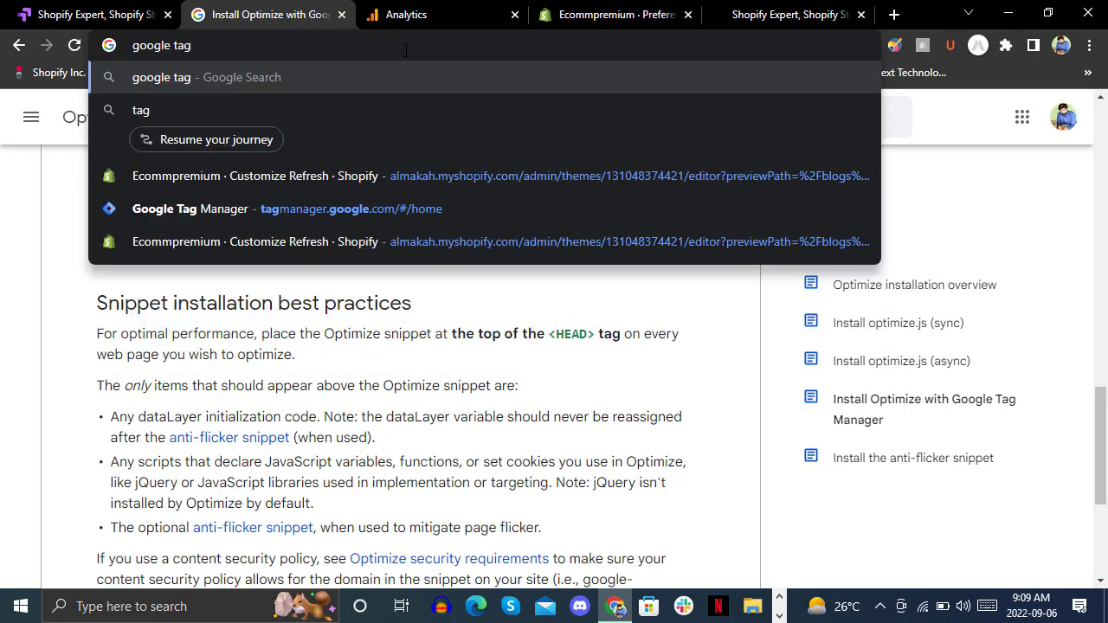
key(Down)
key(Down)
key(Down)
key(Return)
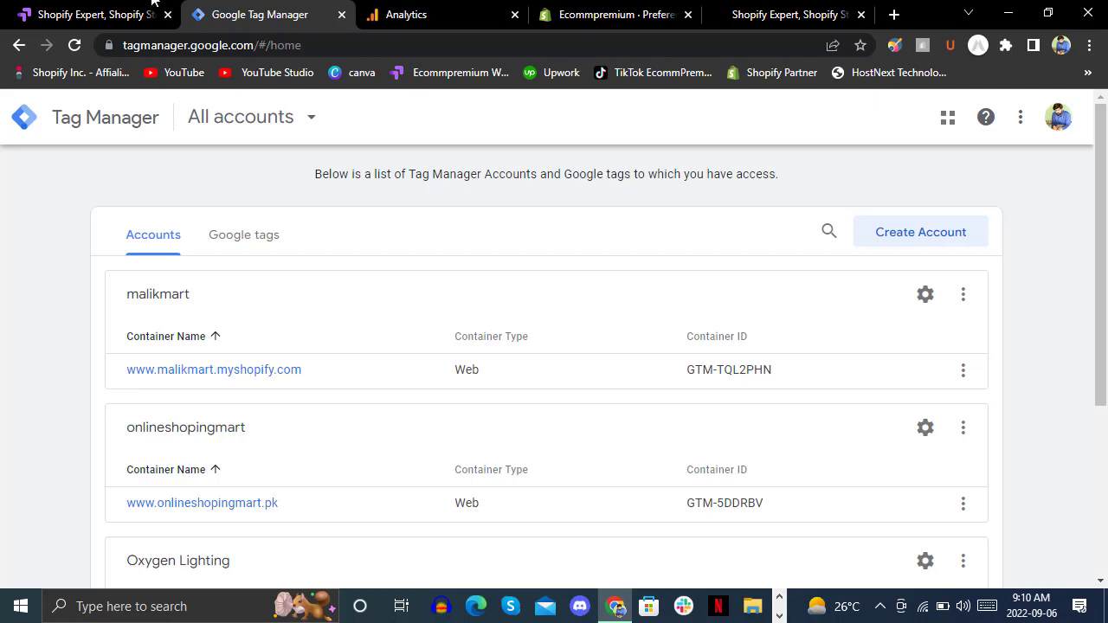
Review the Optimize installation diagnostics for ecommpremium.com and look through the Tag Manager accounts for a matching container
click(86, 14)
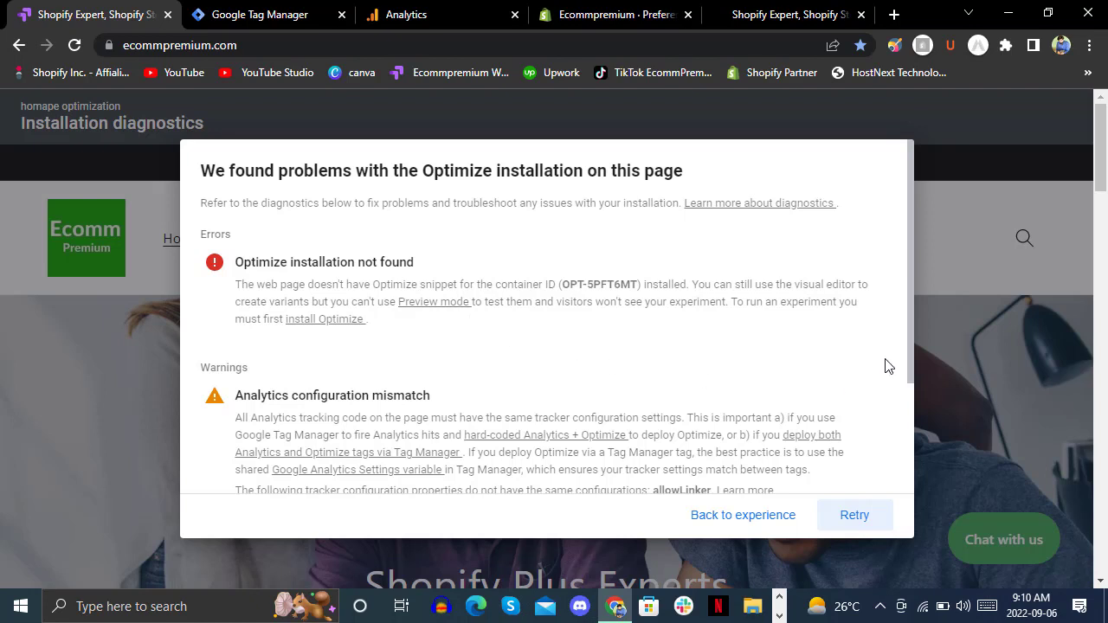
drag(911, 363, 882, 313)
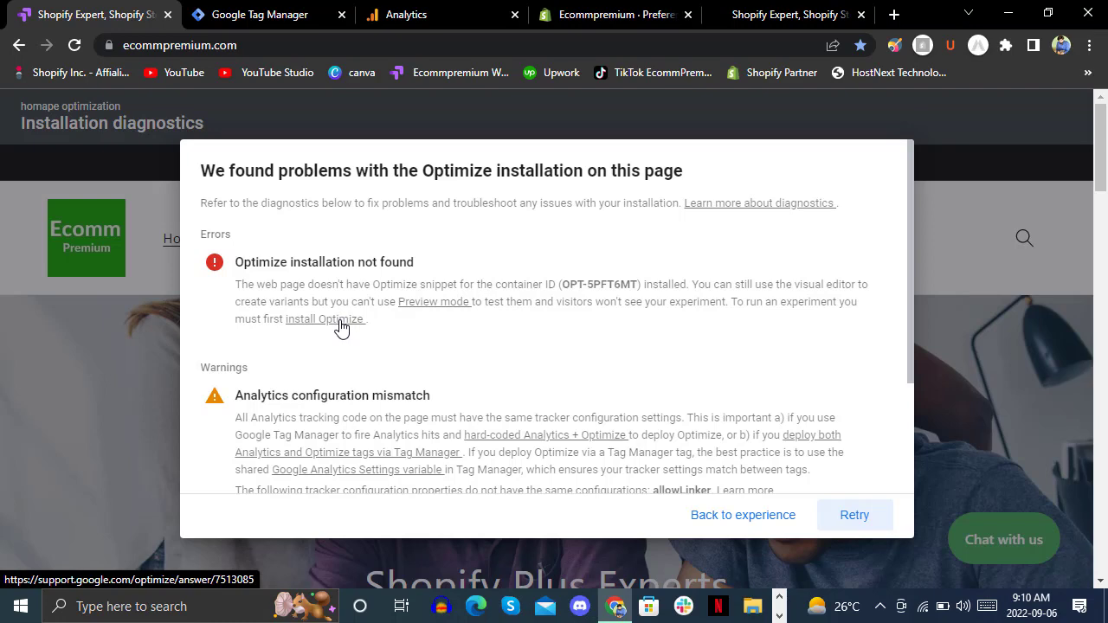
click(266, 7)
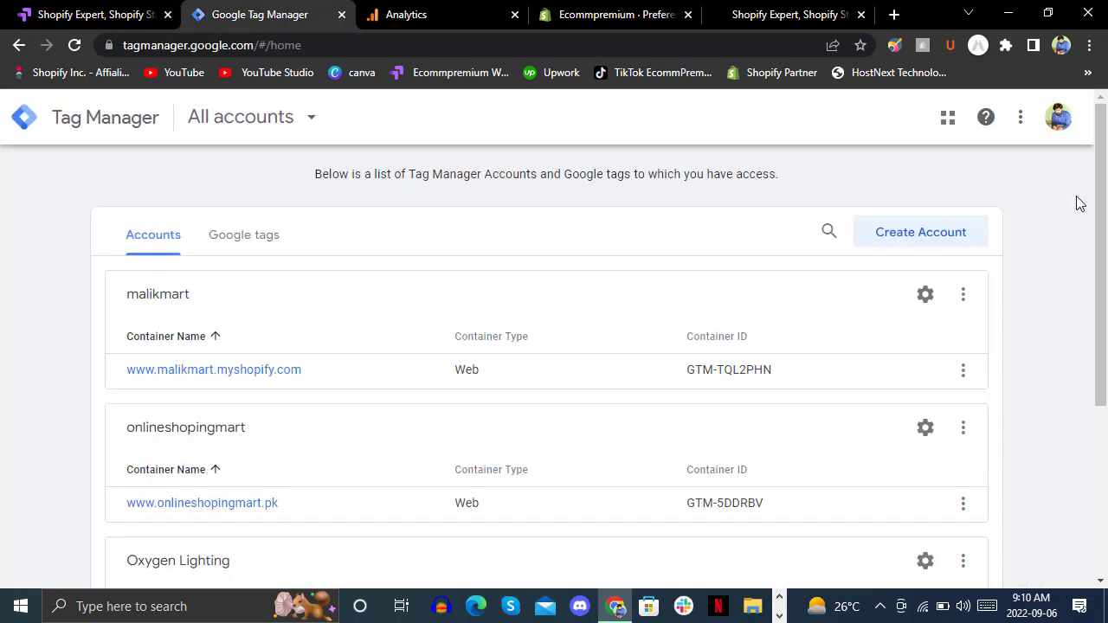
scroll(1097, 259, down, 3)
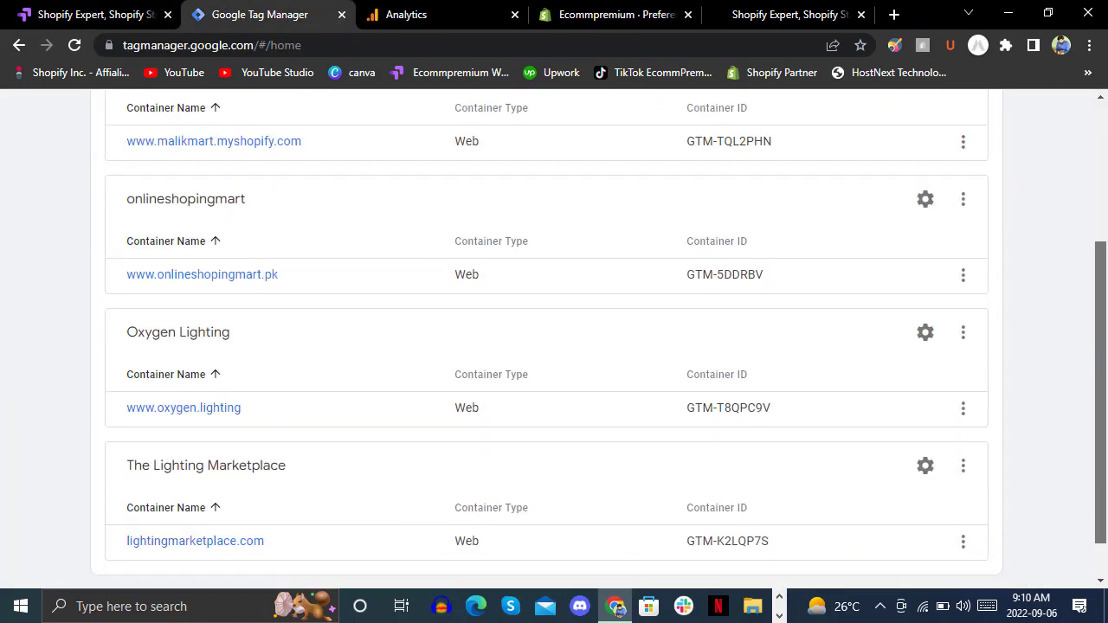
scroll(1099, 327, up, 5)
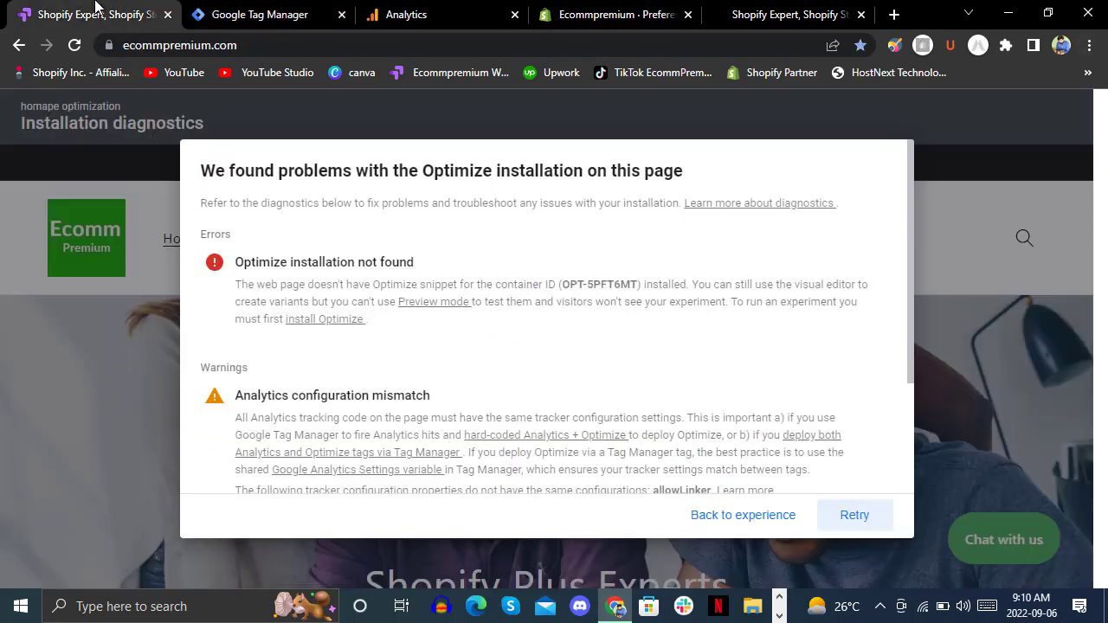
Leave the installation diagnostics and go back through the experiment and its container to the Optimize accounts overview
click(95, 14)
click(19, 45)
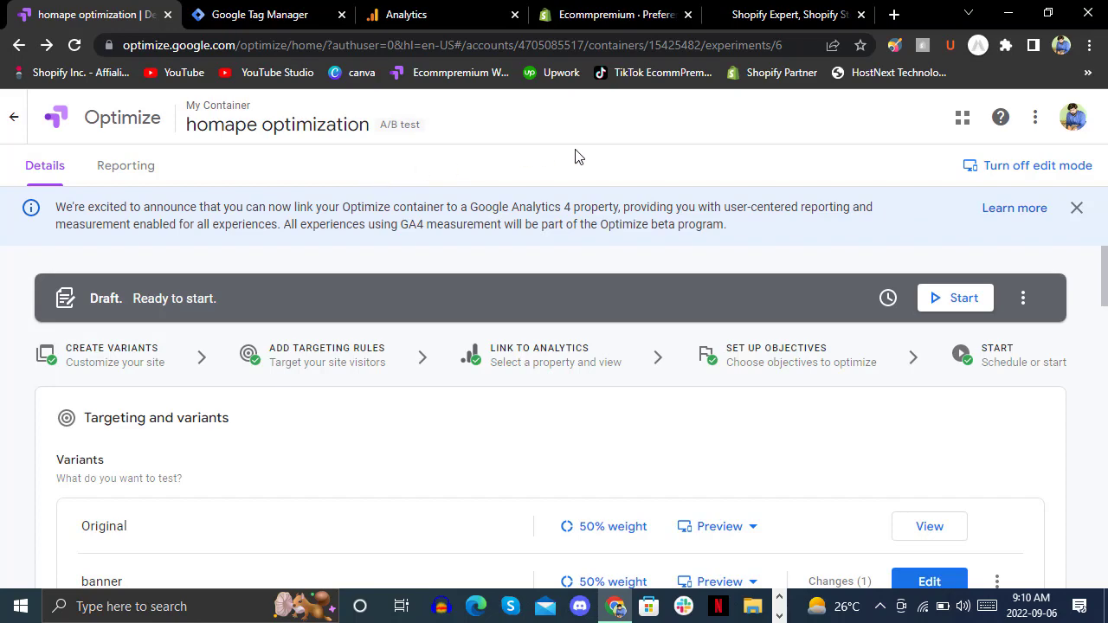
click(11, 117)
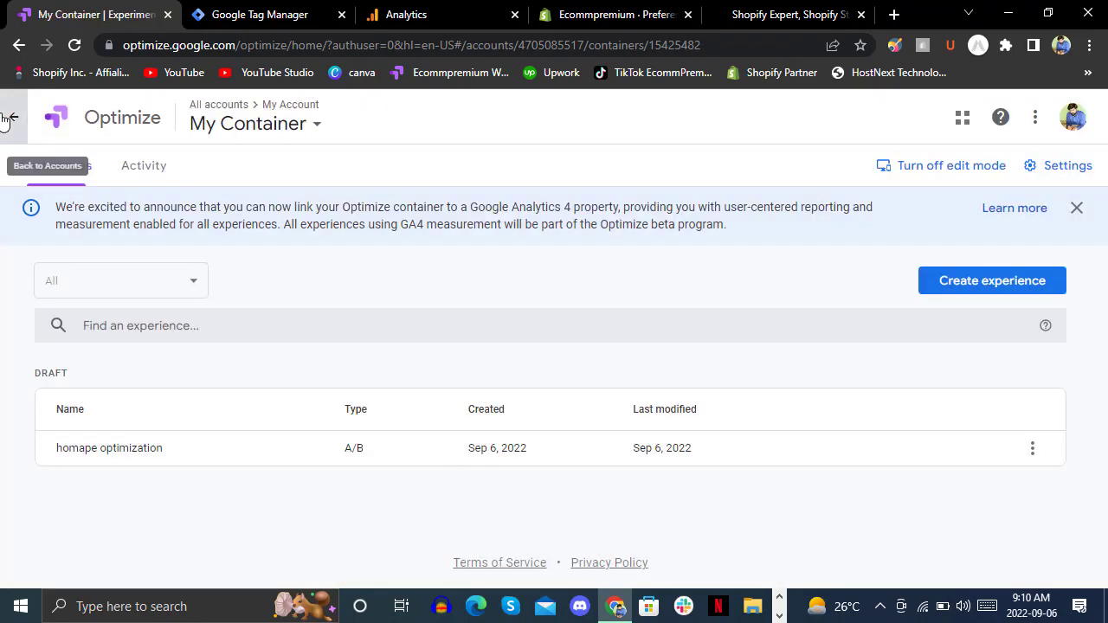
click(9, 118)
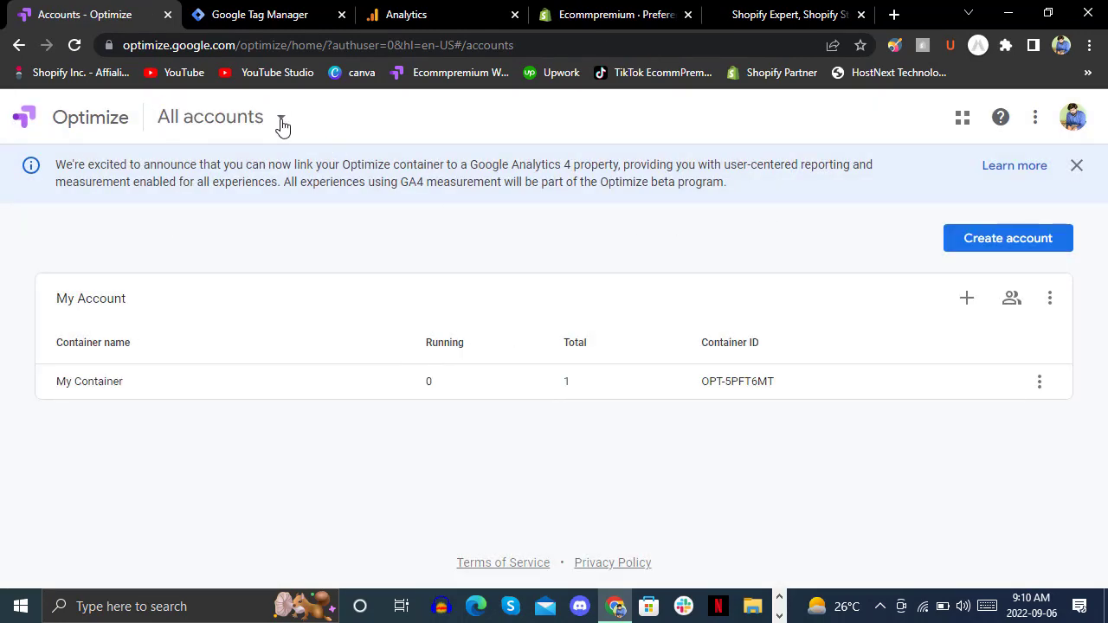
Look through the Tag Manager and Optimize accounts in the account picker and open My Container under My Account
click(239, 131)
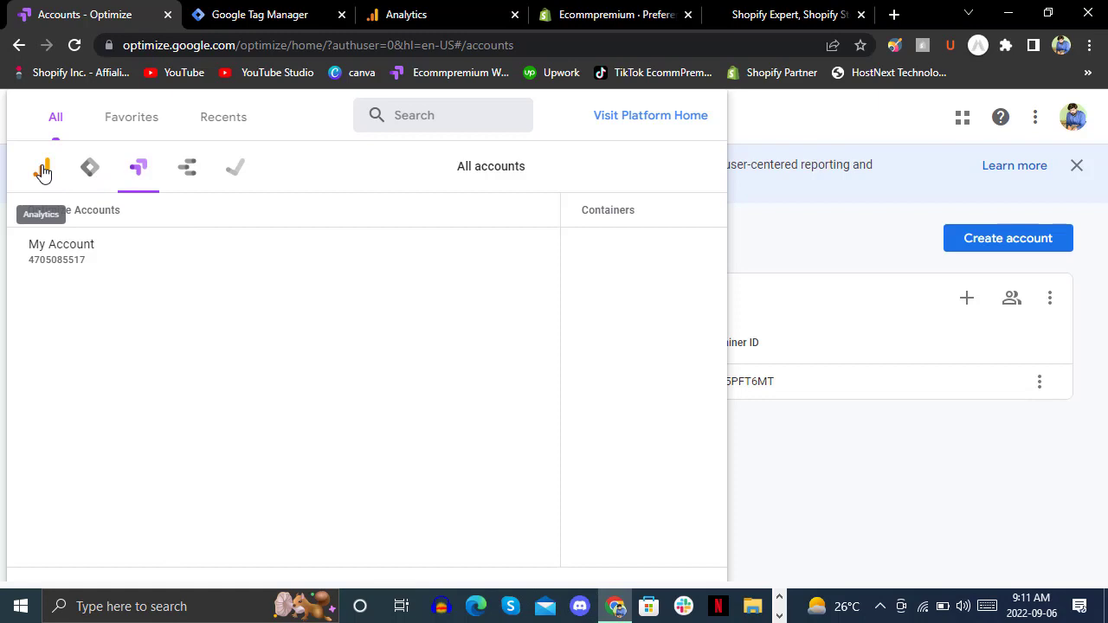
click(90, 169)
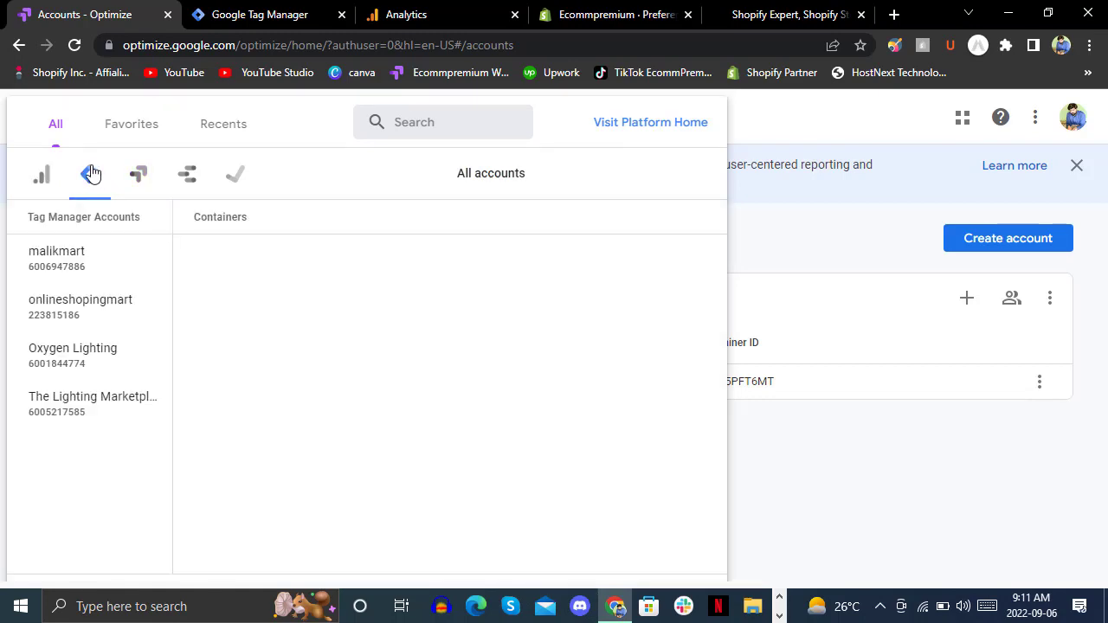
right_click(141, 177)
click(140, 177)
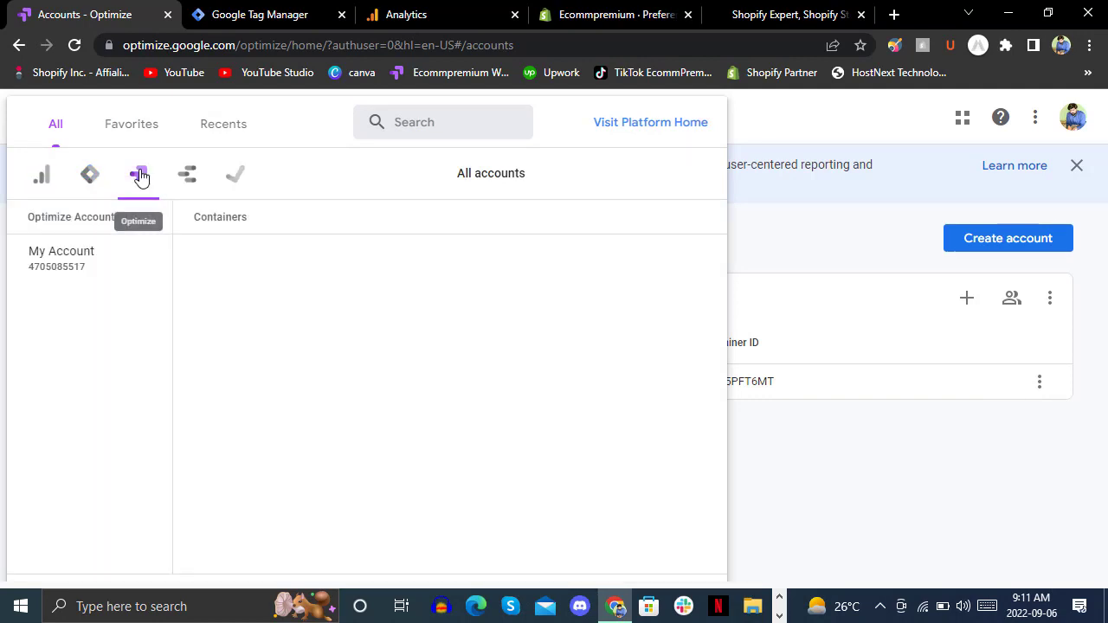
click(122, 276)
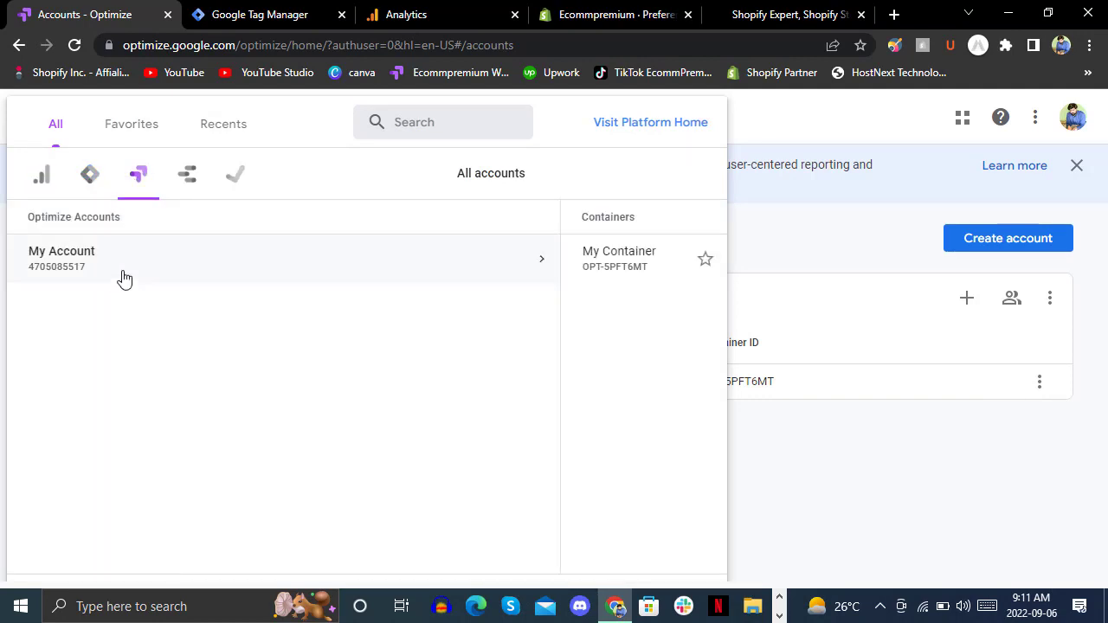
click(352, 271)
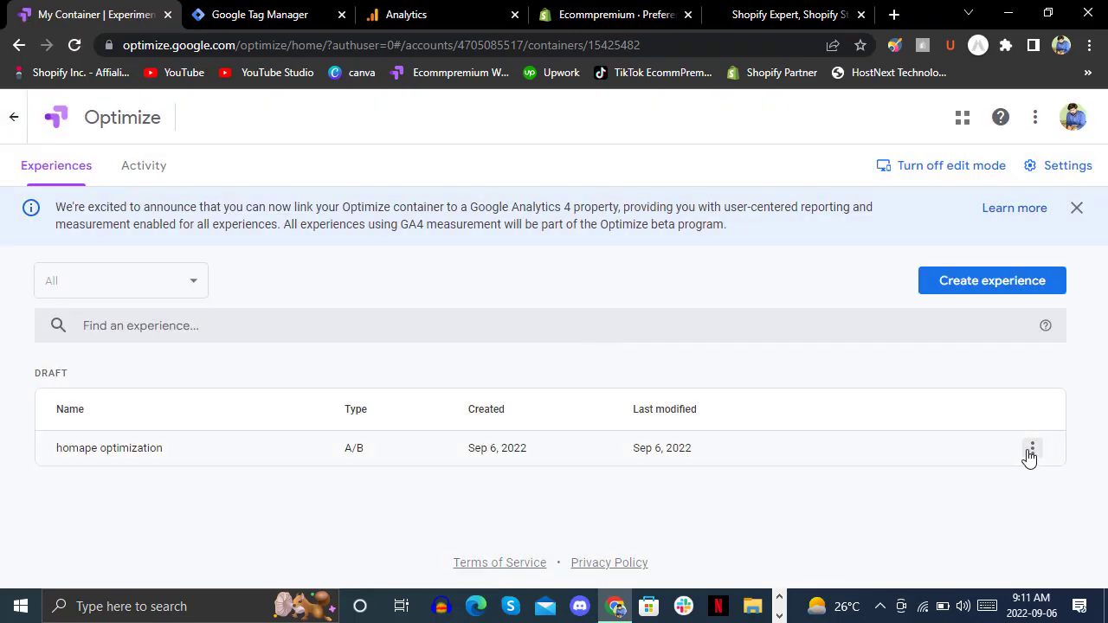
Open the settings of My Container and copy the Optimize installation snippet from the setup instructions
click(1029, 452)
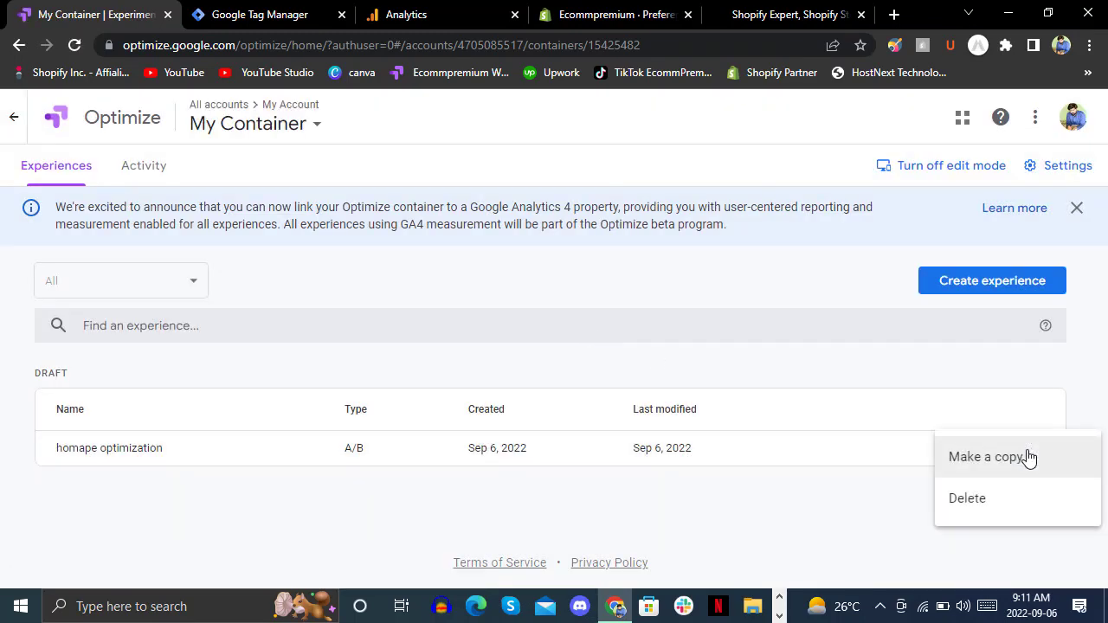
click(749, 510)
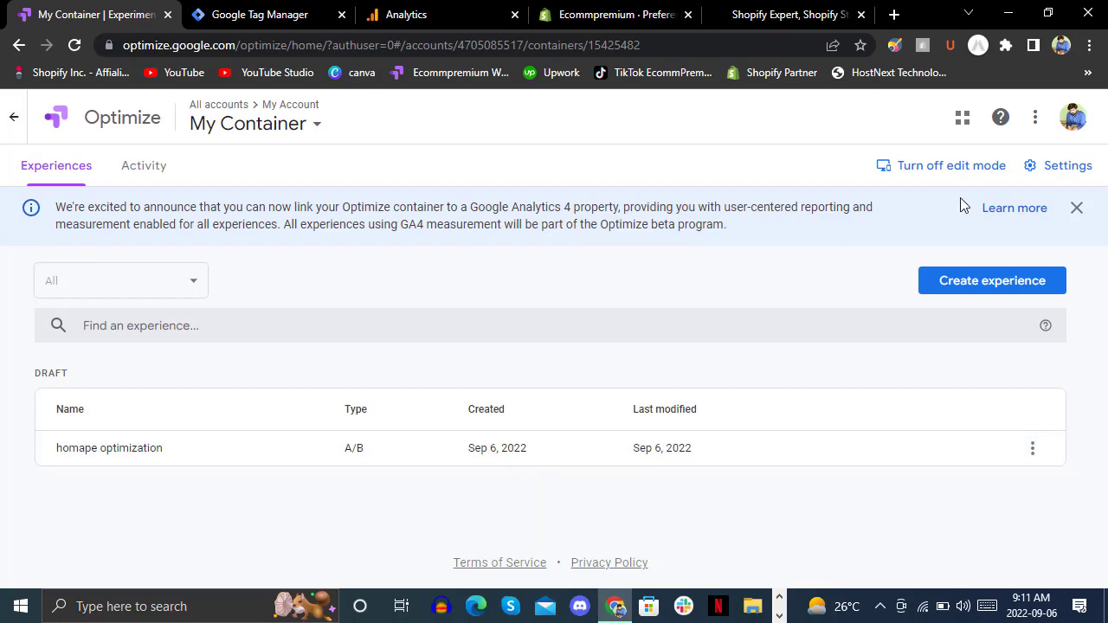
click(1058, 165)
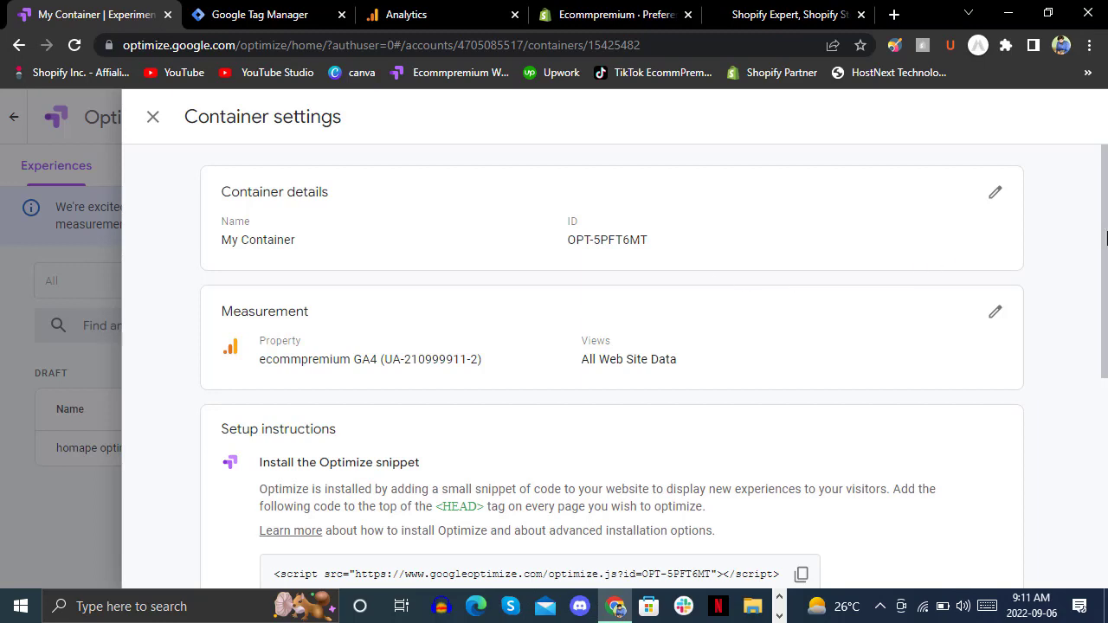
scroll(1105, 243, down, 2)
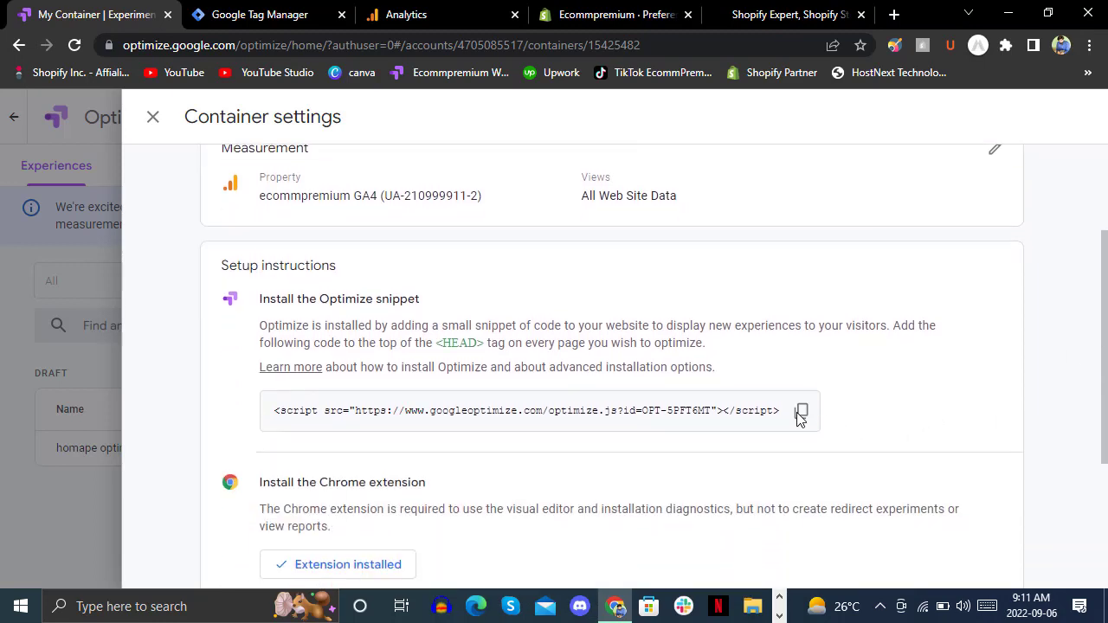
click(800, 413)
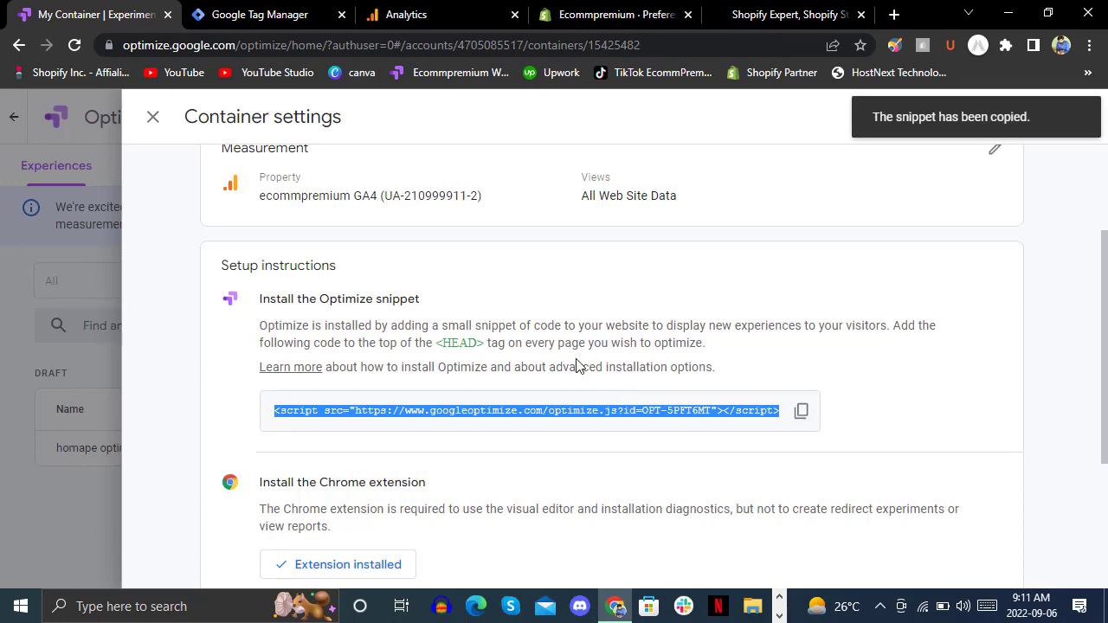
Switch to the Shopify admin and open the live Refresh theme's theme.liquid layout file in the code editor
click(599, 7)
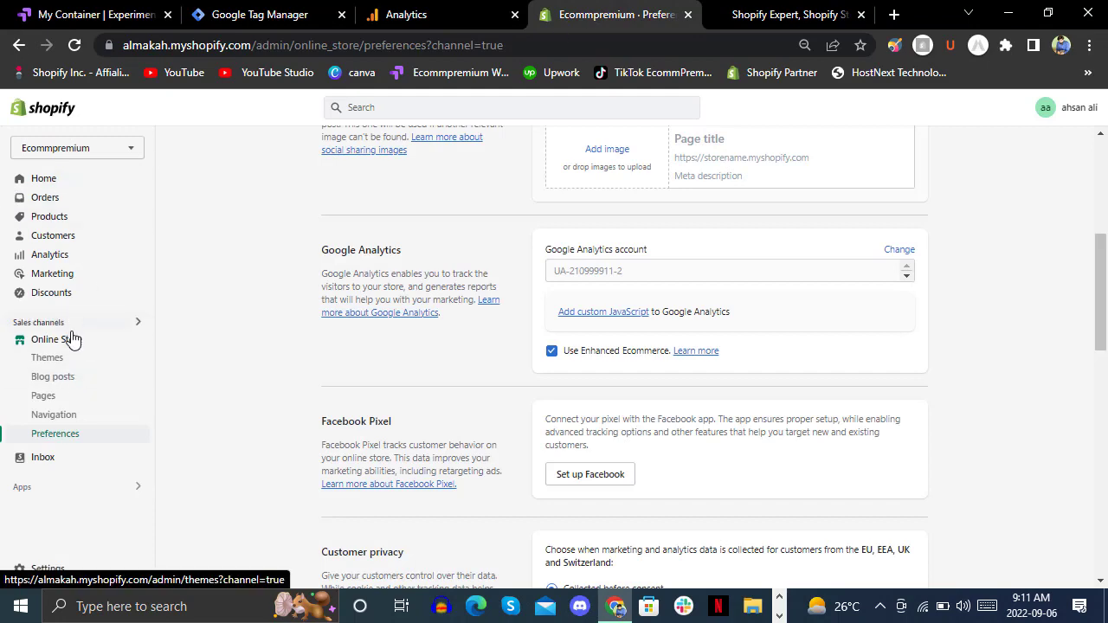
click(72, 342)
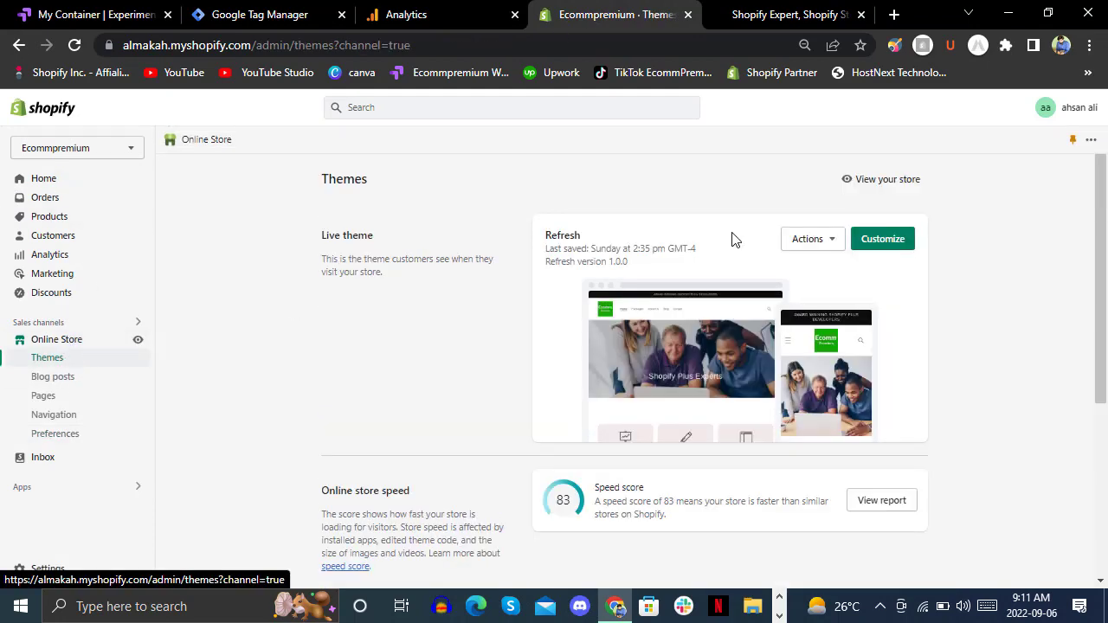
click(808, 239)
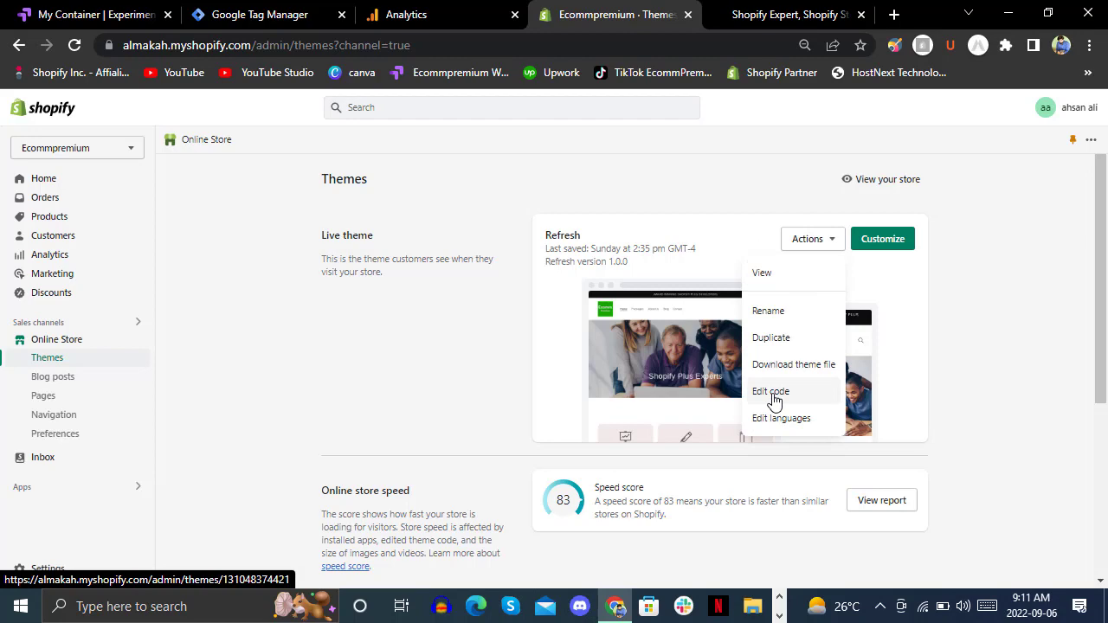
click(773, 395)
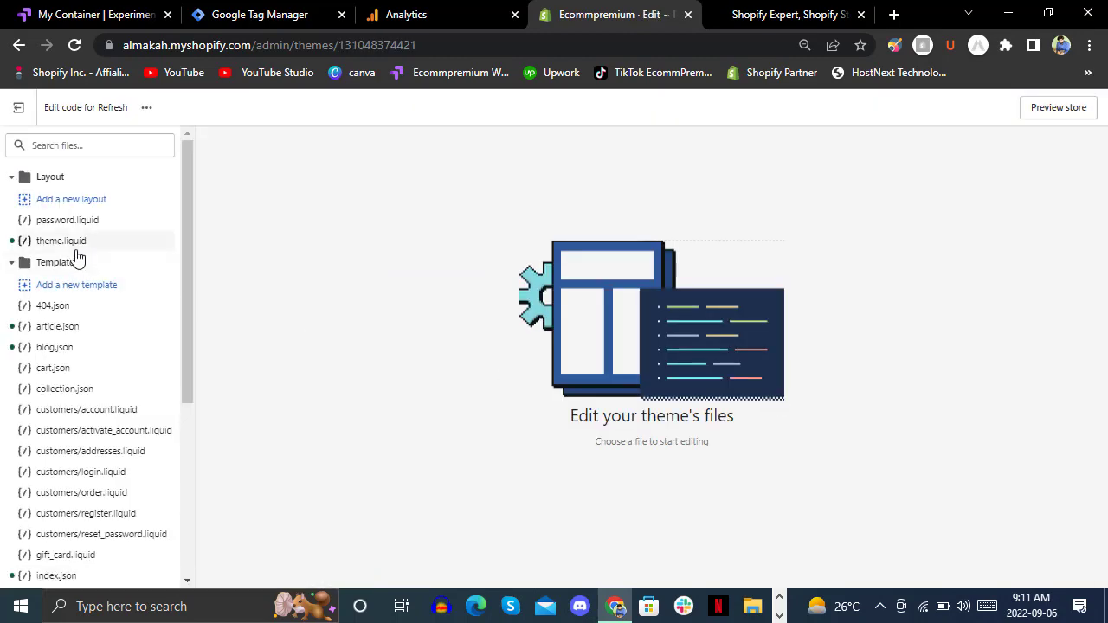
click(77, 241)
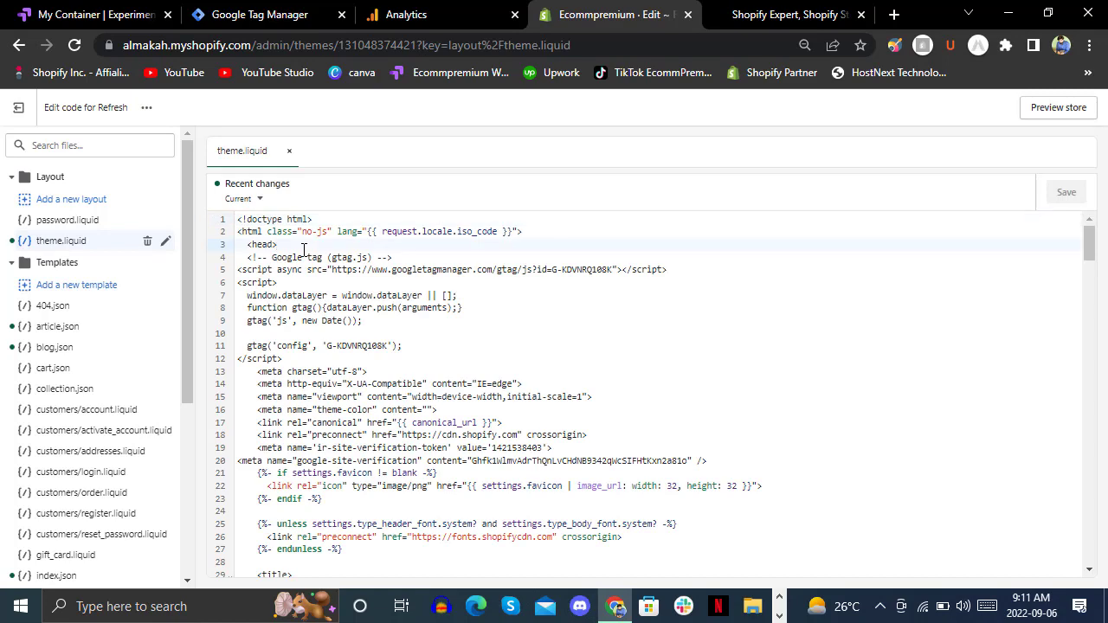
Paste the Optimize snippet on a new line directly below the <head> tag in theme.liquid and save the file
click(303, 250)
key(Return)
key(ctrl+v)
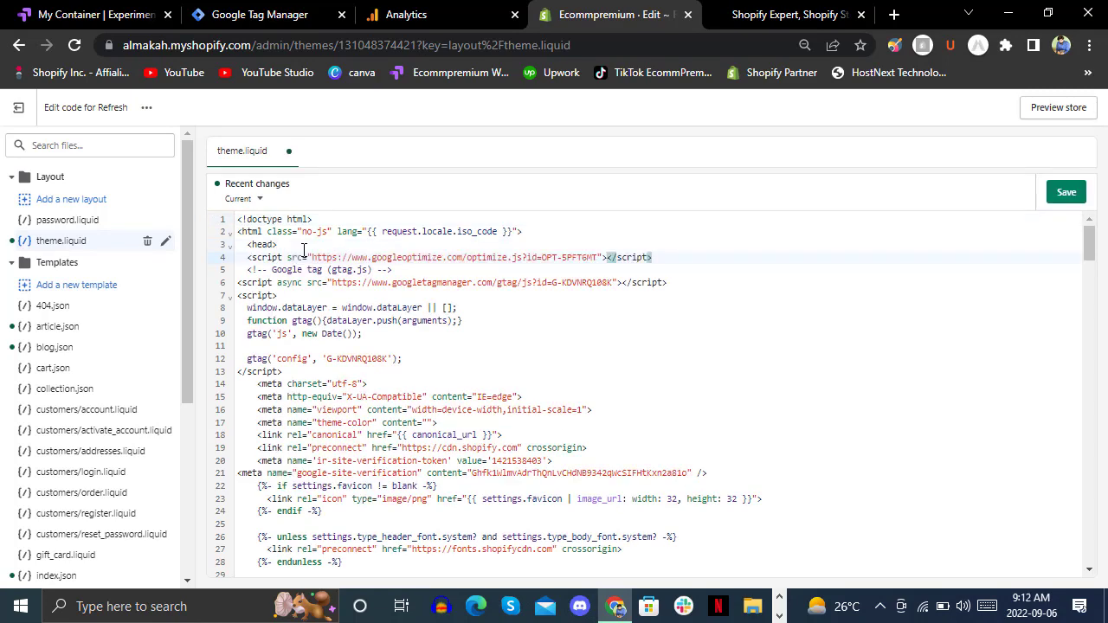
click(1063, 196)
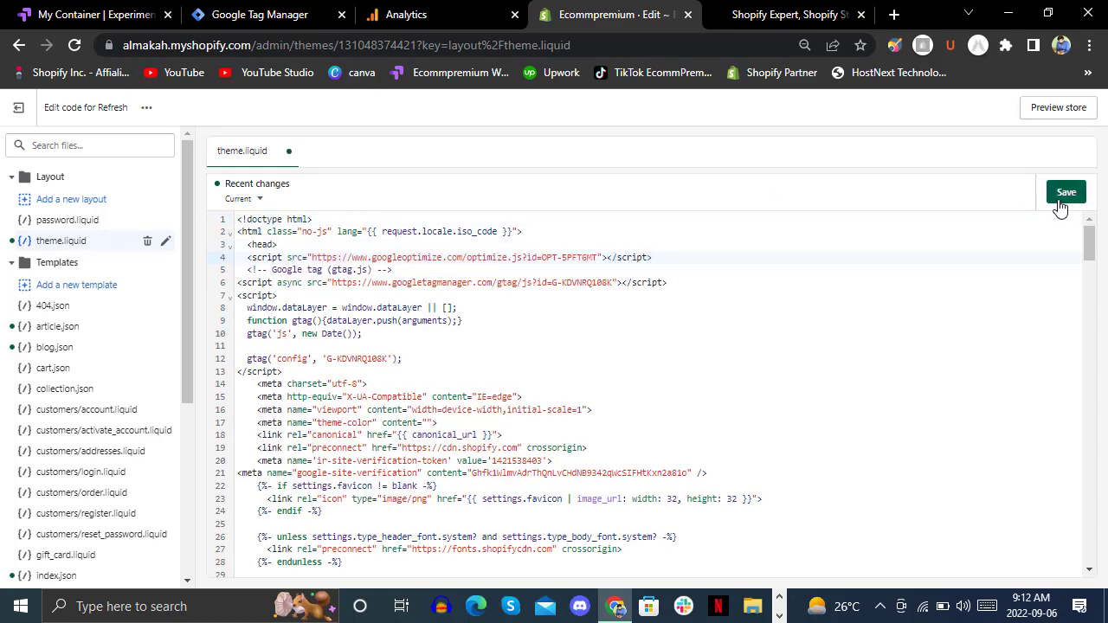
Return to Optimize, leave the container settings and open the homape optimization experiment
click(53, 10)
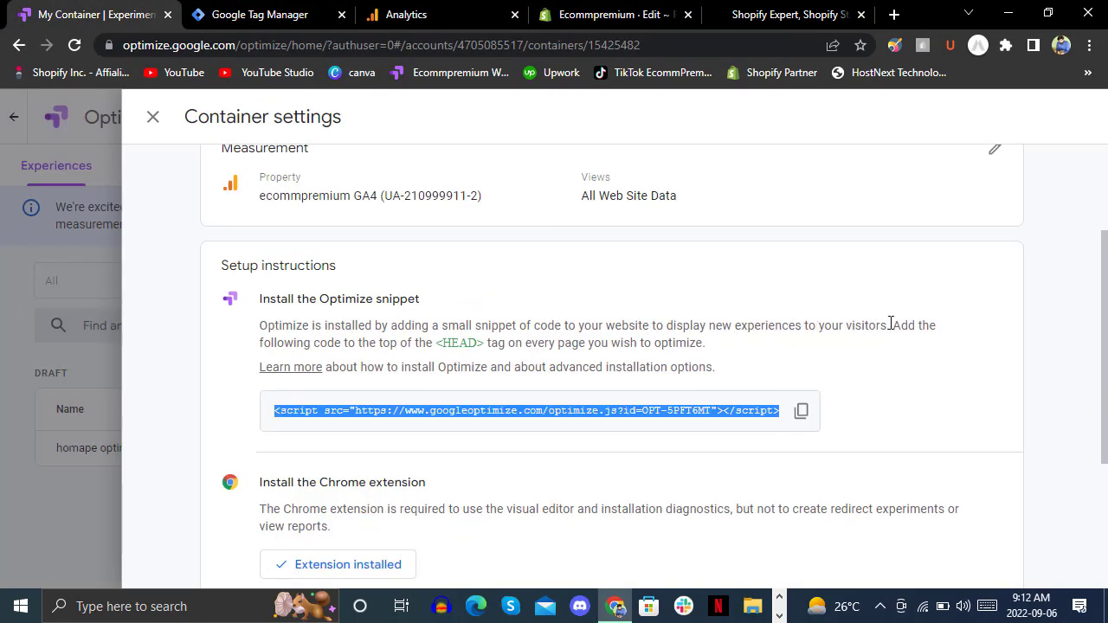
click(1009, 357)
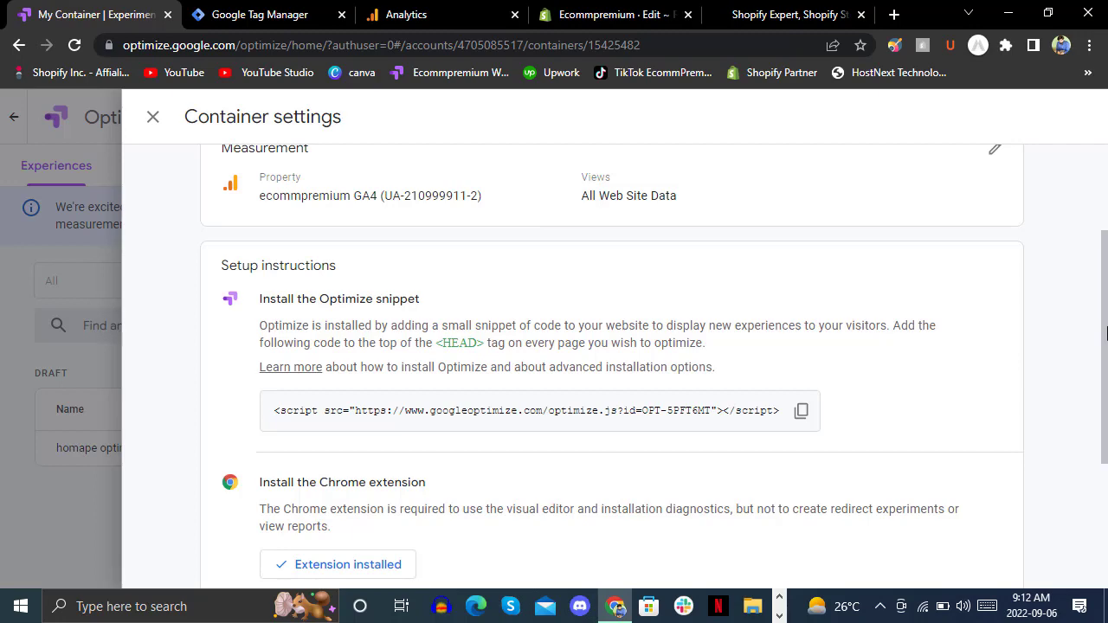
drag(1106, 333, 1106, 513)
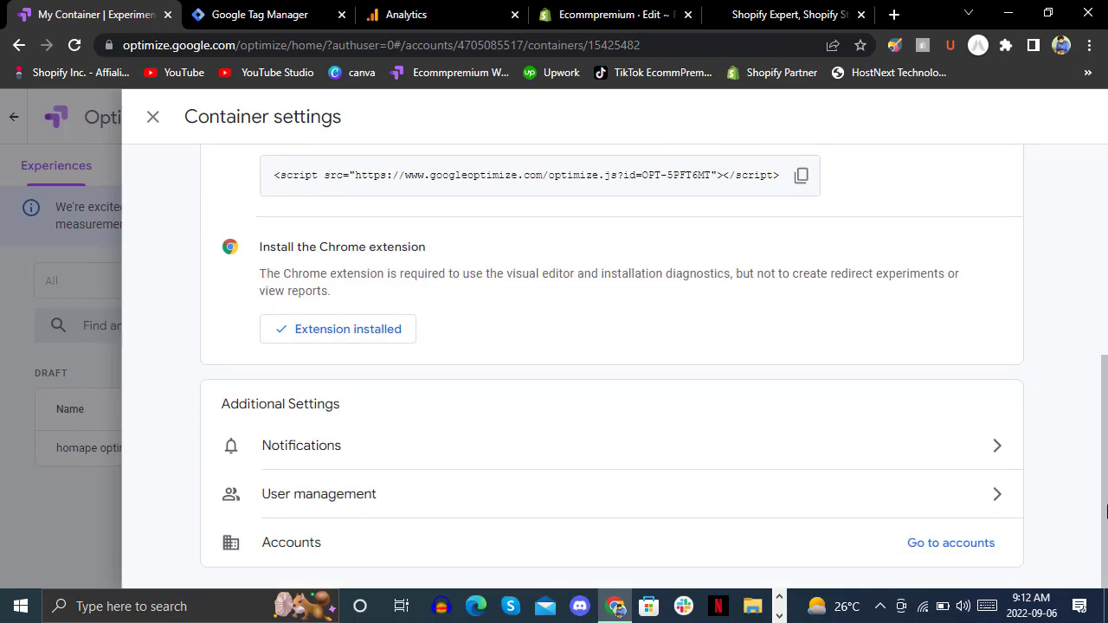
click(152, 117)
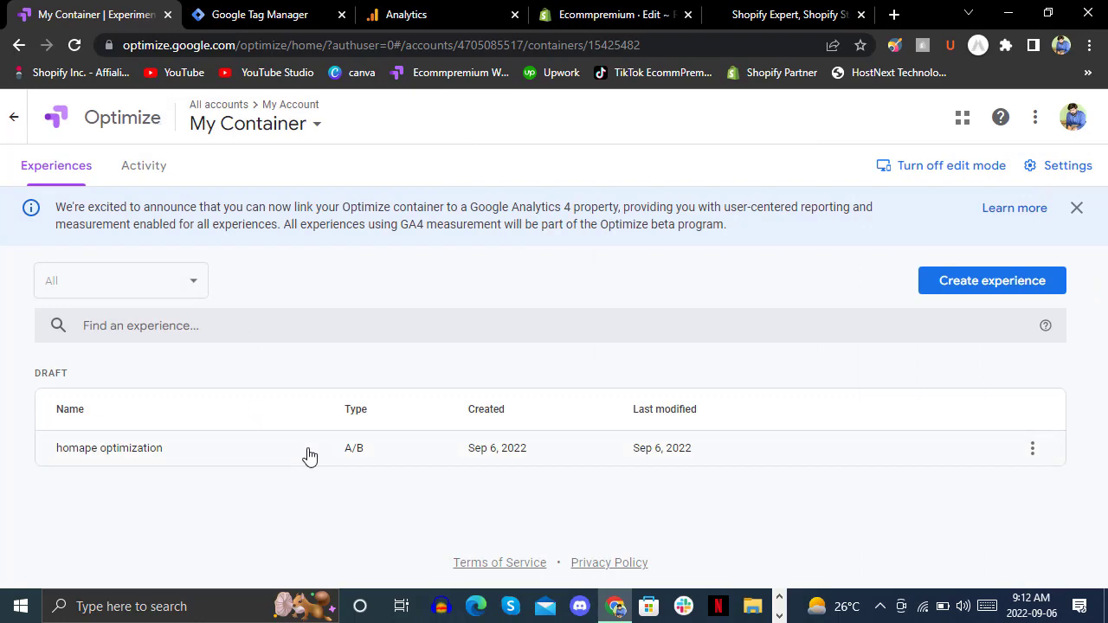
click(308, 456)
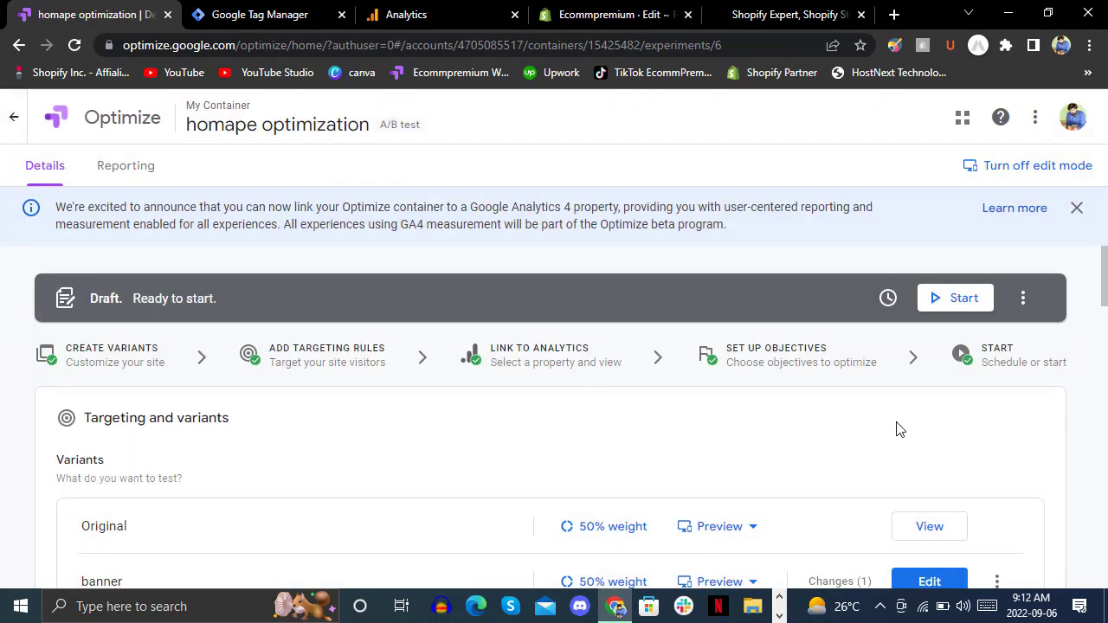
Check the Optimize snippet installation on the site, return to the homape optimization experiment and start it
click(957, 298)
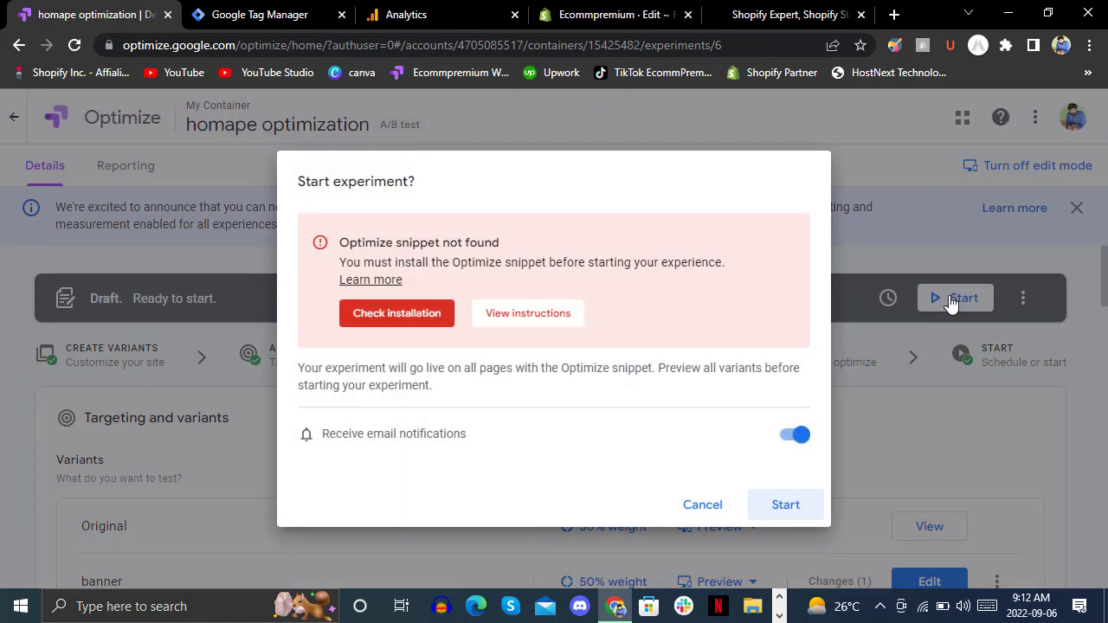
click(414, 321)
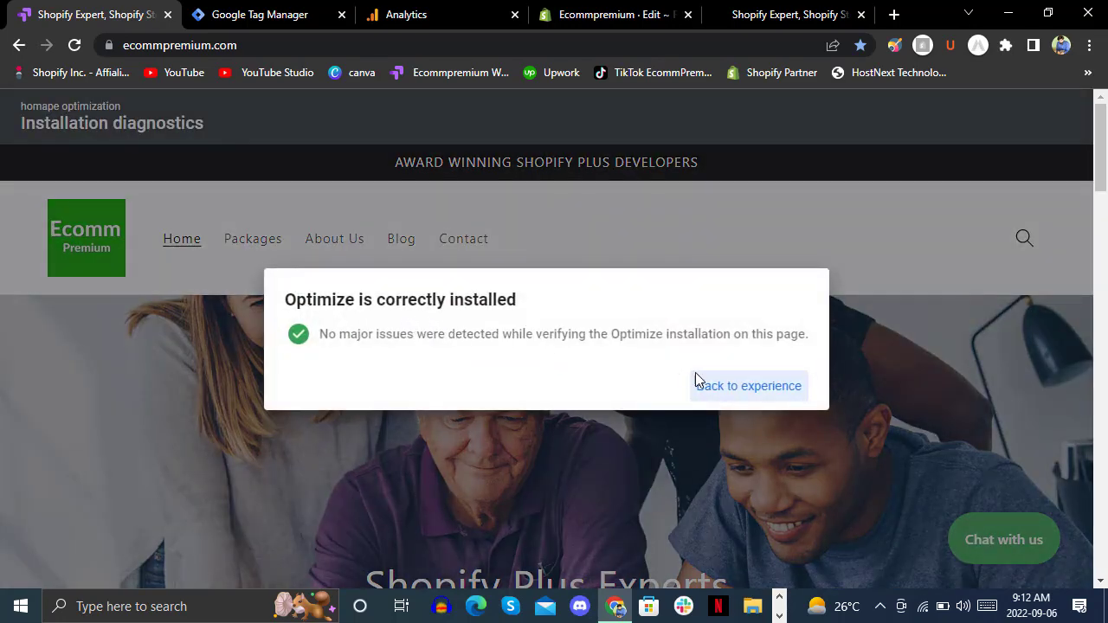
click(761, 386)
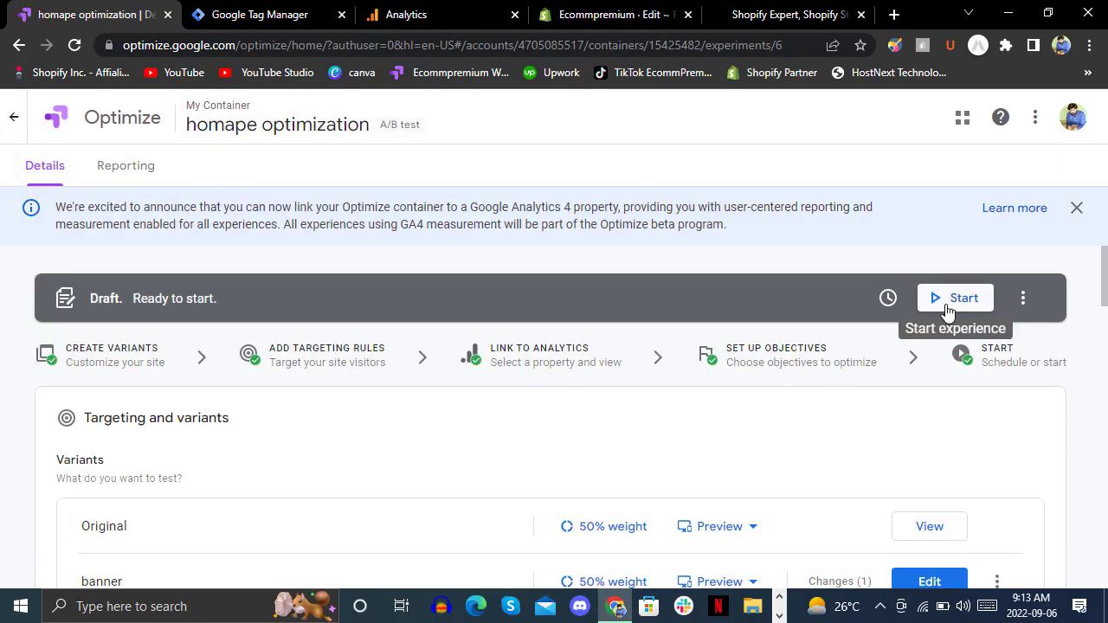
click(947, 308)
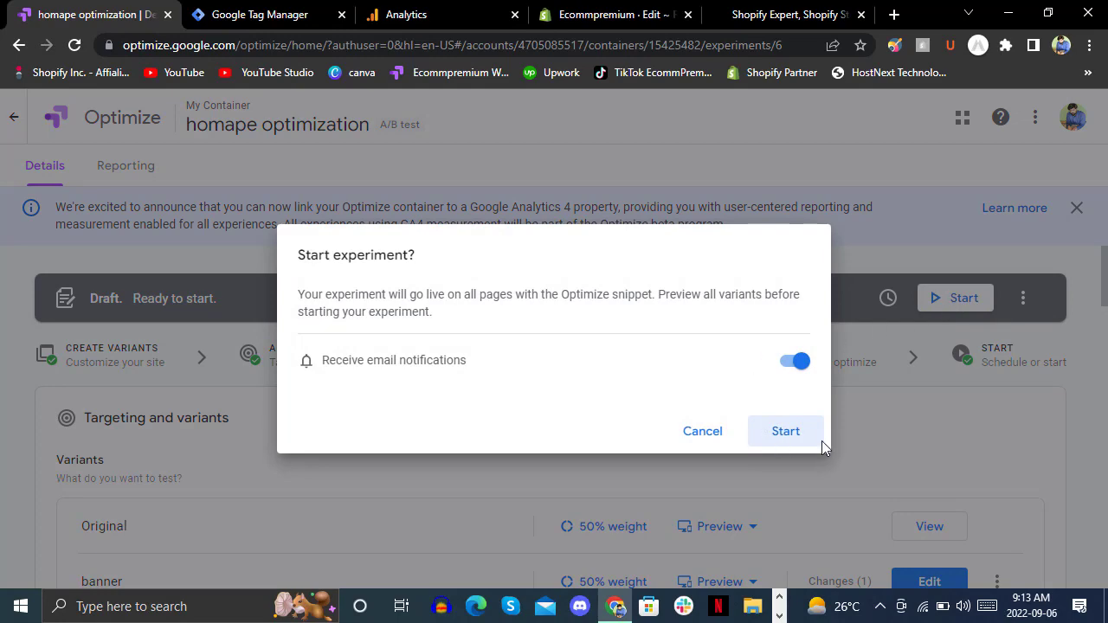
click(785, 431)
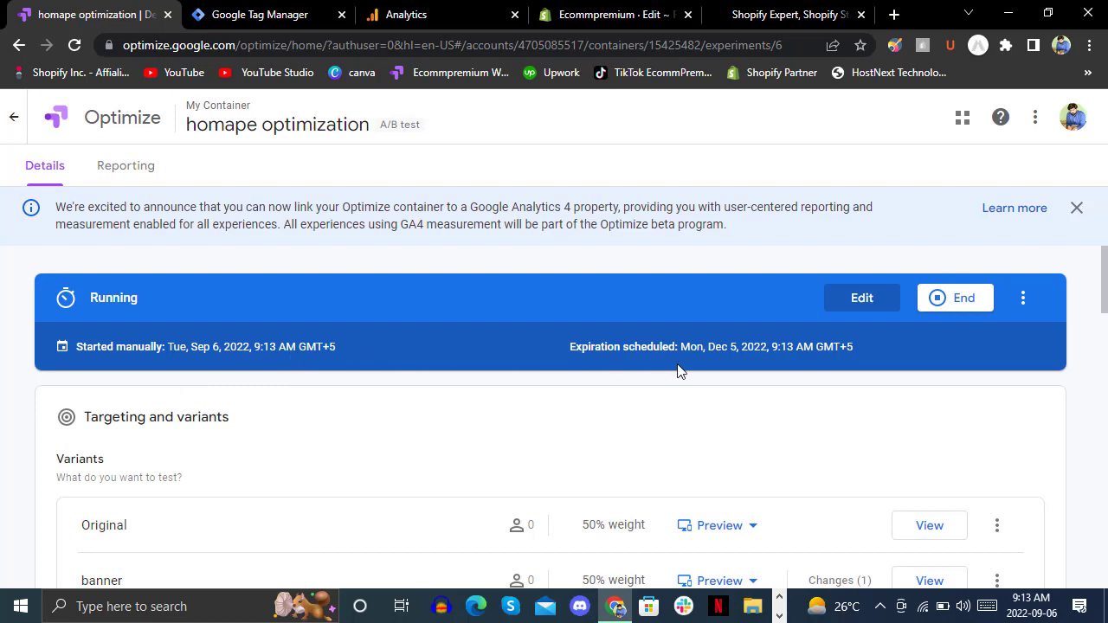
End the running homape optimization experience and make an editable copy of it
click(1025, 299)
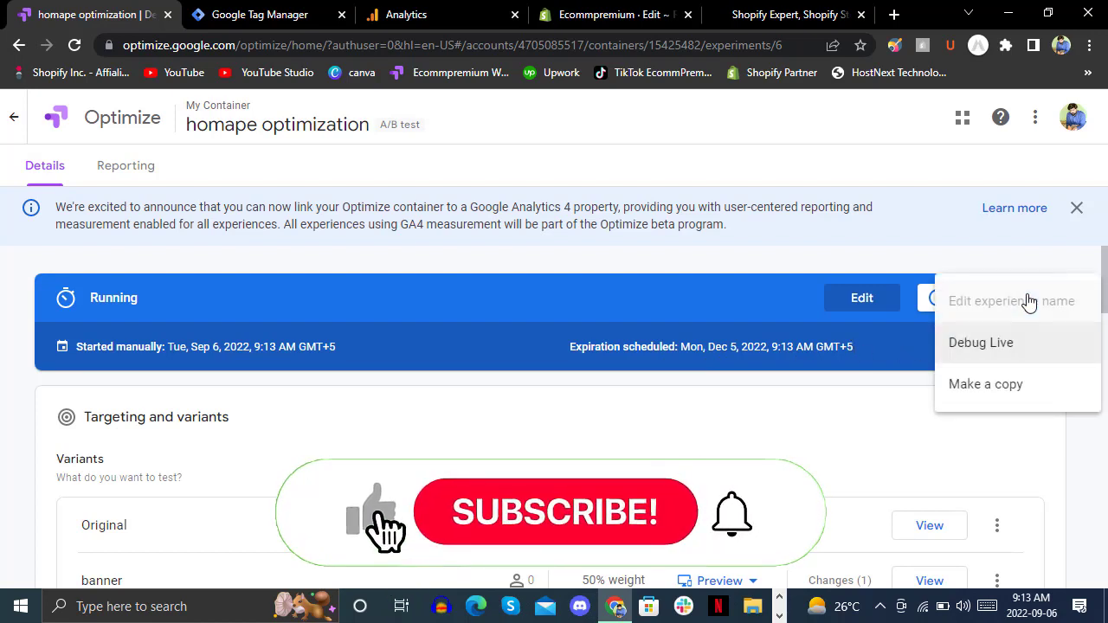
click(861, 296)
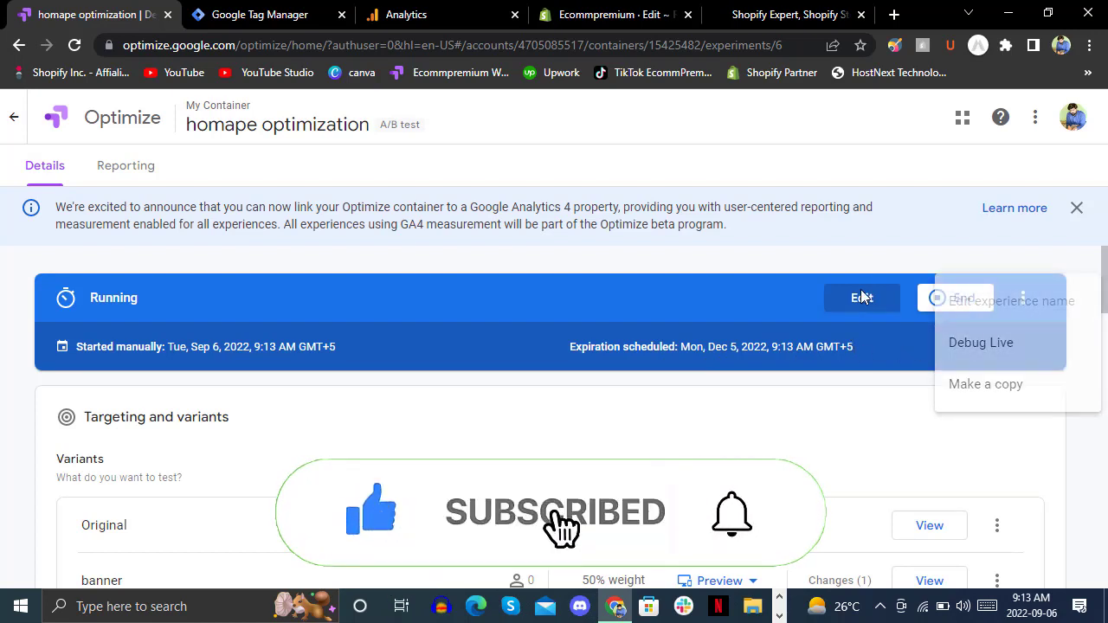
click(861, 296)
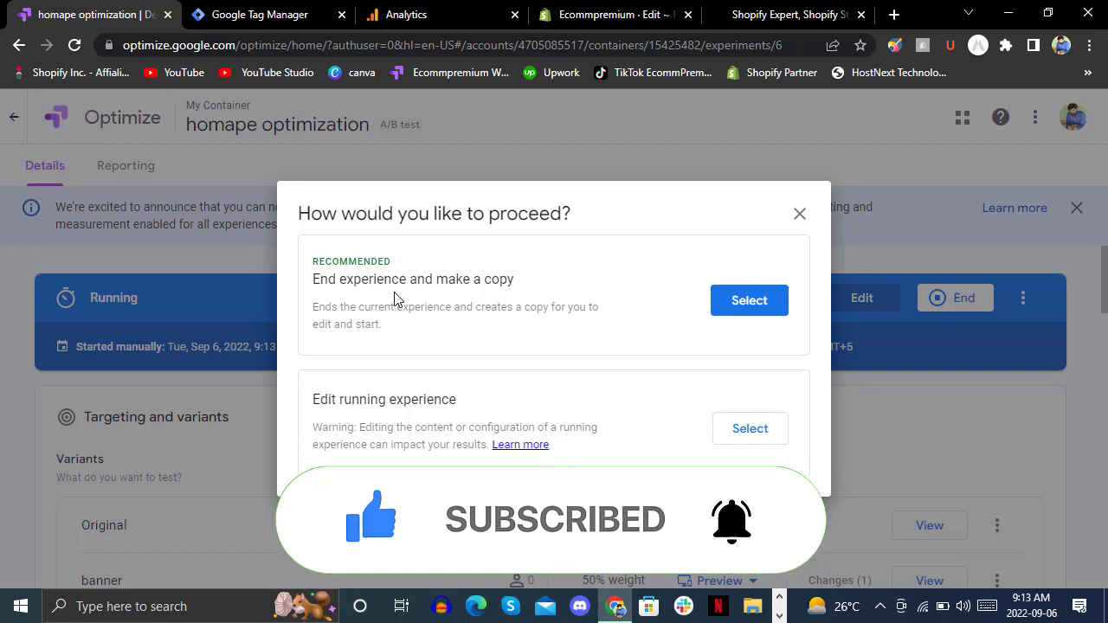
click(746, 309)
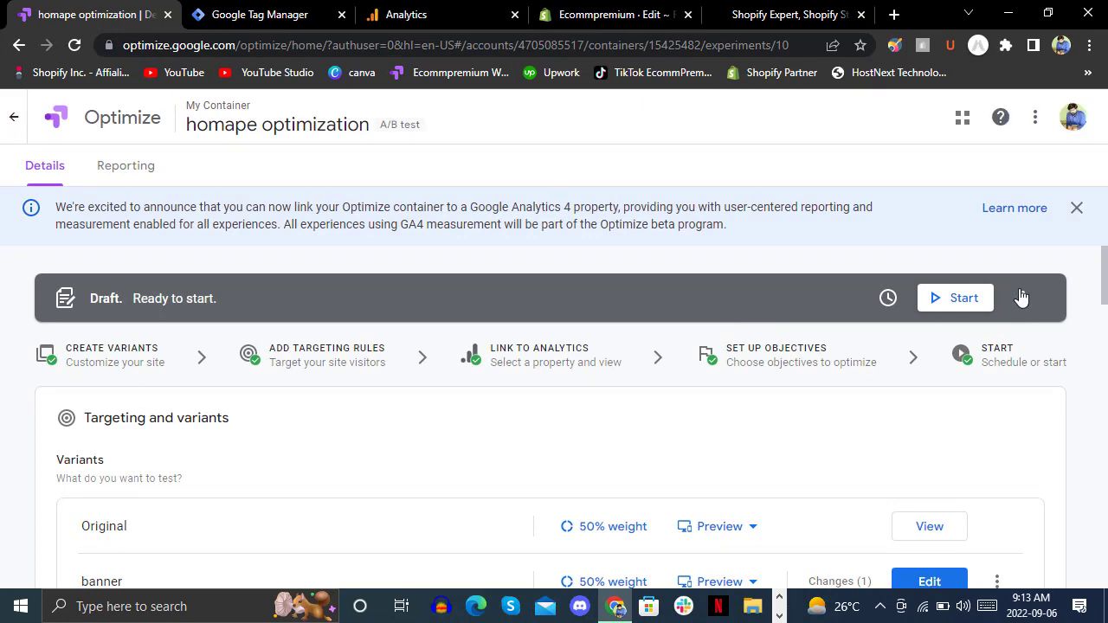
click(1023, 301)
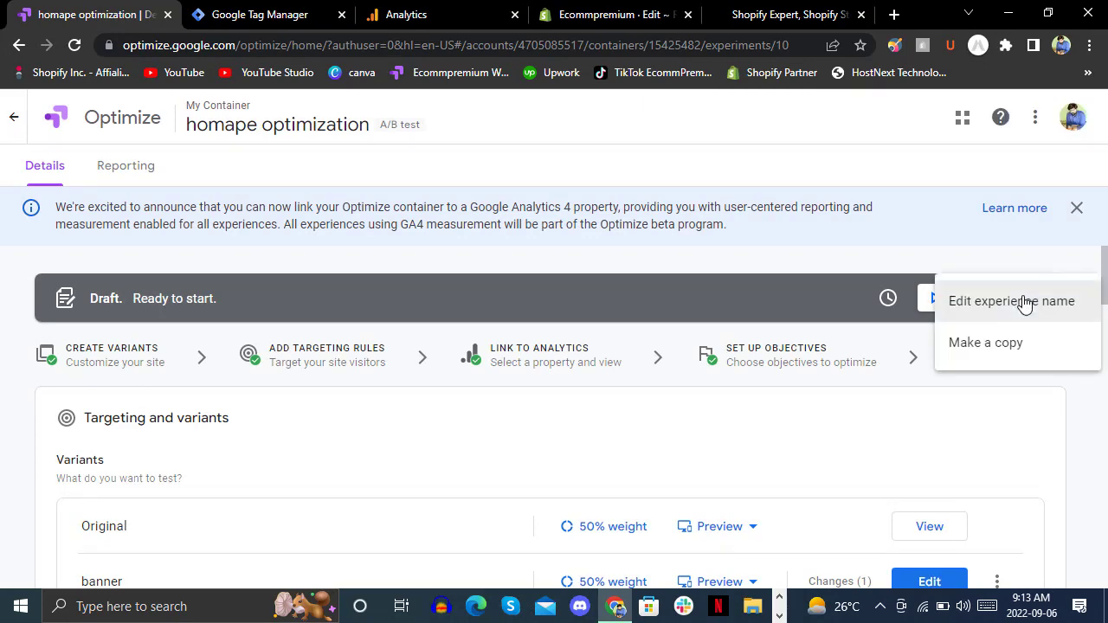
click(1024, 303)
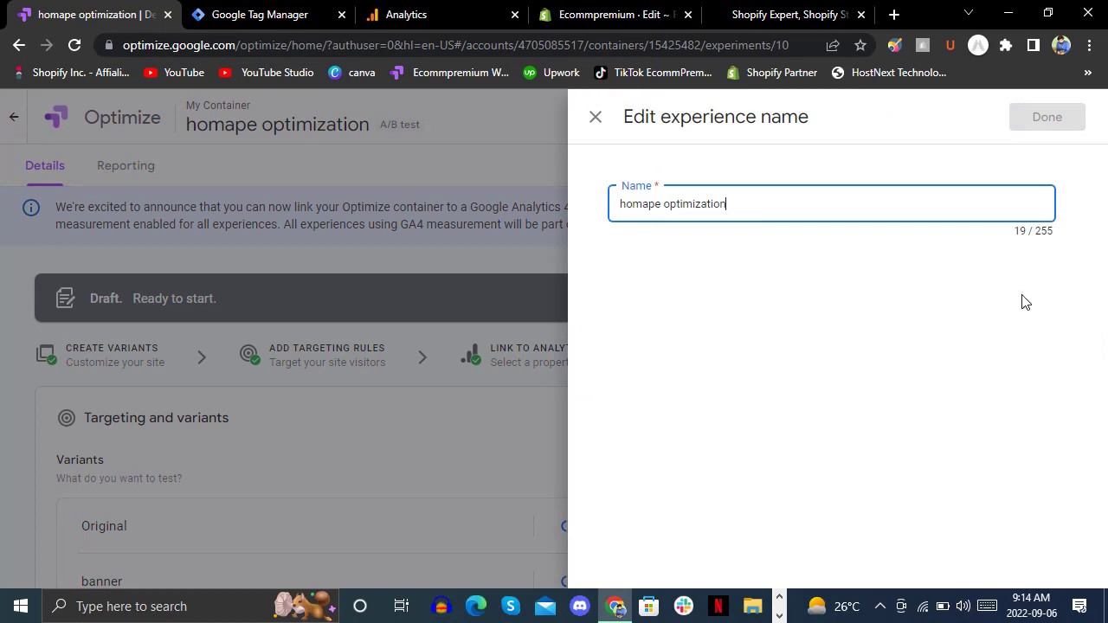
click(595, 116)
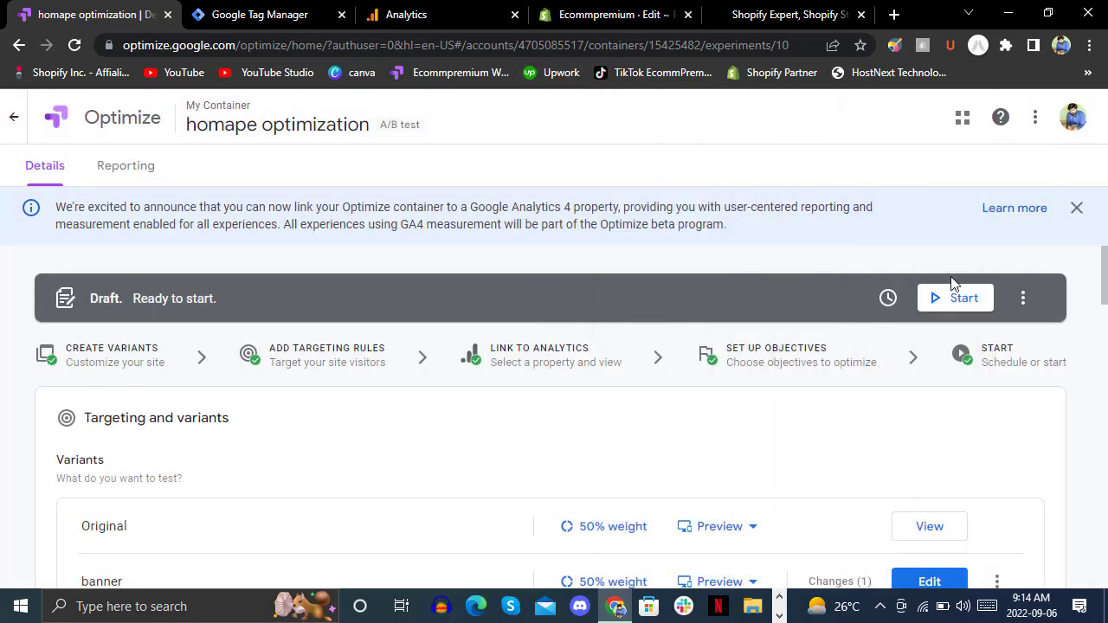
scroll(1030, 377, down, 1)
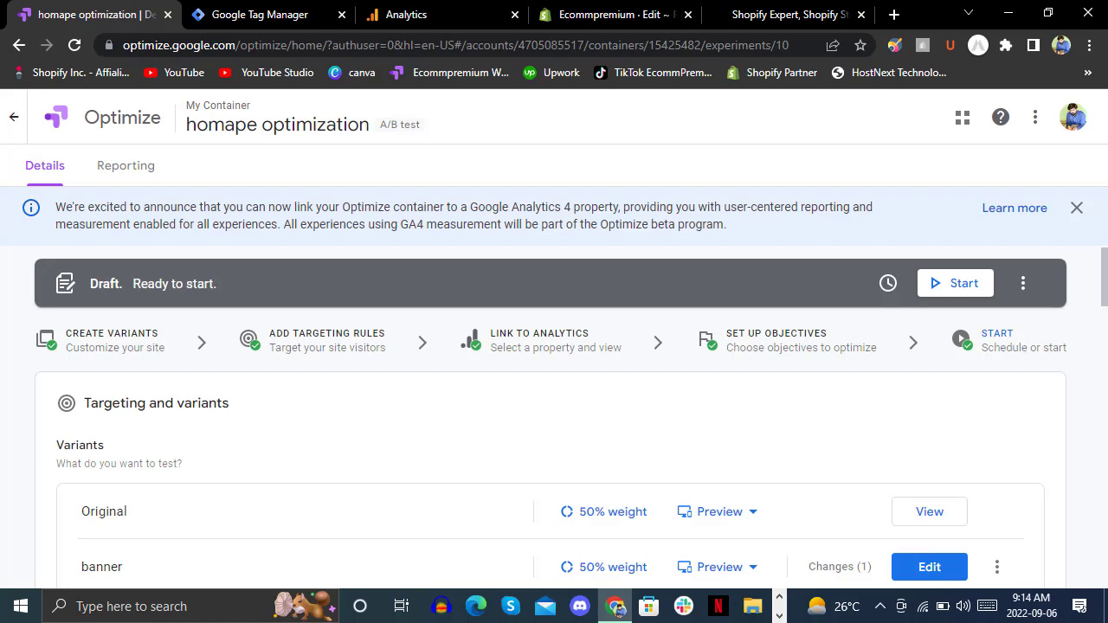
drag(1105, 274, 1105, 288)
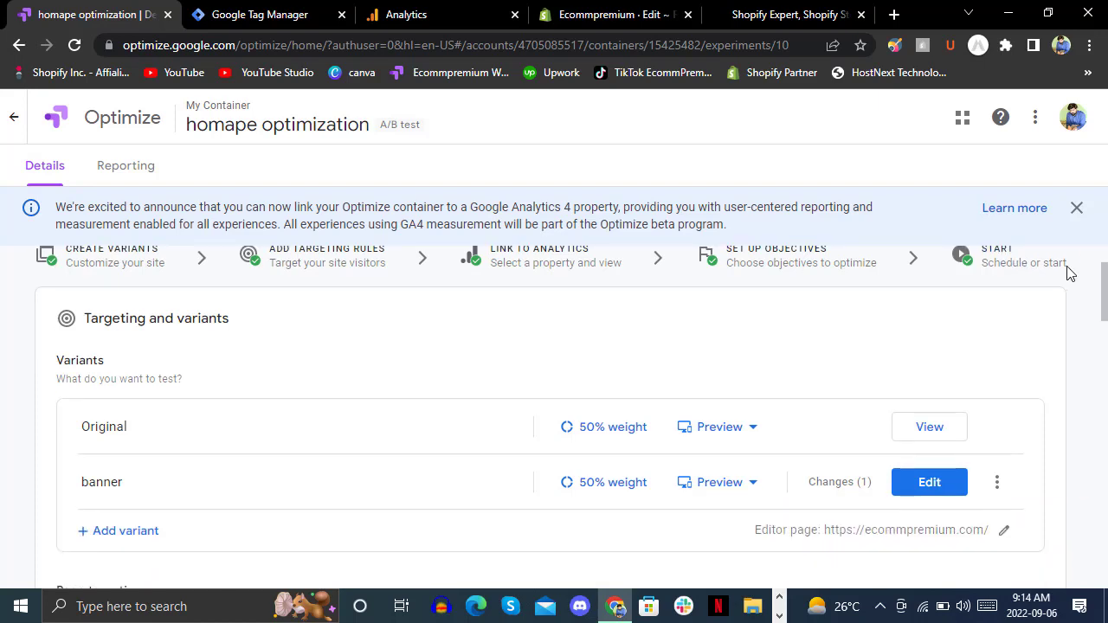
click(1033, 270)
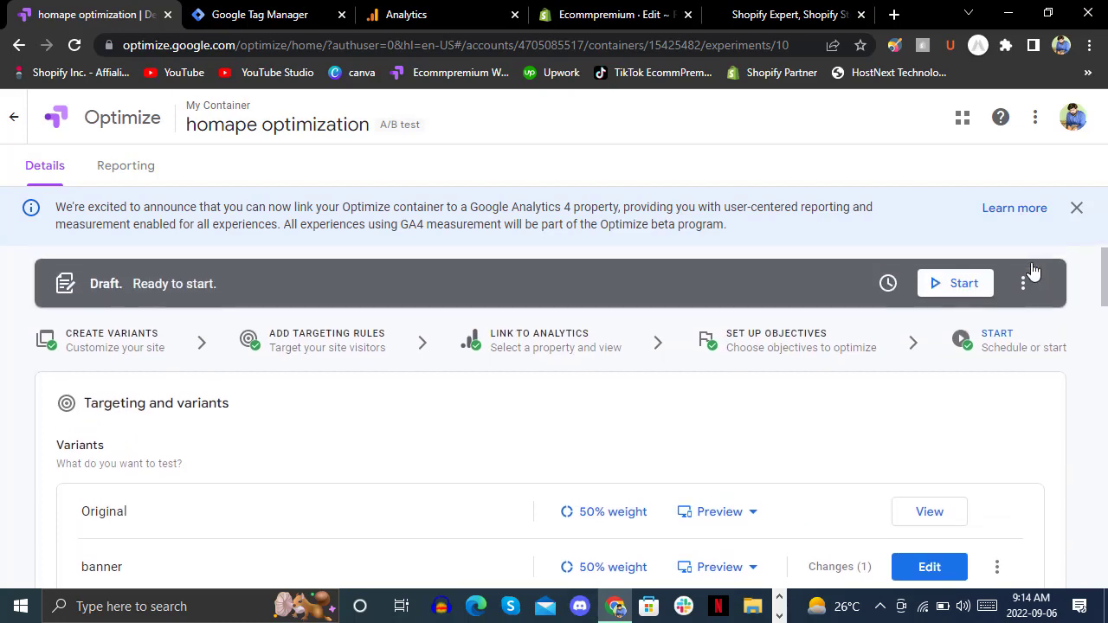
Open the schedule of the copied experiment and set the start date to Sep 6, 2022
click(890, 285)
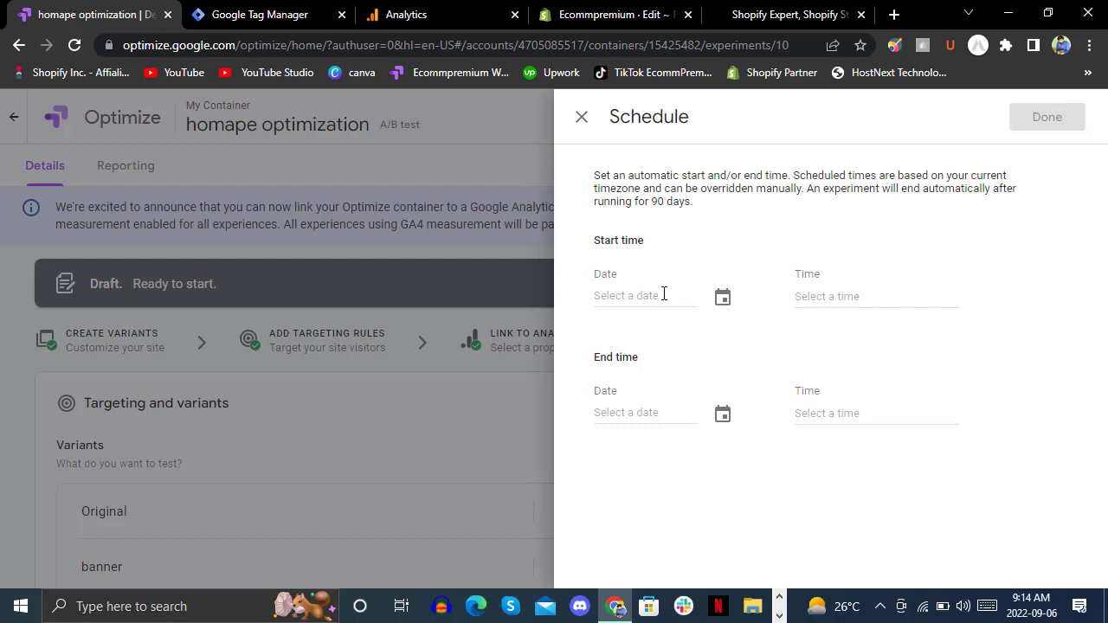
click(662, 295)
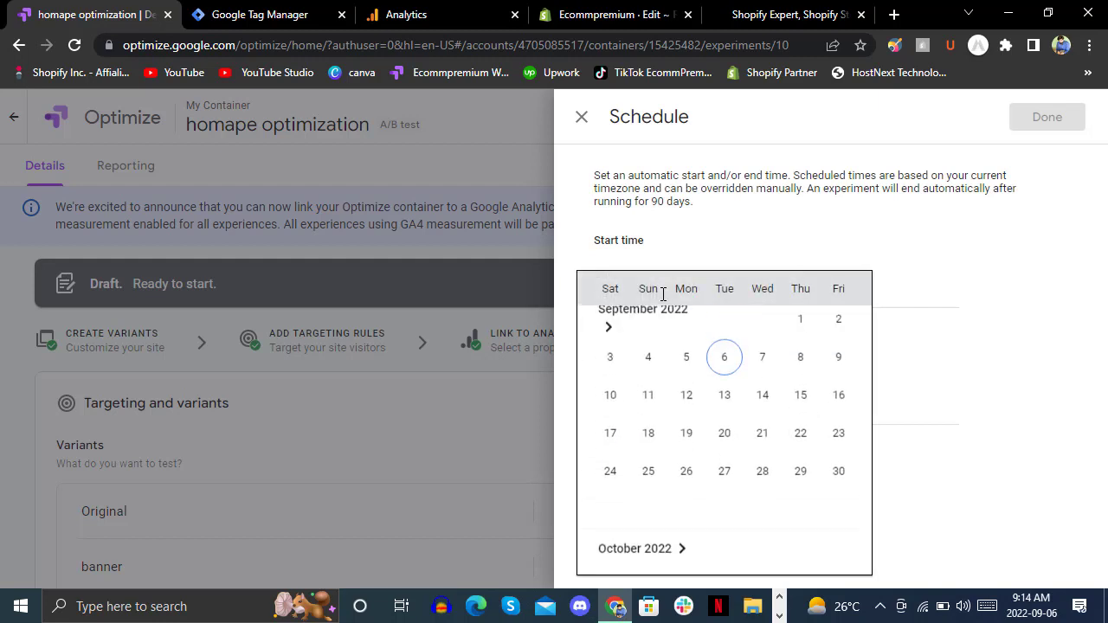
click(724, 363)
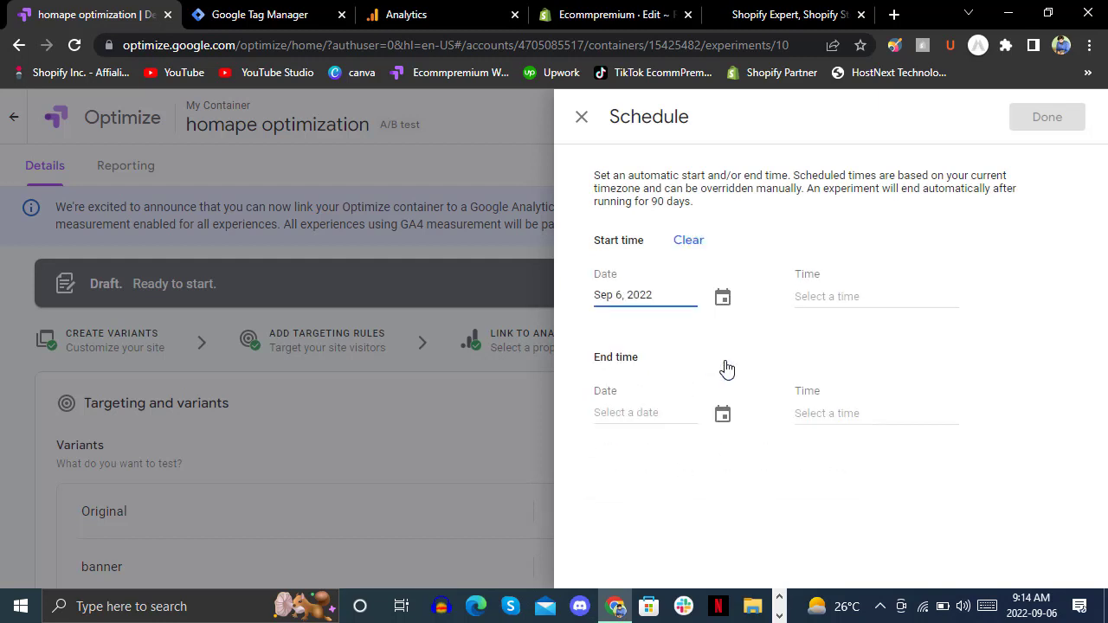
Try a scheduled start time of 1:00 AM and clear it again
click(833, 296)
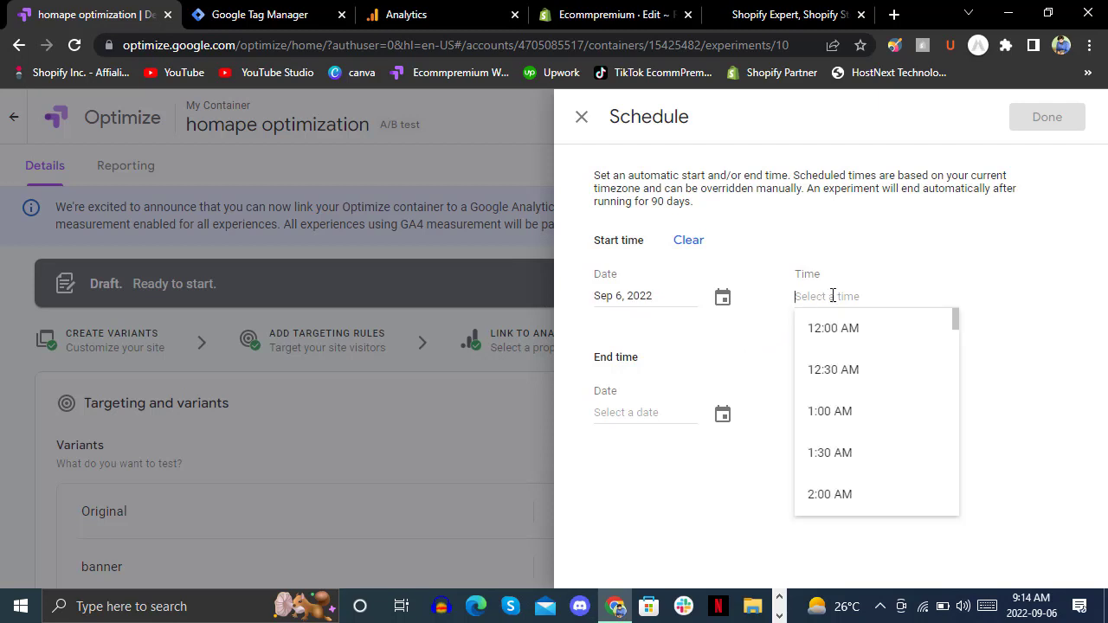
click(838, 429)
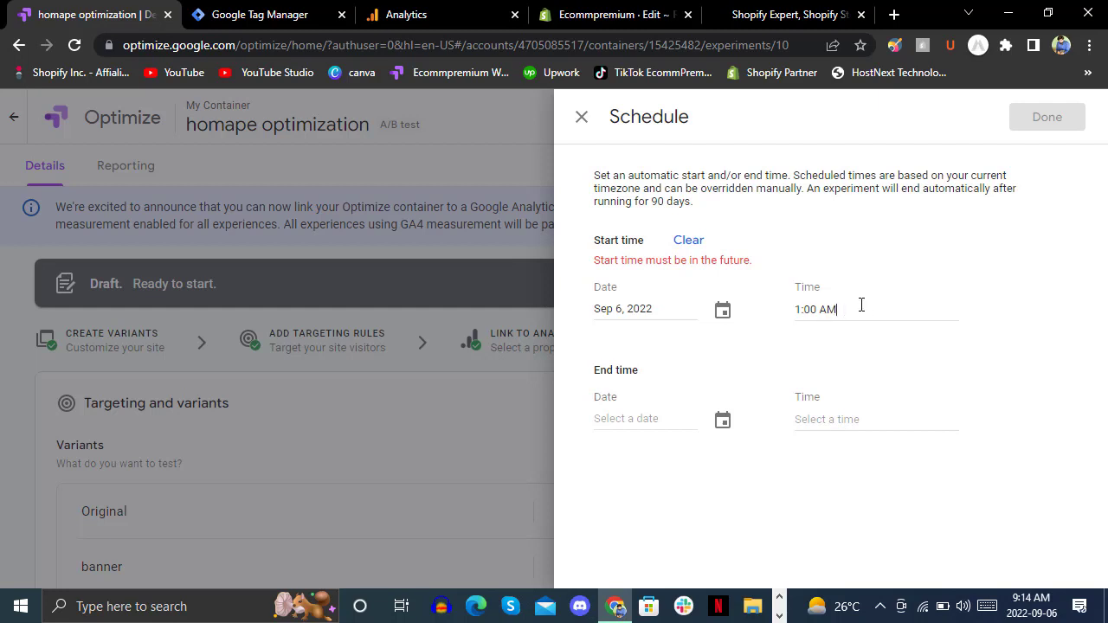
key(BackSpace)
key(BackSpace)
key(BackSpace)
key(BackSpace)
key(BackSpace)
key(BackSpace)
key(BackSpace)
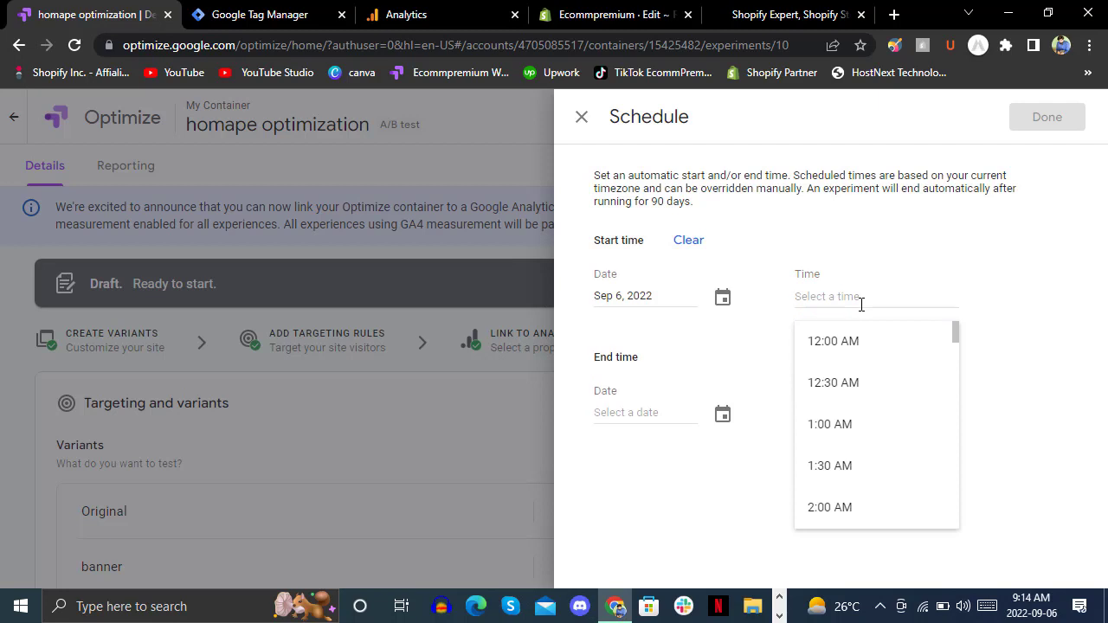
click(955, 339)
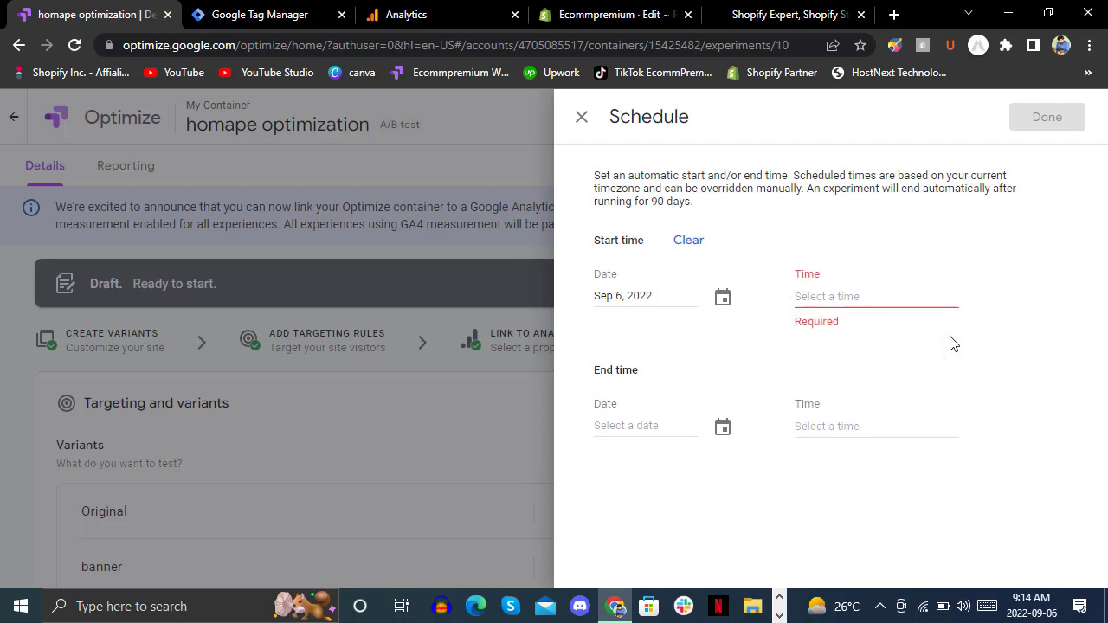
Set the scheduled start time to 9:30 AM
click(861, 296)
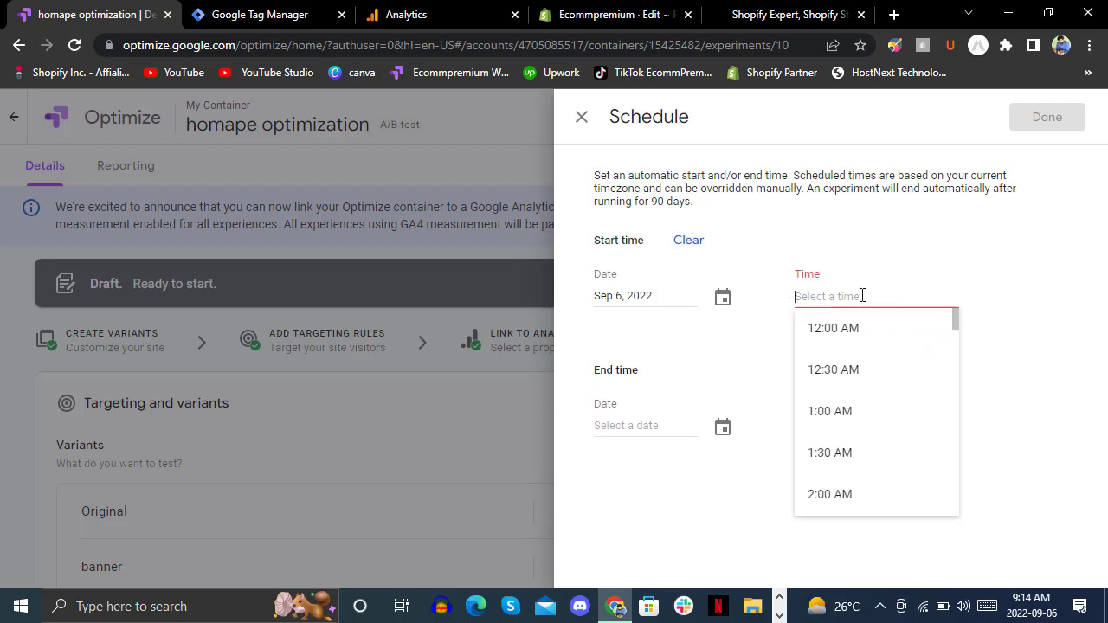
click(958, 329)
click(922, 297)
key(Down)
key(Down)
key(Down)
key(Down)
key(Down)
key(Down)
key(Down)
key(Down)
key(Down)
key(Down)
key(Down)
key(Down)
key(Down)
key(Down)
key(Down)
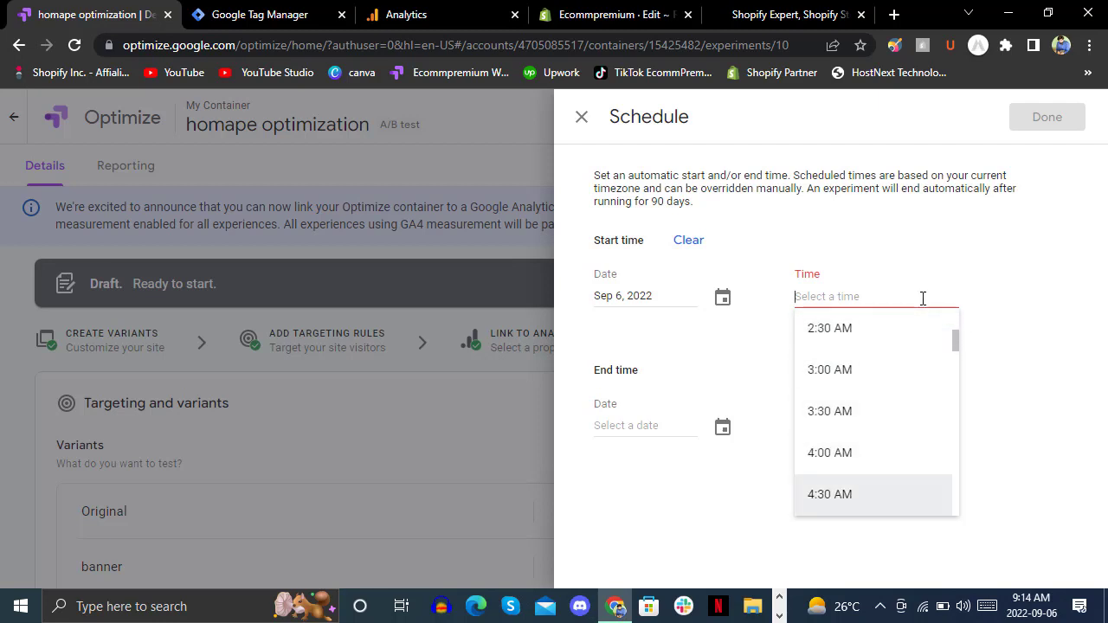
key(Down)
key(Down)
key(Down)
key(Down)
click(844, 499)
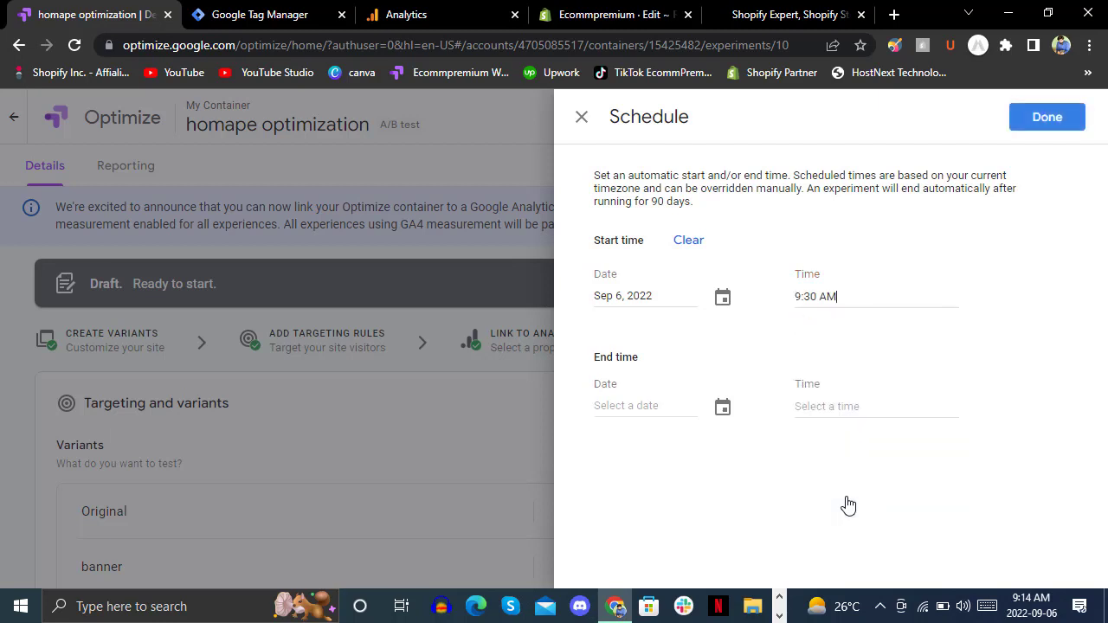
Set the scheduled end to Sep 13, 2022 at 1:00 AM and save the schedule
click(647, 407)
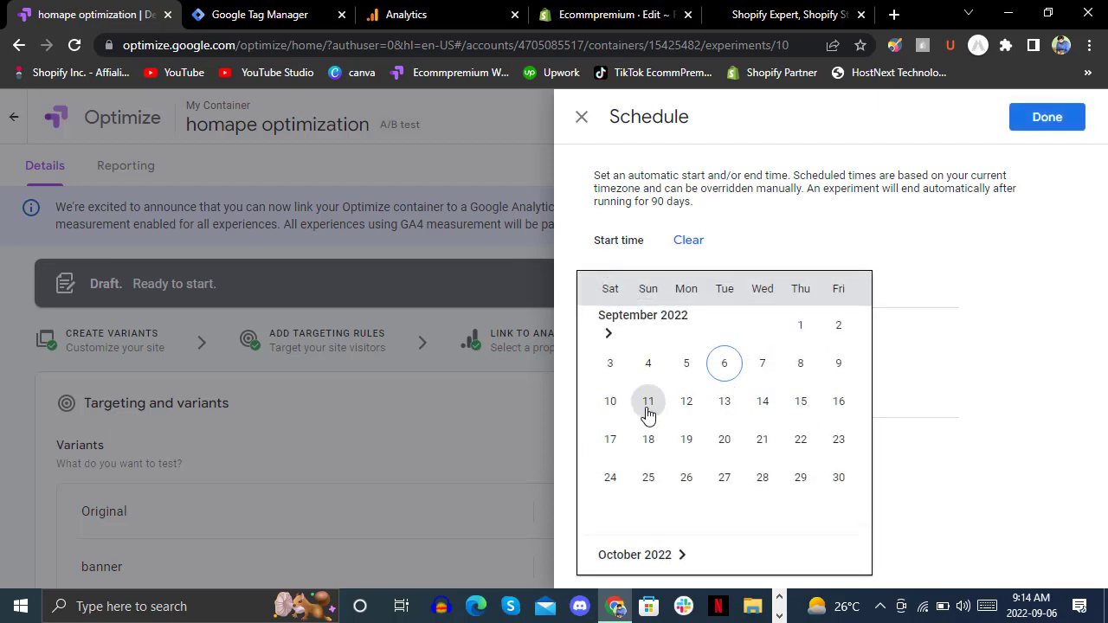
click(724, 401)
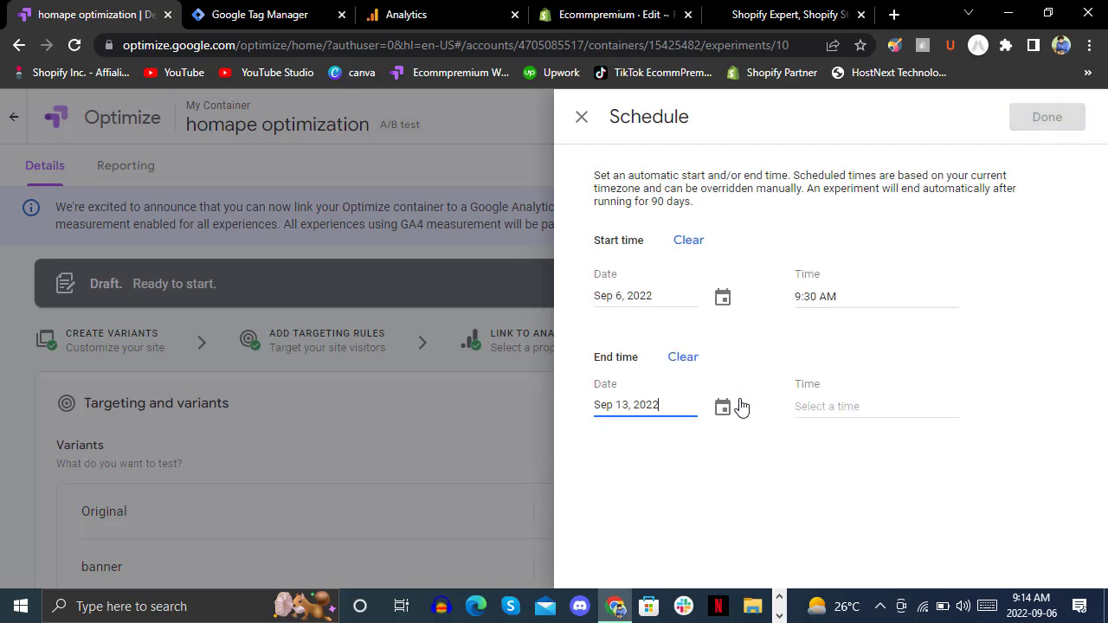
click(831, 405)
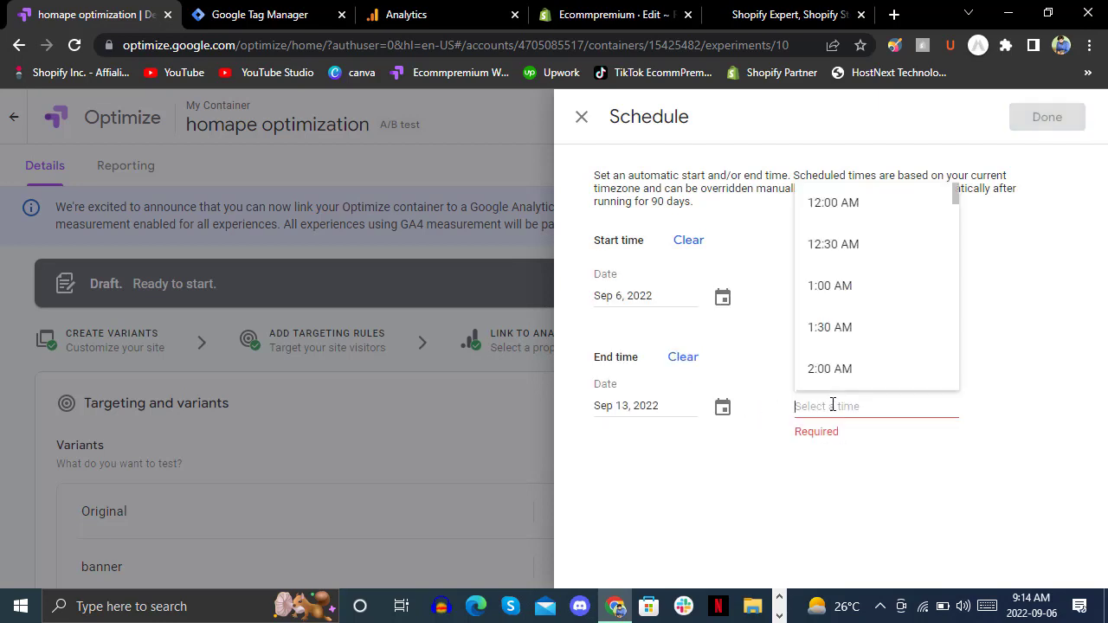
click(837, 275)
click(1054, 121)
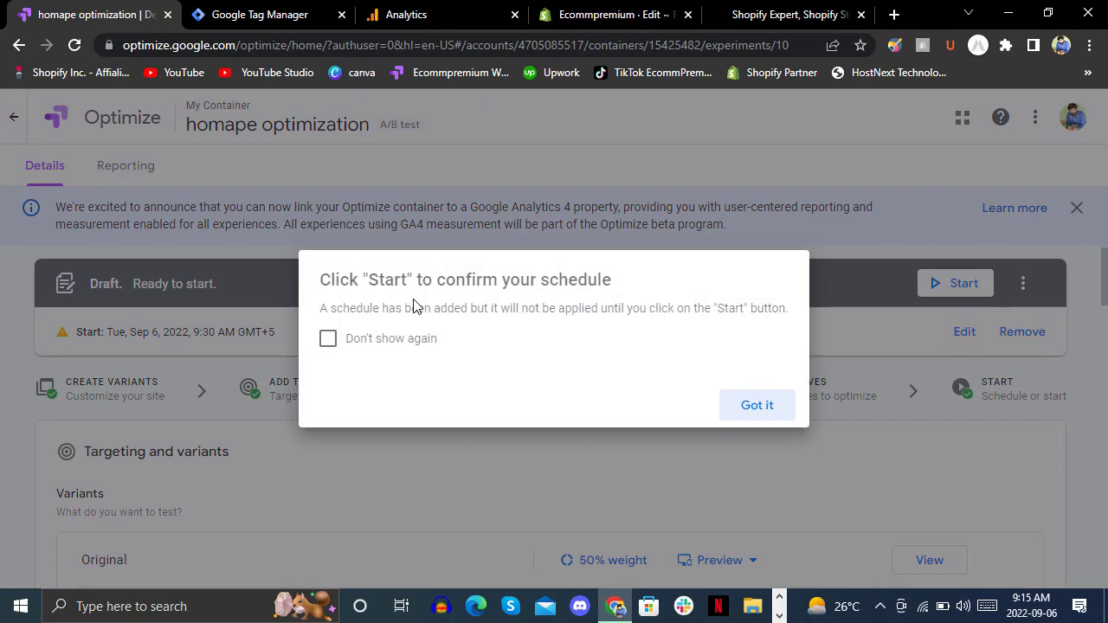
Dismiss the schedule notice and start the experiment so that its schedule is applied
click(765, 415)
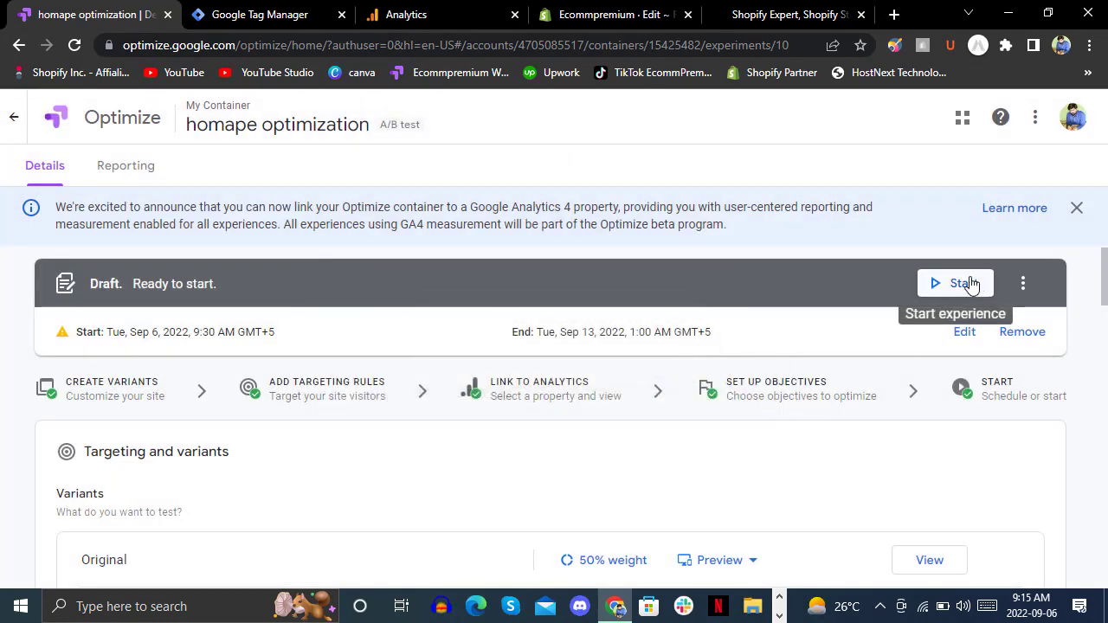
click(969, 285)
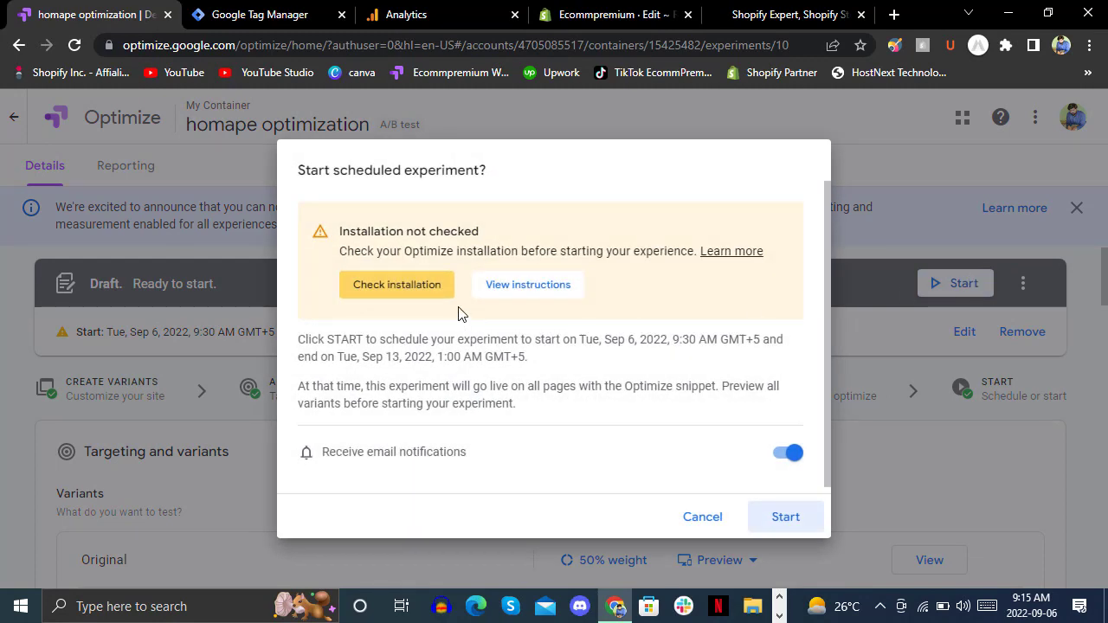
click(787, 521)
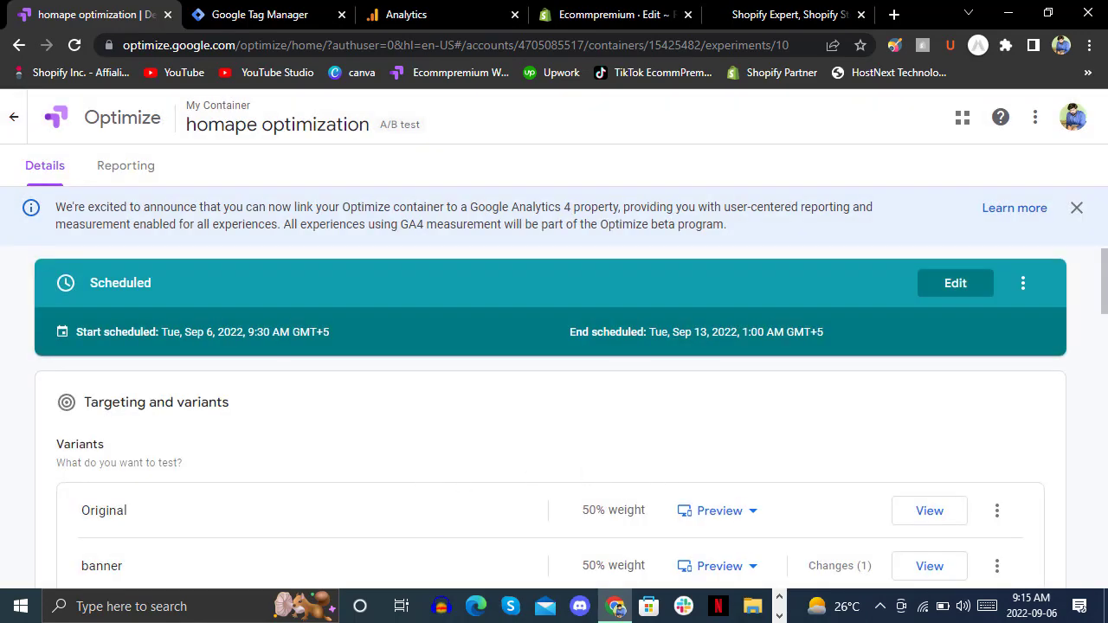
Open a web preview of the banner variant and compare its announcement bar with the original homepage
mouse_move(1104, 303)
mouse_down()
mouse_move(1104, 348)
mouse_move(1104, 315)
mouse_up()
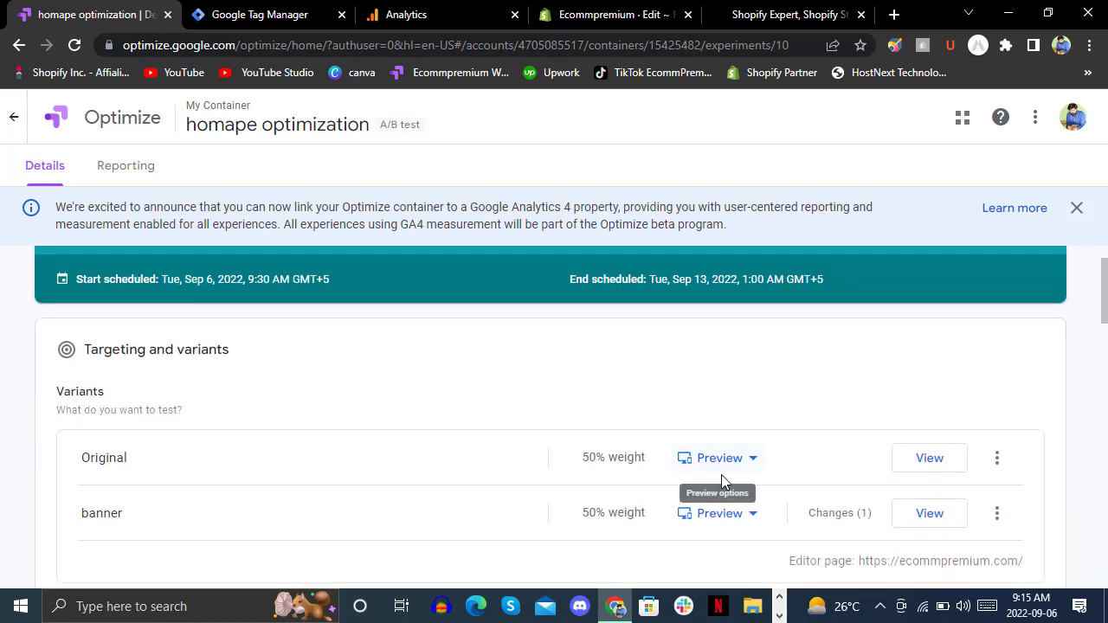
click(725, 512)
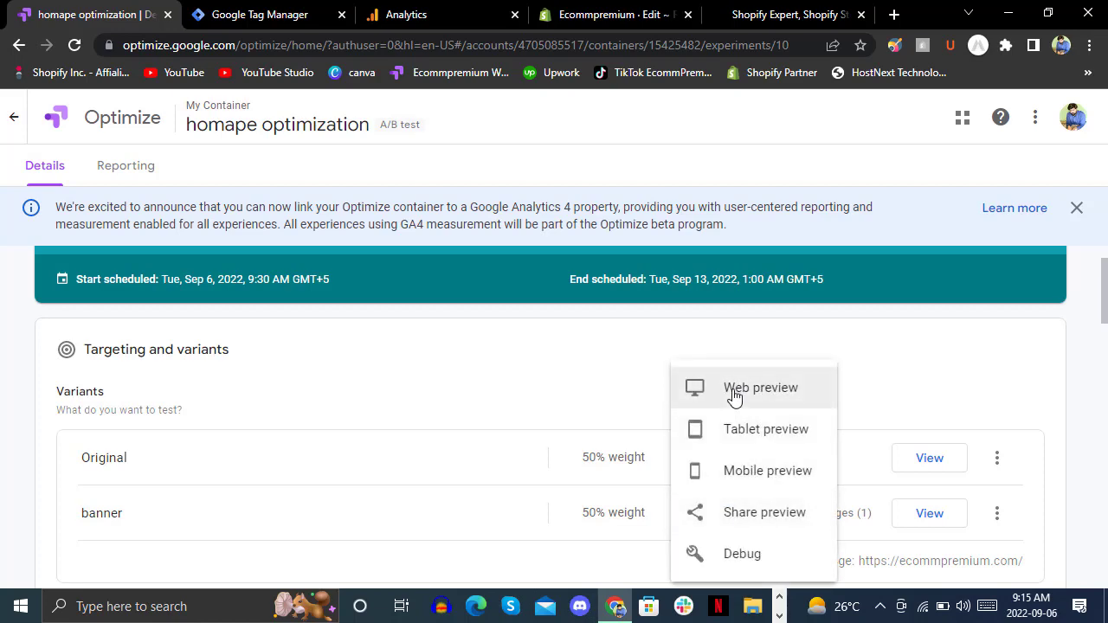
click(734, 391)
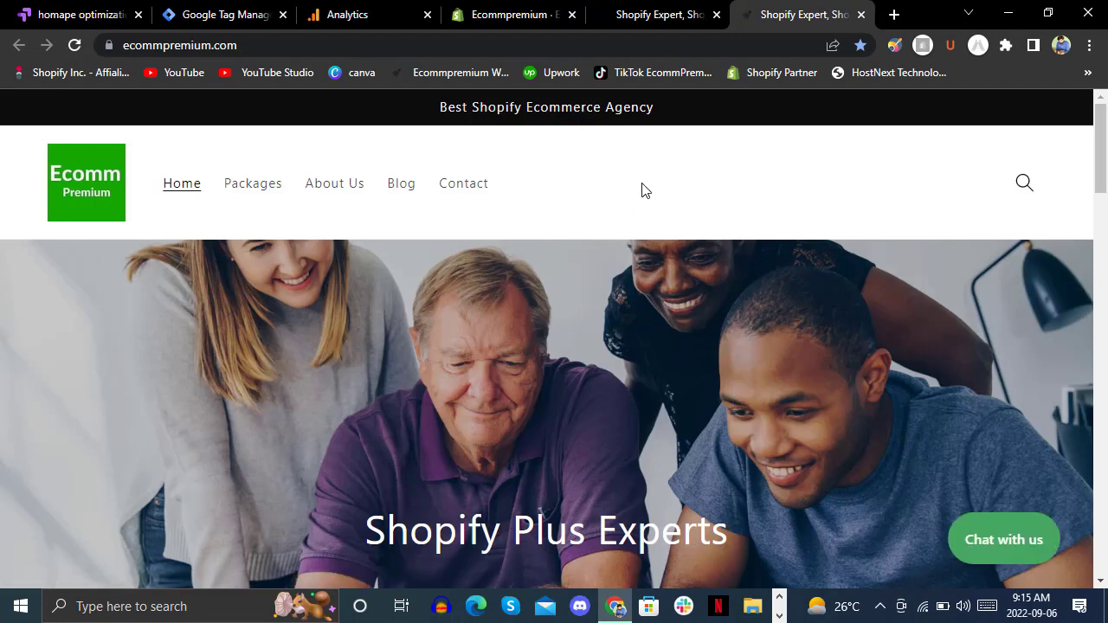
click(655, 8)
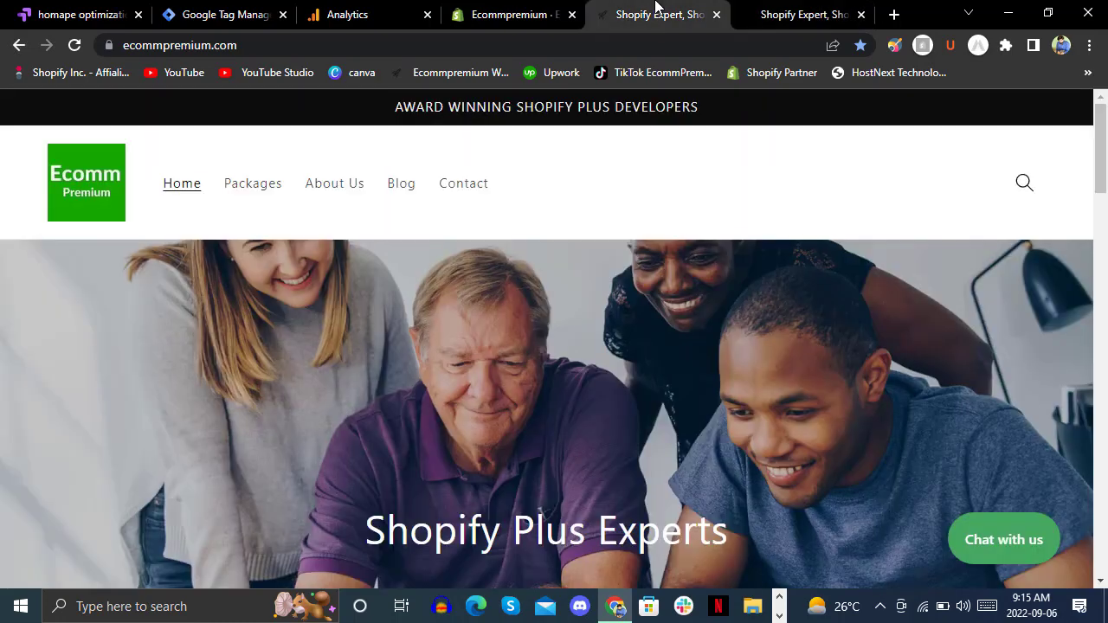
click(813, 12)
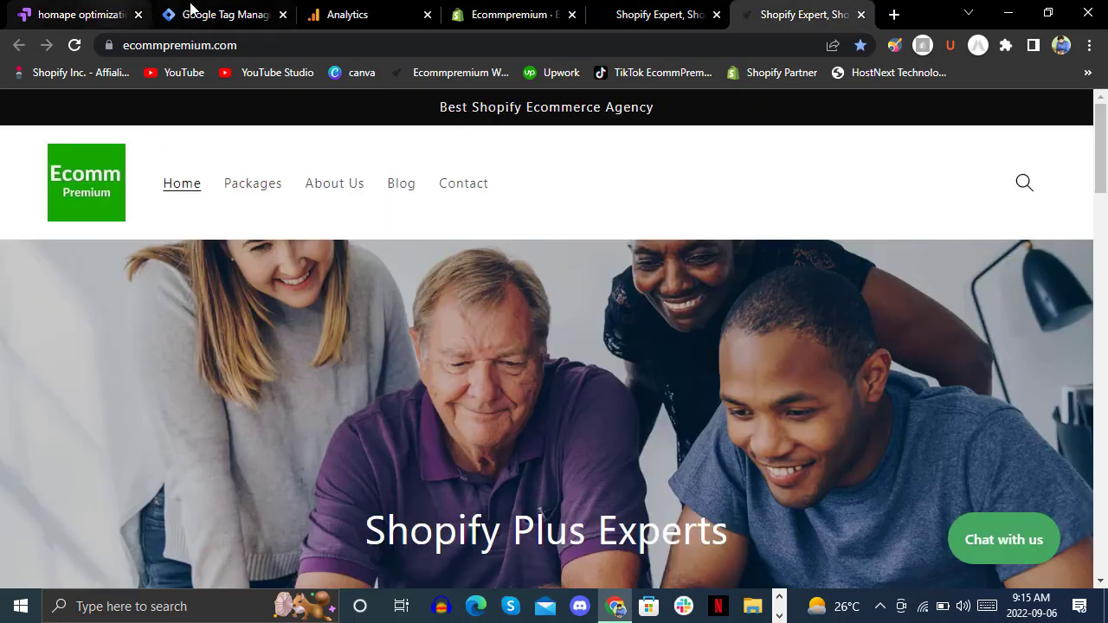
Return to the scheduled experiment in Optimize and dismiss the Google Analytics 4 announcement banner
click(84, 8)
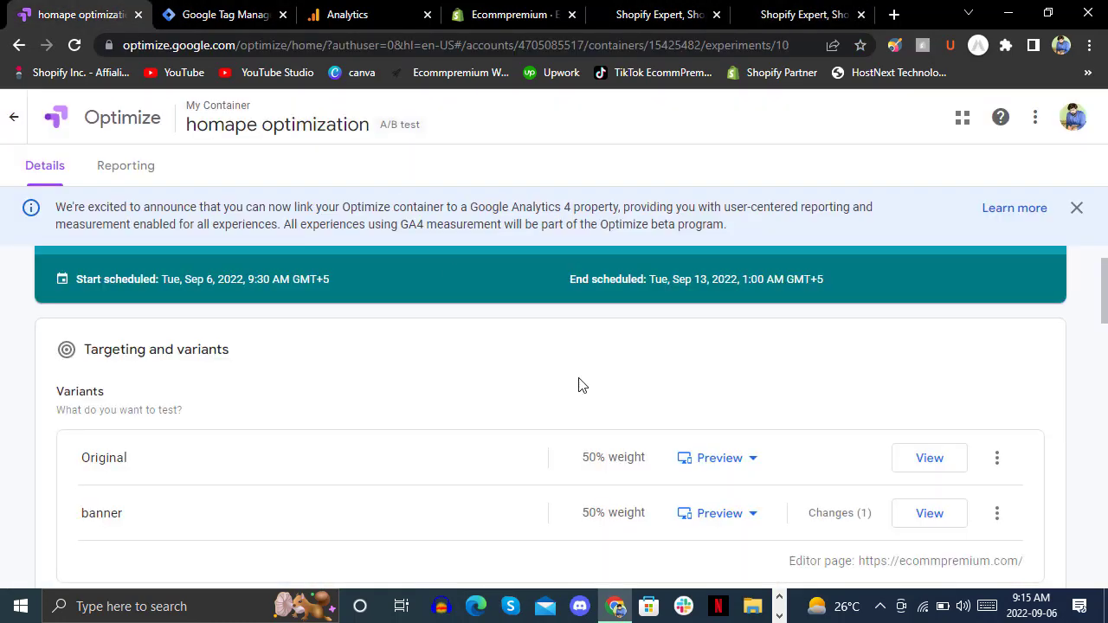
click(1075, 208)
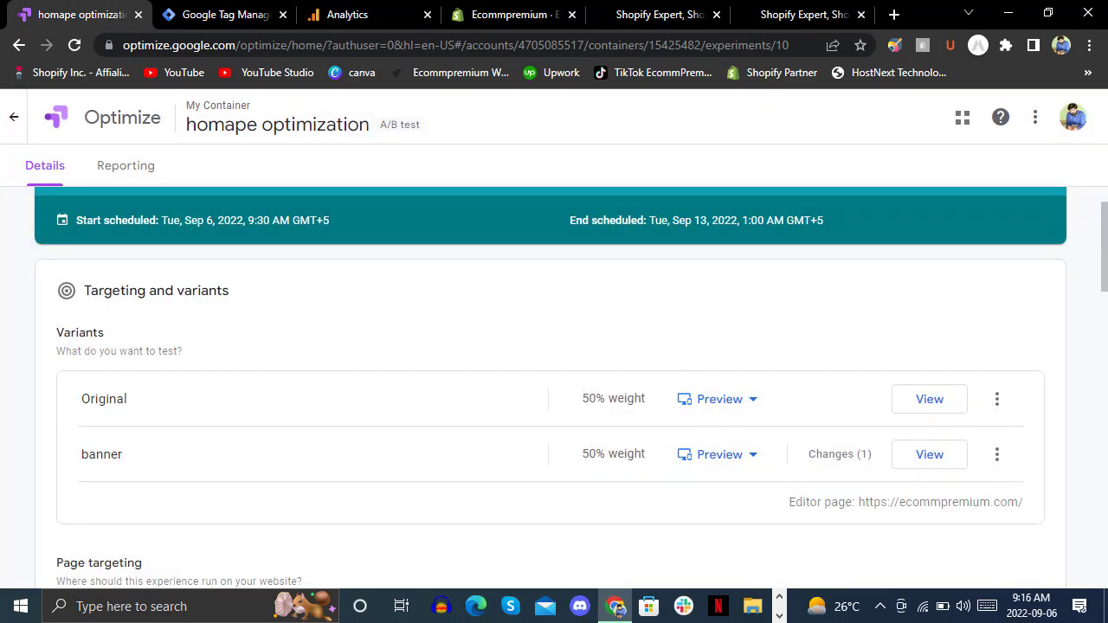
drag(1106, 235, 1088, 207)
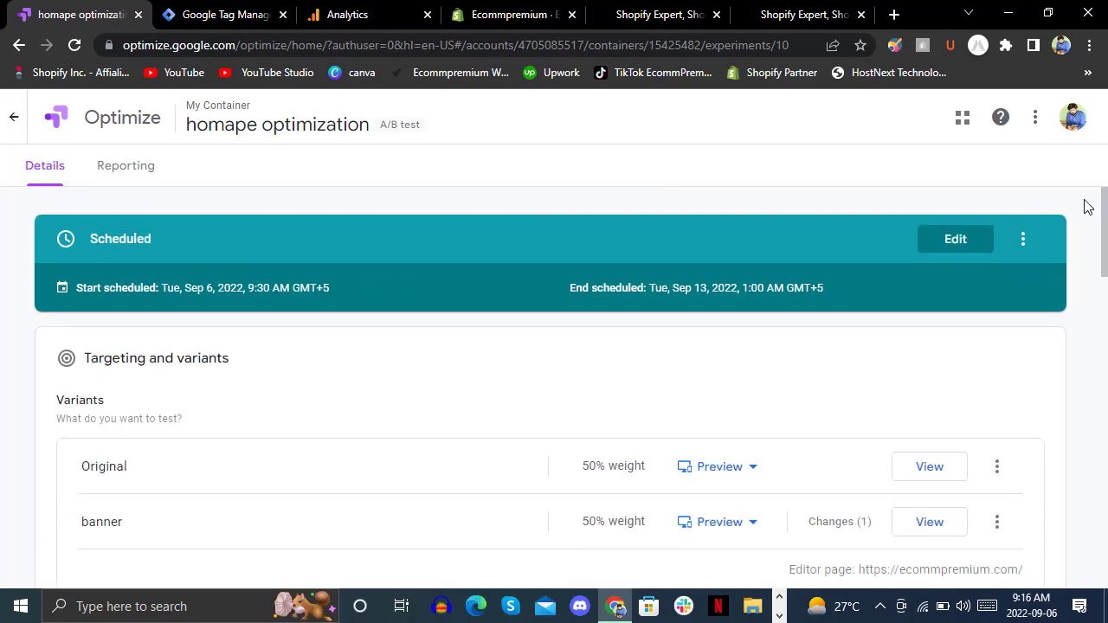